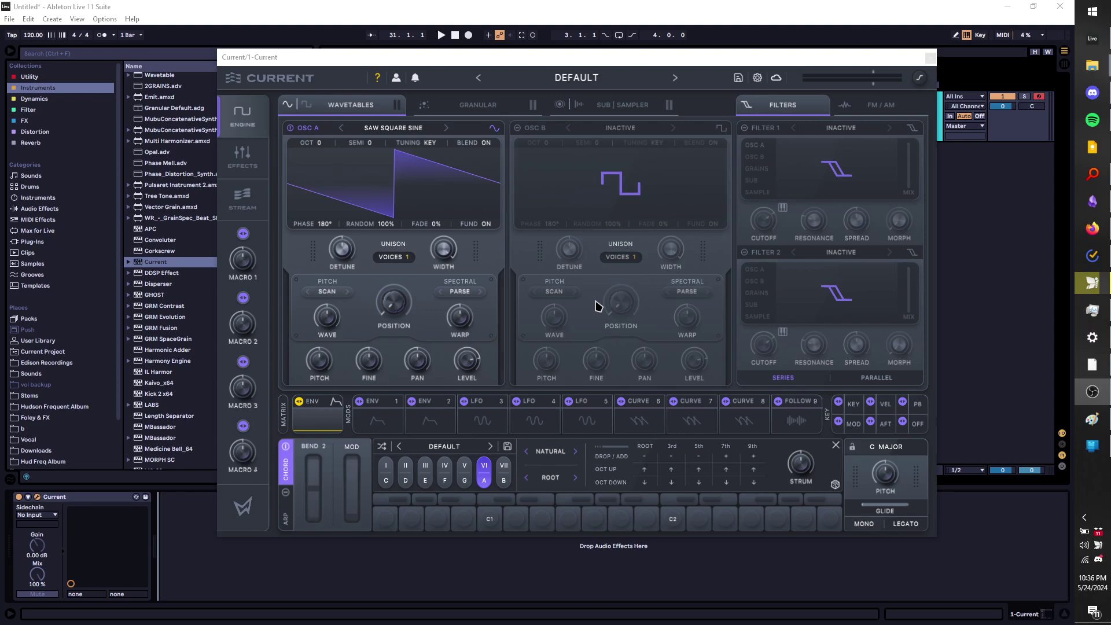
Compare the chord and arpeggiator sections, ending on the chord section
{"action": "left_click", "coordinate": [286, 462]}
{"action": "left_click", "coordinate": [287, 497]}
{"action": "left_click", "coordinate": [288, 465]}
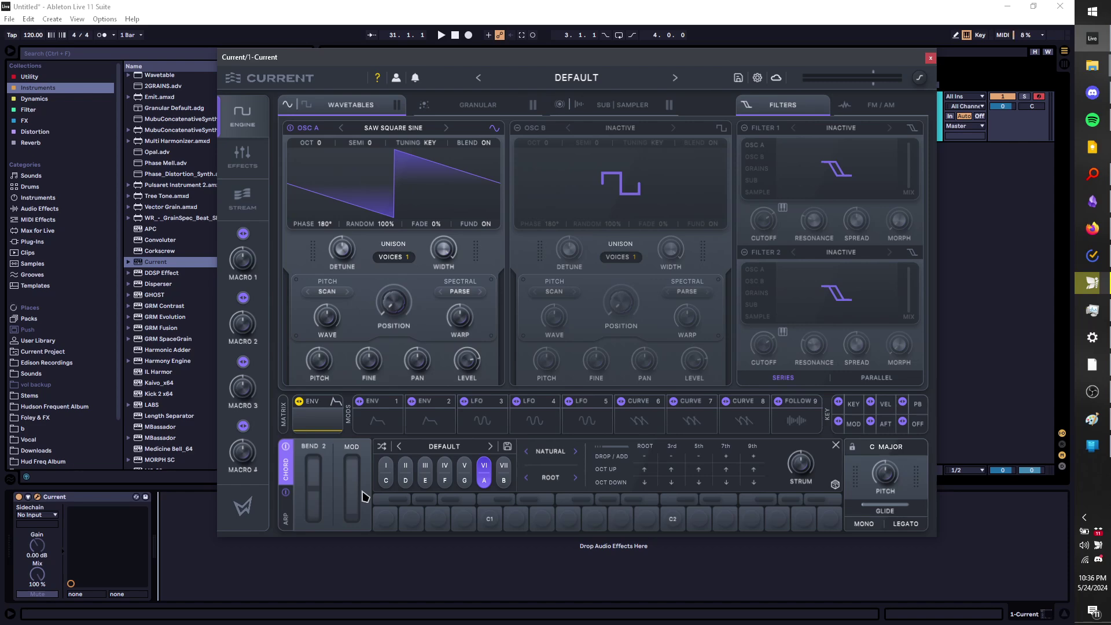
Shorten the amp envelope's release slightly and close the envelope editor
{"action": "mouse_move", "coordinate": [446, 321]}
{"action": "left_click", "coordinate": [339, 427]}
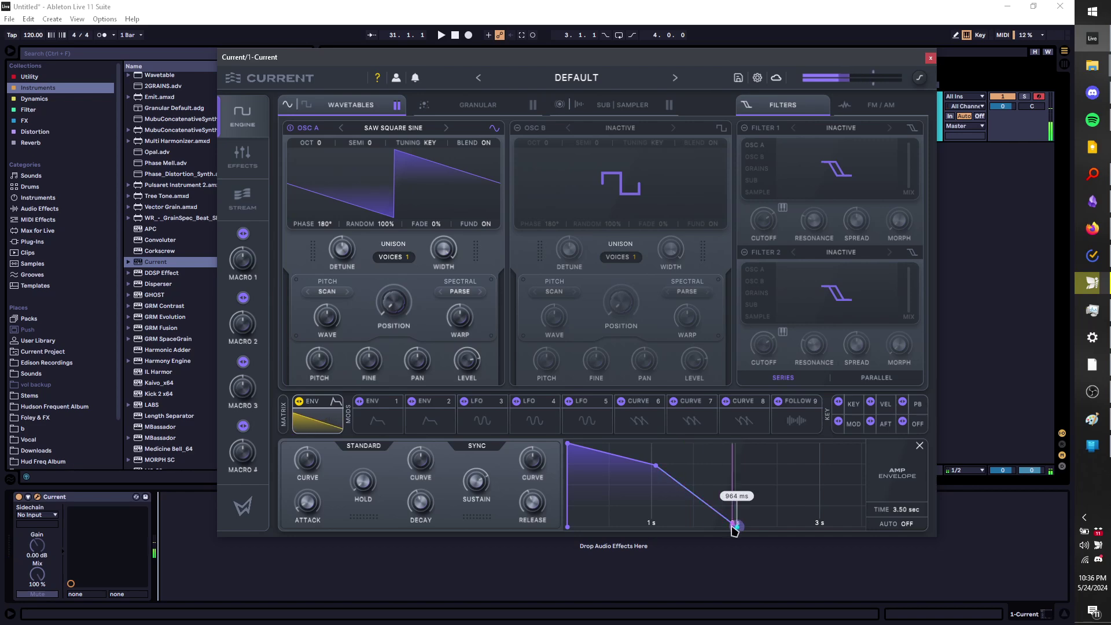
{"action": "mouse_move", "coordinate": [733, 528]}
{"action": "left_mouse_down"}
{"action": "mouse_move", "coordinate": [717, 527]}
{"action": "mouse_move", "coordinate": [728, 526]}
{"action": "left_mouse_up"}
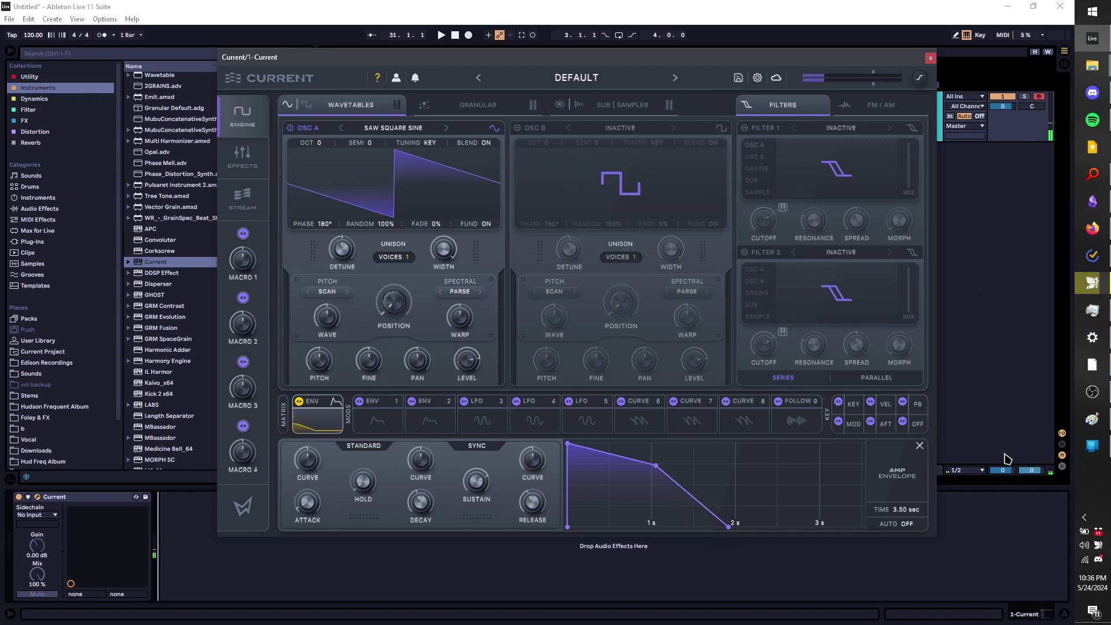
{"action": "left_click", "coordinate": [919, 446]}
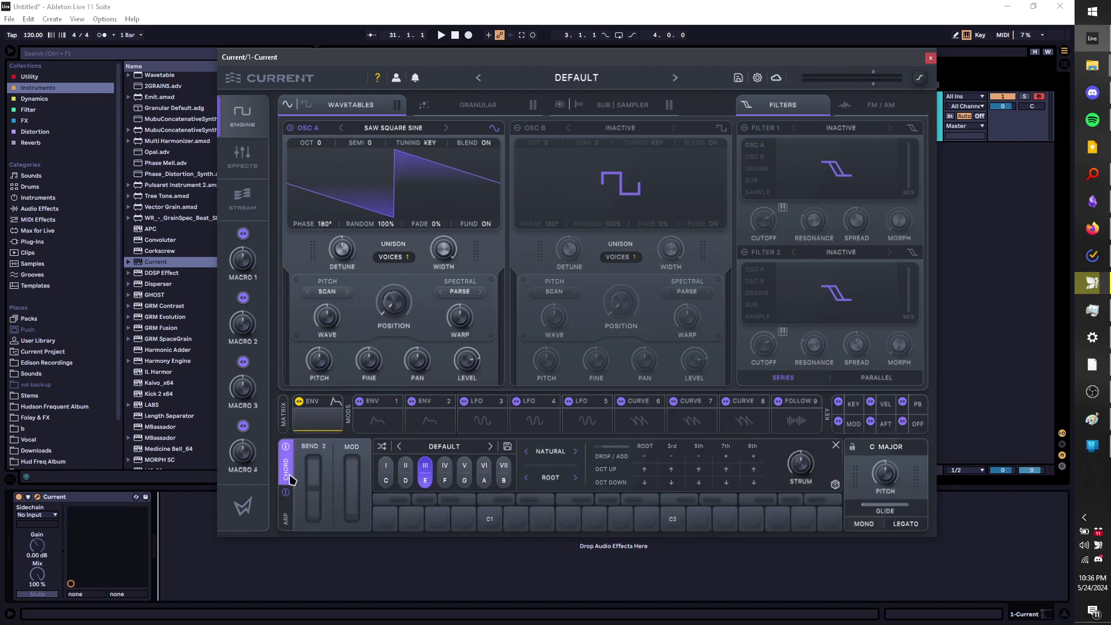
Select scale degree I in the chord section
{"action": "left_click", "coordinate": [287, 454]}
{"action": "left_click", "coordinate": [287, 454]}
{"action": "left_click", "coordinate": [387, 470]}
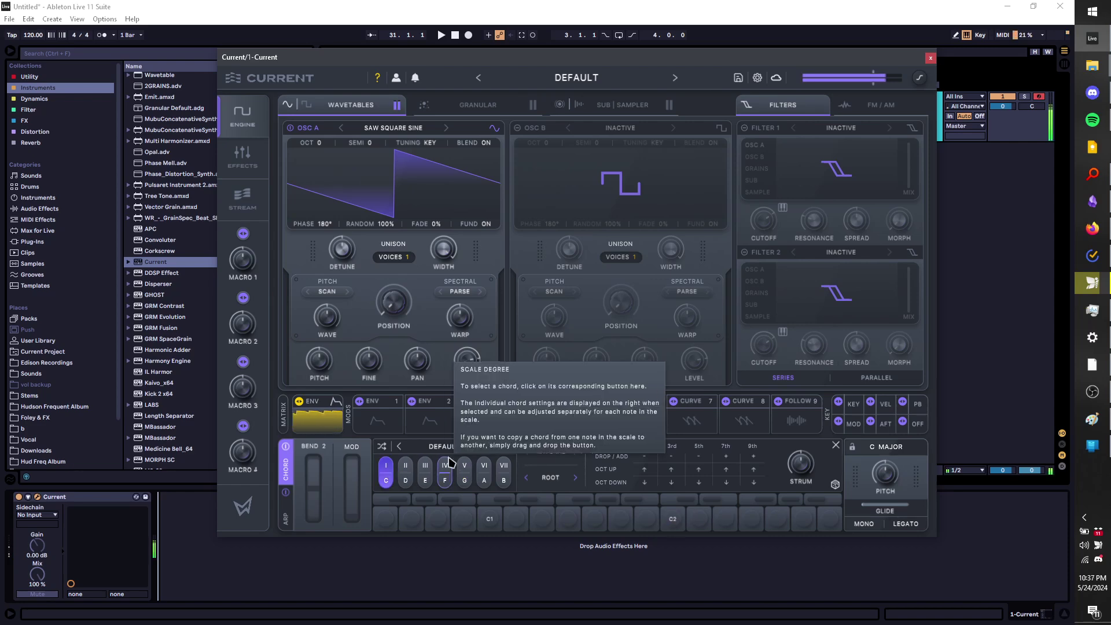
Load the Spiraling chord preset from the Jazzy category and play several of its chords
{"action": "left_click", "coordinate": [450, 448]}
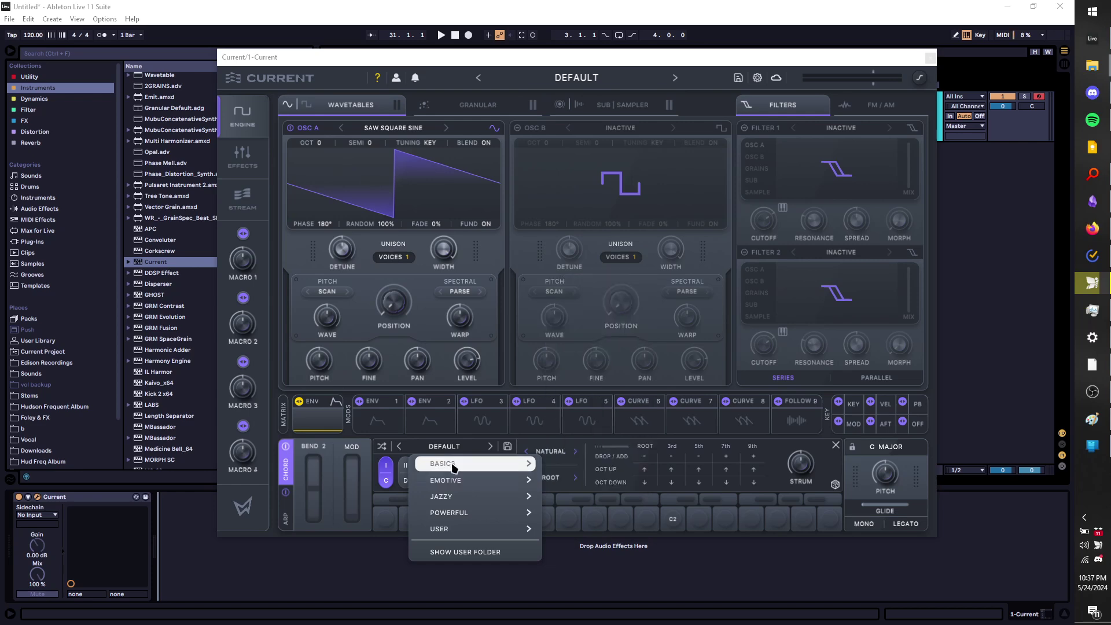
{"action": "mouse_move", "coordinate": [453, 469]}
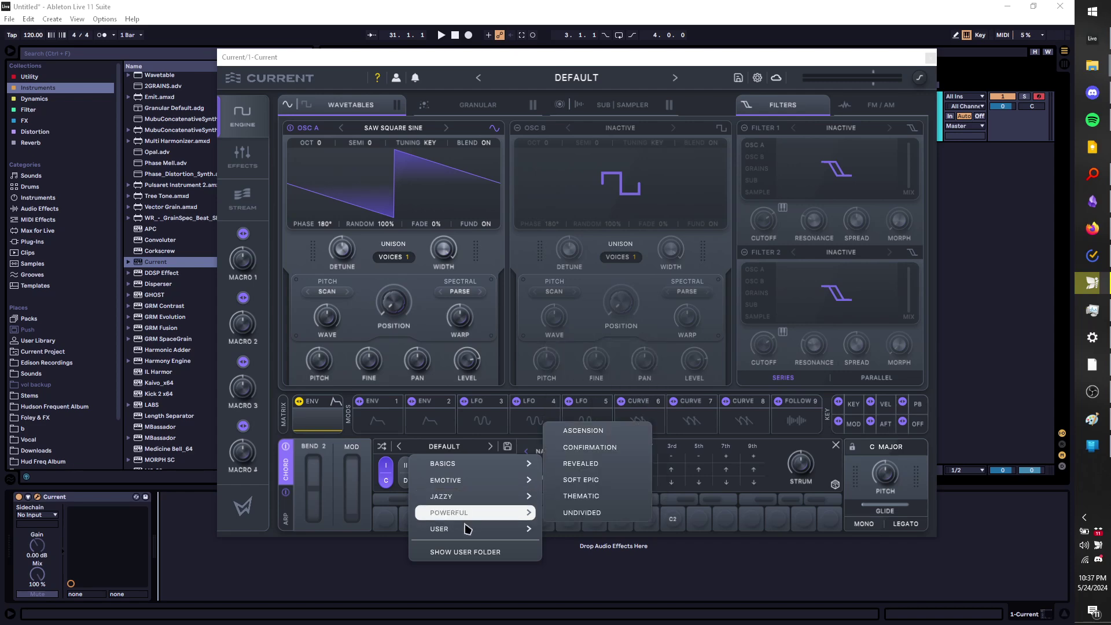
{"action": "mouse_move", "coordinate": [462, 498]}
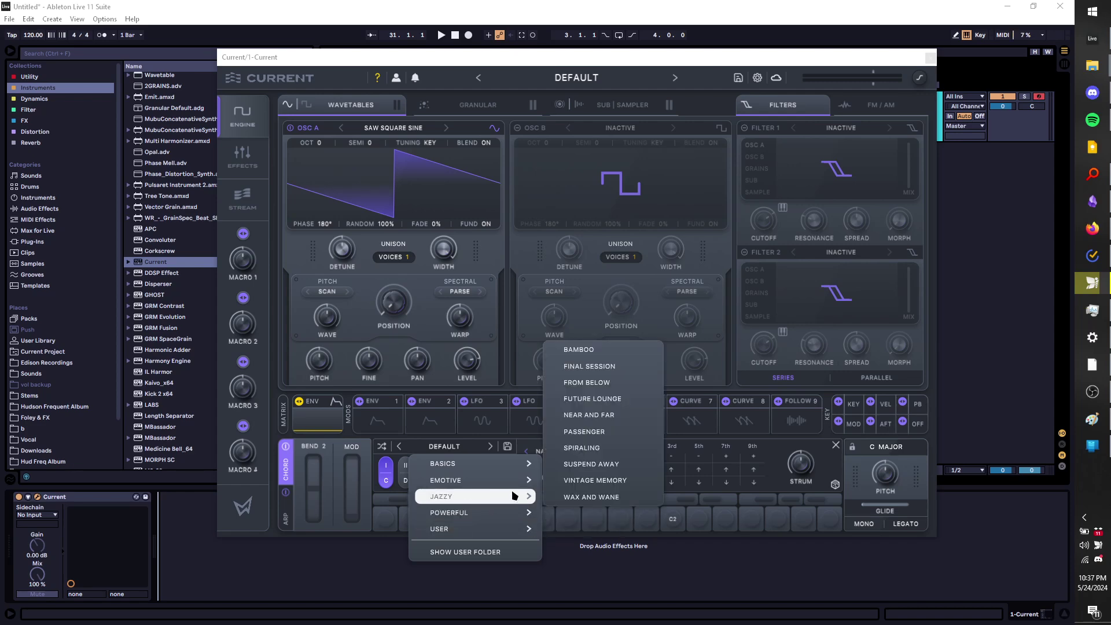
{"action": "left_click", "coordinate": [583, 447]}
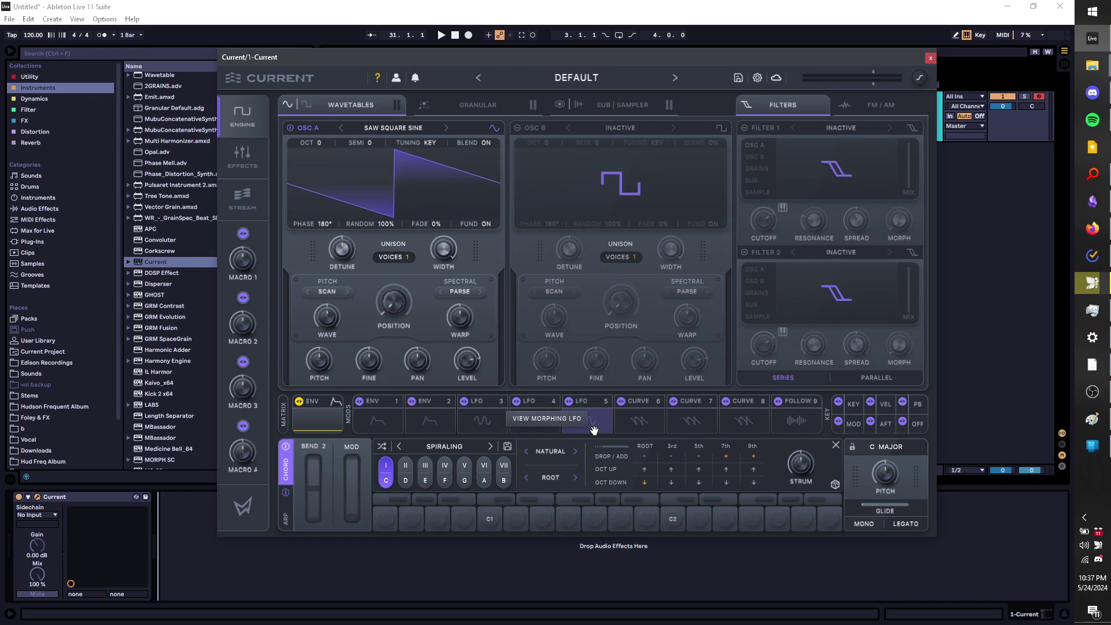
{"action": "key", "text": "f"}
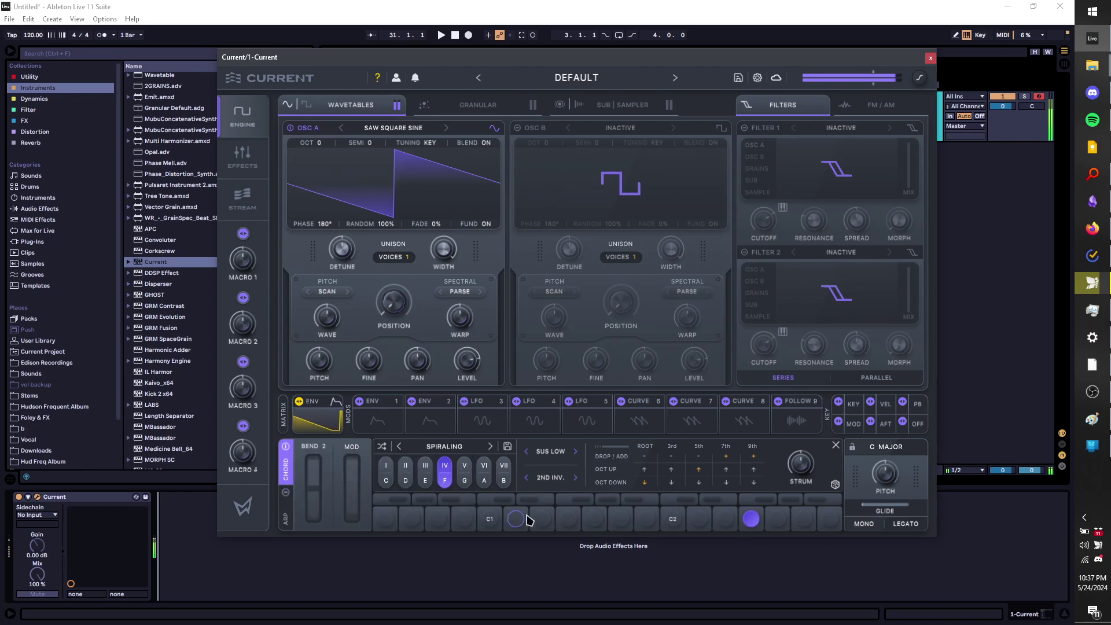
{"action": "key", "text": "d"}
{"action": "key", "text": "s"}
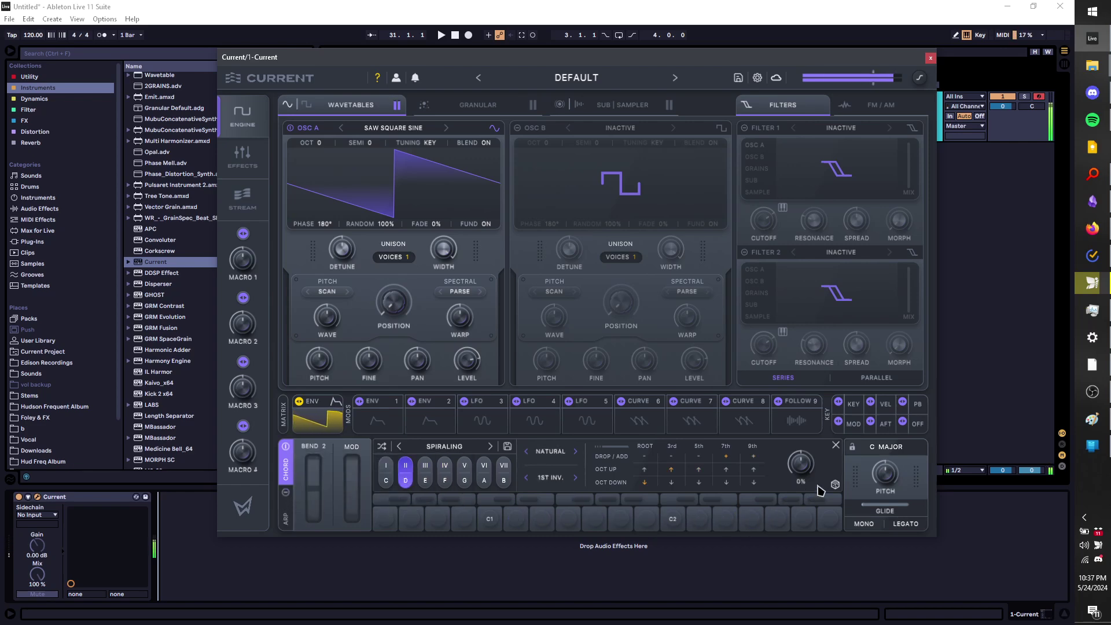
Load the next chord preset, Suspend Away, and audition its chords
{"action": "left_click", "coordinate": [490, 447]}
{"action": "key", "text": "f"}
{"action": "key", "text": "h"}
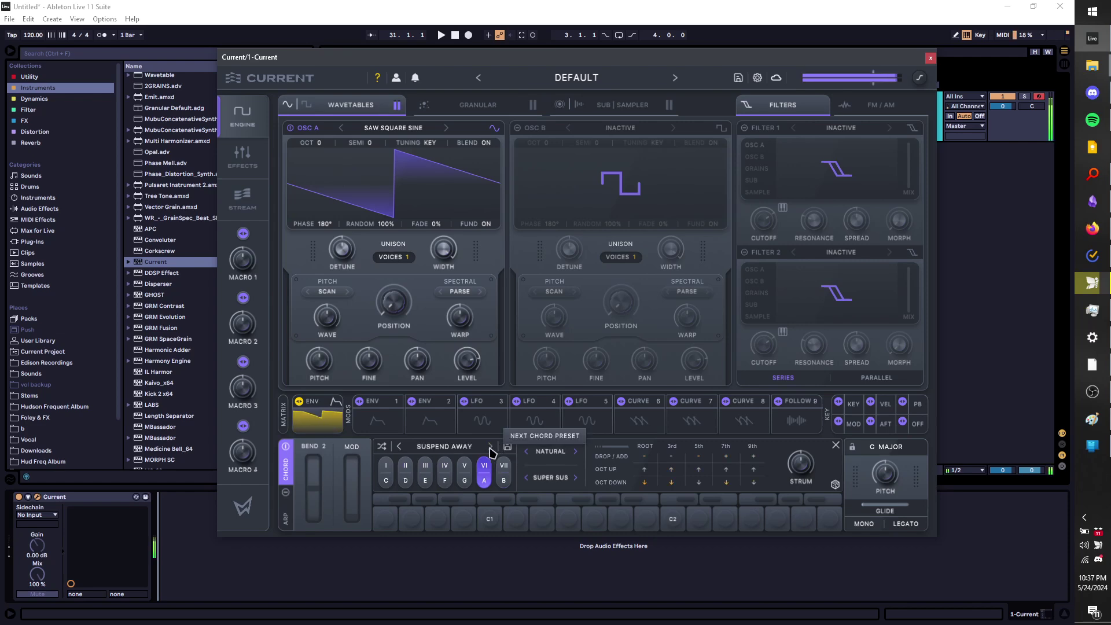
{"action": "key", "text": "a"}
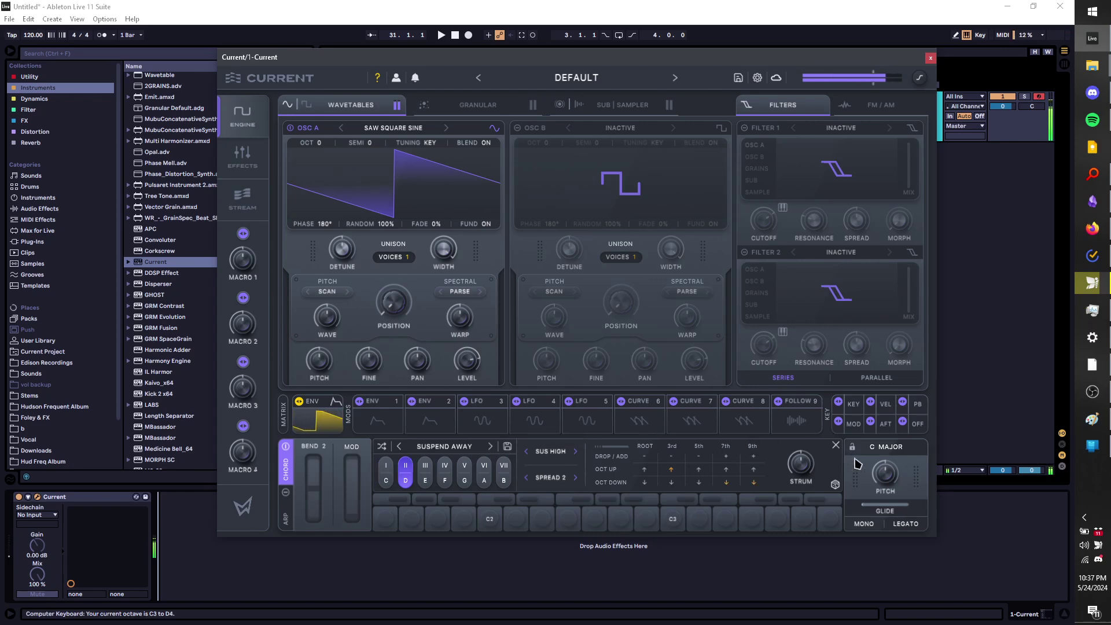
{"action": "key", "text": "d"}
Adjust oscillator A's level while playing several chords to check the volume
{"action": "mouse_move", "coordinate": [469, 382]}
{"action": "scroll", "coordinate": [468, 382], "scroll_direction": "up", "scroll_amount": 3}
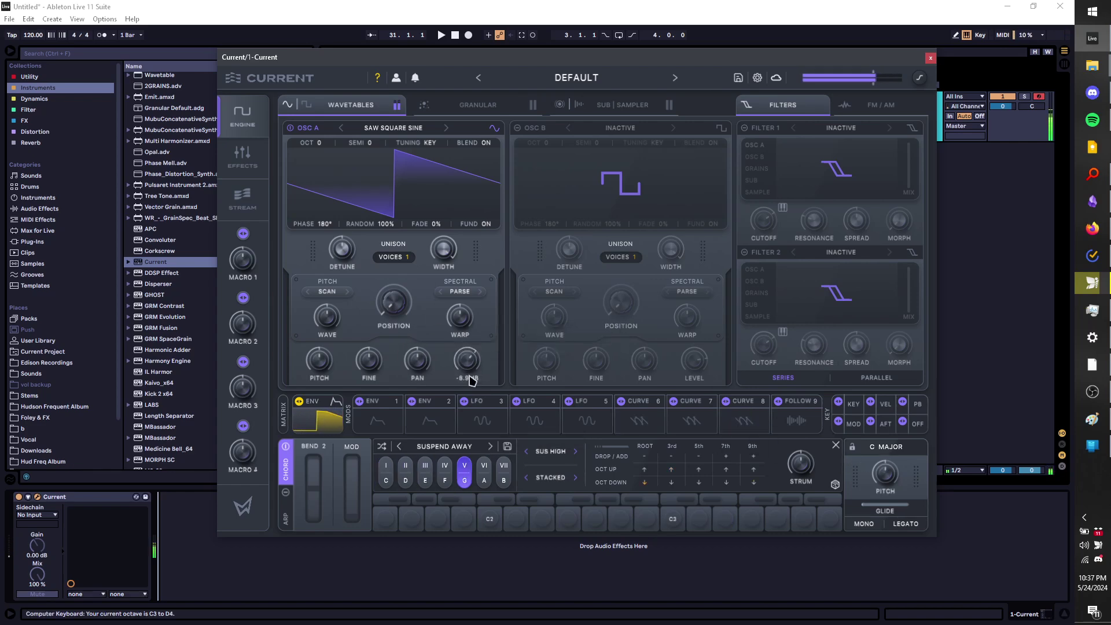
{"action": "key", "text": "s"}
{"action": "key", "text": "d"}
{"action": "key", "text": "s"}
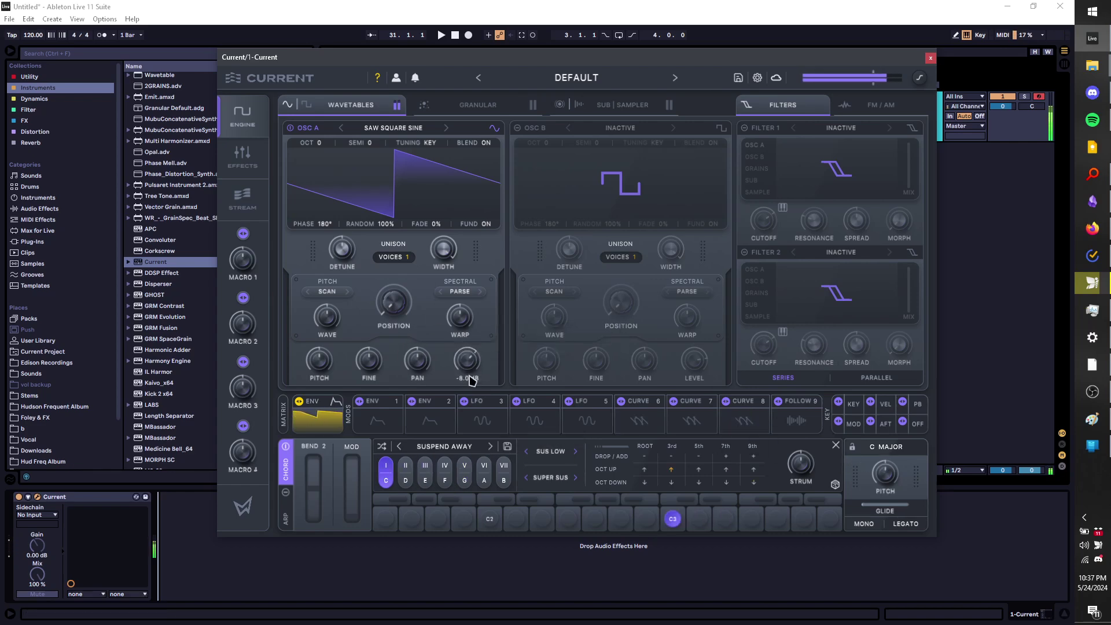
Return to the Spiraling chord preset, audition its chords and look through the Jazzy preset list
{"action": "left_click", "coordinate": [399, 447]}
{"action": "key", "text": "f"}
{"action": "key", "text": "j"}
{"action": "key", "text": "h"}
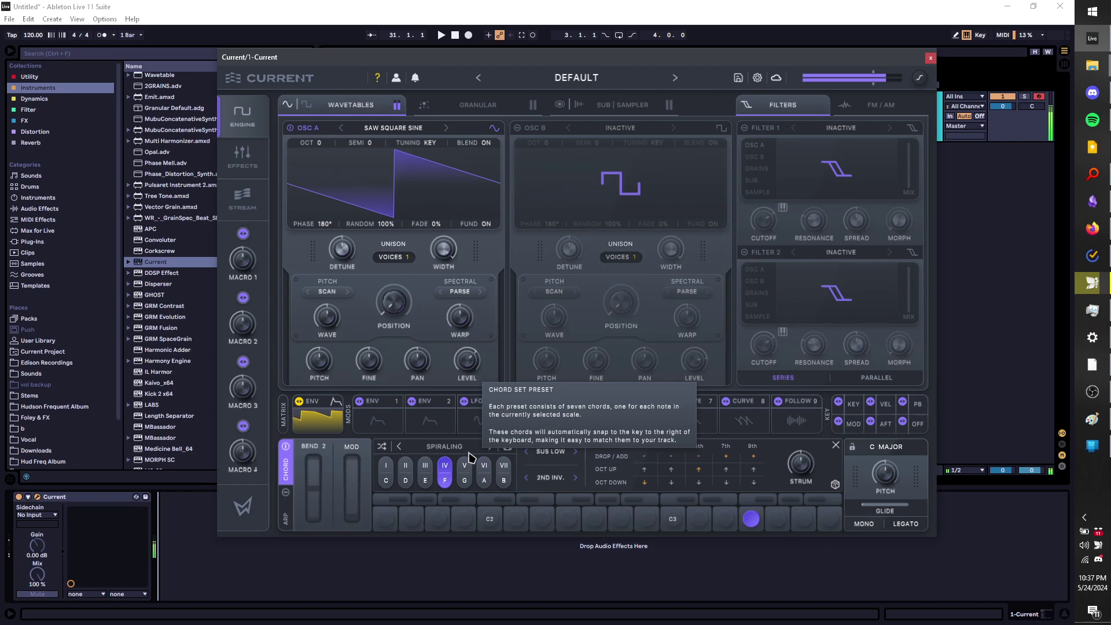
{"action": "key", "text": "f"}
{"action": "key", "text": "d"}
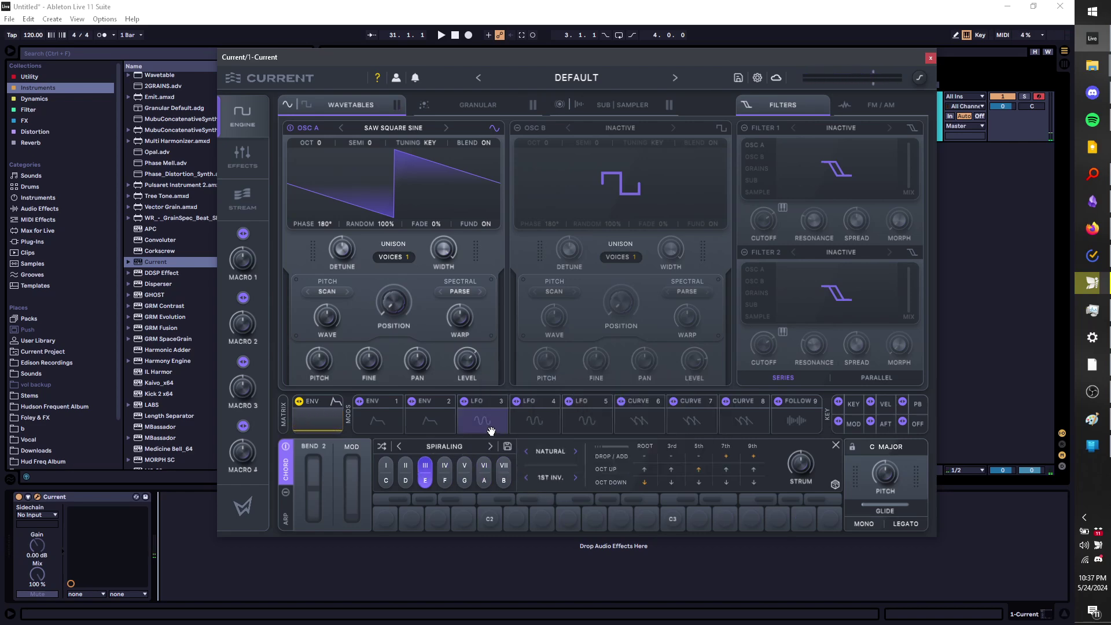
{"action": "key", "text": "h"}
{"action": "left_click", "coordinate": [445, 446]}
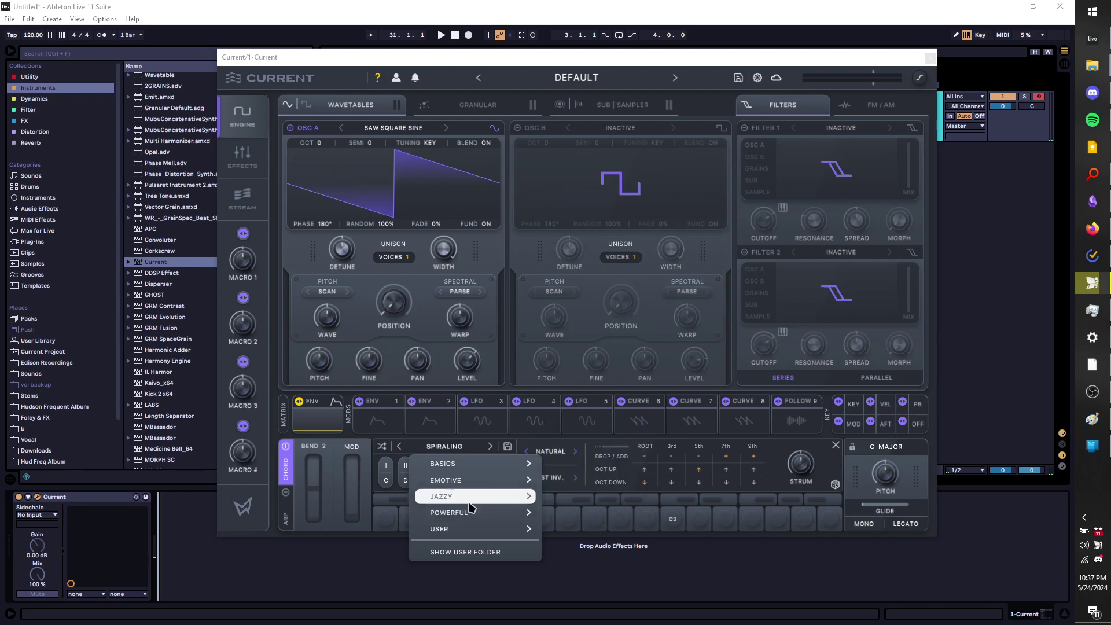
{"action": "mouse_move", "coordinate": [470, 500]}
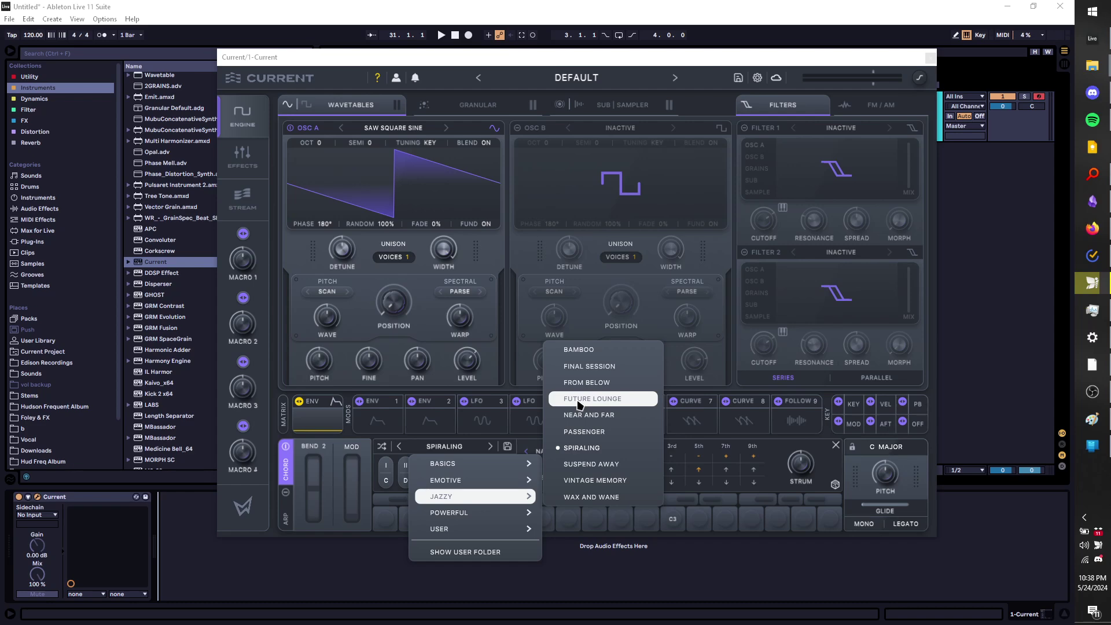
Set the chord section's scale to Phrygian and its root note to A
{"action": "left_click", "coordinate": [889, 447]}
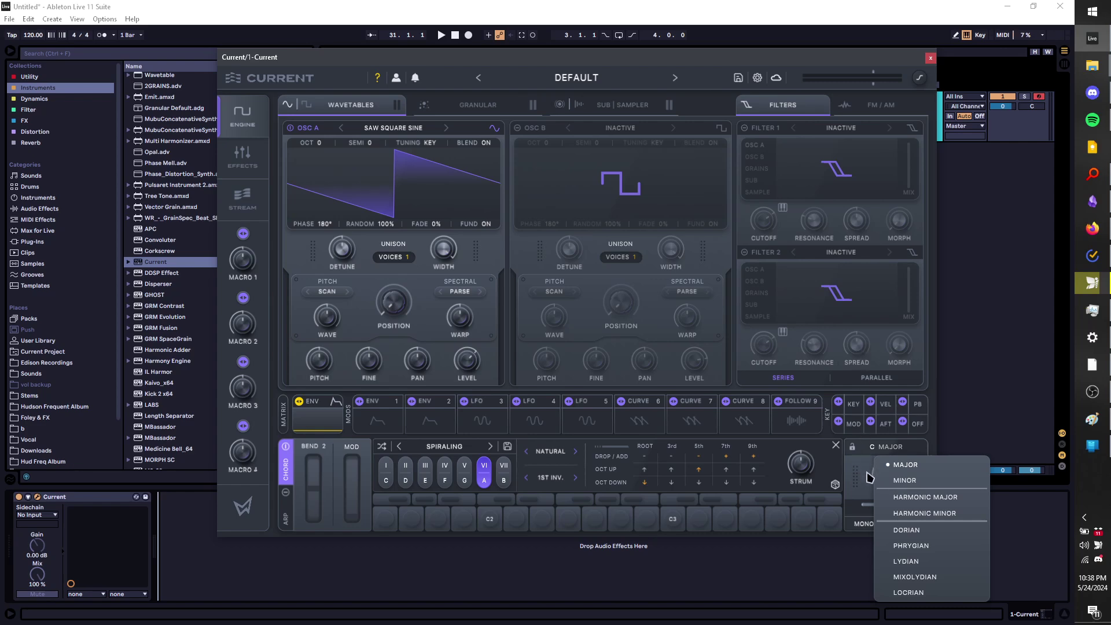
{"action": "left_click", "coordinate": [846, 463]}
{"action": "left_click", "coordinate": [892, 449]}
{"action": "left_click", "coordinate": [936, 547]}
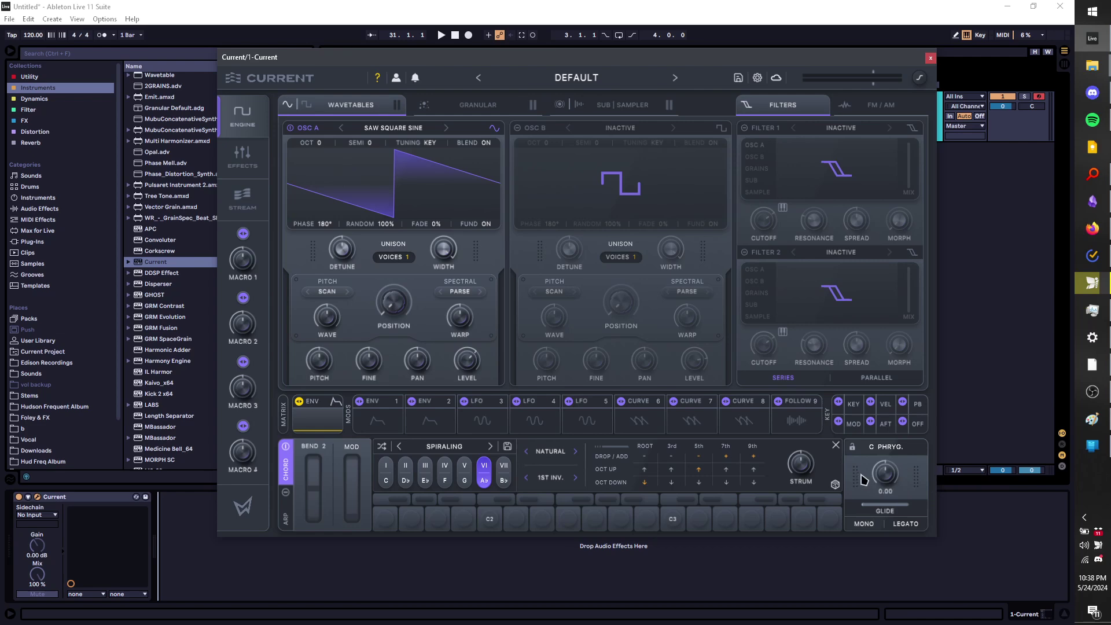
{"action": "left_click", "coordinate": [871, 452]}
{"action": "left_click", "coordinate": [885, 401]}
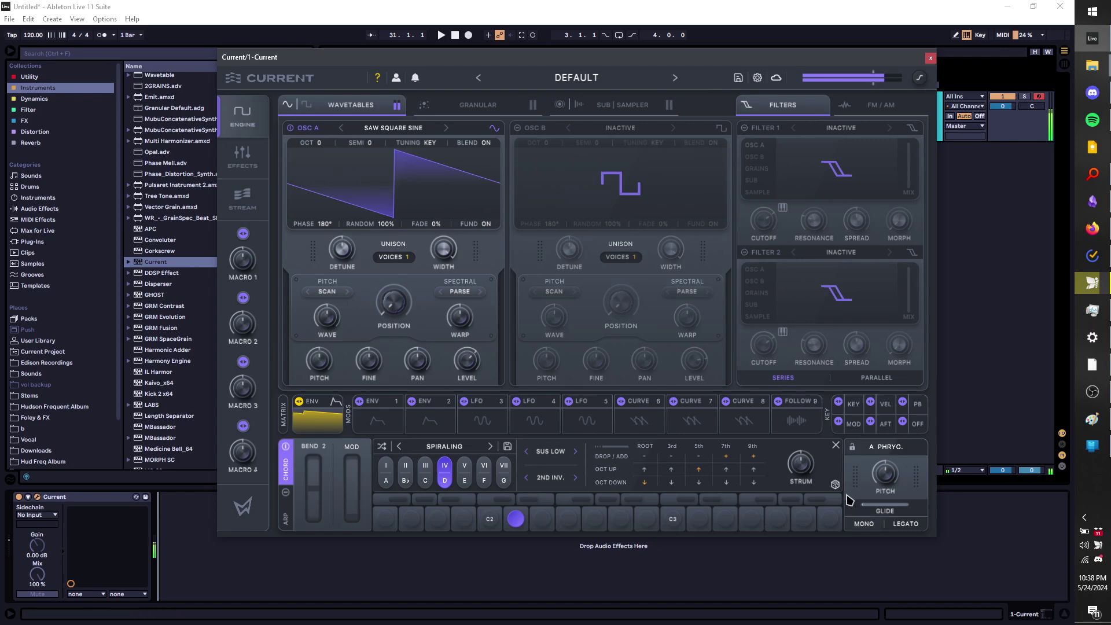
{"action": "left_click", "coordinate": [886, 447]}
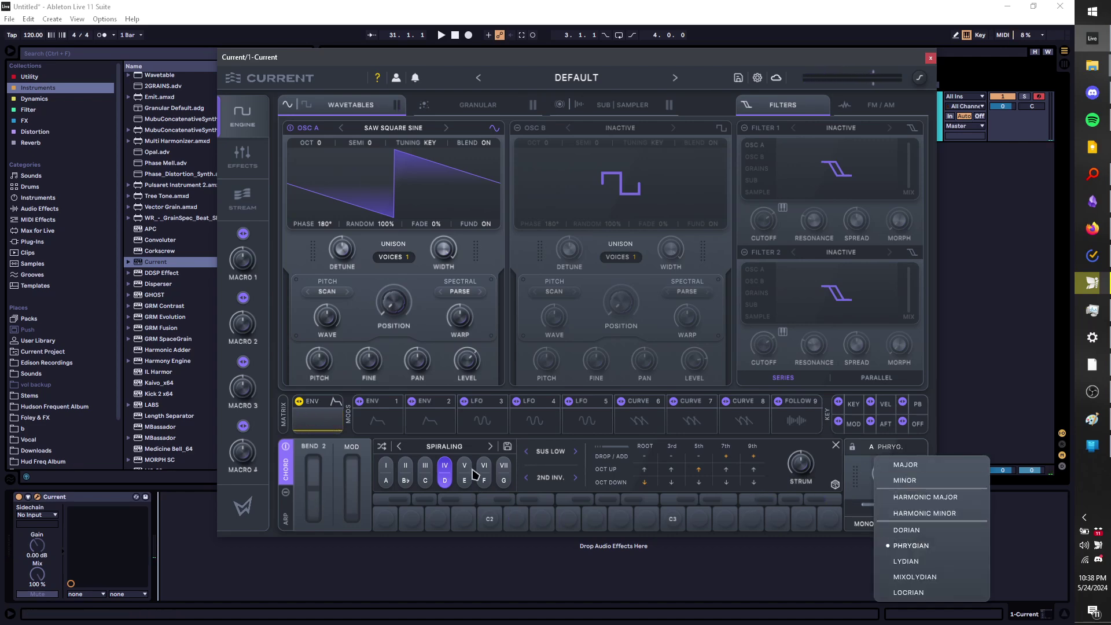
{"action": "left_click", "coordinate": [446, 449]}
{"action": "left_click", "coordinate": [458, 450]}
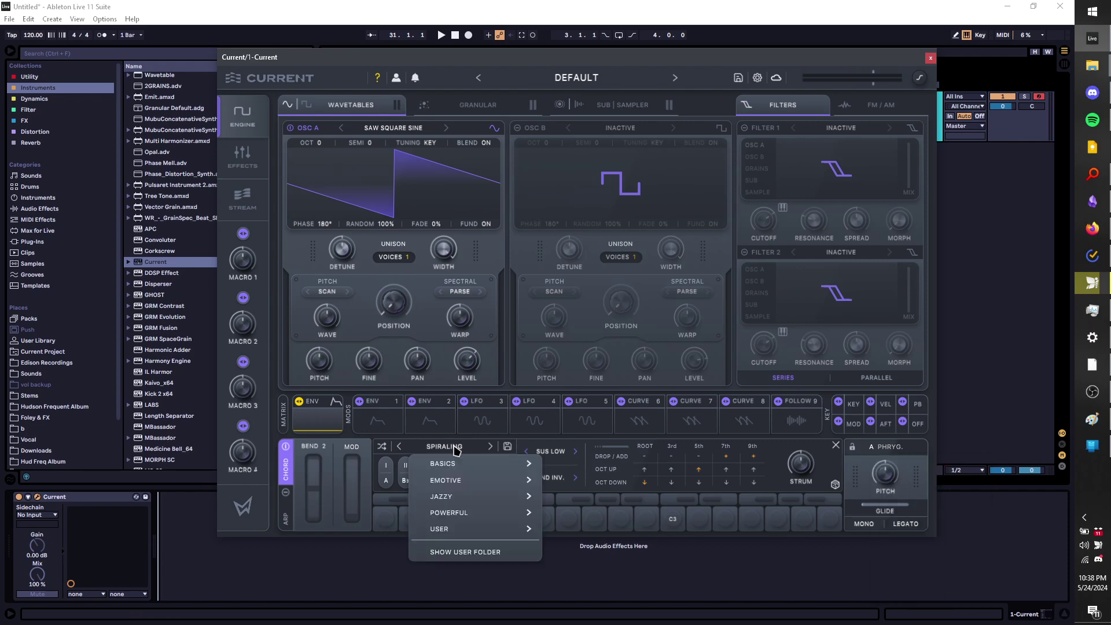
{"action": "mouse_move", "coordinate": [452, 480]}
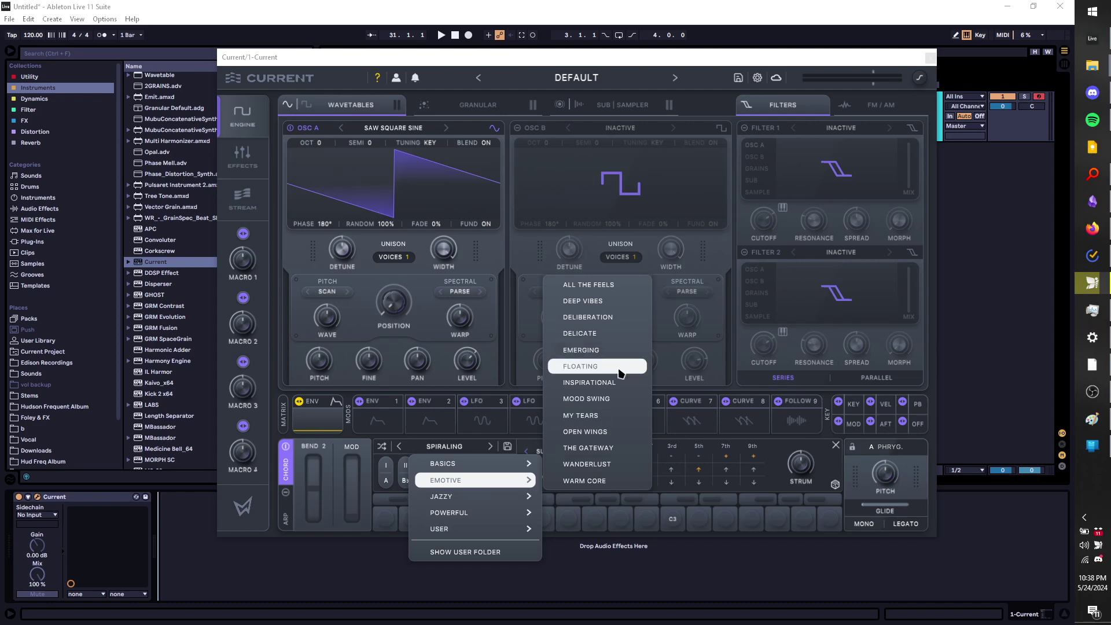
{"action": "left_click", "coordinate": [750, 492]}
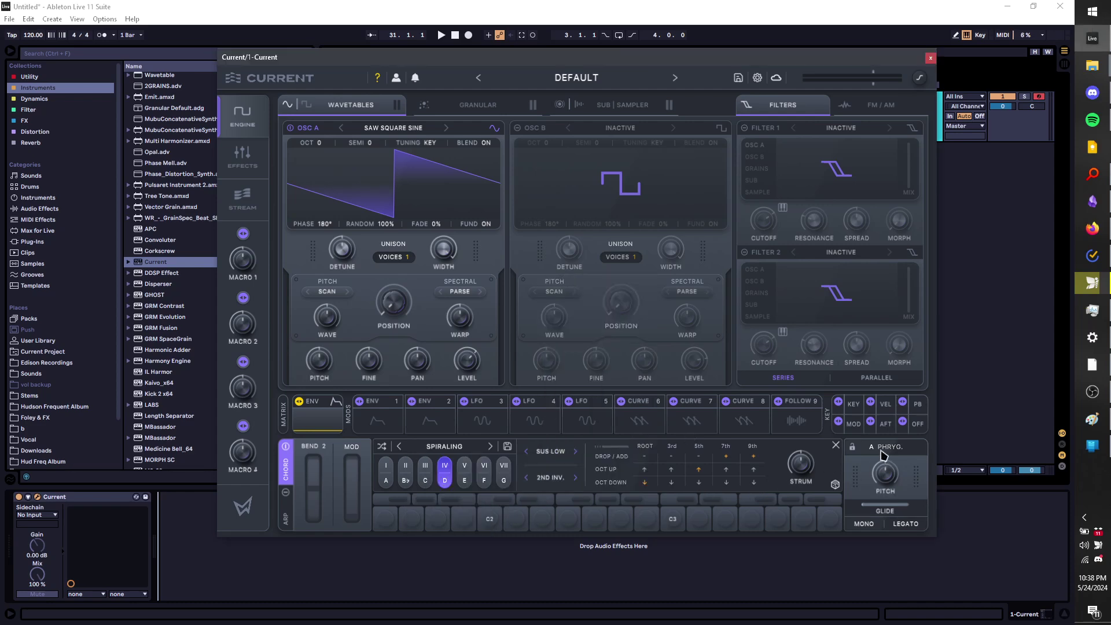
Change the scale type to Major and briefly view oscillator A's wavetable browser
{"action": "left_click", "coordinate": [888, 446]}
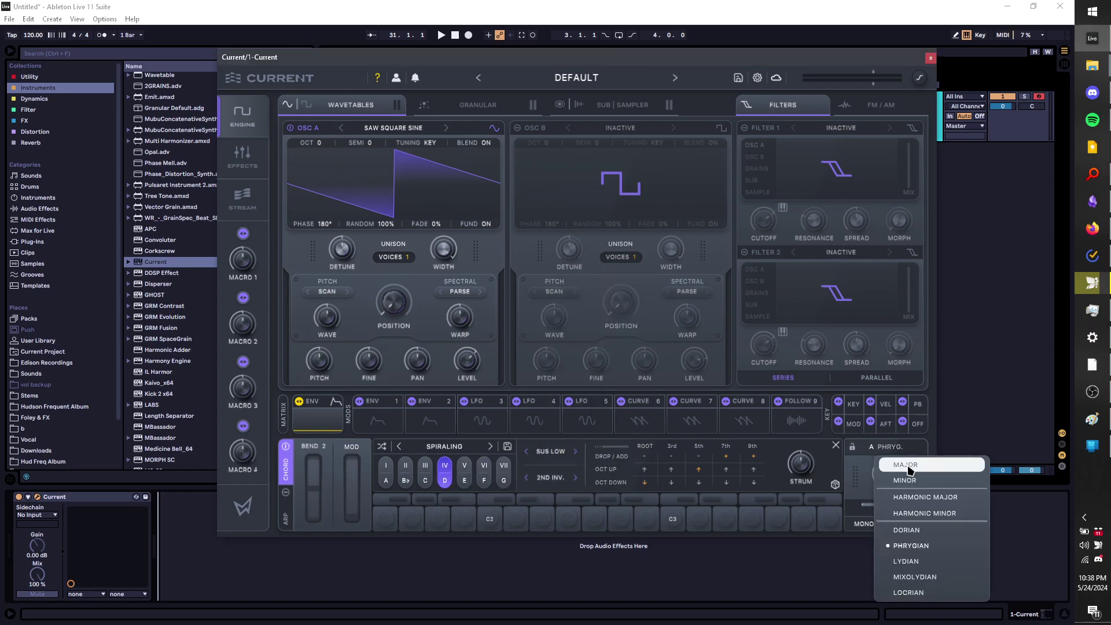
{"action": "left_click", "coordinate": [910, 470]}
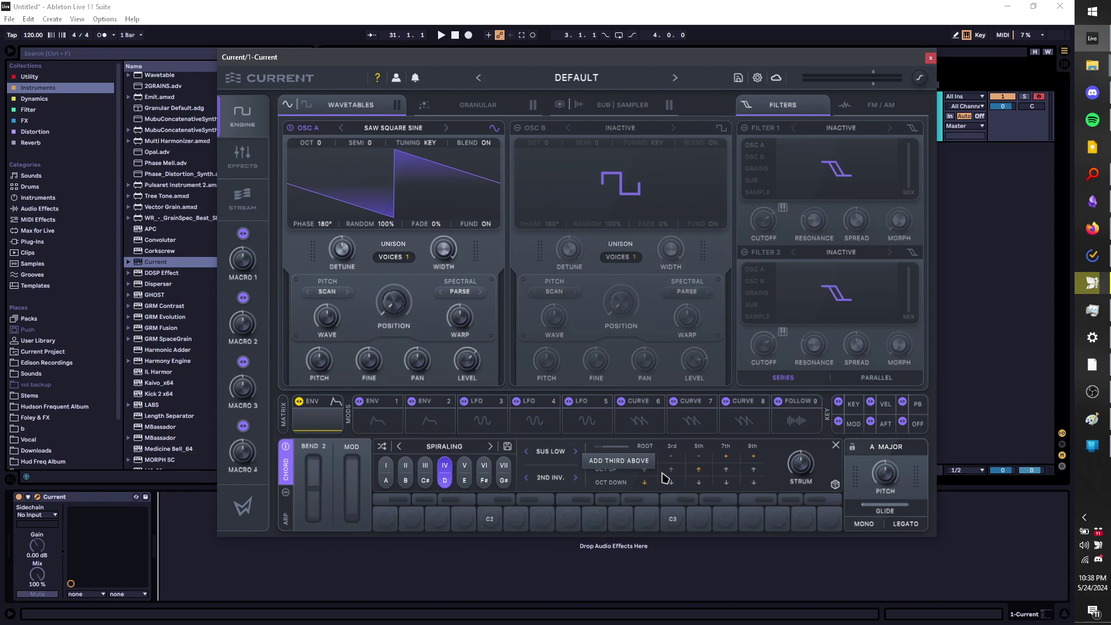
{"action": "left_click", "coordinate": [385, 127]}
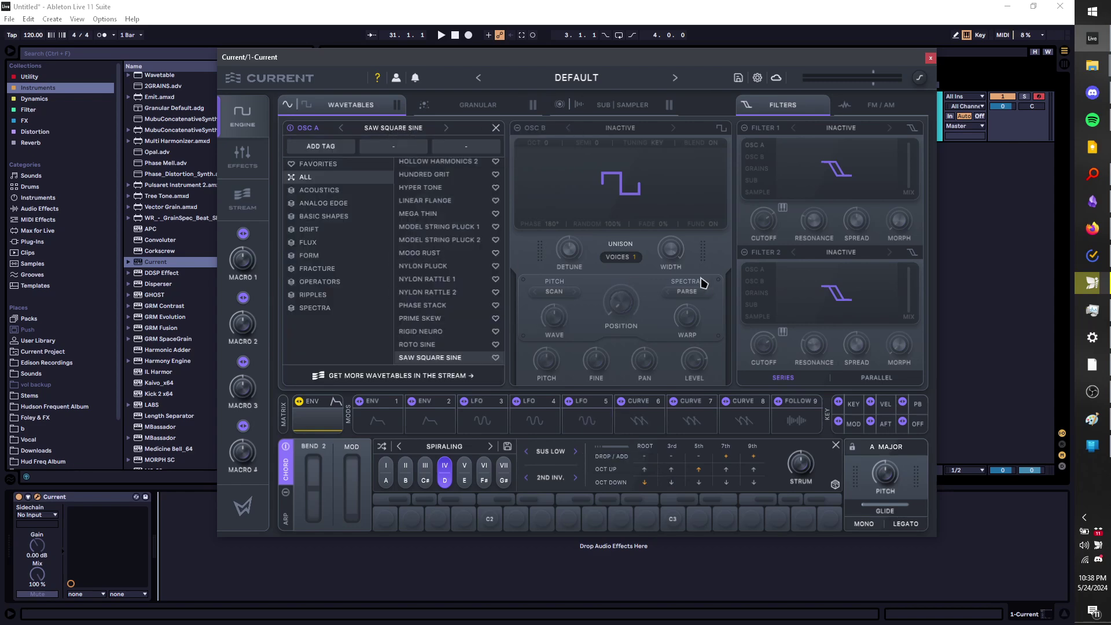
{"action": "left_click", "coordinate": [495, 128]}
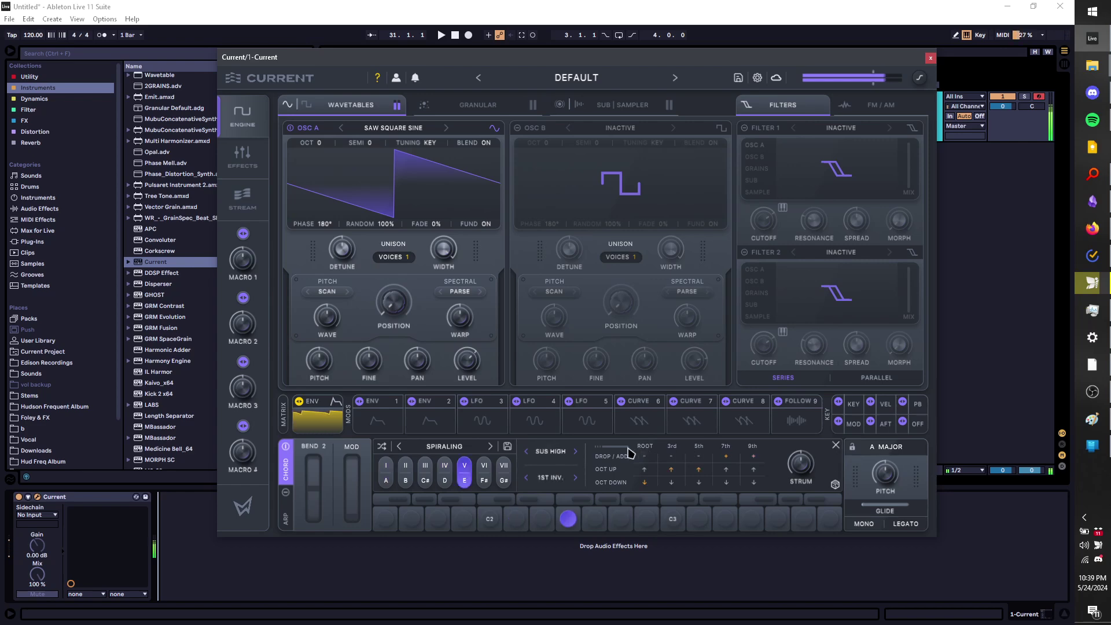
Change the scale type to Minor and select scale degree VI in the chord section
{"action": "left_click", "coordinate": [894, 447]}
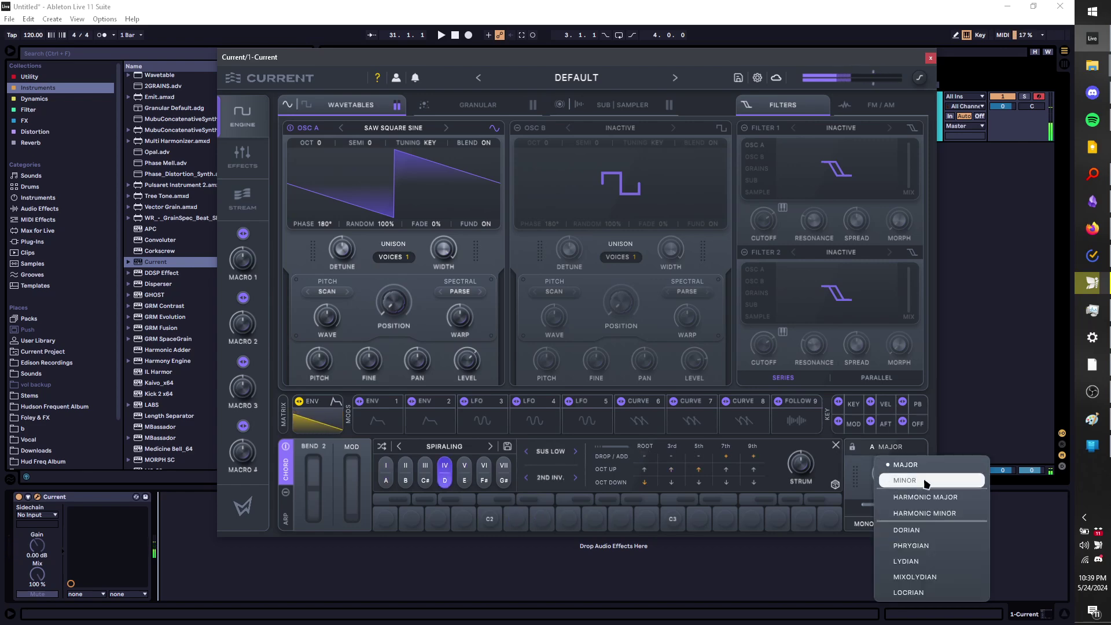
{"action": "left_click", "coordinate": [926, 484]}
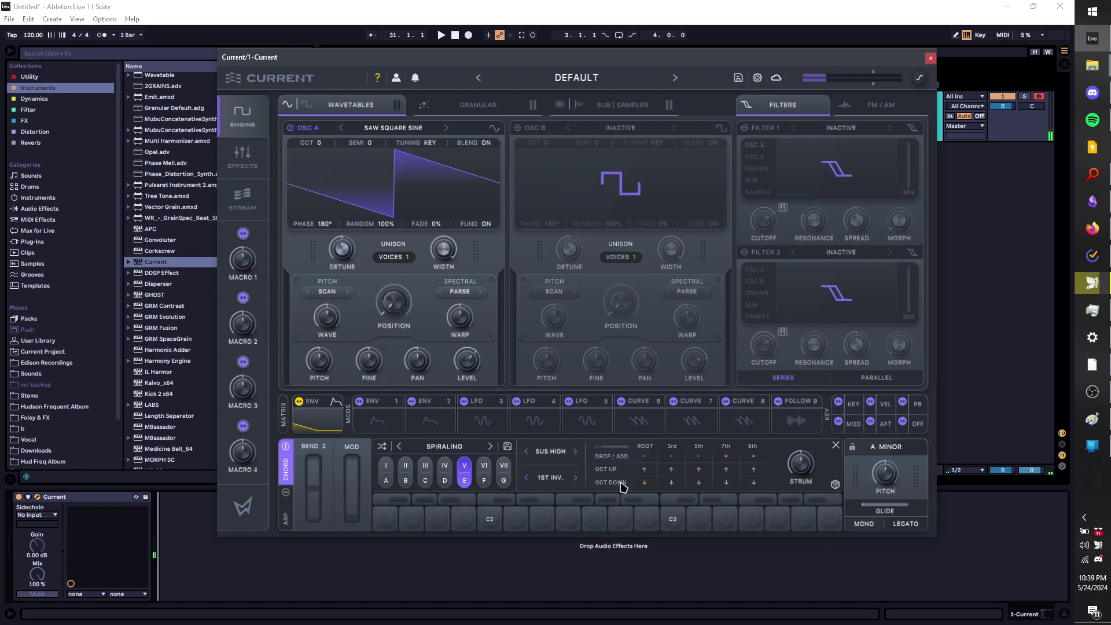
{"action": "left_click", "coordinate": [484, 472]}
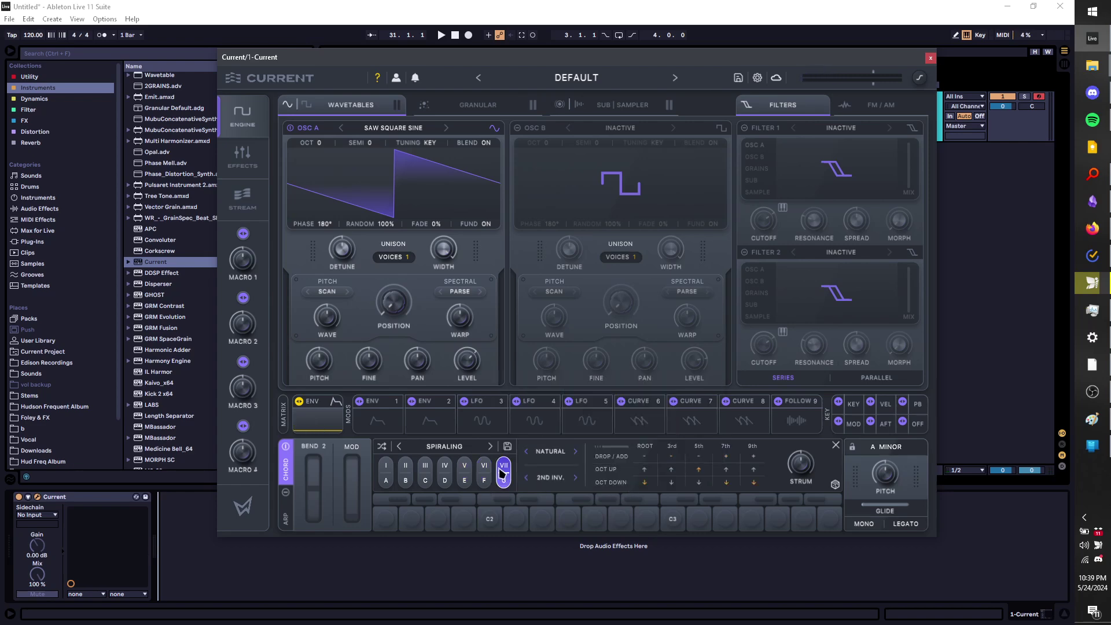
{"action": "left_click", "coordinate": [445, 446]}
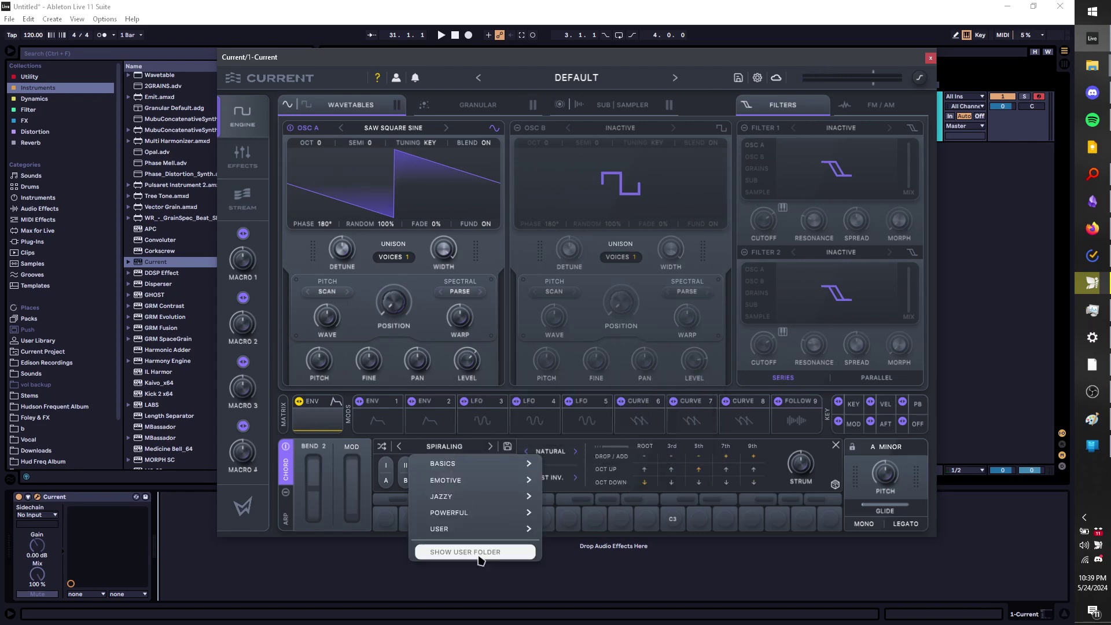
{"action": "mouse_move", "coordinate": [485, 533]}
{"action": "left_click", "coordinate": [718, 458]}
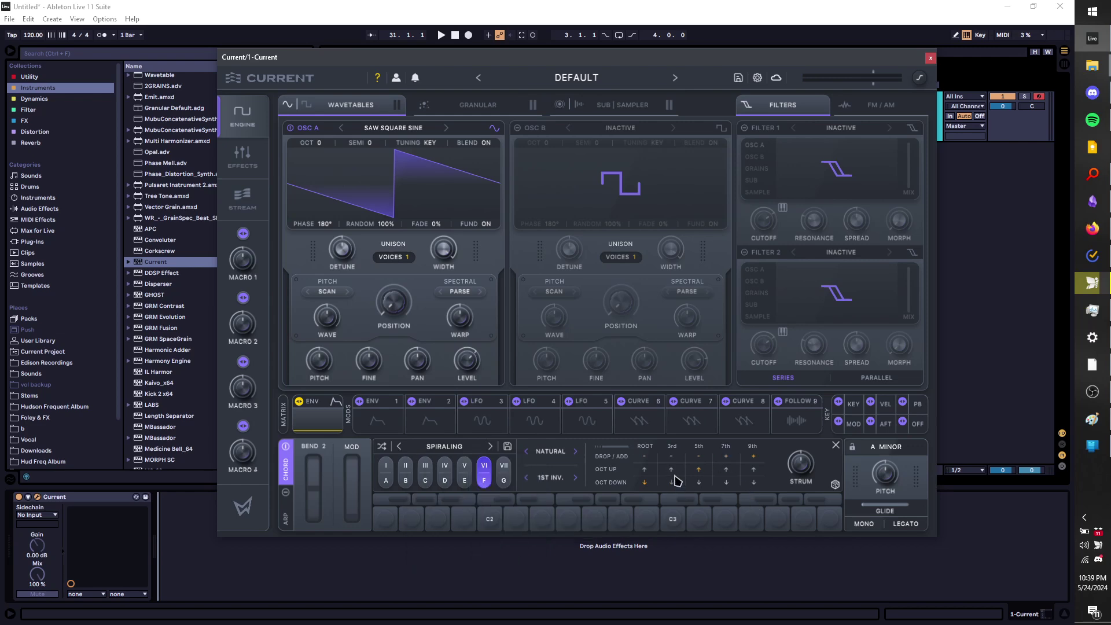
Toggle the octave-up shift on the chord's fifth and audition chords with Strum set to 40%
{"action": "left_click", "coordinate": [695, 470]}
{"action": "left_click_drag", "start_coordinate": [803, 473], "coordinate": [813, 449]}
{"action": "key", "text": "d"}
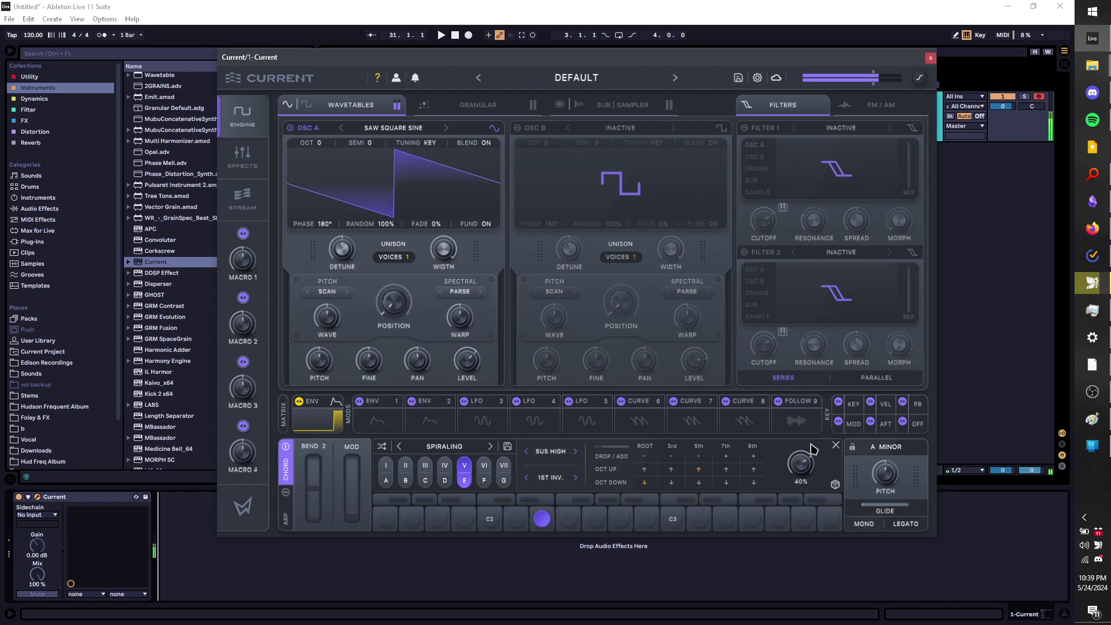
{"action": "key", "text": "x"}
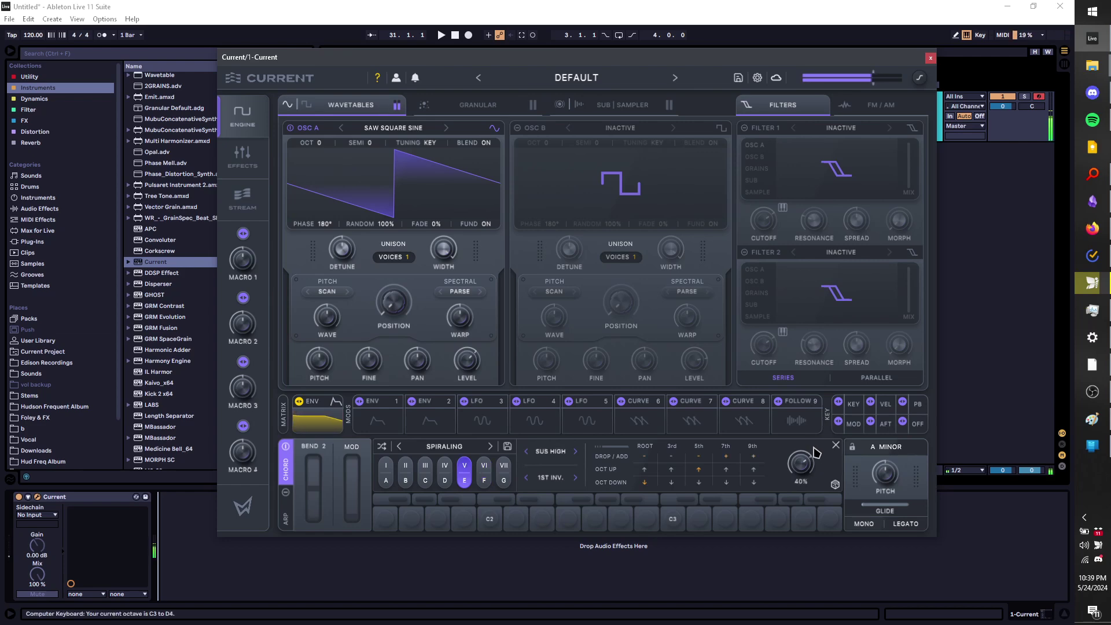
{"action": "key", "text": "d"}
{"action": "key", "text": "f"}
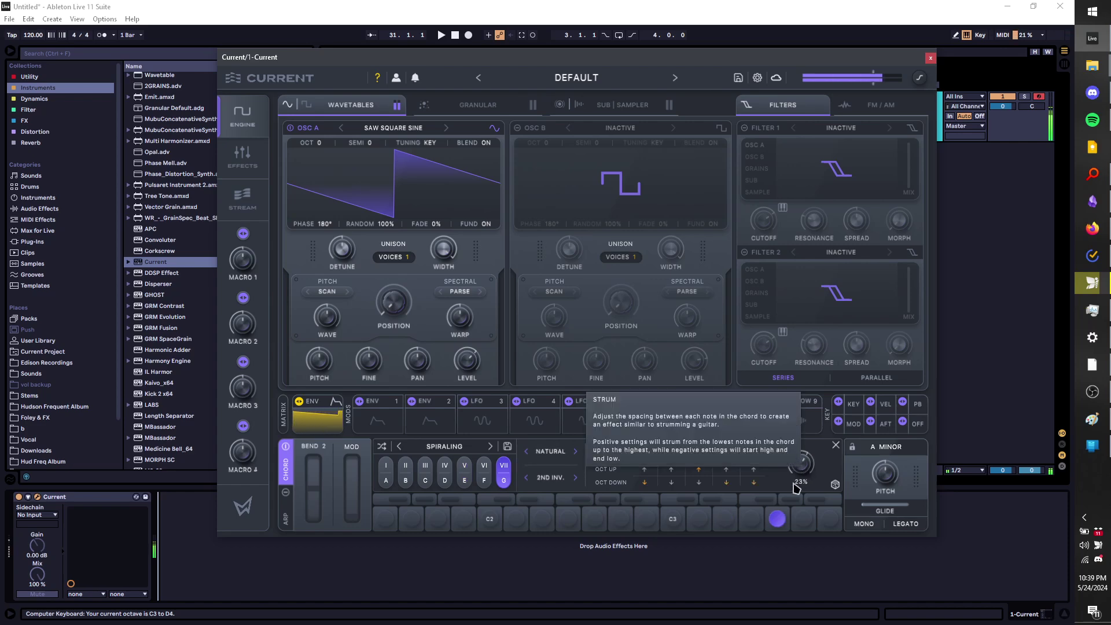
Lower the chord Strum amount to 20% and audition several chords with it
{"action": "left_click_drag", "start_coordinate": [808, 474], "coordinate": [782, 479]}
{"action": "key", "text": "a"}
{"action": "key", "text": "d"}
{"action": "key", "text": "f"}
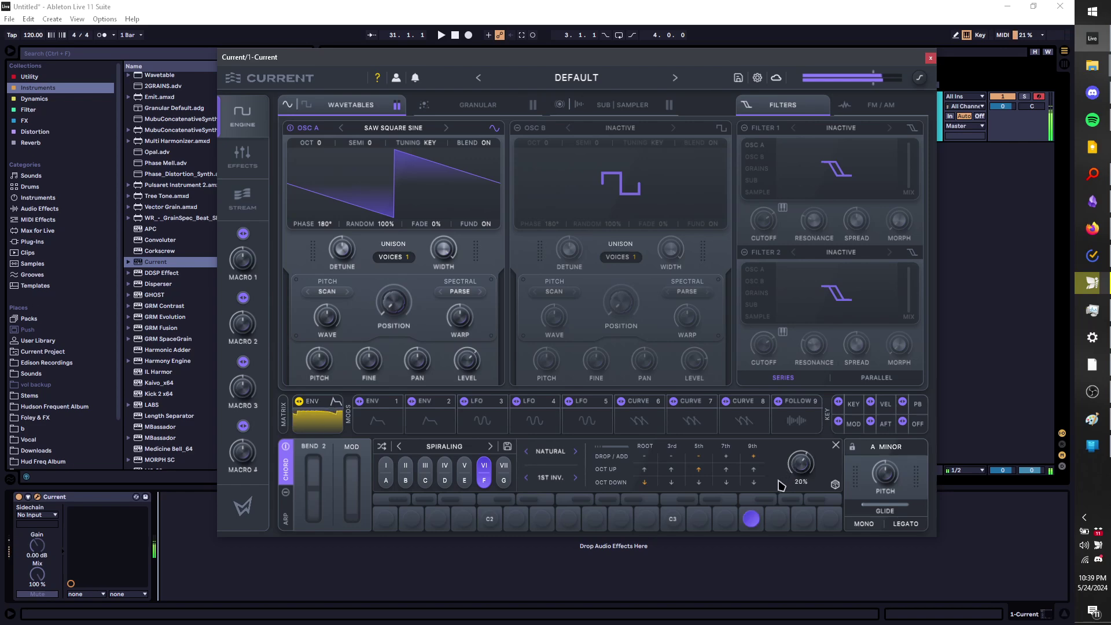
{"action": "key", "text": "d"}
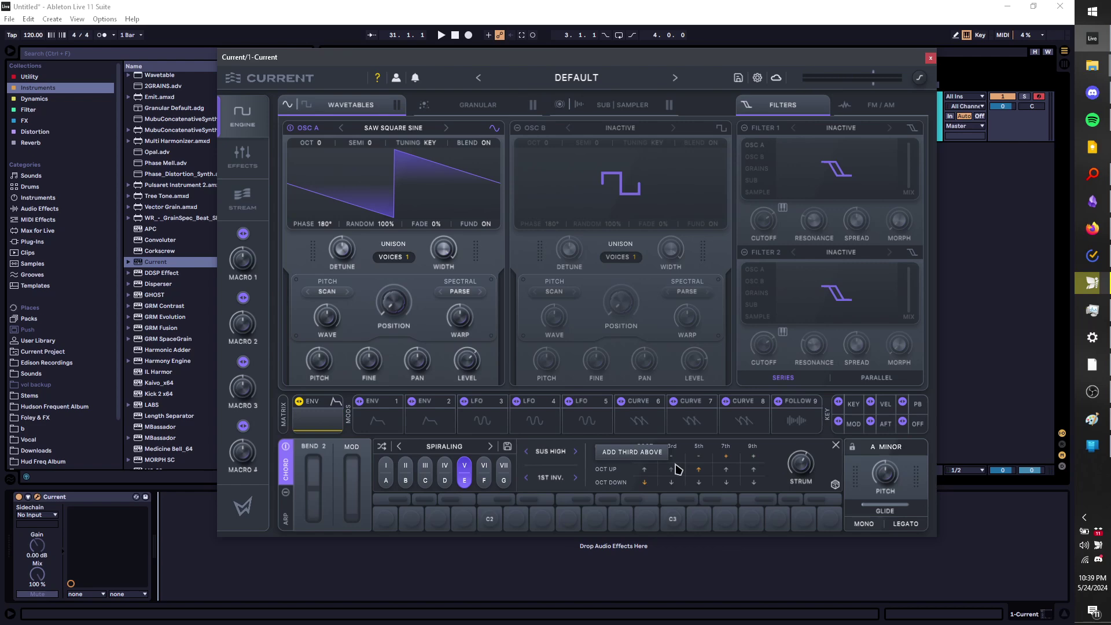
{"action": "key", "text": "a"}
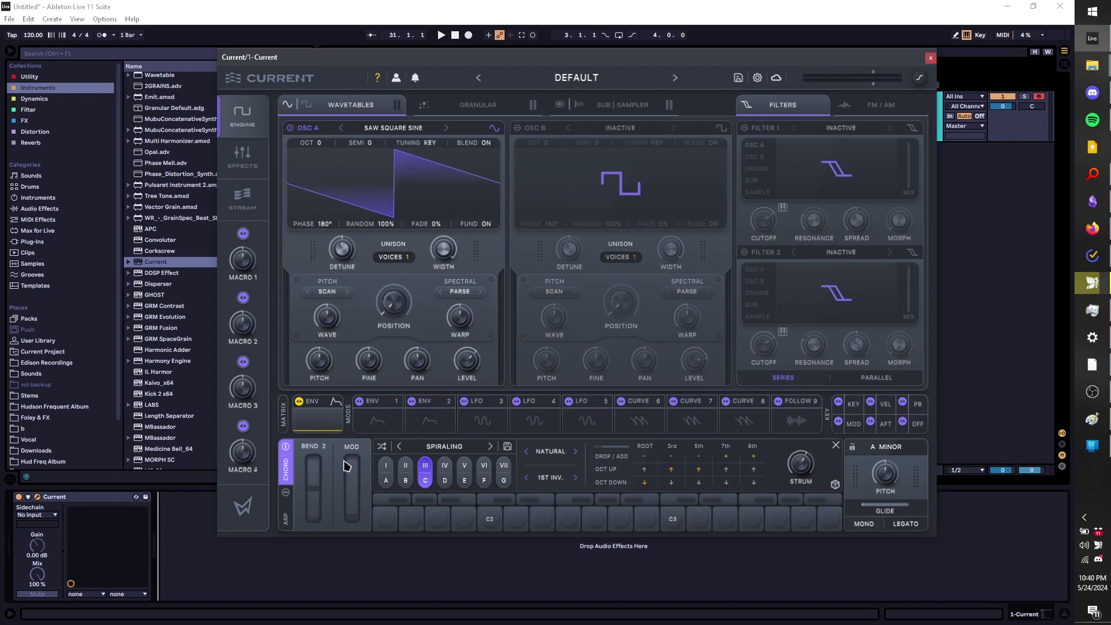
Enable the arpeggiator and set its note pattern to the melodic Weave ↓
{"action": "left_click", "coordinate": [291, 509]}
{"action": "left_click", "coordinate": [285, 501]}
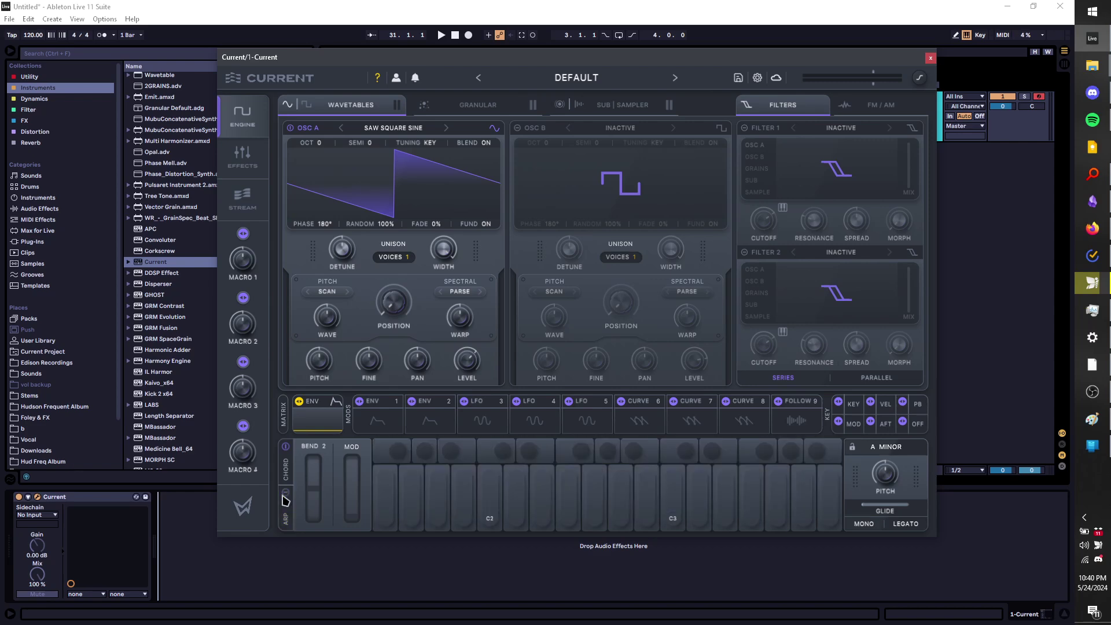
{"action": "left_click", "coordinate": [287, 501]}
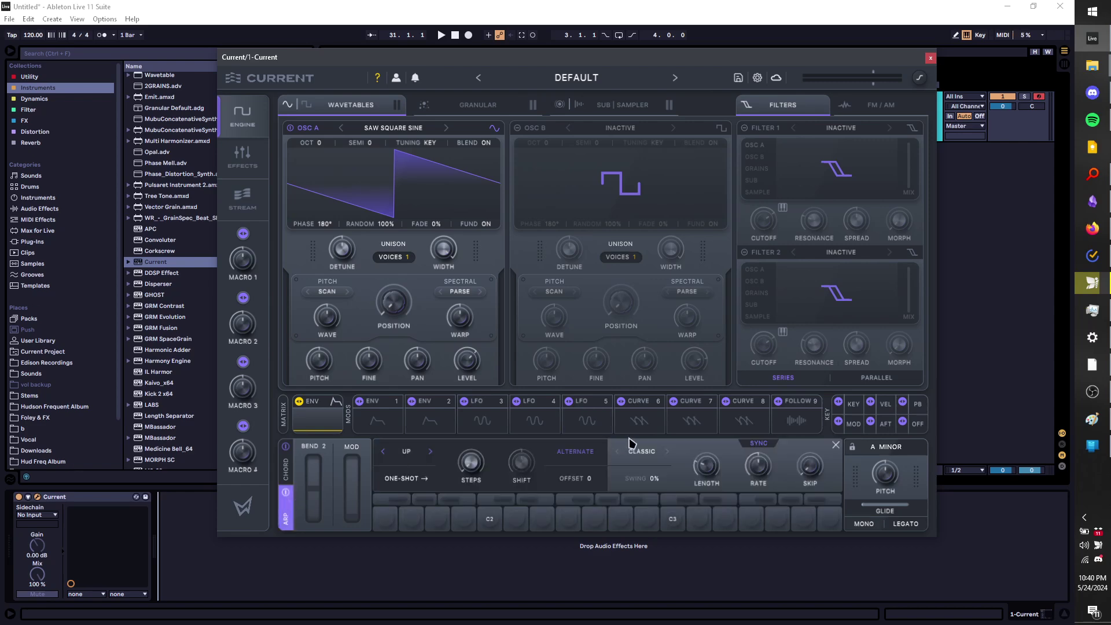
{"action": "left_click", "coordinate": [422, 453]}
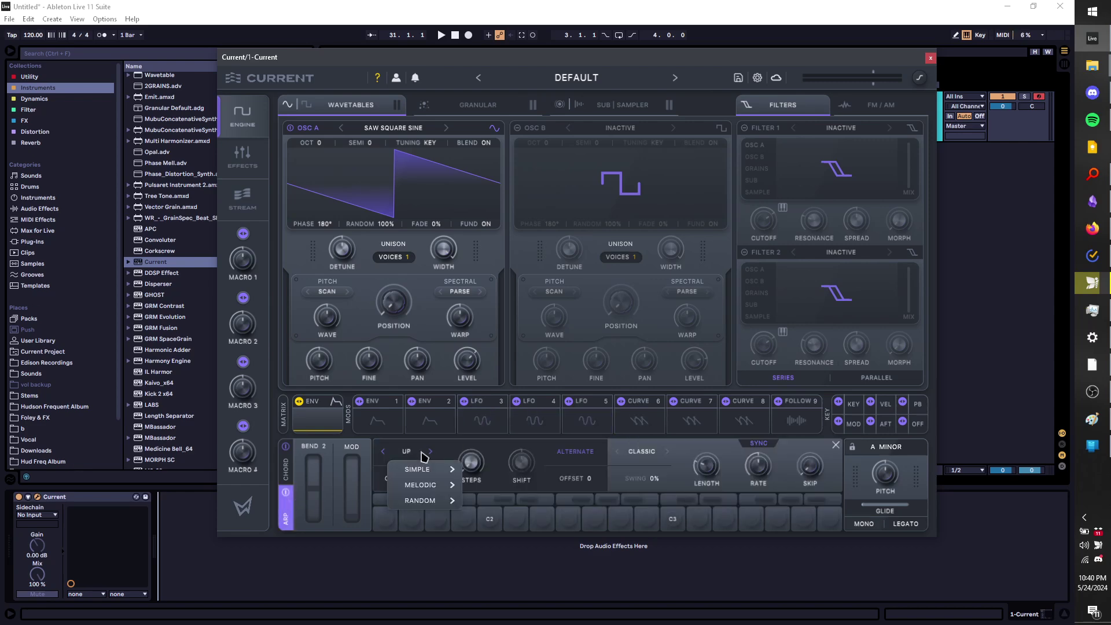
{"action": "mouse_move", "coordinate": [448, 484]}
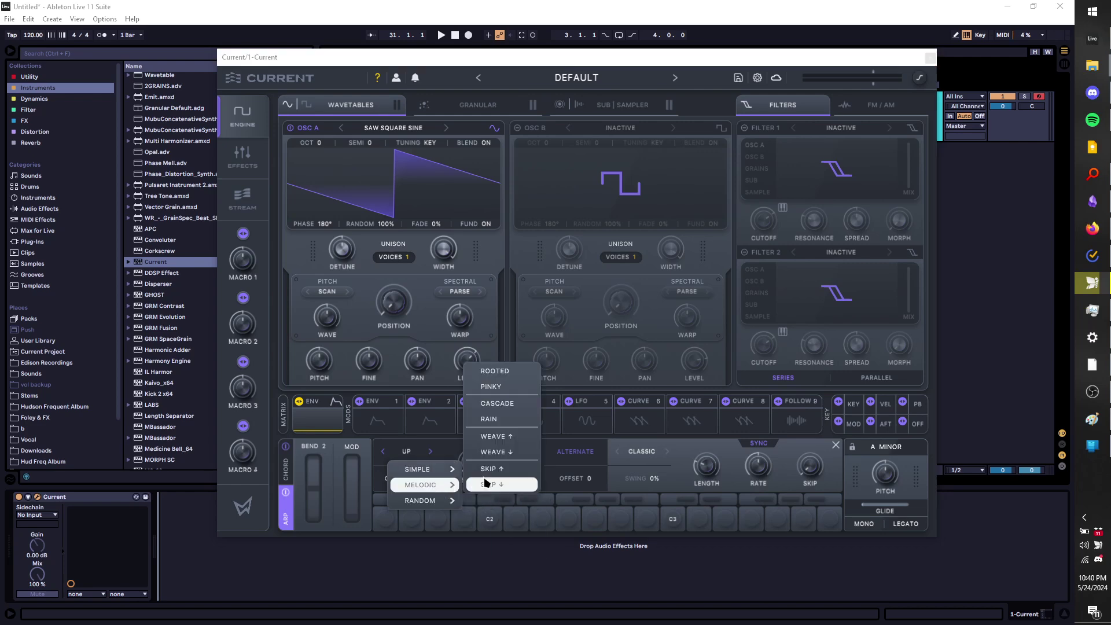
{"action": "left_click", "coordinate": [497, 457]}
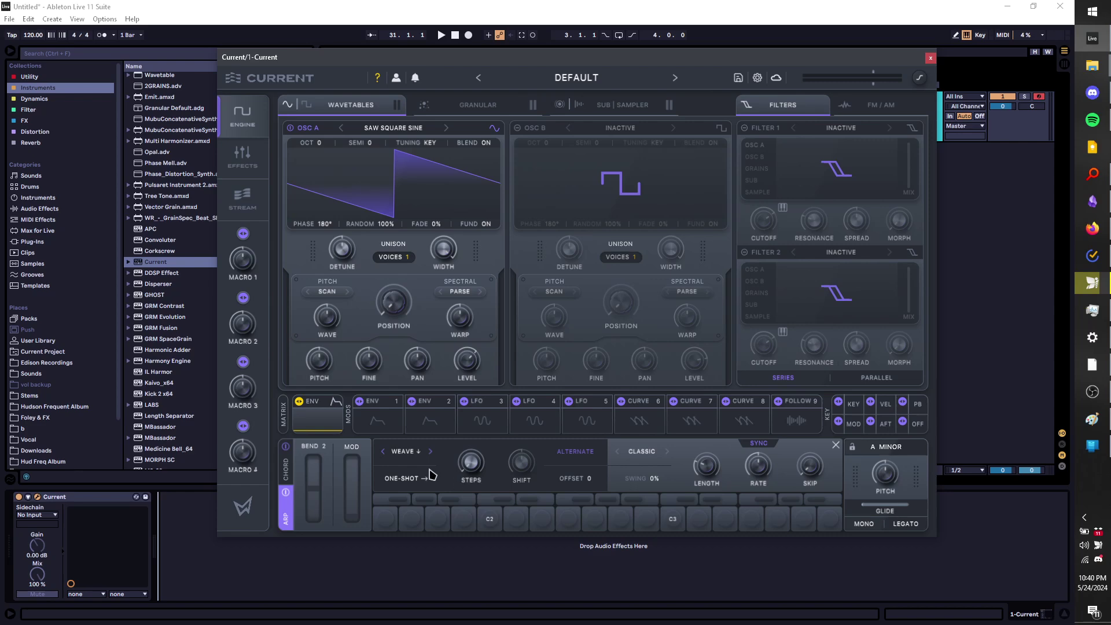
{"action": "left_click", "coordinate": [399, 452]}
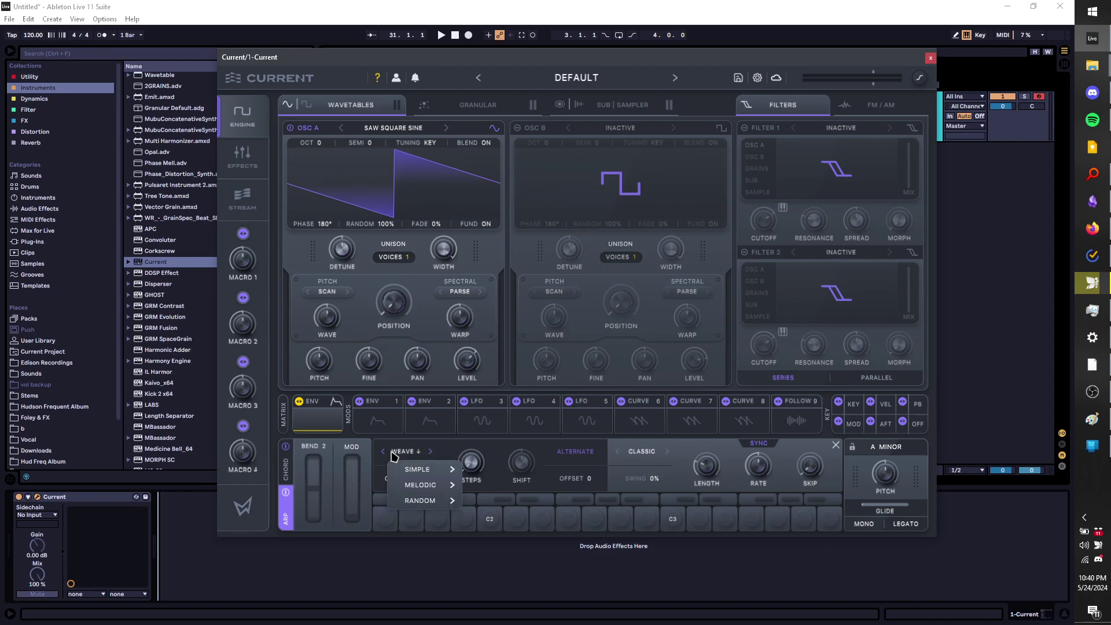
{"action": "left_click", "coordinate": [438, 445]}
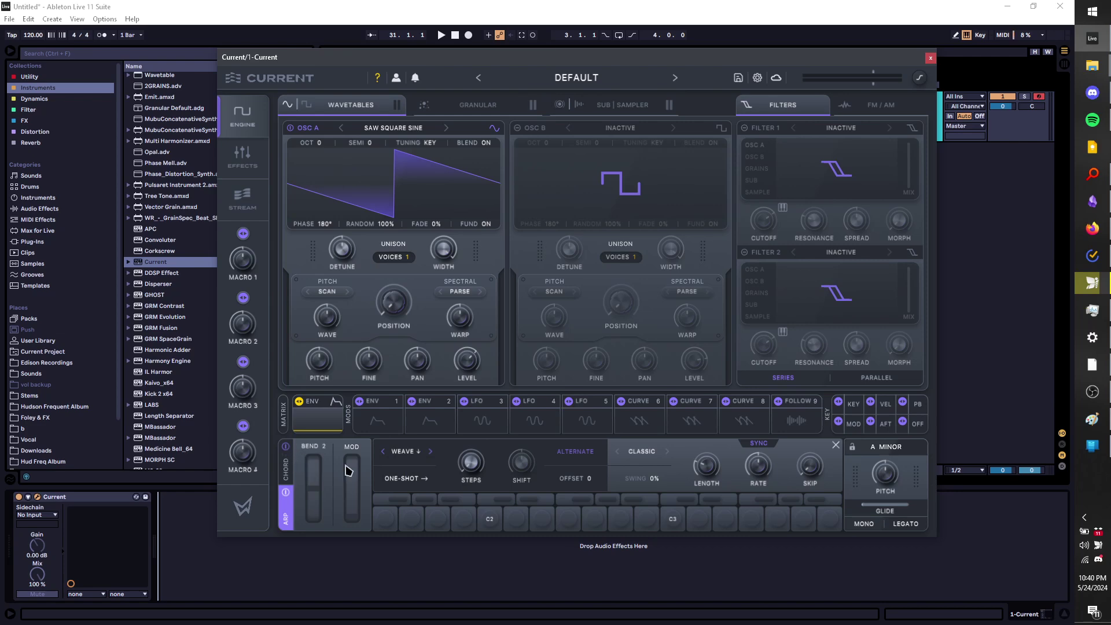
Set the arpeggiator rhythm to the standard Sneaker pattern and play notes through it
{"action": "left_click", "coordinate": [564, 498]}
{"action": "left_click", "coordinate": [641, 451]}
{"action": "mouse_move", "coordinate": [691, 491]}
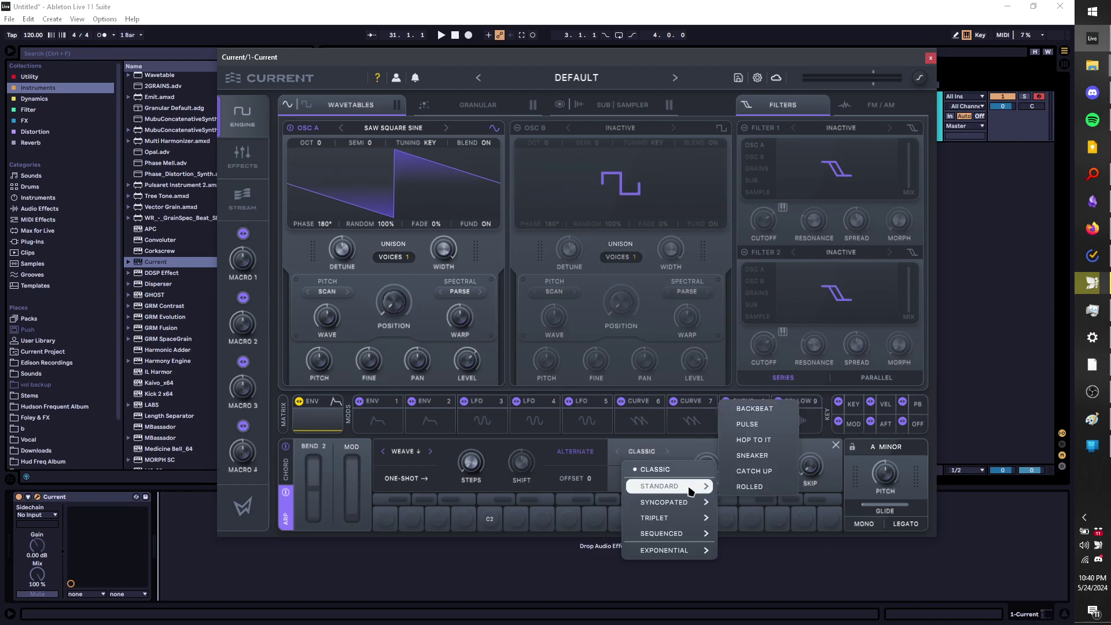
{"action": "left_click", "coordinate": [754, 457]}
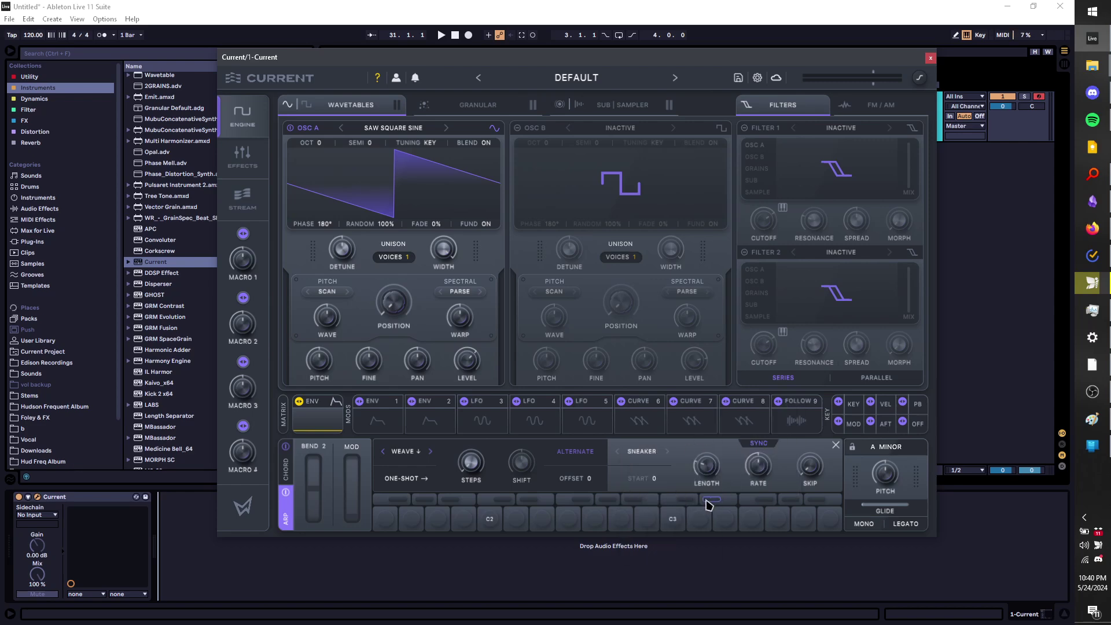
{"action": "key", "text": "f"}
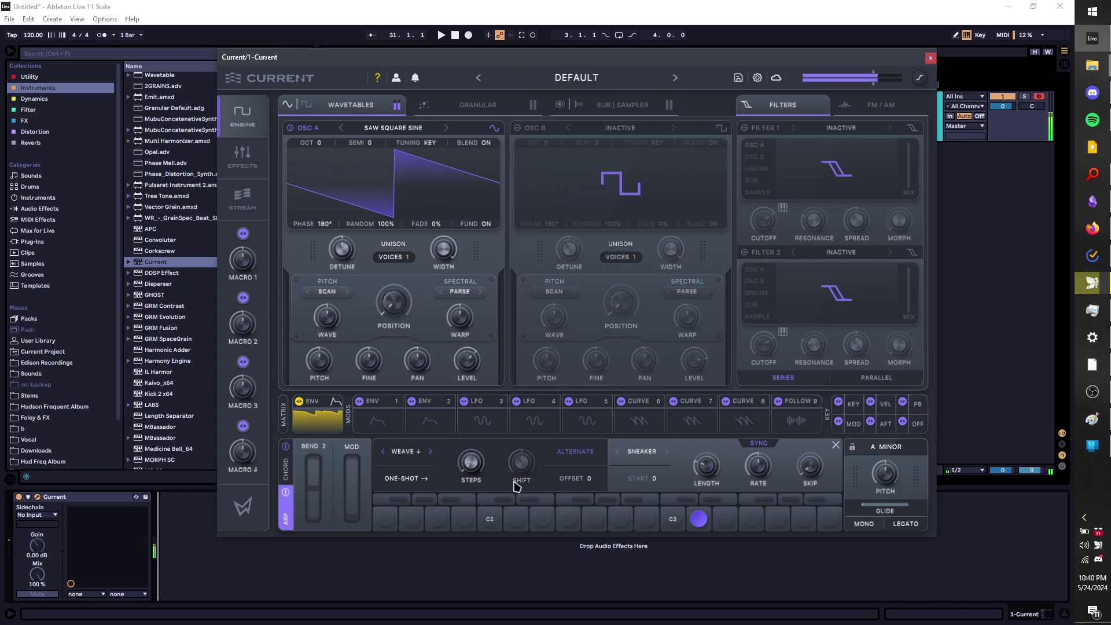
{"action": "key", "text": "Caps_Lock"}
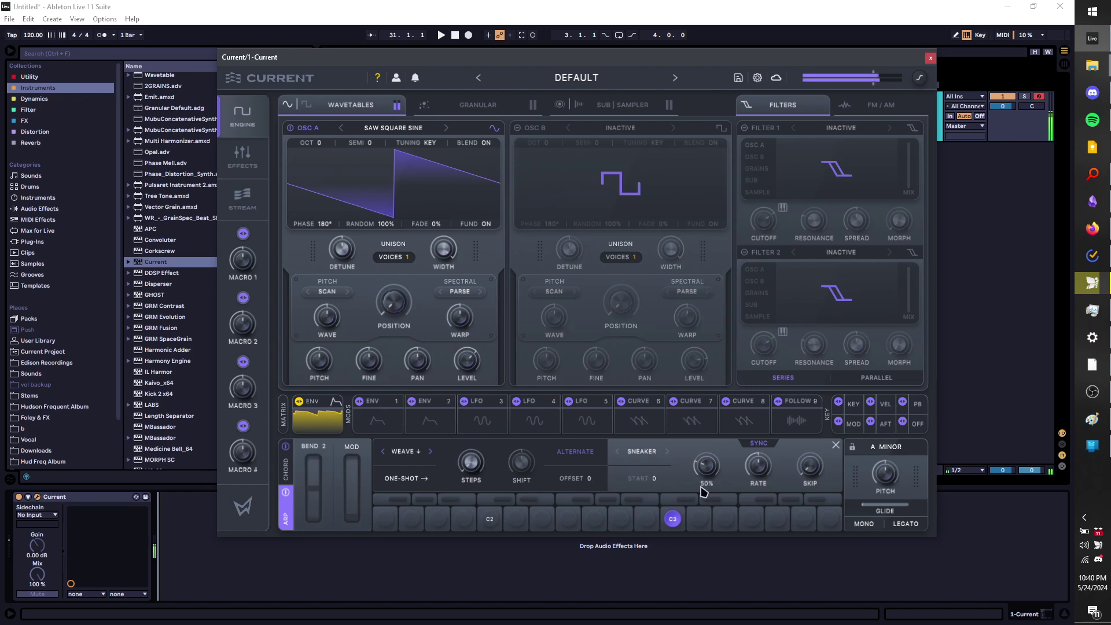
Try different arpeggiator Length and Skip amounts while notes play
{"action": "mouse_move", "coordinate": [707, 462]}
{"action": "left_click_drag", "start_coordinate": [707, 461], "coordinate": [717, 436]}
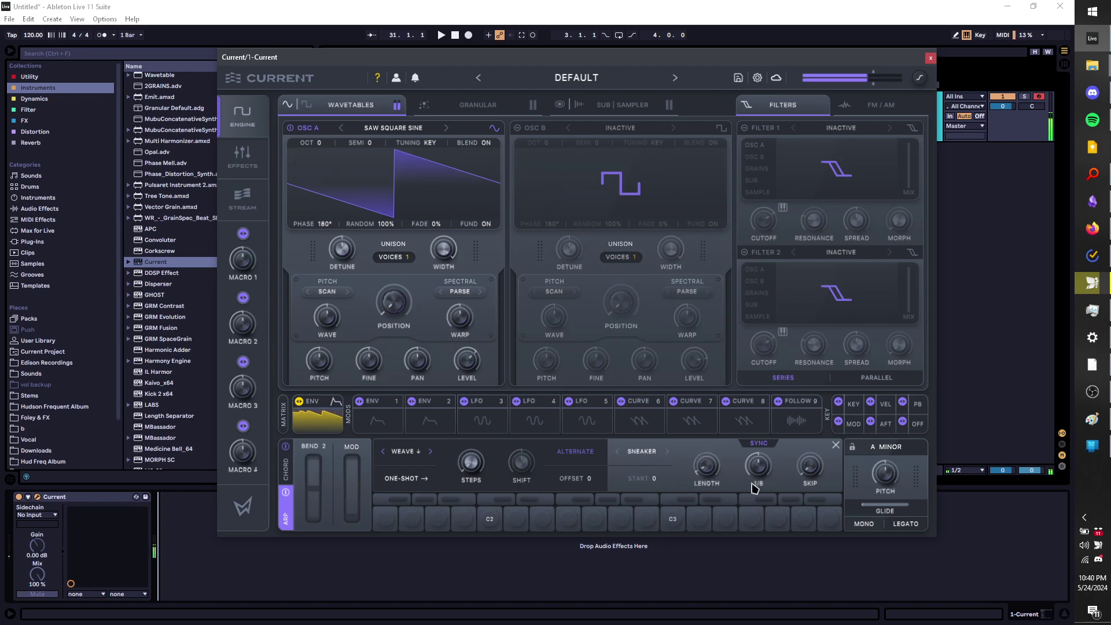
{"action": "mouse_move", "coordinate": [752, 479]}
{"action": "left_click_drag", "start_coordinate": [706, 465], "coordinate": [727, 416]}
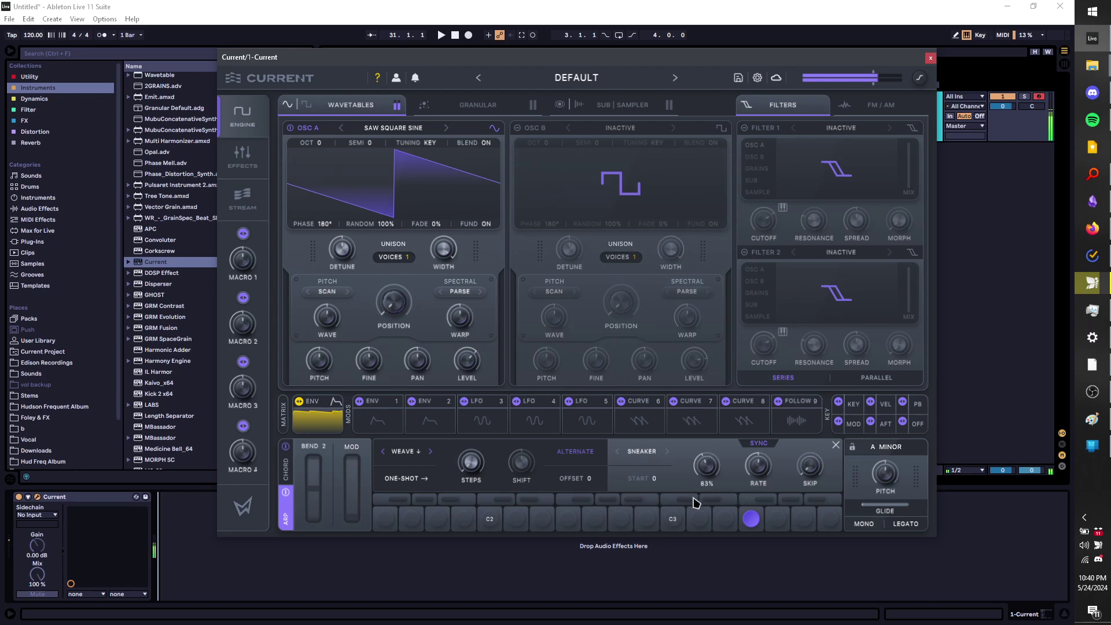
{"action": "mouse_move", "coordinate": [805, 477]}
{"action": "left_click_drag", "start_coordinate": [805, 477], "coordinate": [824, 425]}
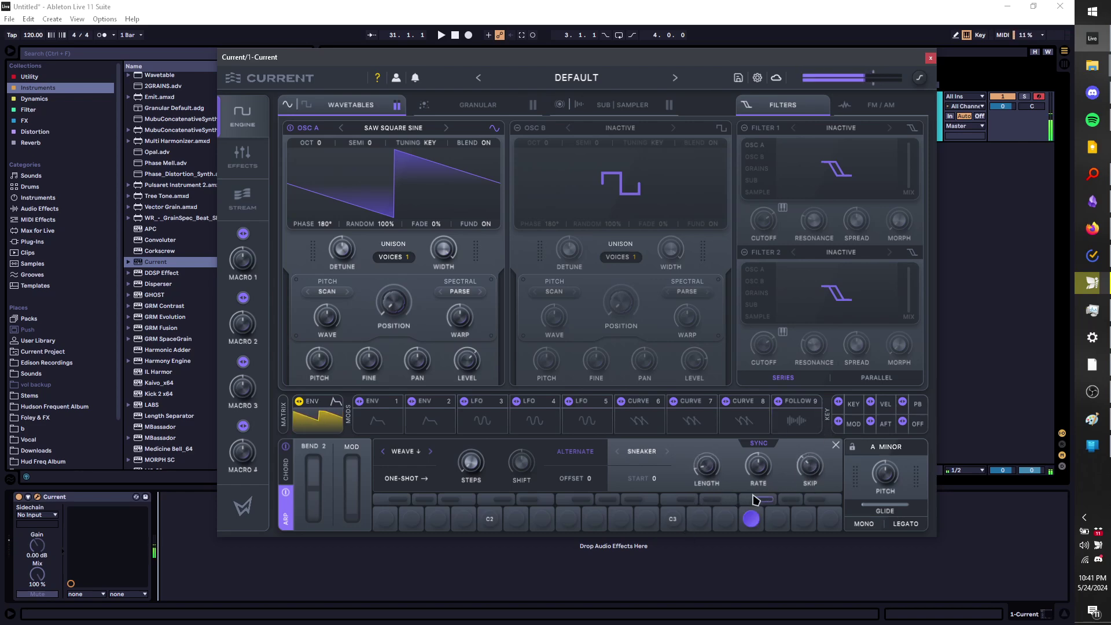
Turn off the arpeggiator's tempo sync and set its Rate to about 601 ms
{"action": "mouse_move", "coordinate": [782, 473]}
{"action": "left_click_drag", "start_coordinate": [760, 474], "coordinate": [769, 455]}
{"action": "left_click", "coordinate": [762, 446]}
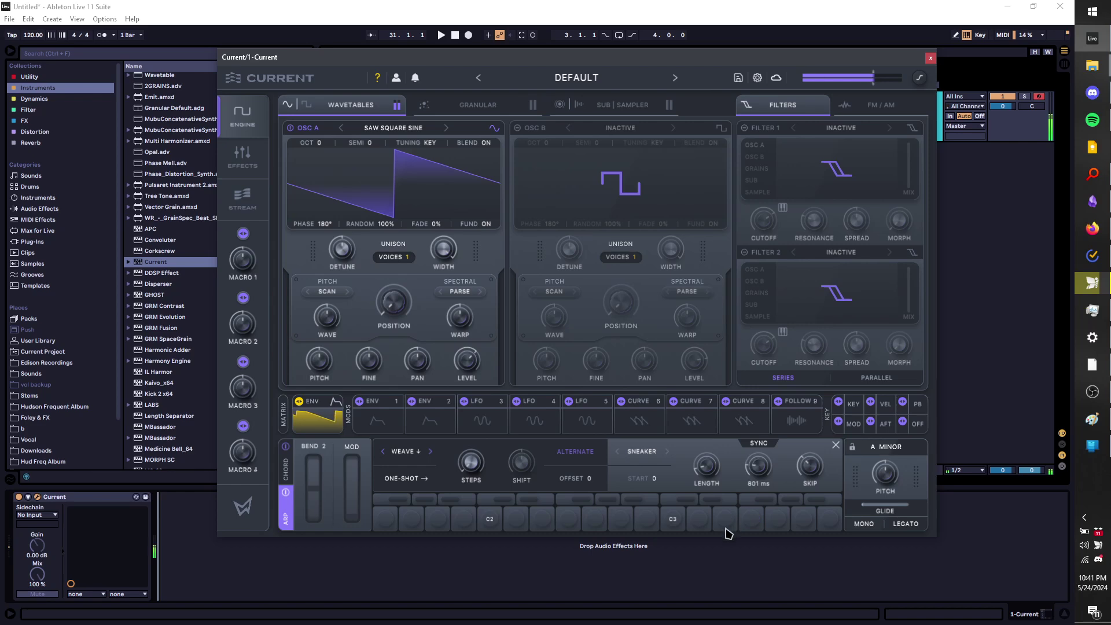
Switch the arpeggiator pattern to Skip ↑, raise its Steps and speed up the Rate
{"action": "left_click", "coordinate": [431, 452]}
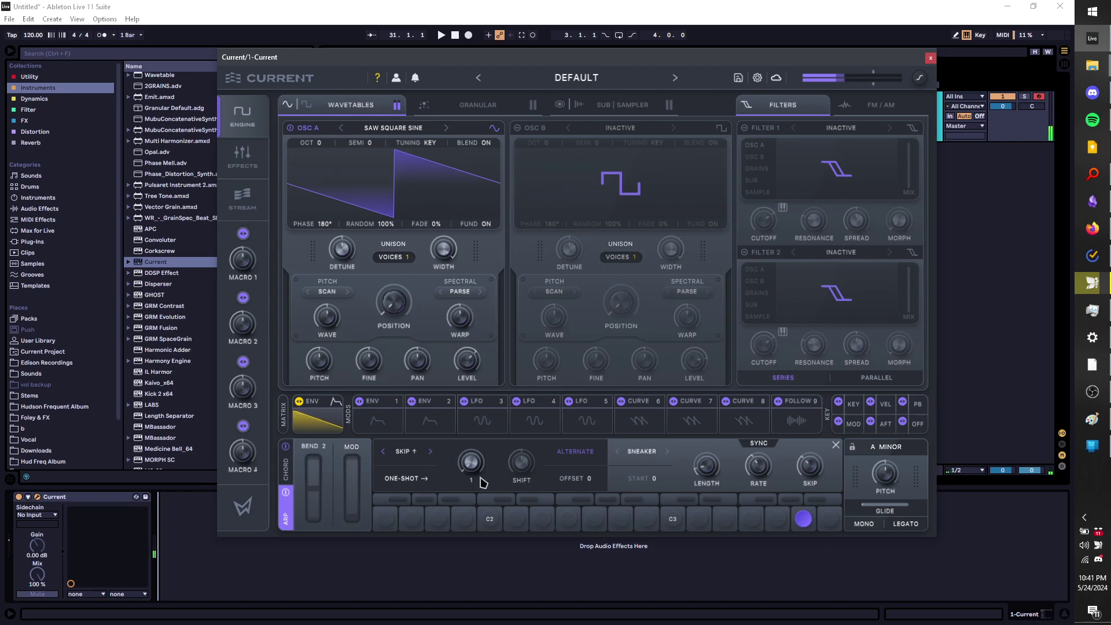
{"action": "mouse_move", "coordinate": [473, 462]}
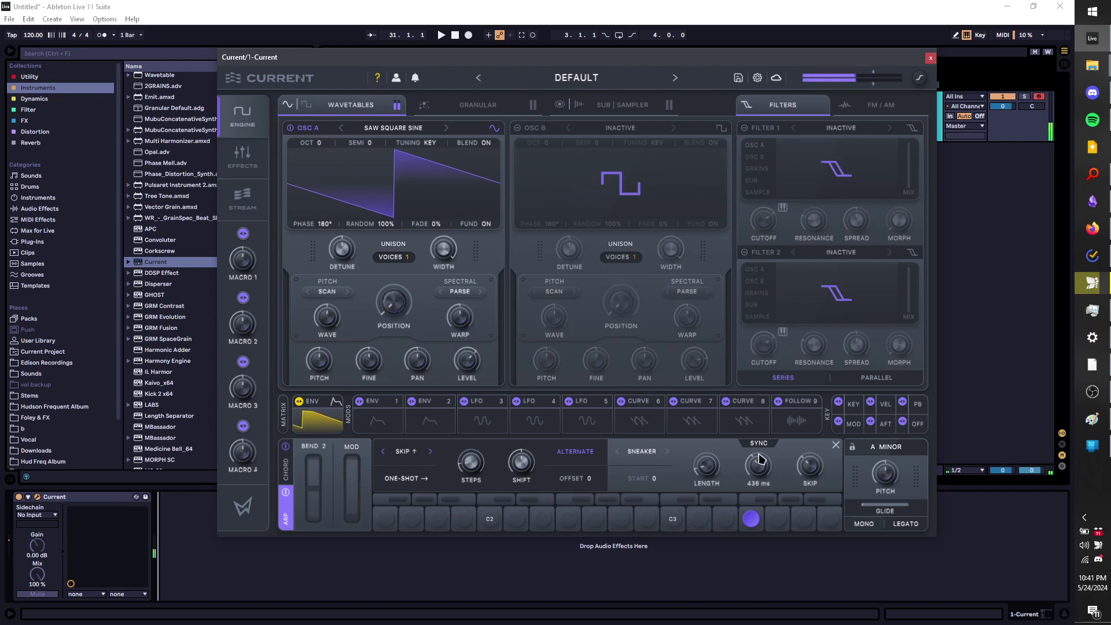
{"action": "mouse_move", "coordinate": [761, 456]}
{"action": "left_click_drag", "start_coordinate": [766, 444], "coordinate": [769, 441]}
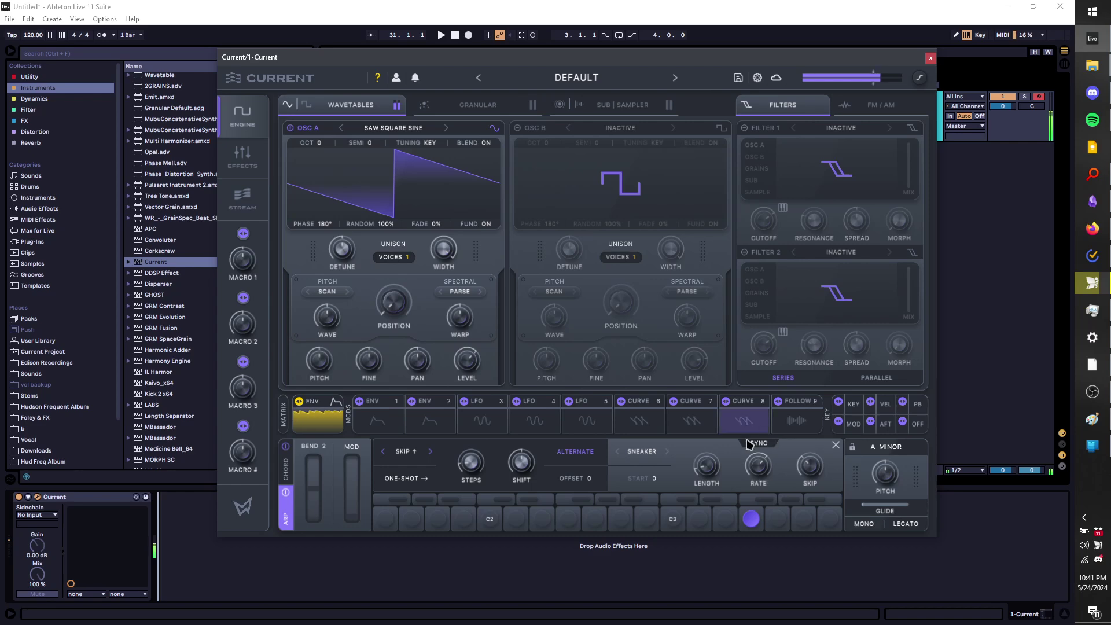
Advance the arpeggiator rhythm through Rolled to Clave 1 and set oscillator A's unison to 3 voices
{"action": "left_click", "coordinate": [667, 453]}
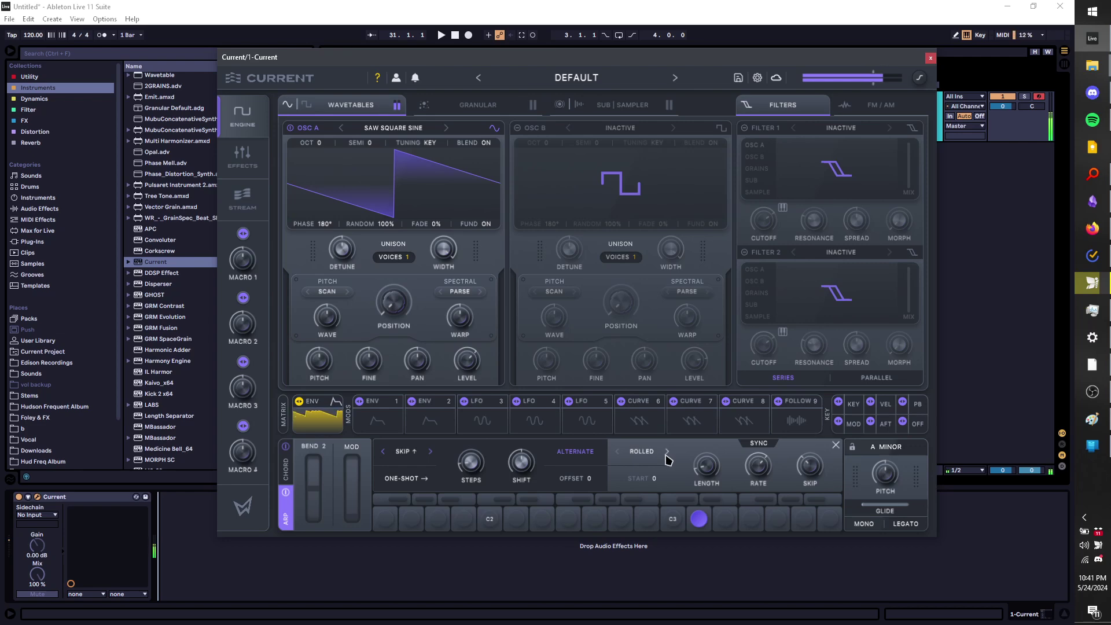
{"action": "mouse_move", "coordinate": [768, 460]}
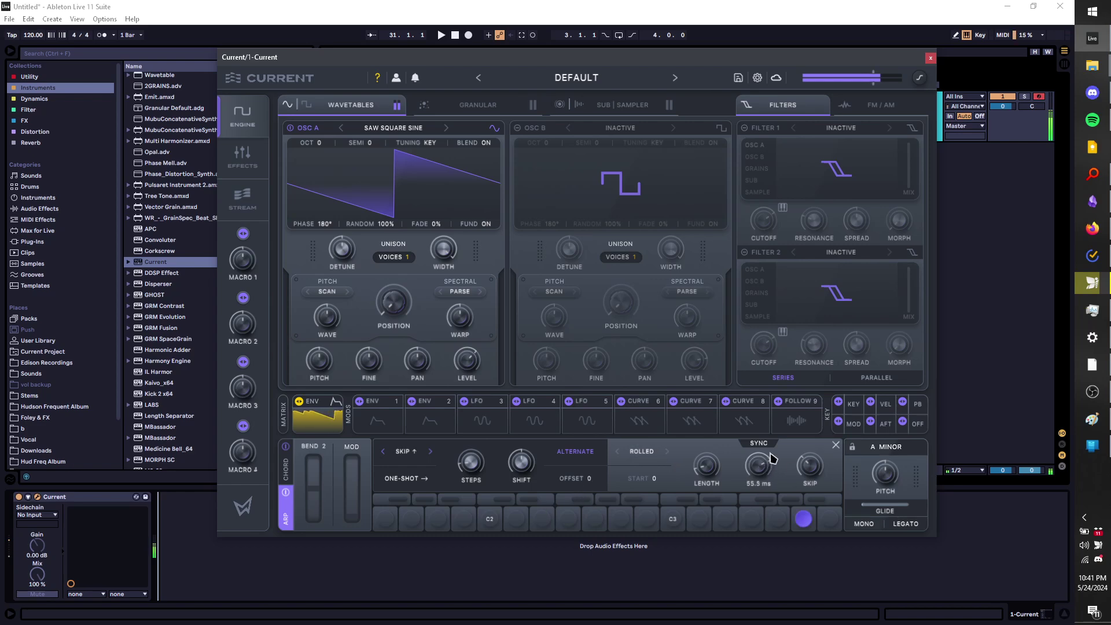
{"action": "left_click", "coordinate": [667, 452]}
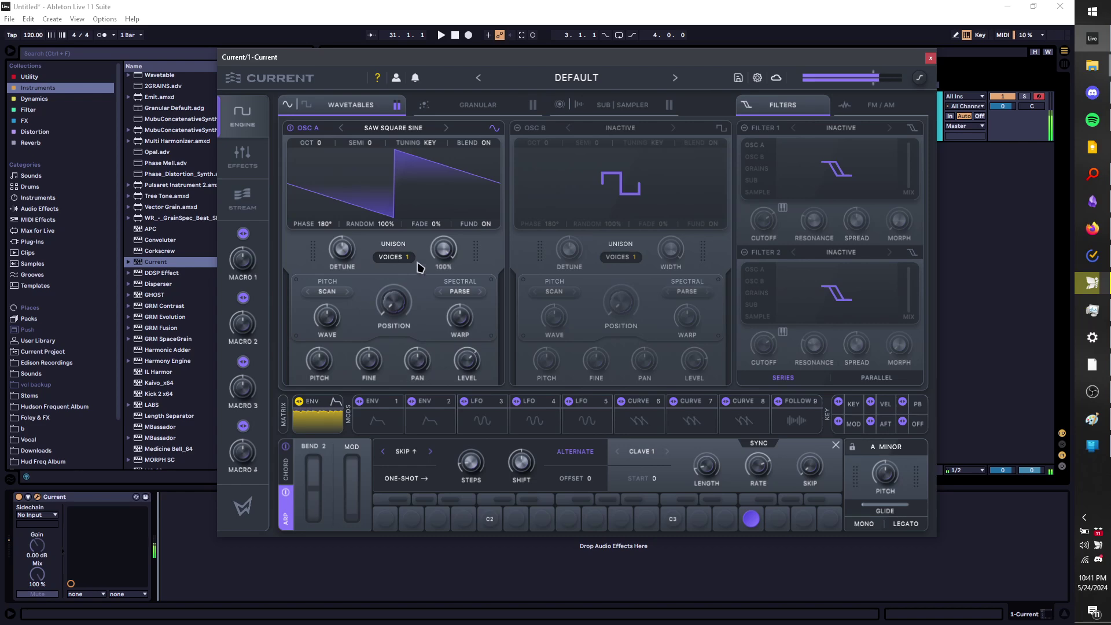
{"action": "left_click_drag", "start_coordinate": [415, 263], "coordinate": [426, 307]}
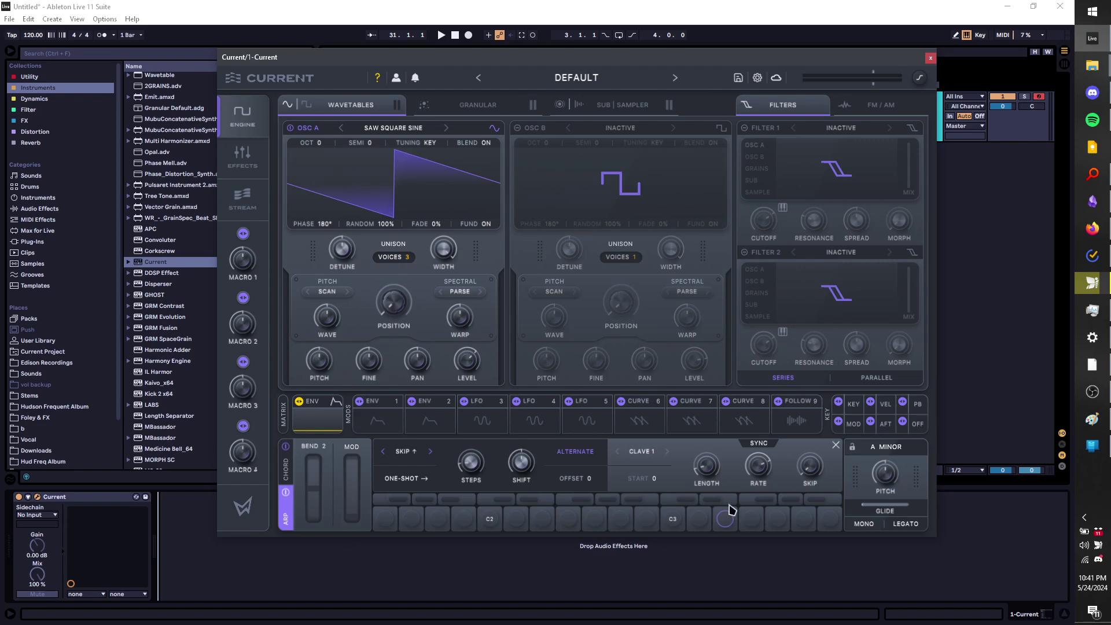
Return to the chord section, set Strum to 89% and audition chords one octave higher
{"action": "left_click", "coordinate": [287, 479]}
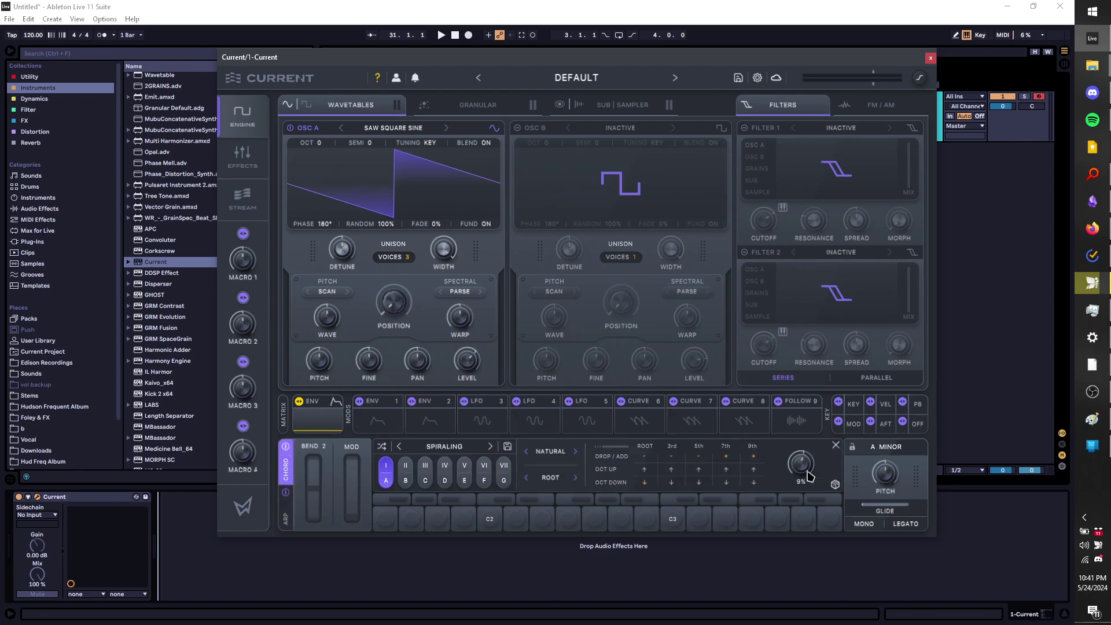
{"action": "left_click_drag", "start_coordinate": [809, 475], "coordinate": [785, 514]}
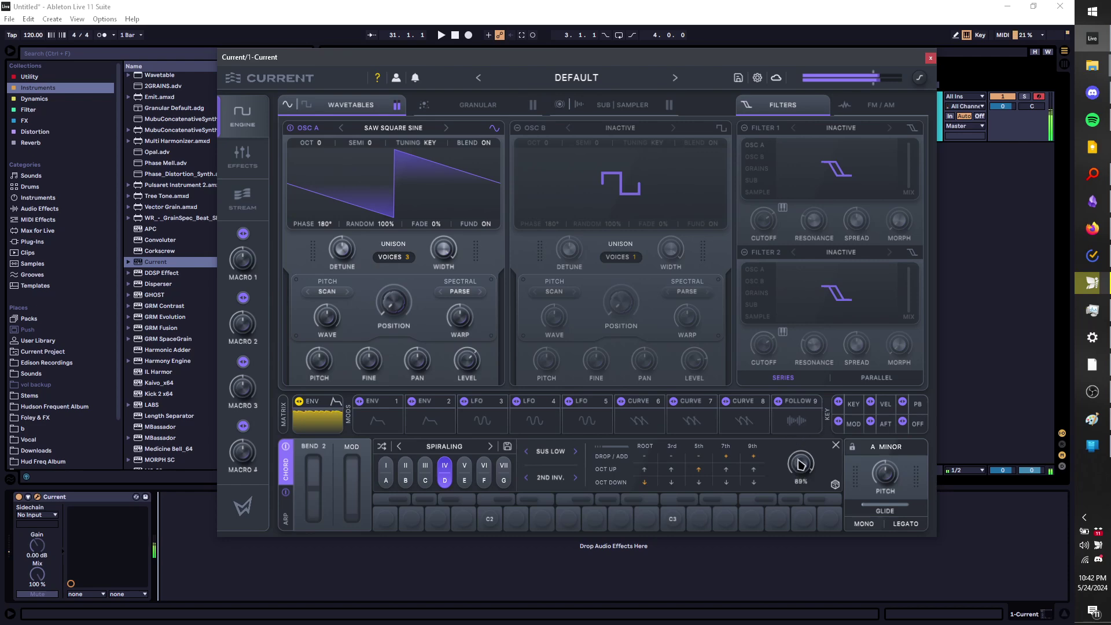
{"action": "key", "text": "x"}
{"action": "key", "text": "s"}
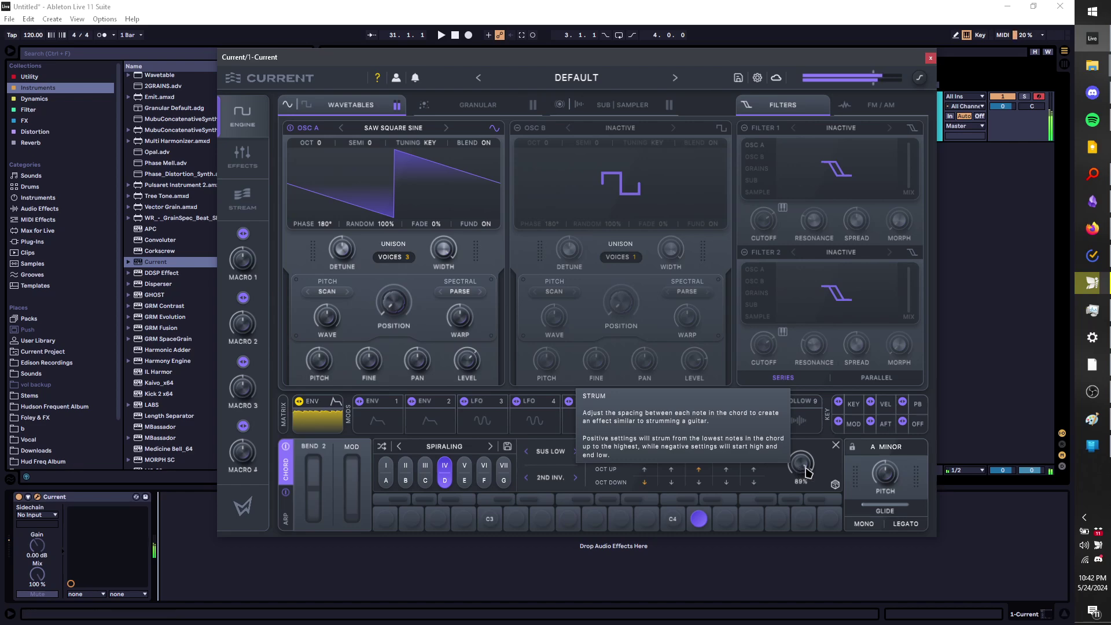
{"action": "key", "text": "h"}
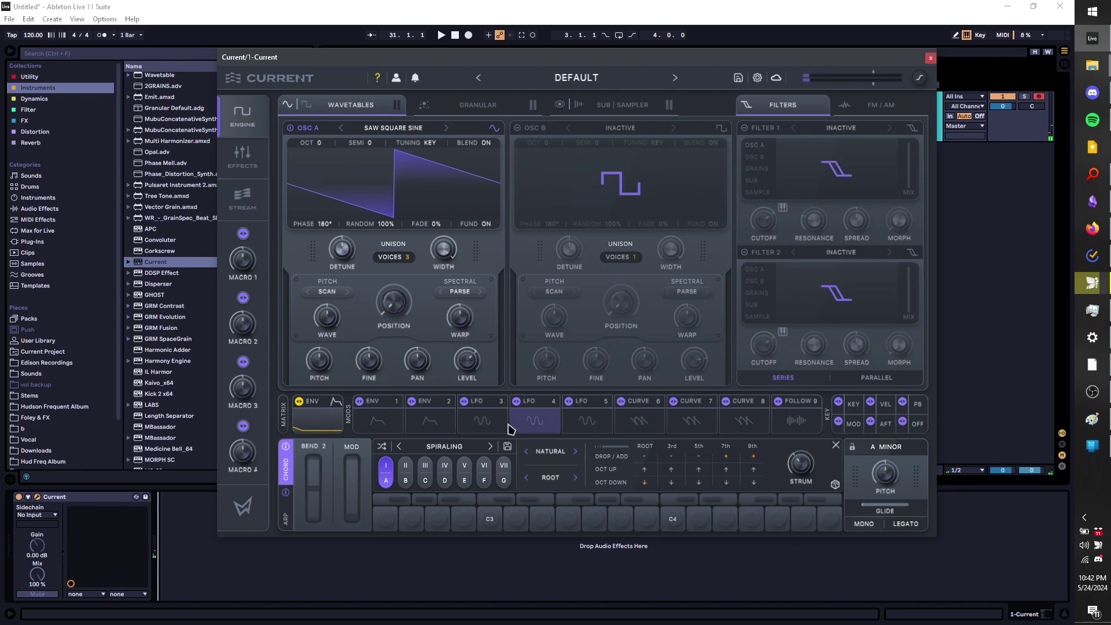
Modulate the chord Strum with LFO 3 at a depth of about 79% and open the LFO's settings
{"action": "key", "text": "d"}
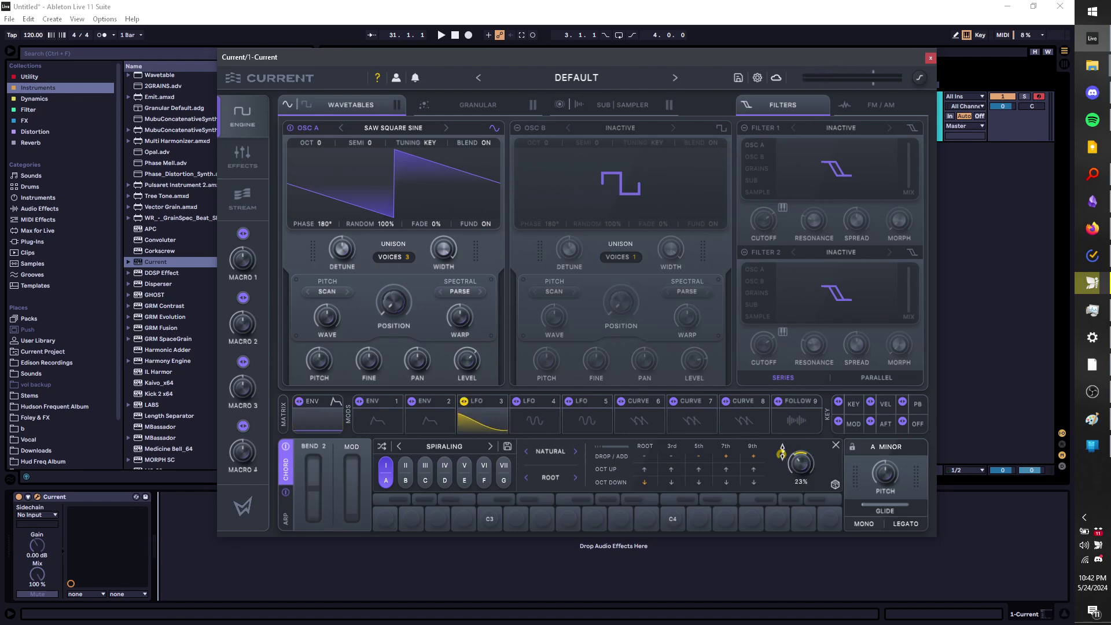
{"action": "left_click_drag", "start_coordinate": [803, 472], "coordinate": [804, 428]}
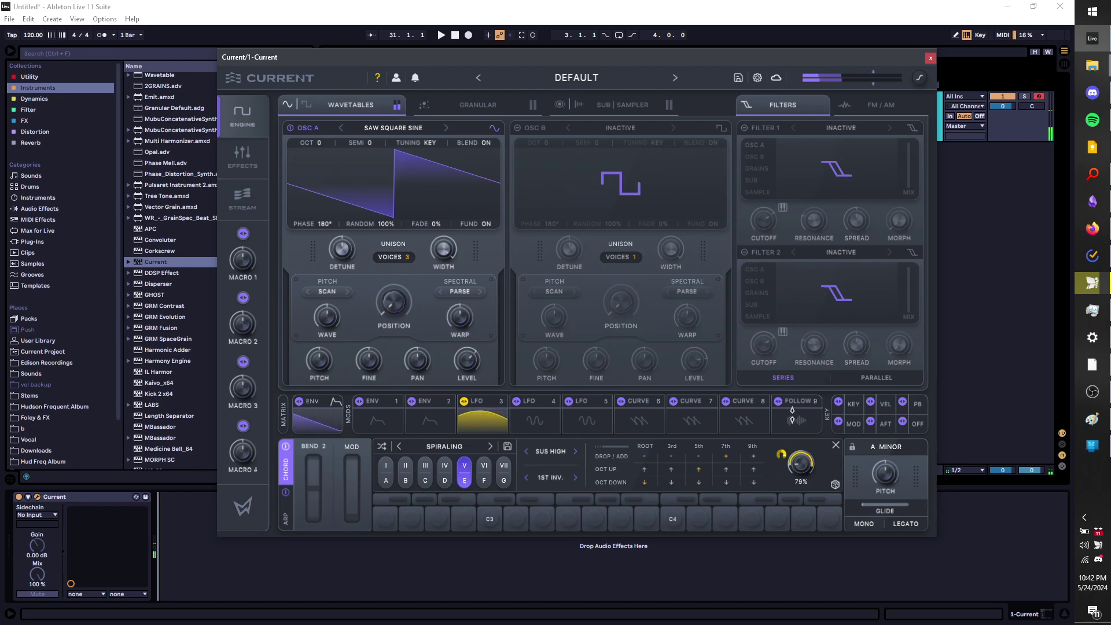
{"action": "left_click", "coordinate": [484, 421]}
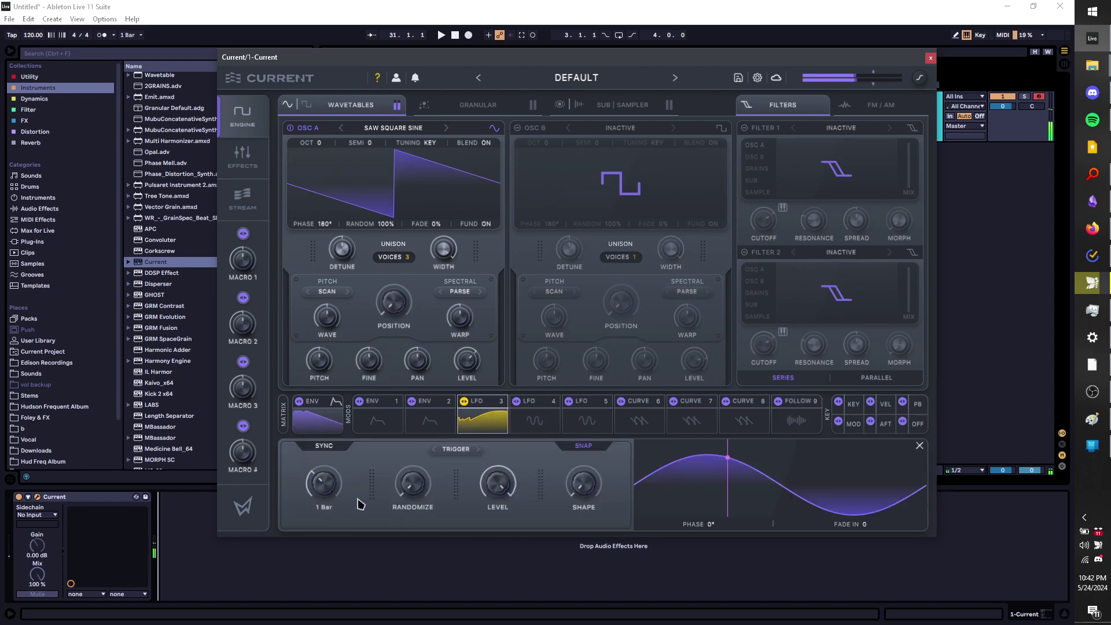
Set LFO 3 to Free mode, return to the chord section and select chord III
{"action": "left_click", "coordinate": [456, 450]}
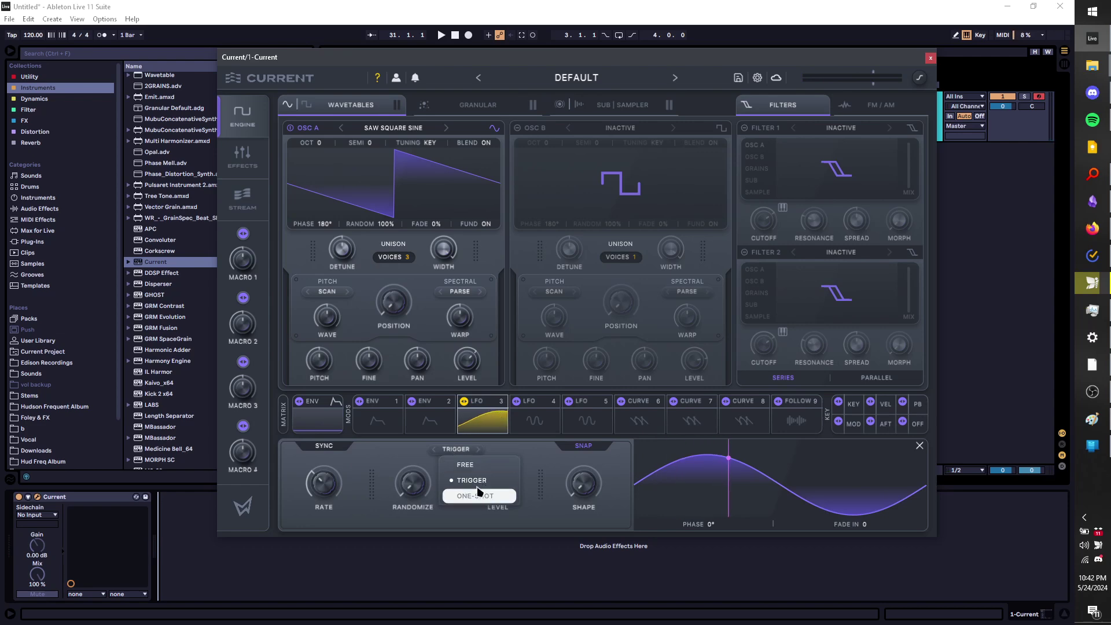
{"action": "left_click", "coordinate": [466, 465]}
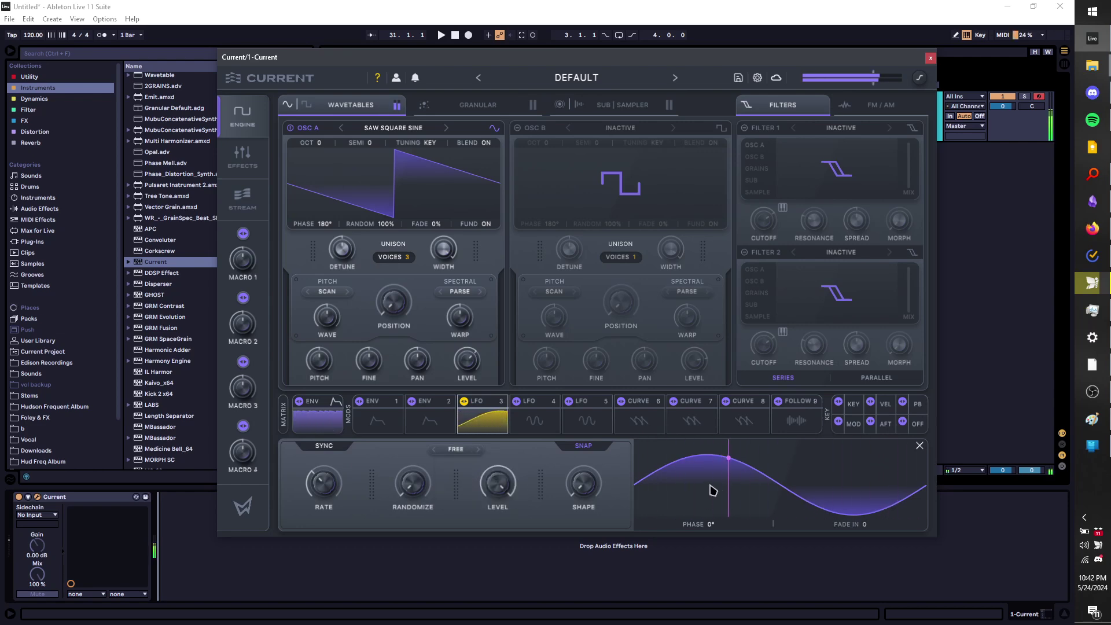
{"action": "left_click", "coordinate": [919, 445]}
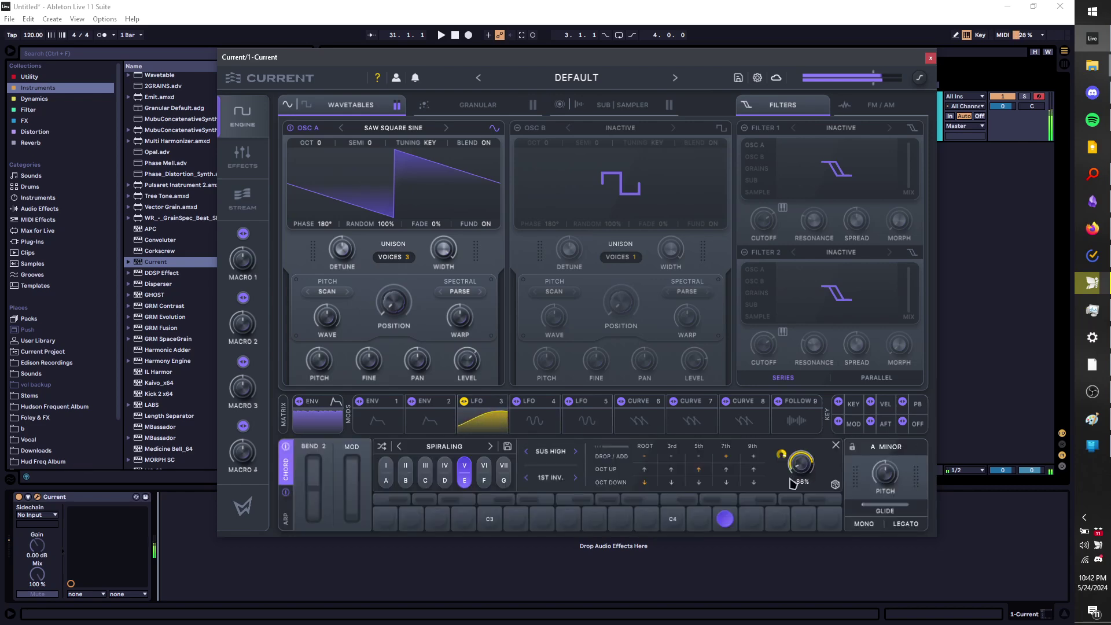
{"action": "left_click", "coordinate": [432, 480]}
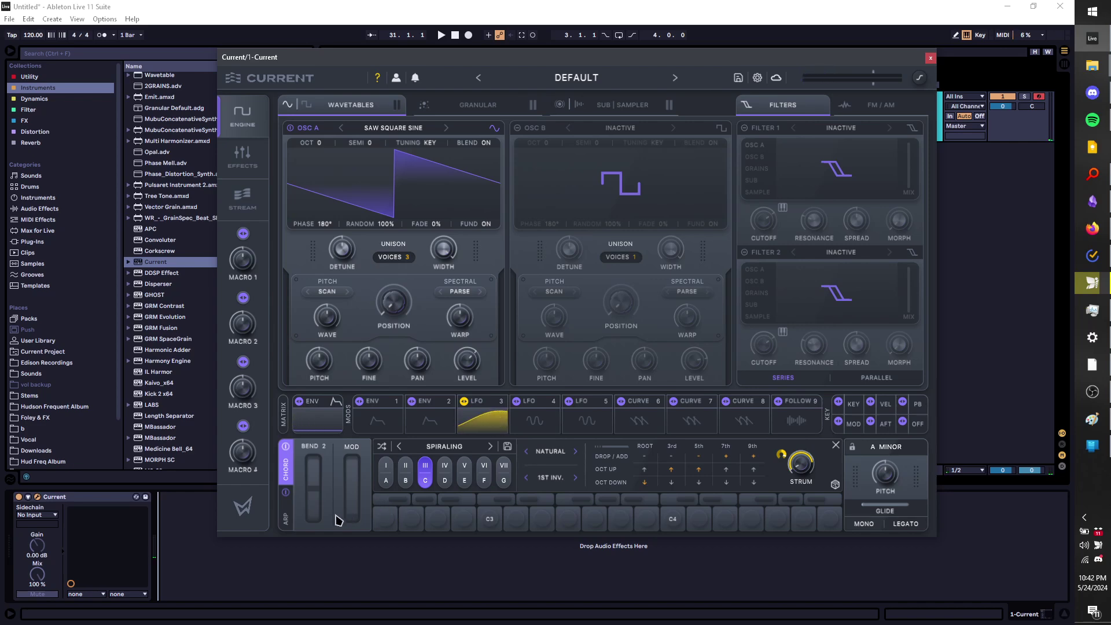
Switch to the arpeggiator section and raise the step Length
{"action": "left_click", "coordinate": [286, 521]}
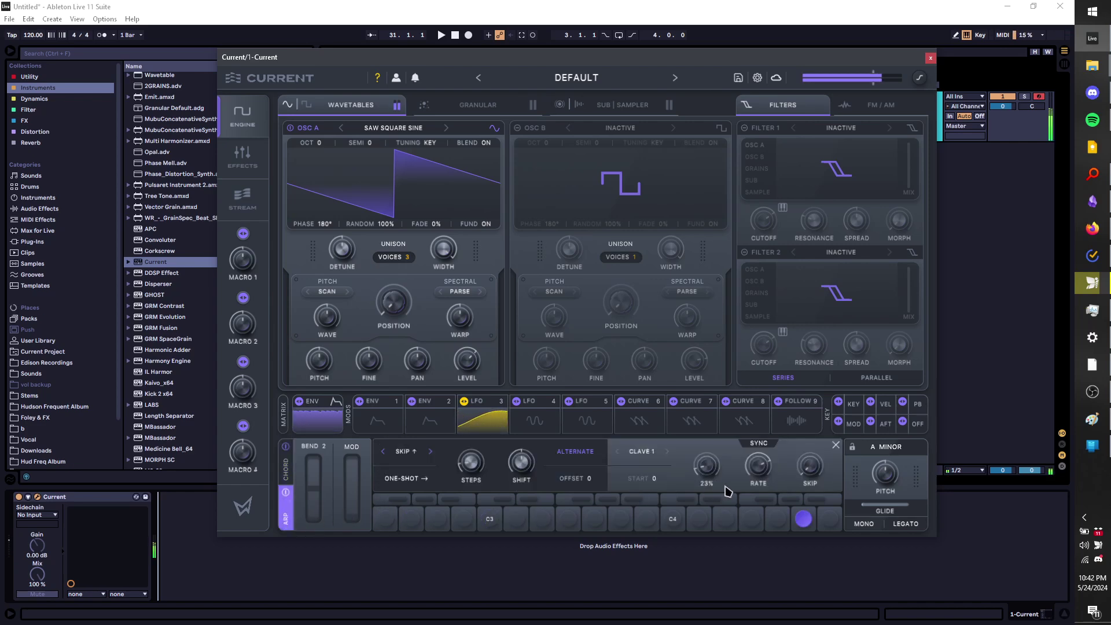
{"action": "left_click_drag", "start_coordinate": [709, 472], "coordinate": [730, 406]}
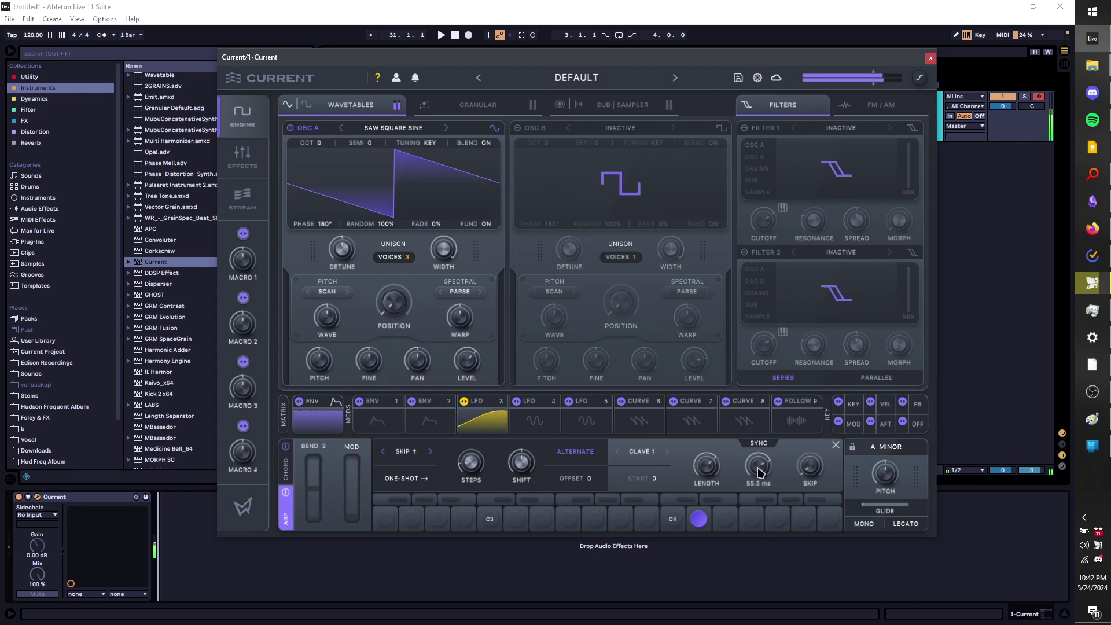
Look over LFO 4's settings and modulate the arpeggiator Rate with LFO 4
{"action": "left_click", "coordinate": [529, 402]}
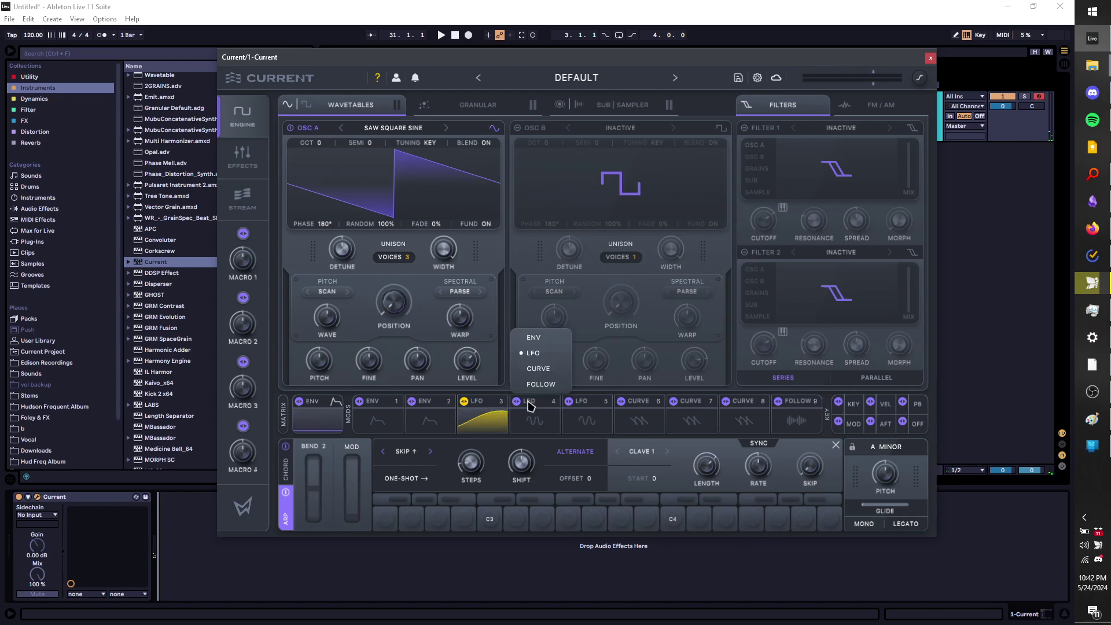
{"action": "left_click", "coordinate": [534, 412]}
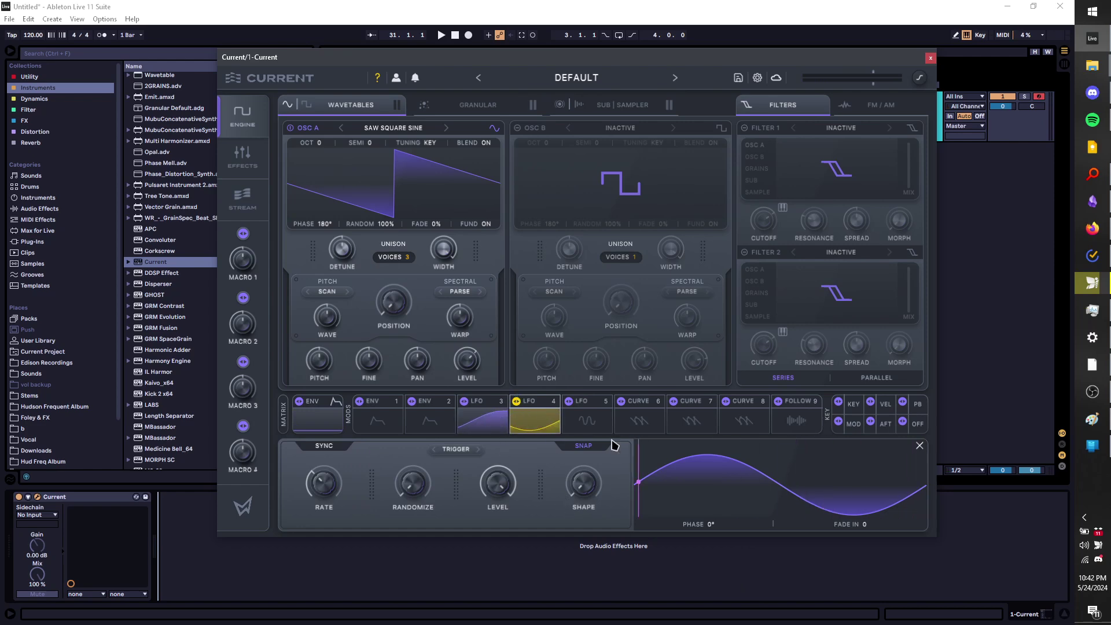
{"action": "left_click", "coordinate": [919, 446]}
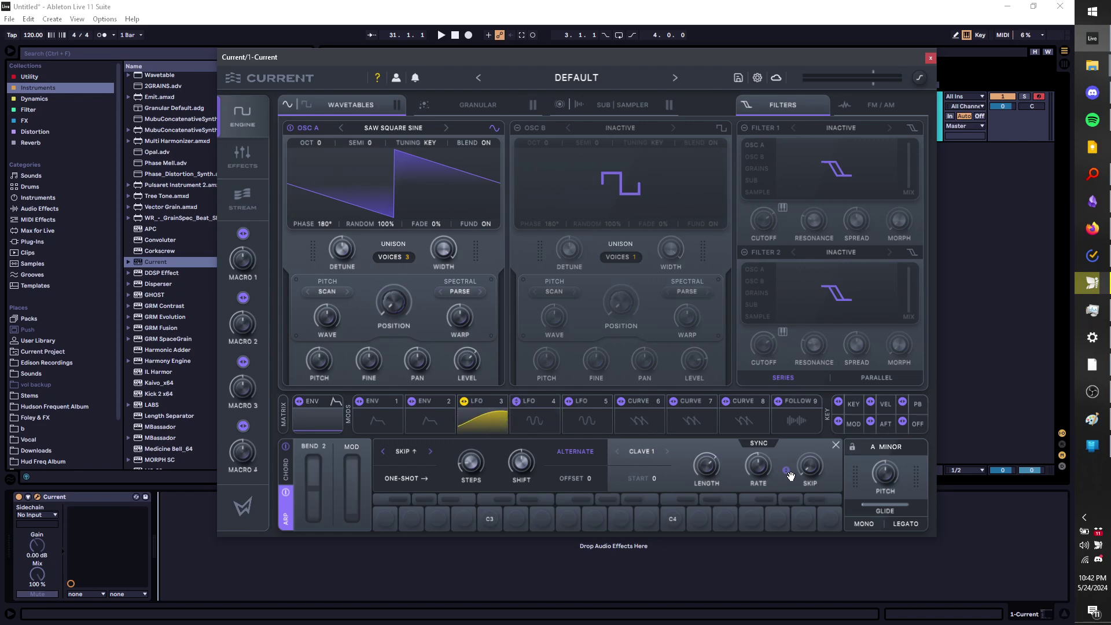
{"action": "left_click_drag", "start_coordinate": [759, 468], "coordinate": [748, 482]}
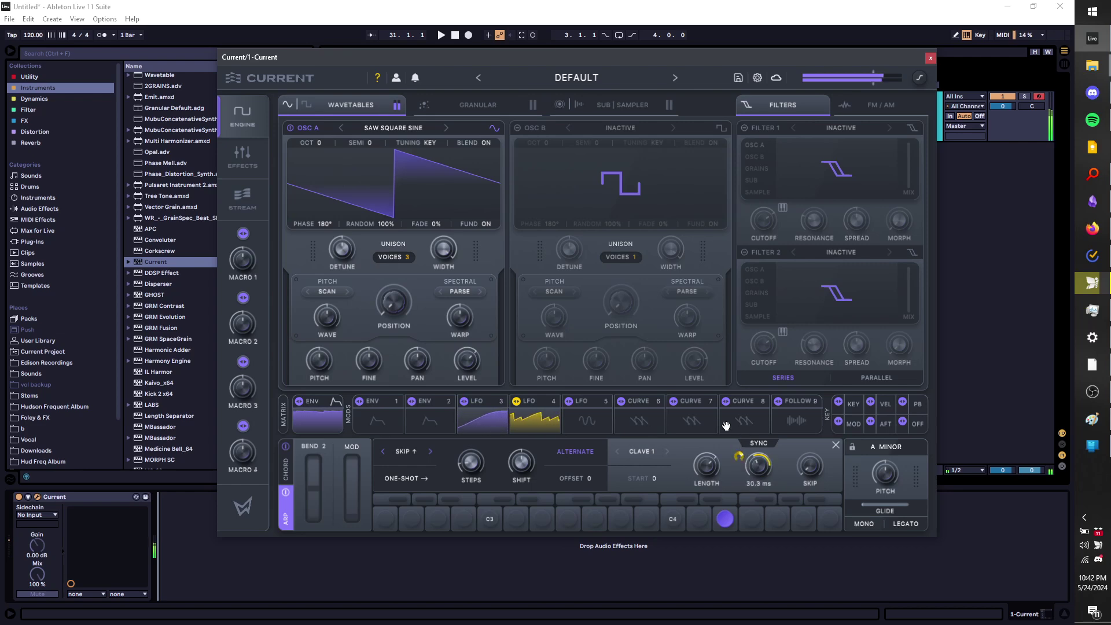
Set LFO 4 to Free mode and change its shape from sine to triangle
{"action": "left_click", "coordinate": [546, 422]}
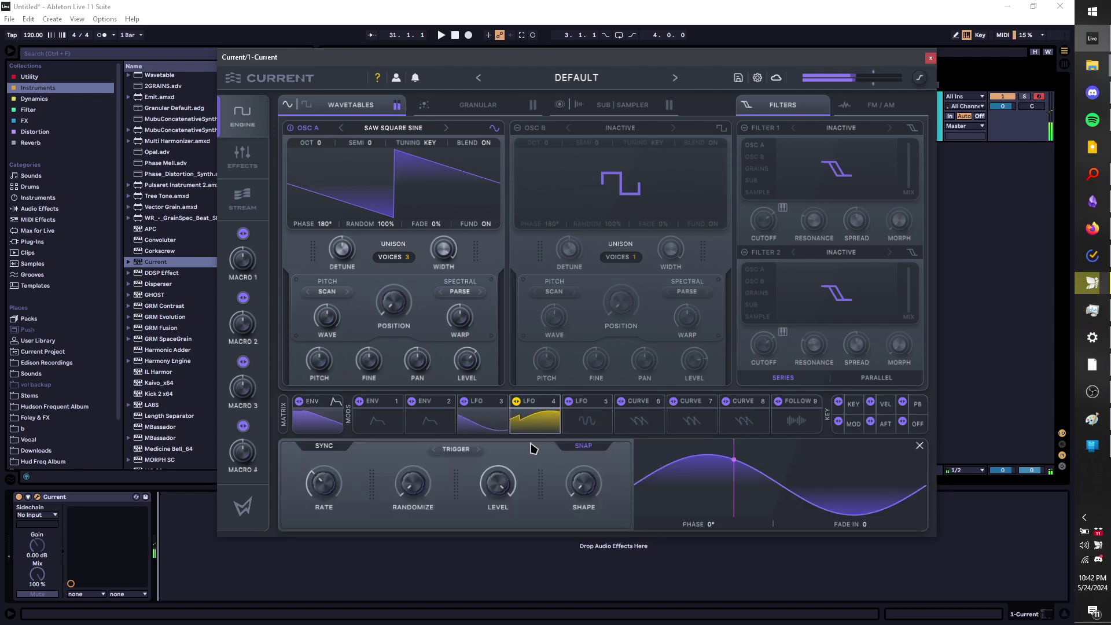
{"action": "left_click", "coordinate": [463, 449]}
{"action": "left_click", "coordinate": [474, 472]}
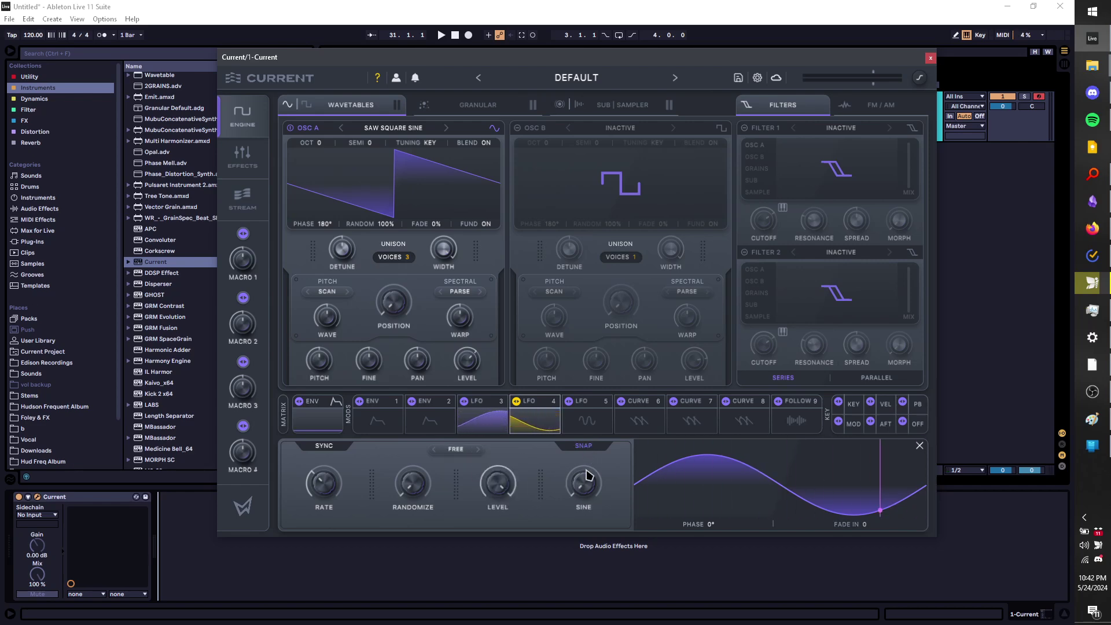
{"action": "left_click_drag", "start_coordinate": [584, 483], "coordinate": [585, 491]}
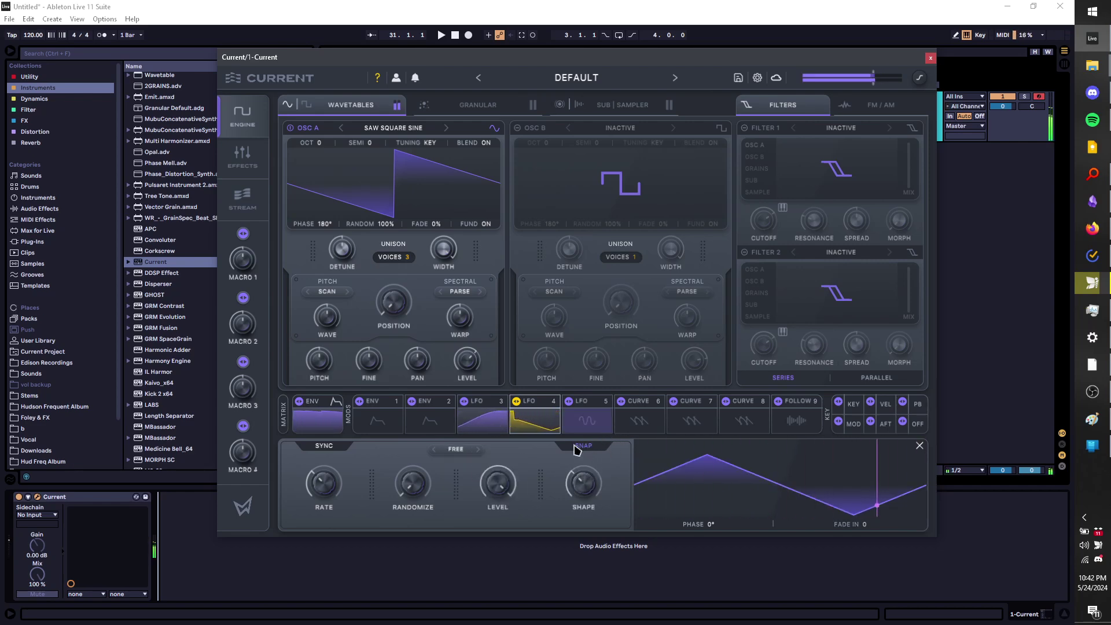
Raise LFO 4's Randomize to about 97%, set its rate to 1/4 T and return to the arpeggiator
{"action": "left_click_drag", "start_coordinate": [413, 481], "coordinate": [450, 374]}
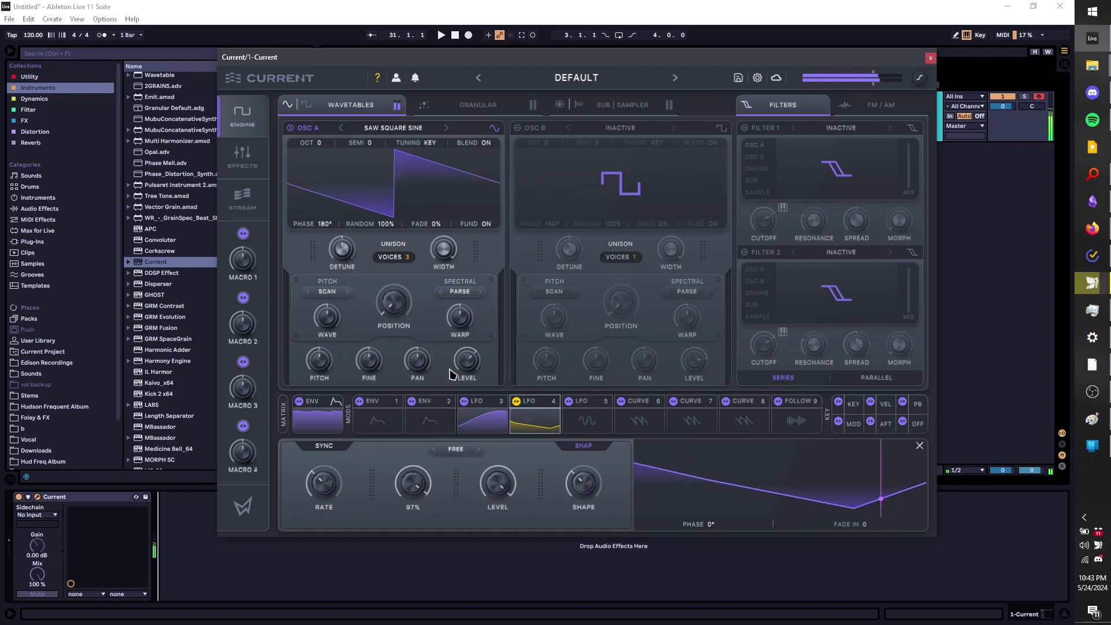
{"action": "left_click_drag", "start_coordinate": [334, 487], "coordinate": [333, 449]}
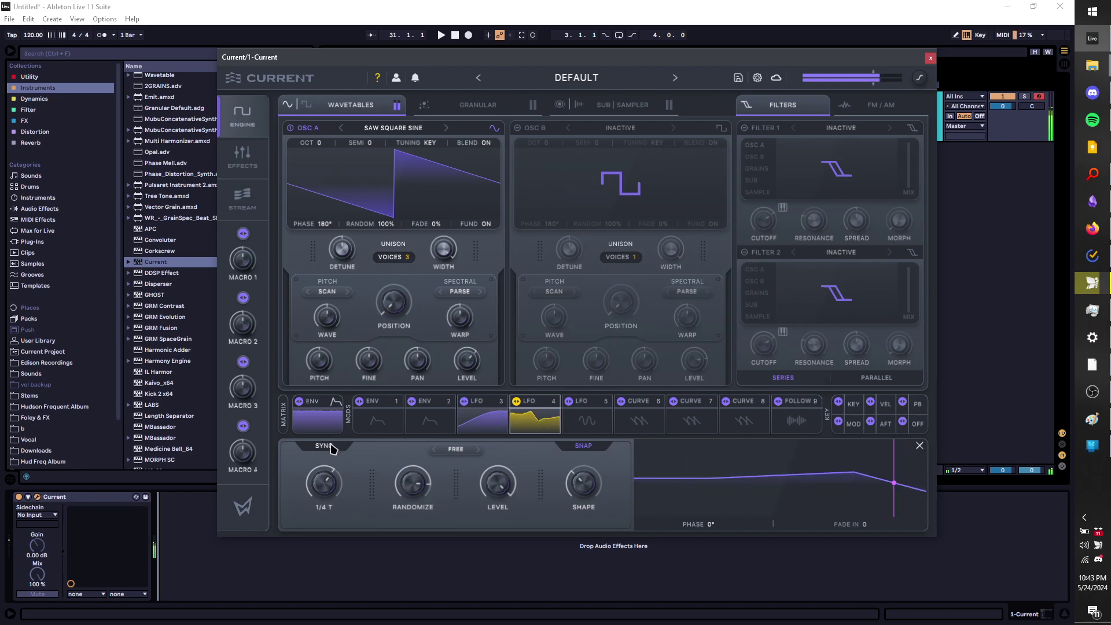
{"action": "left_click", "coordinate": [919, 446]}
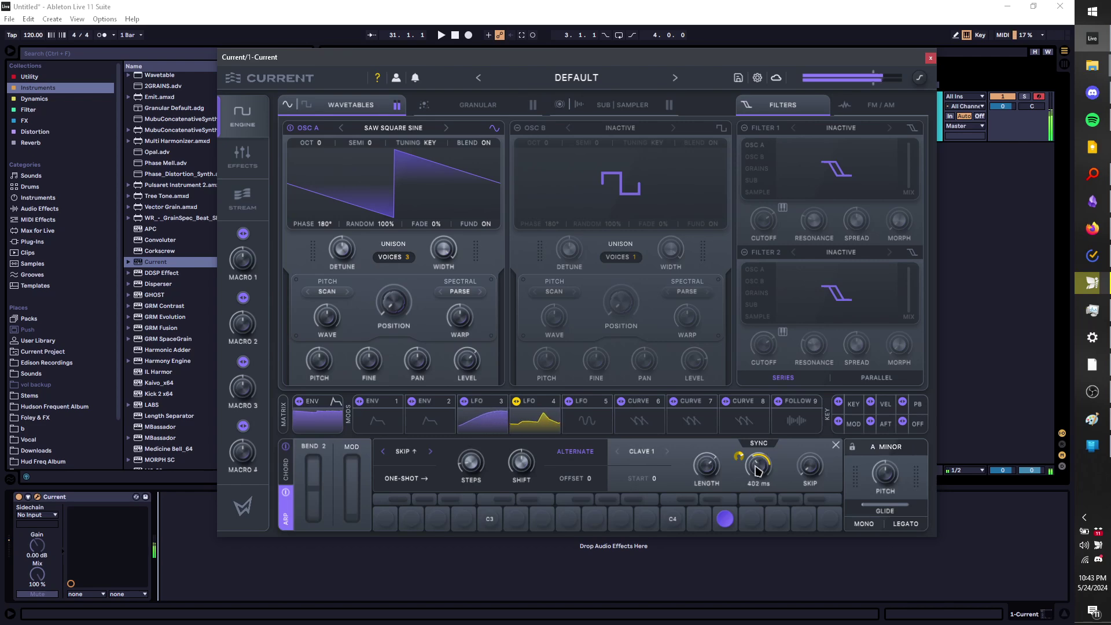
Check LFO 4's randomized waveform, audition the arpeggio and adjust oscillator A's unison Detune
{"action": "left_click", "coordinate": [534, 420]}
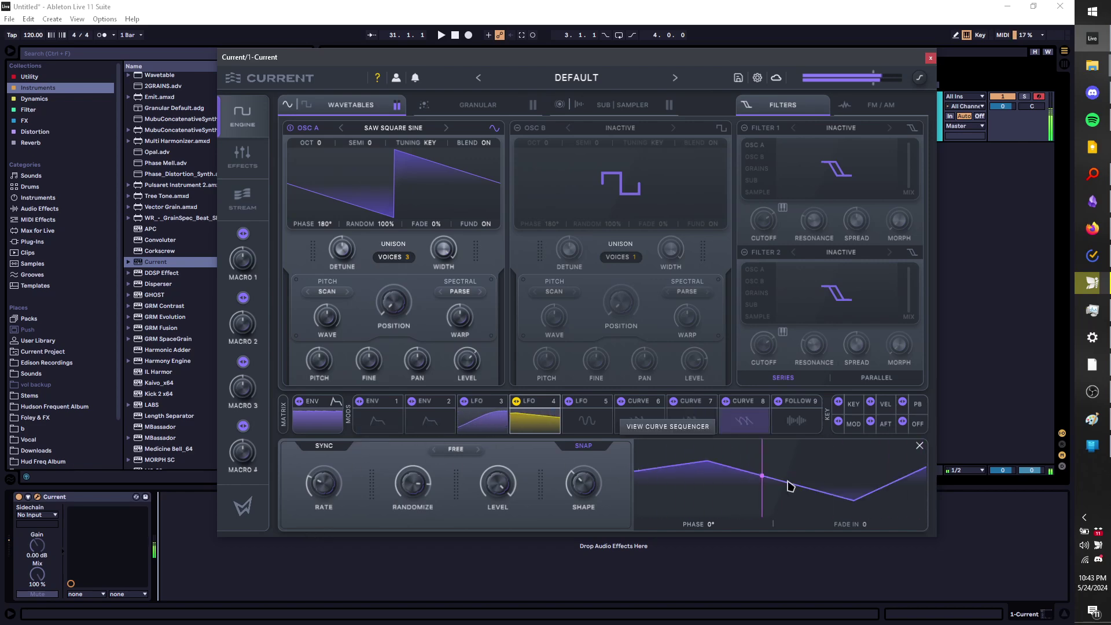
{"action": "left_click", "coordinate": [920, 447]}
{"action": "key", "text": "a"}
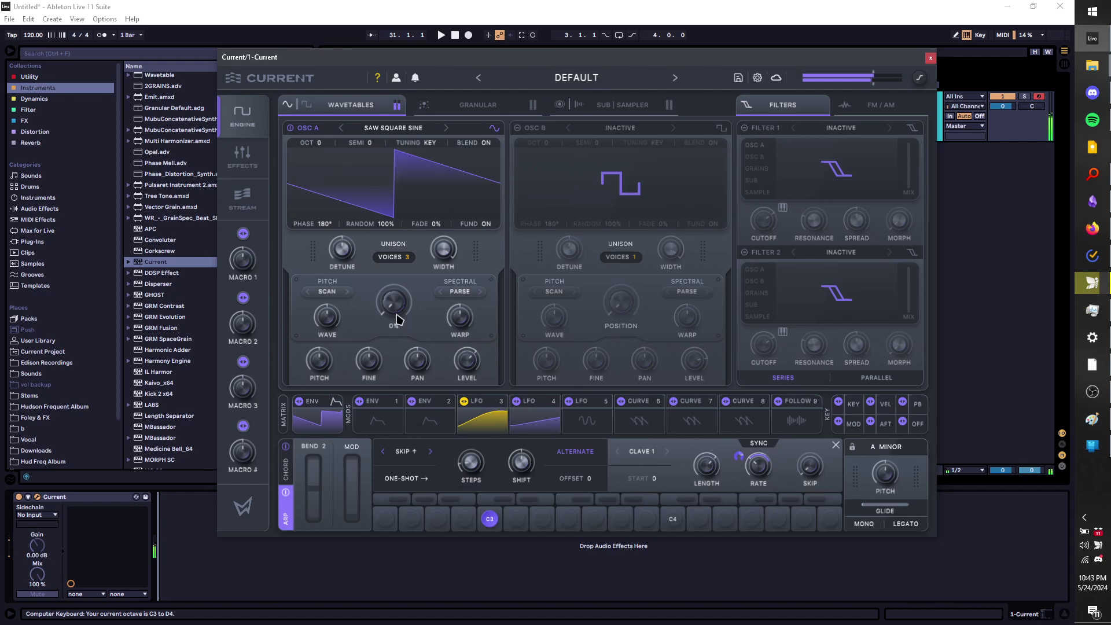
{"action": "left_click_drag", "start_coordinate": [344, 250], "coordinate": [312, 301]}
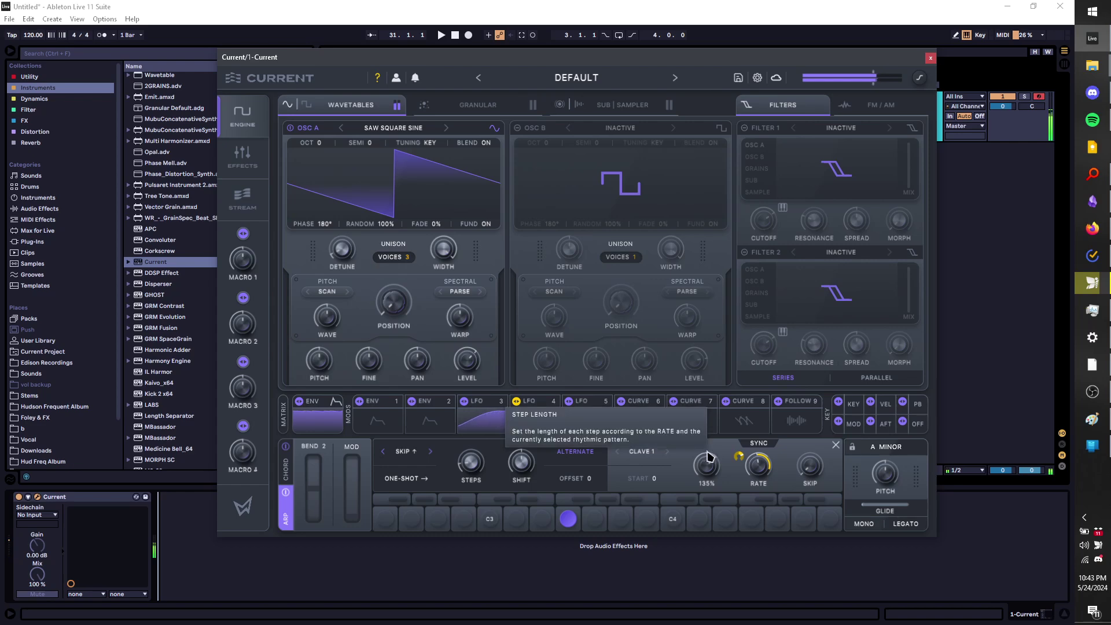
Change the arpeggiator pattern to Cascade from the Melodic group
{"action": "left_click", "coordinate": [406, 452]}
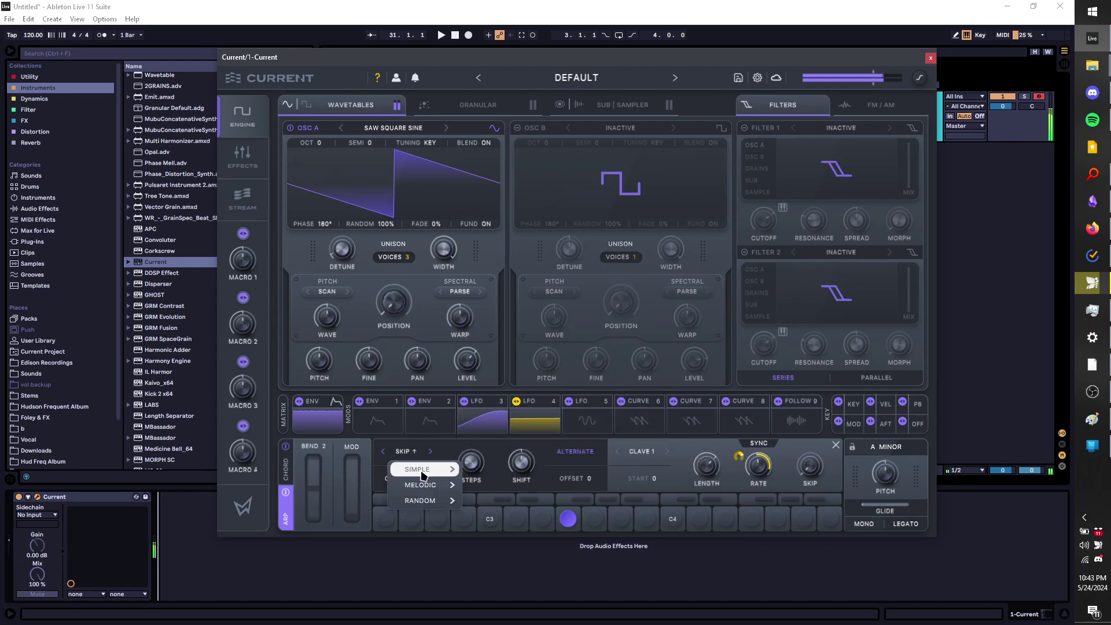
{"action": "mouse_move", "coordinate": [435, 492]}
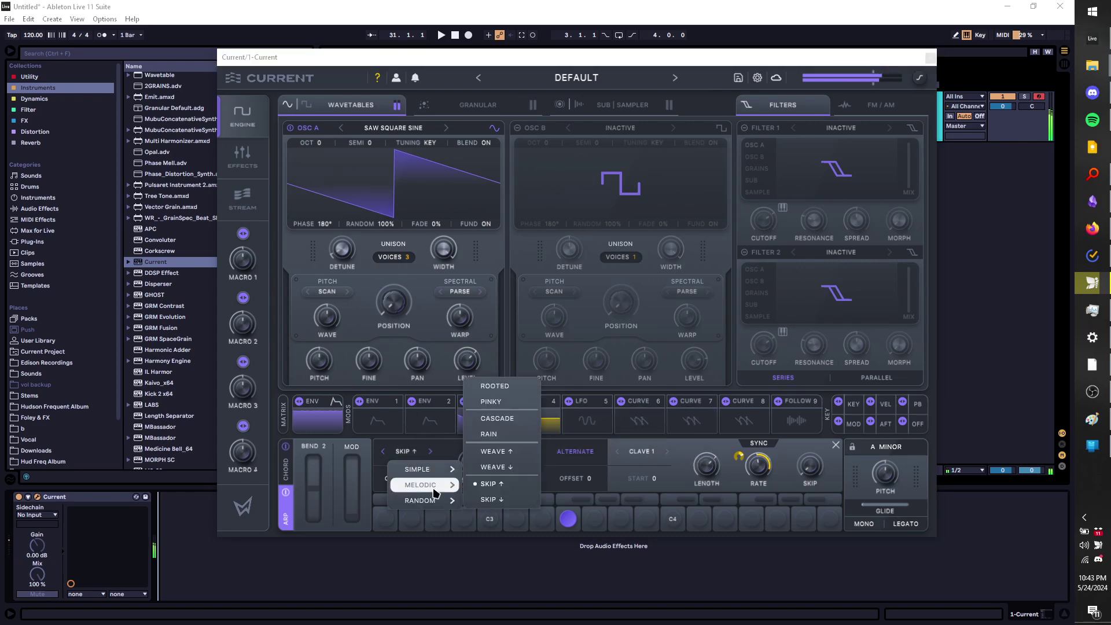
{"action": "left_click", "coordinate": [504, 419]}
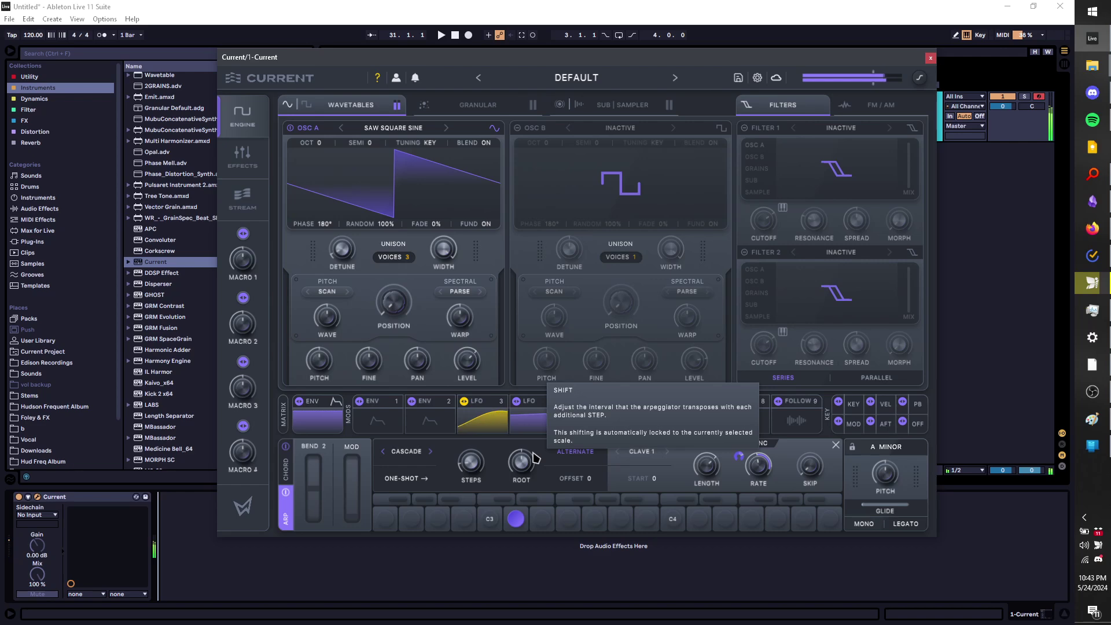
Shape the amp envelope with a short decay and a very low sustain, and return to the arpeggiator
{"action": "left_click", "coordinate": [305, 425]}
{"action": "left_click_drag", "start_coordinate": [649, 519], "coordinate": [598, 521]}
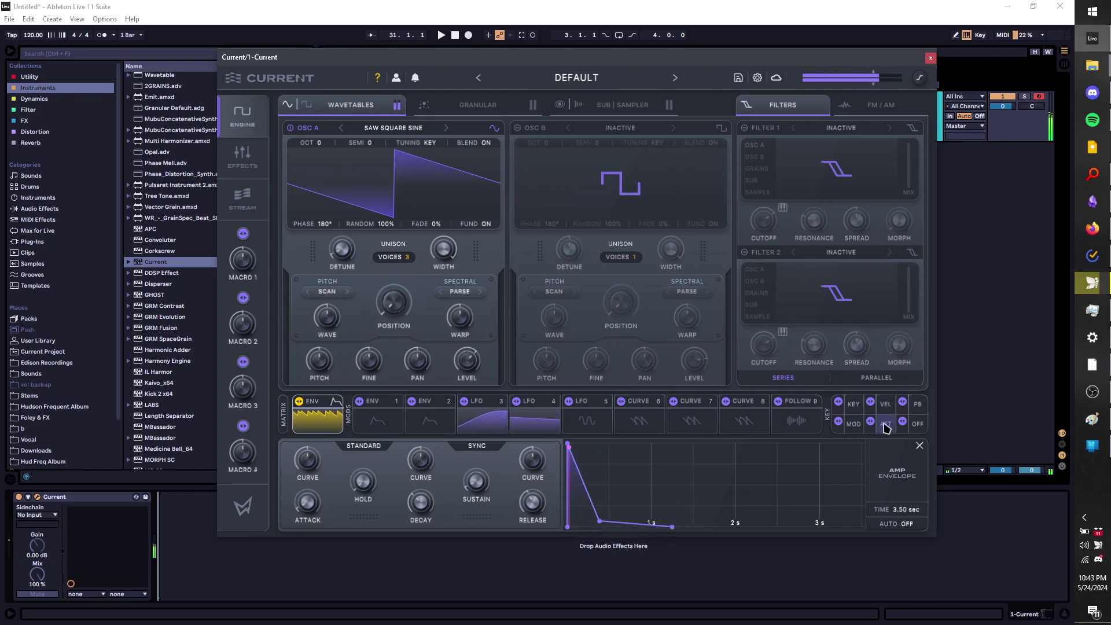
{"action": "left_click", "coordinate": [919, 446]}
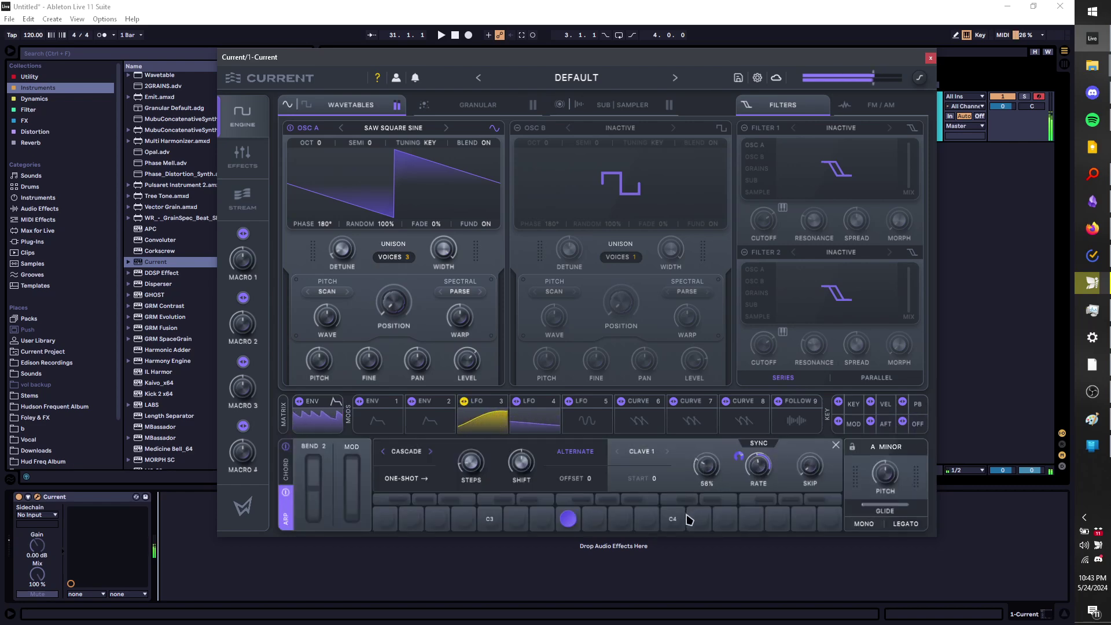
Lengthen the amp envelope's decay to just under 1 s, raise its sustain and increase the arpeggiator's step Length
{"action": "left_click", "coordinate": [323, 431]}
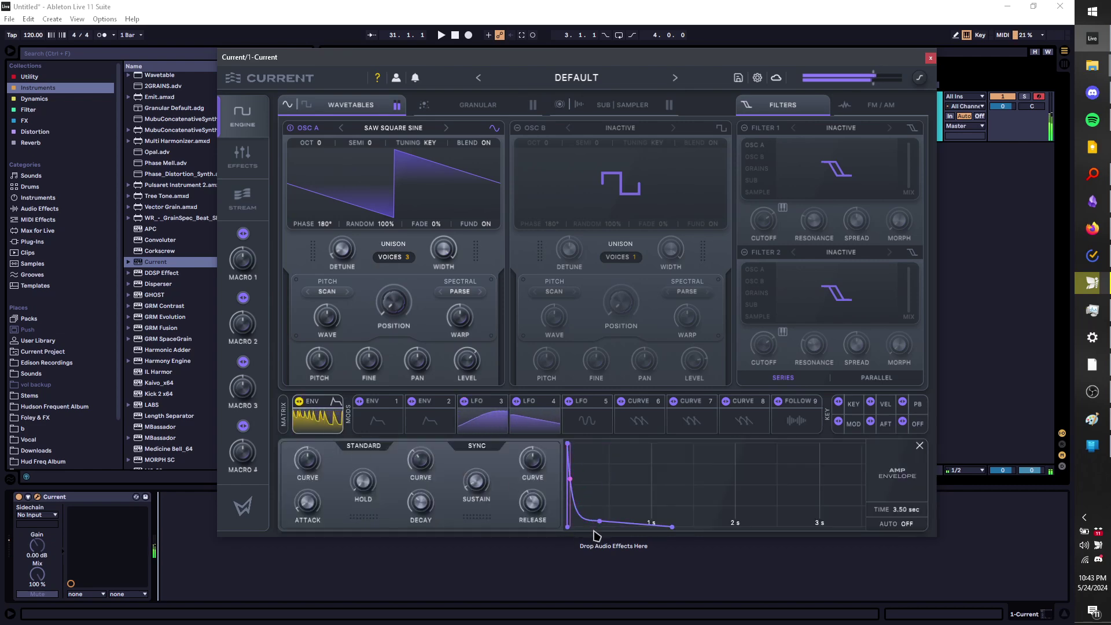
{"action": "left_click_drag", "start_coordinate": [599, 521], "coordinate": [695, 538]}
{"action": "key", "text": "a"}
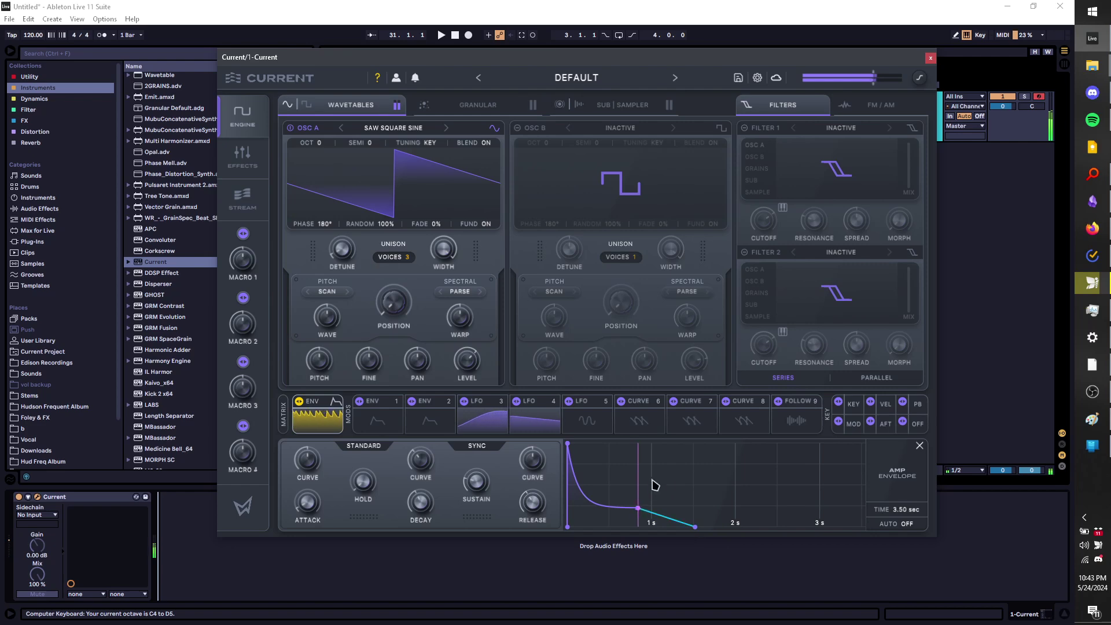
{"action": "left_click", "coordinate": [919, 446]}
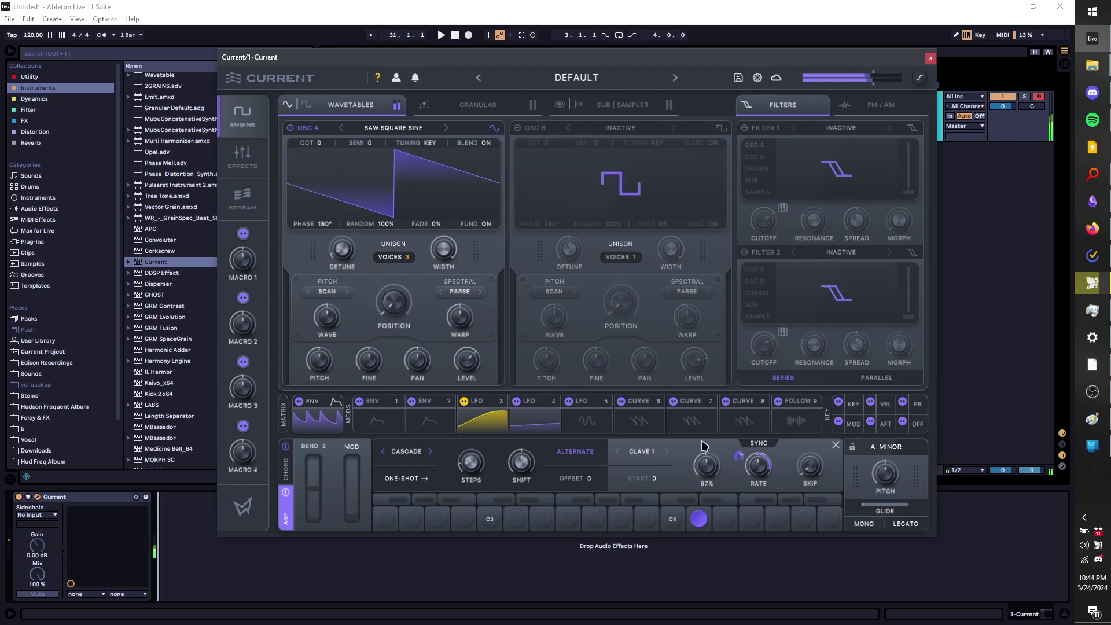
{"action": "left_click_drag", "start_coordinate": [702, 446], "coordinate": [704, 427]}
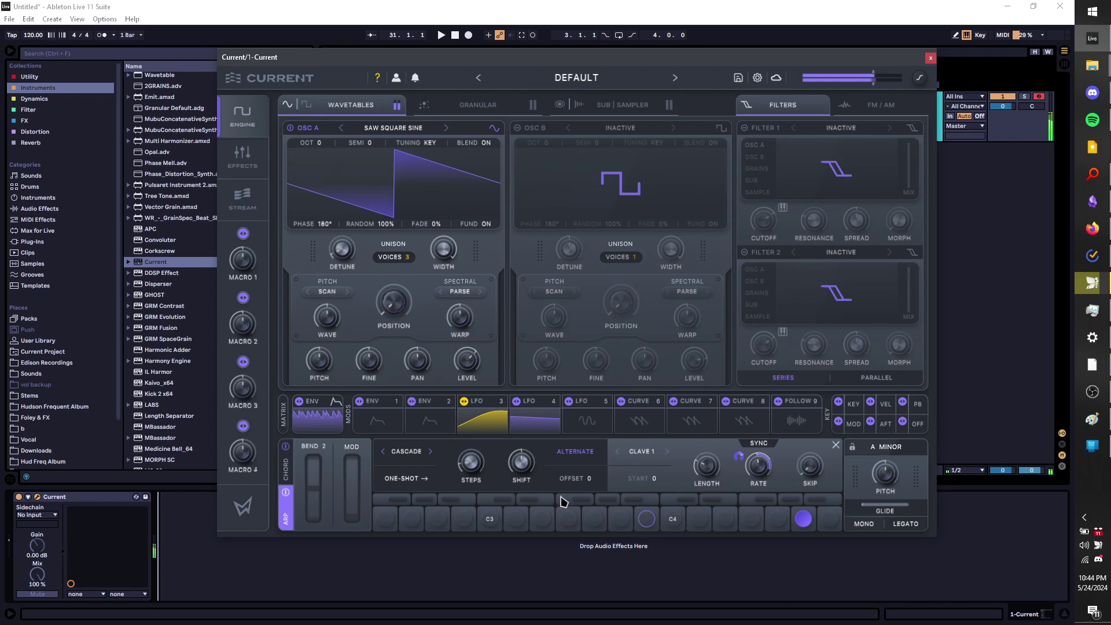
Move the amp envelope's decay point to about 1.87 s with a higher sustain and reduce the arpeggiator's step Length
{"action": "left_click", "coordinate": [310, 427]}
{"action": "left_click_drag", "start_coordinate": [642, 511], "coordinate": [729, 495]}
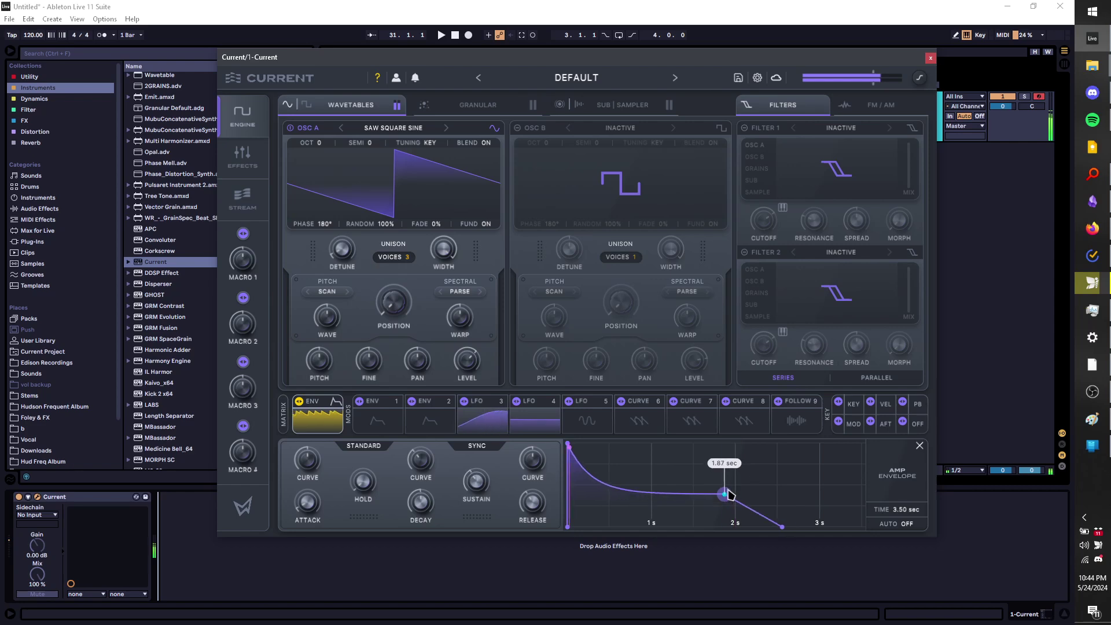
{"action": "left_click", "coordinate": [919, 445]}
{"action": "left_click_drag", "start_coordinate": [711, 467], "coordinate": [666, 520]}
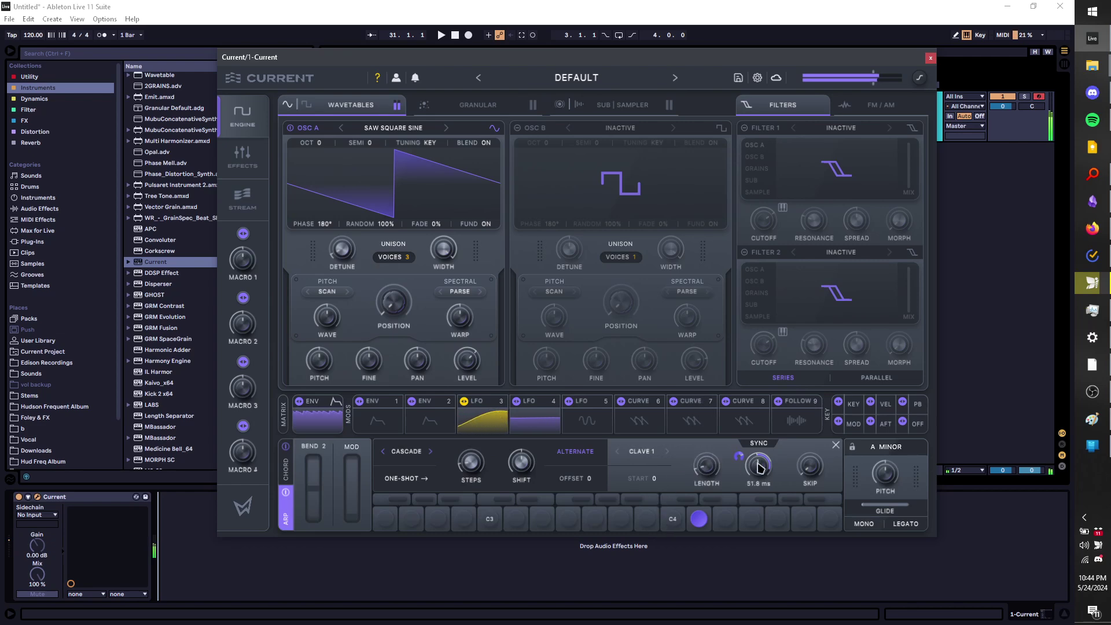
Look through oscillator A's Wave modes, keep Scan and raise the Wave amount while auditioning the arpeggio
{"action": "mouse_move", "coordinate": [777, 484]}
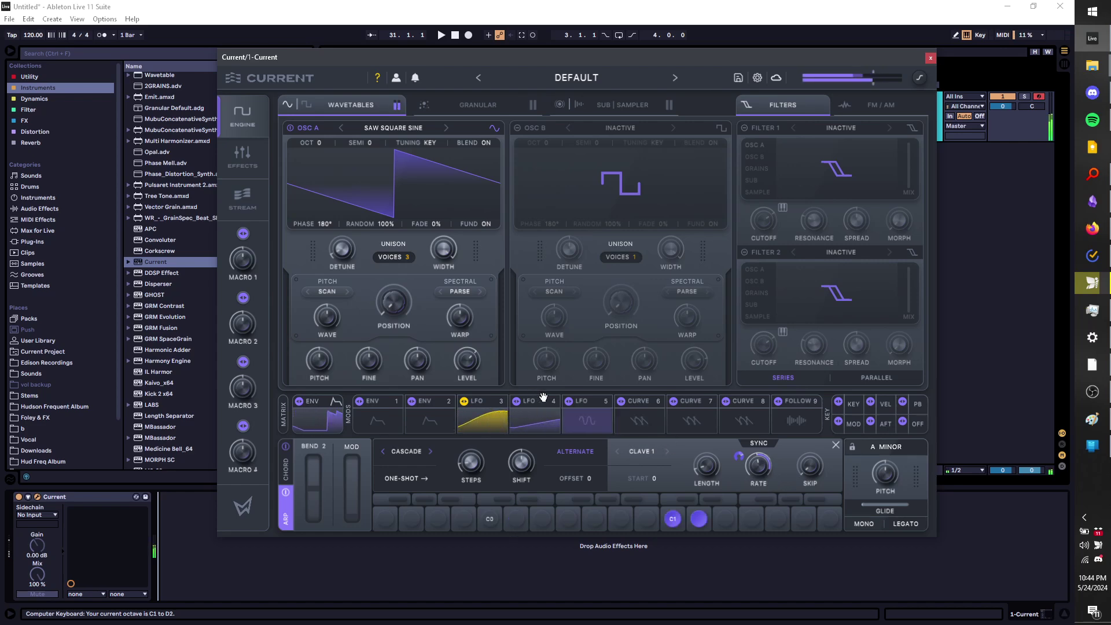
{"action": "mouse_move", "coordinate": [454, 348]}
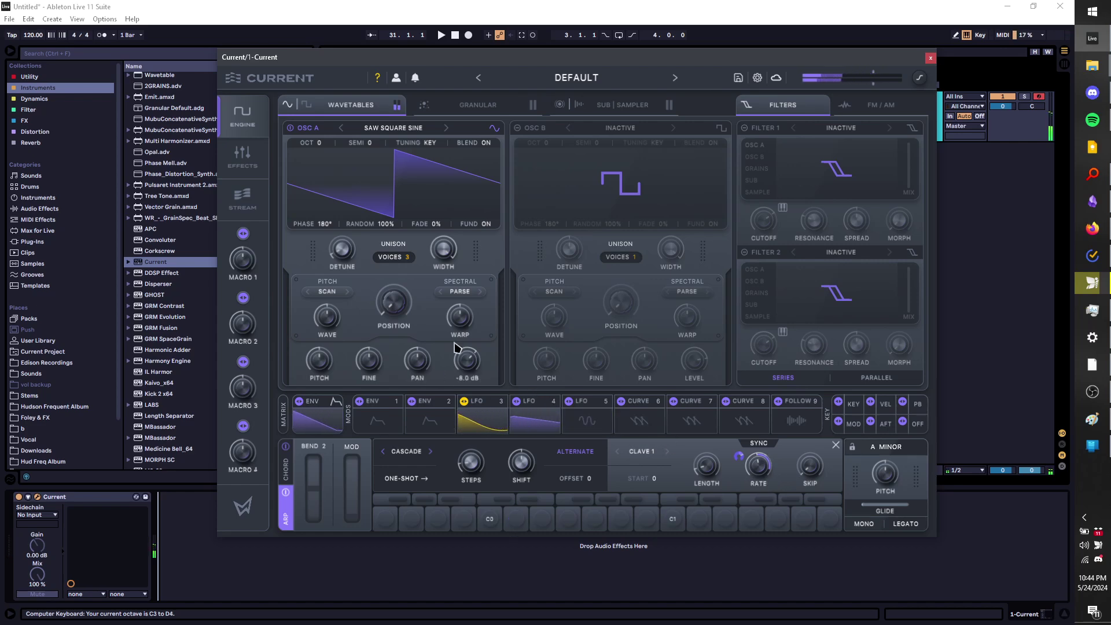
{"action": "left_click", "coordinate": [339, 300]}
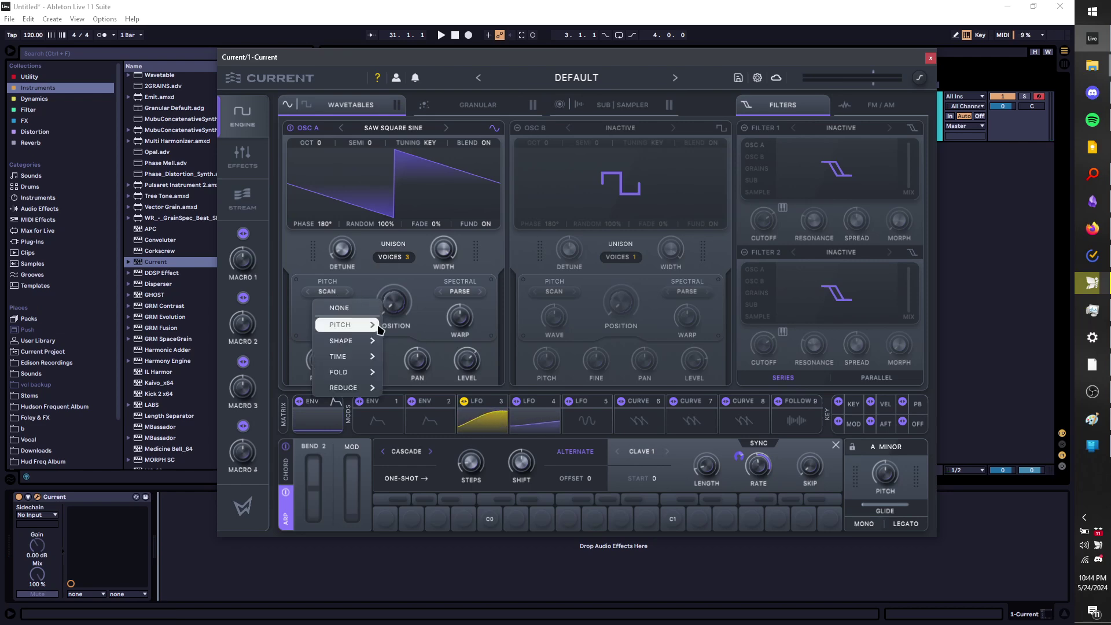
{"action": "left_click", "coordinate": [341, 298]}
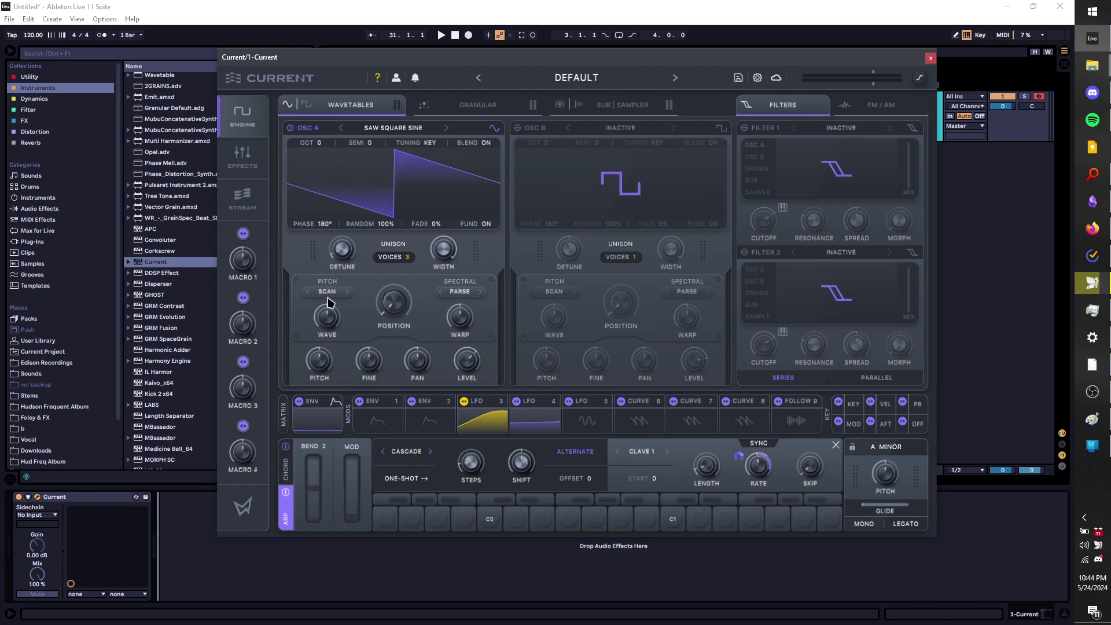
{"action": "mouse_move", "coordinate": [367, 291]}
{"action": "mouse_move", "coordinate": [350, 315]}
{"action": "left_click_drag", "start_coordinate": [327, 321], "coordinate": [335, 283]}
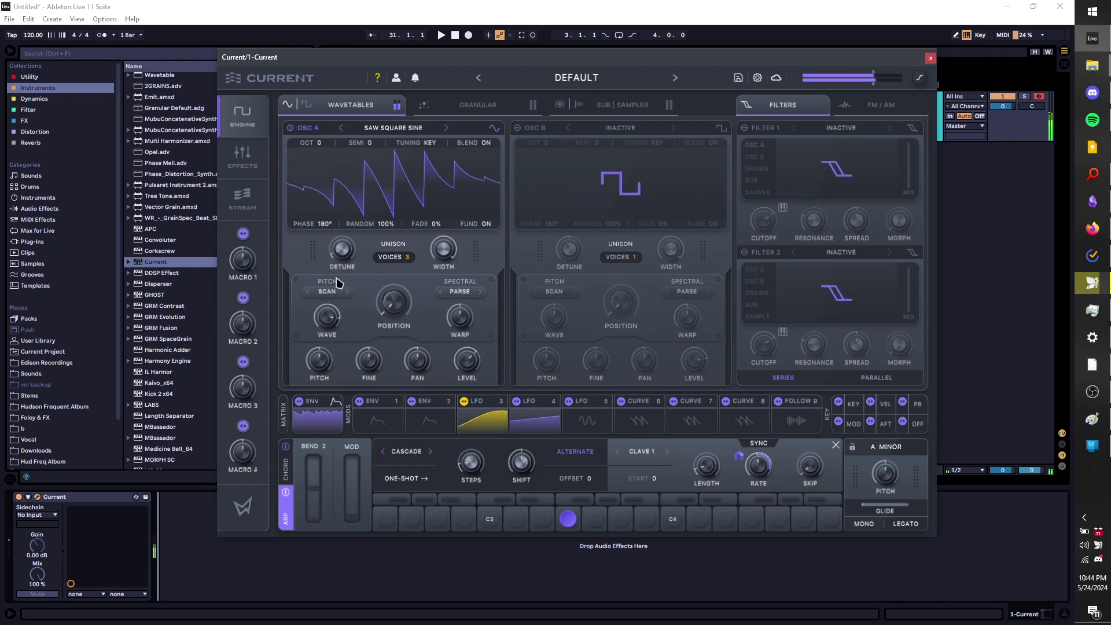
Pull the amp envelope's decay point back to about 0.95 s with a lower sustain and lengthen the release to about 1 s
{"action": "left_click", "coordinate": [315, 418]}
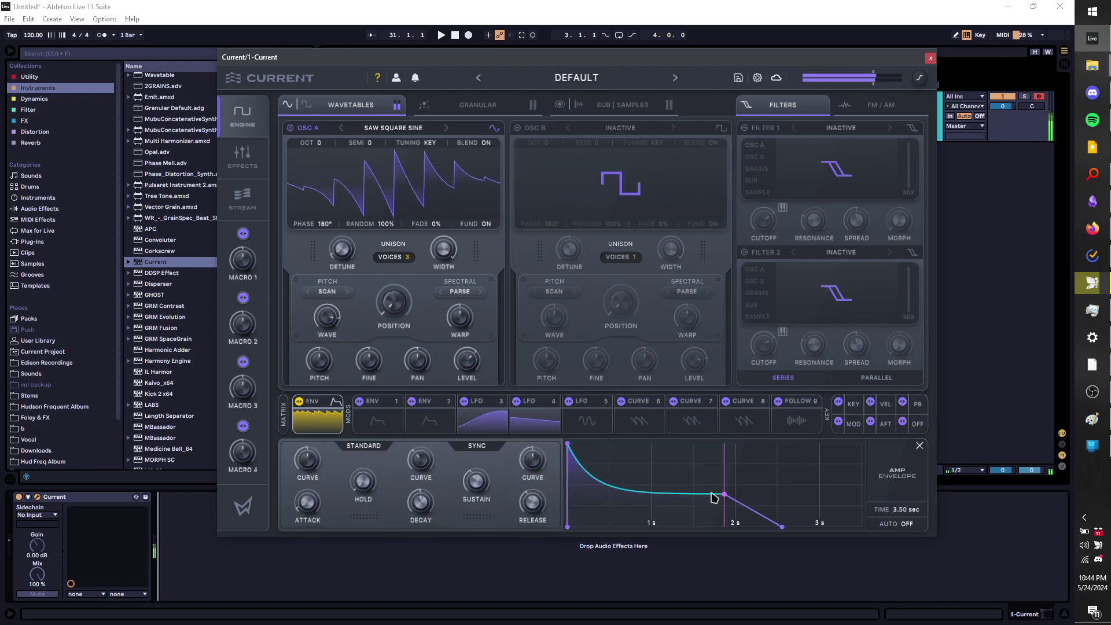
{"action": "left_click_drag", "start_coordinate": [721, 495], "coordinate": [645, 515]}
{"action": "mouse_move", "coordinate": [568, 448]}
{"action": "left_mouse_down"}
{"action": "mouse_move", "coordinate": [591, 449]}
{"action": "mouse_move", "coordinate": [550, 449]}
{"action": "left_mouse_up"}
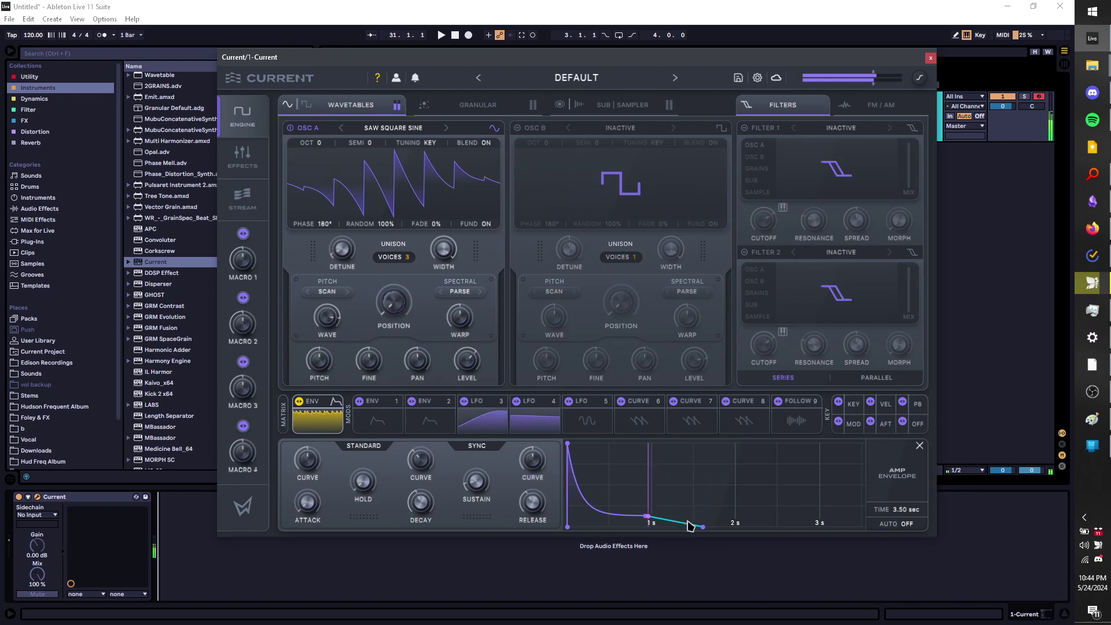
{"action": "left_click_drag", "start_coordinate": [689, 525], "coordinate": [730, 526]}
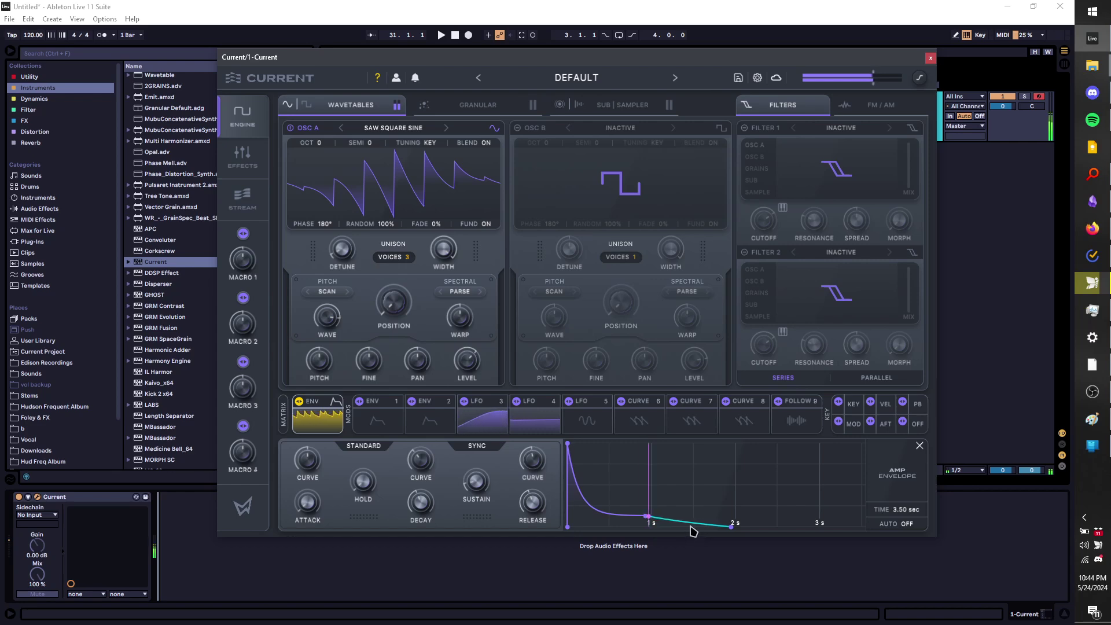
{"action": "left_click_drag", "start_coordinate": [614, 517], "coordinate": [583, 541]}
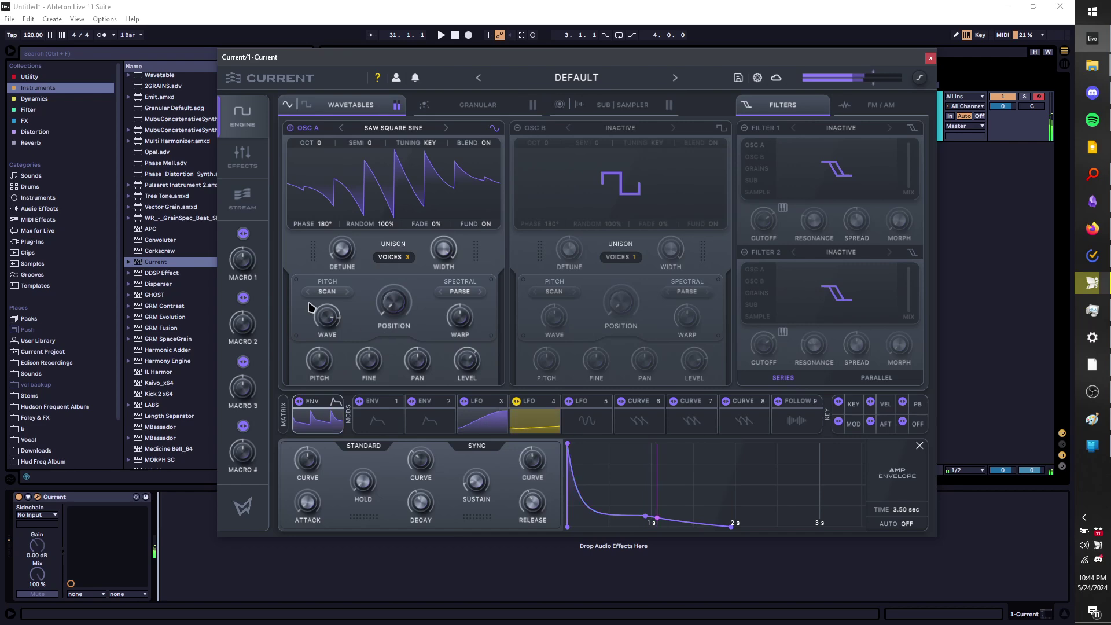
Lower oscillator A's Wave amount and modulate it at 100% with LFO 5 running in Free mode with a randomized shape
{"action": "left_click_drag", "start_coordinate": [324, 313], "coordinate": [272, 382]}
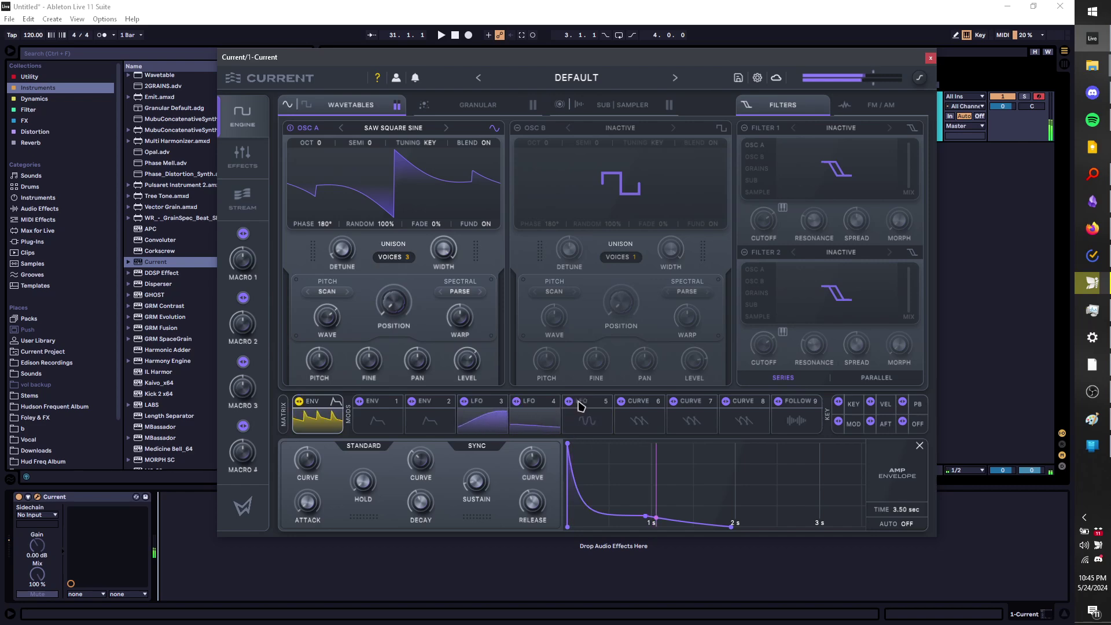
{"action": "left_click_drag", "start_coordinate": [584, 406], "coordinate": [327, 321]}
{"action": "left_click", "coordinate": [460, 450]}
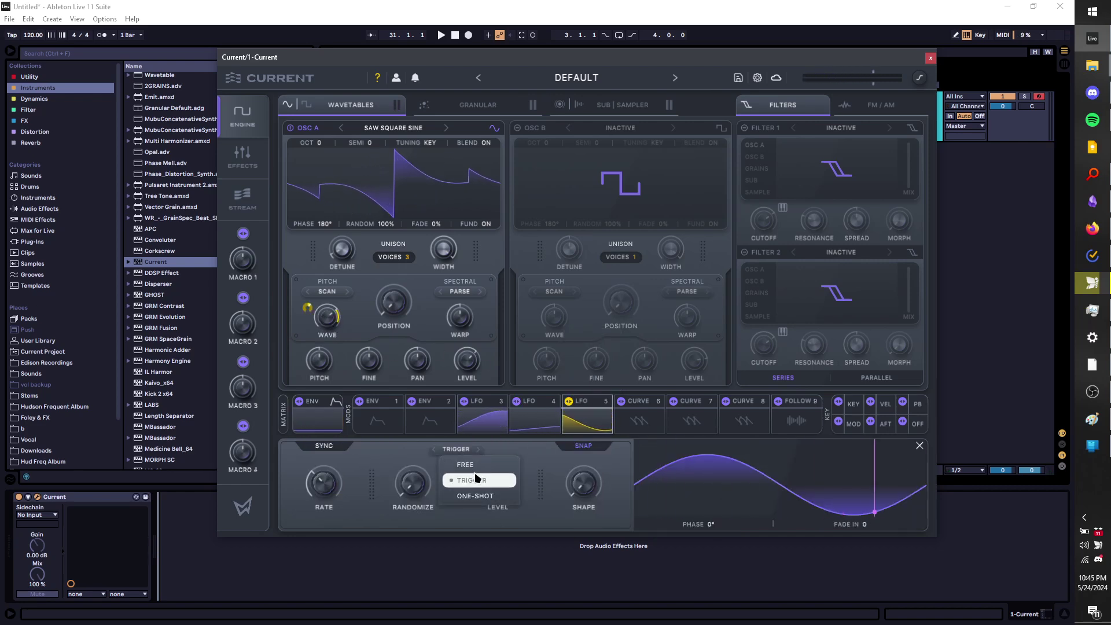
{"action": "left_click", "coordinate": [472, 465]}
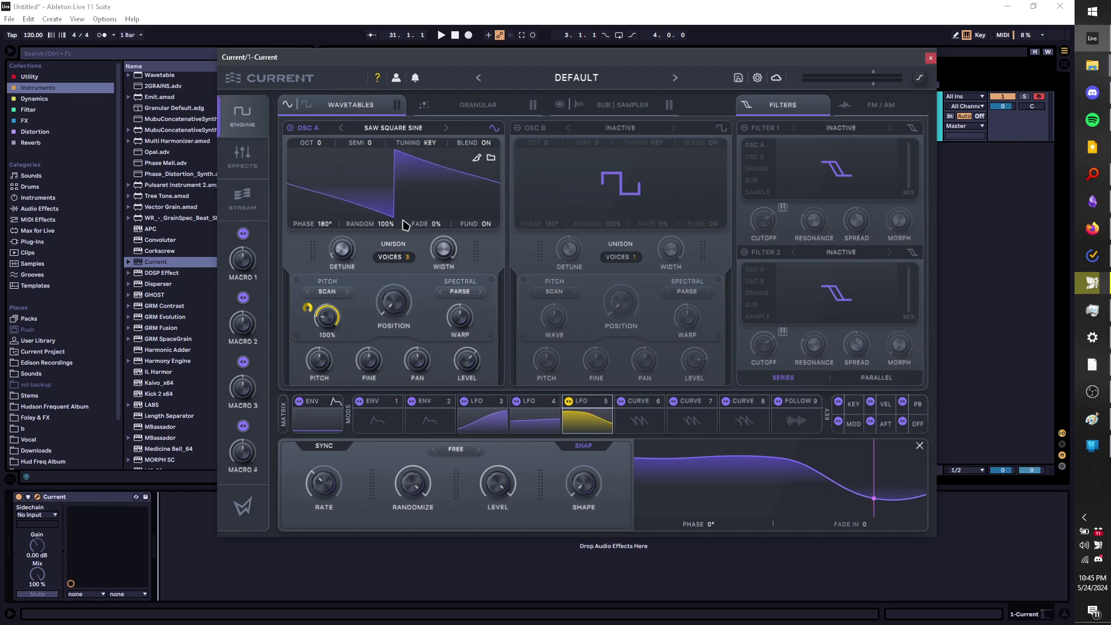
{"action": "left_click", "coordinate": [570, 422]}
{"action": "mouse_move", "coordinate": [569, 422]}
{"action": "left_mouse_down"}
{"action": "mouse_move", "coordinate": [465, 313]}
{"action": "mouse_move", "coordinate": [460, 326]}
{"action": "mouse_move", "coordinate": [542, 385]}
{"action": "left_mouse_up"}
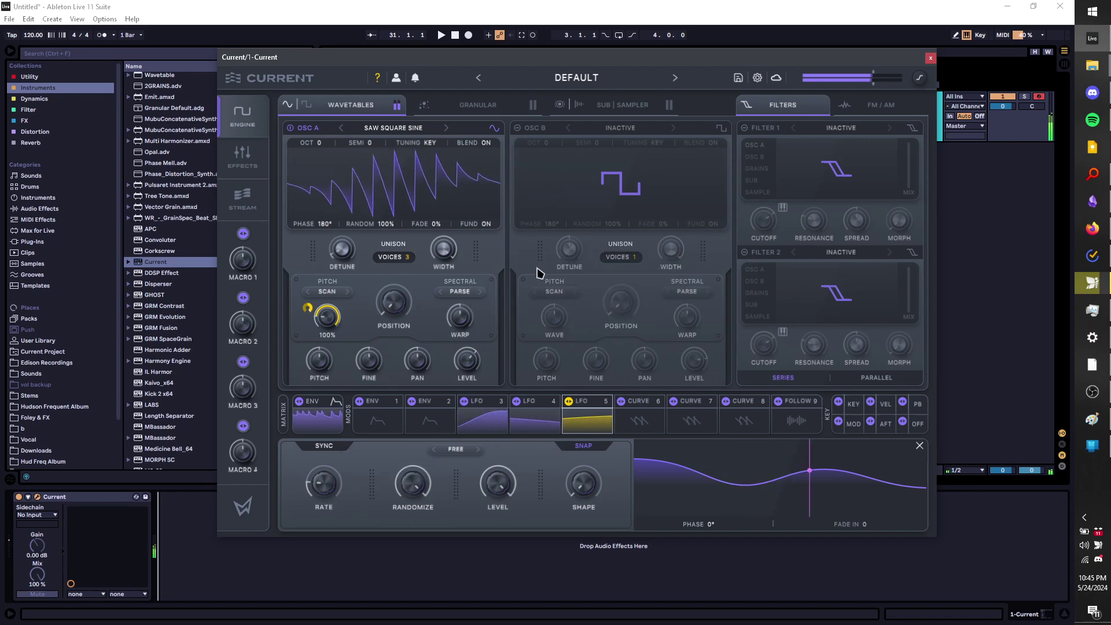
{"action": "left_click_drag", "start_coordinate": [322, 317], "coordinate": [350, 332]}
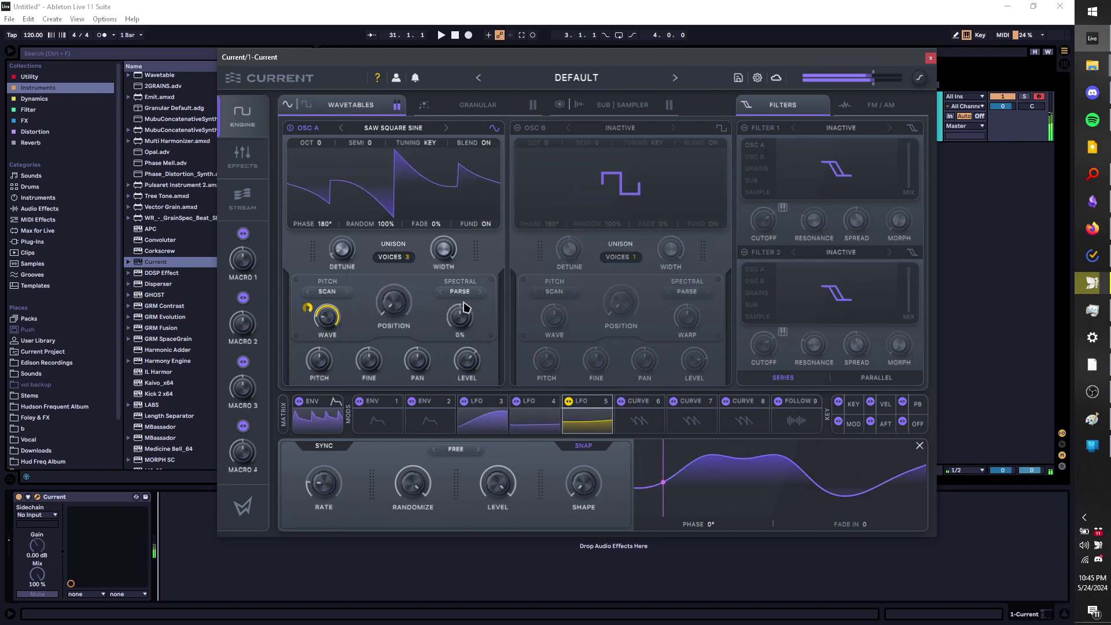
Modulate oscillator A's spectral Warp with LFO 5 and assign LFO 4 to the depth of that modulation
{"action": "left_click_drag", "start_coordinate": [464, 307], "coordinate": [454, 331]}
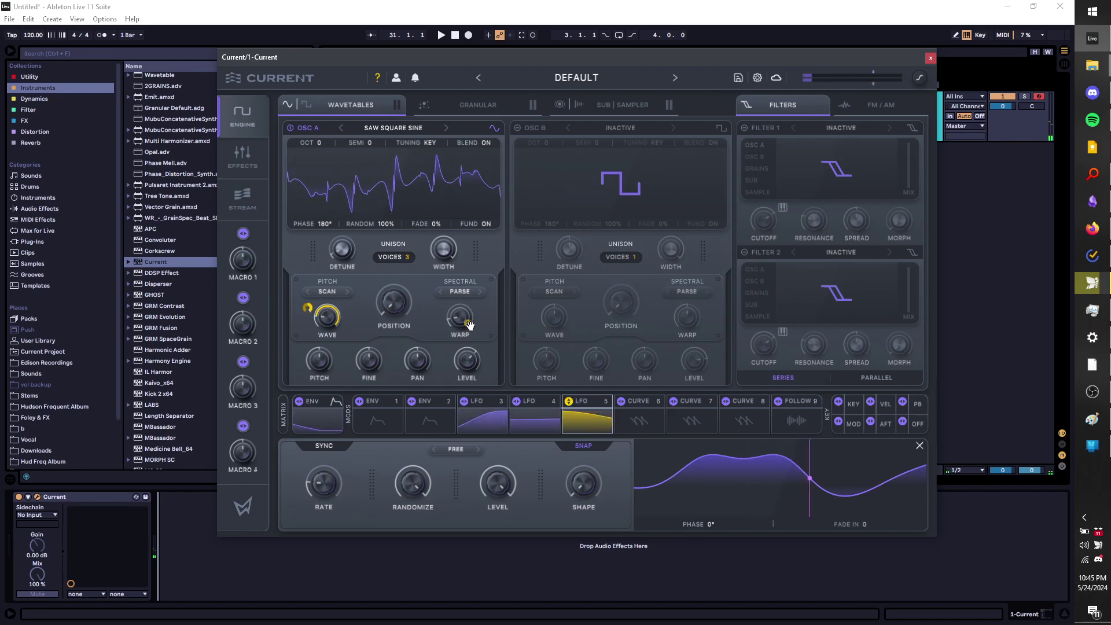
{"action": "left_click_drag", "start_coordinate": [469, 325], "coordinate": [480, 254]}
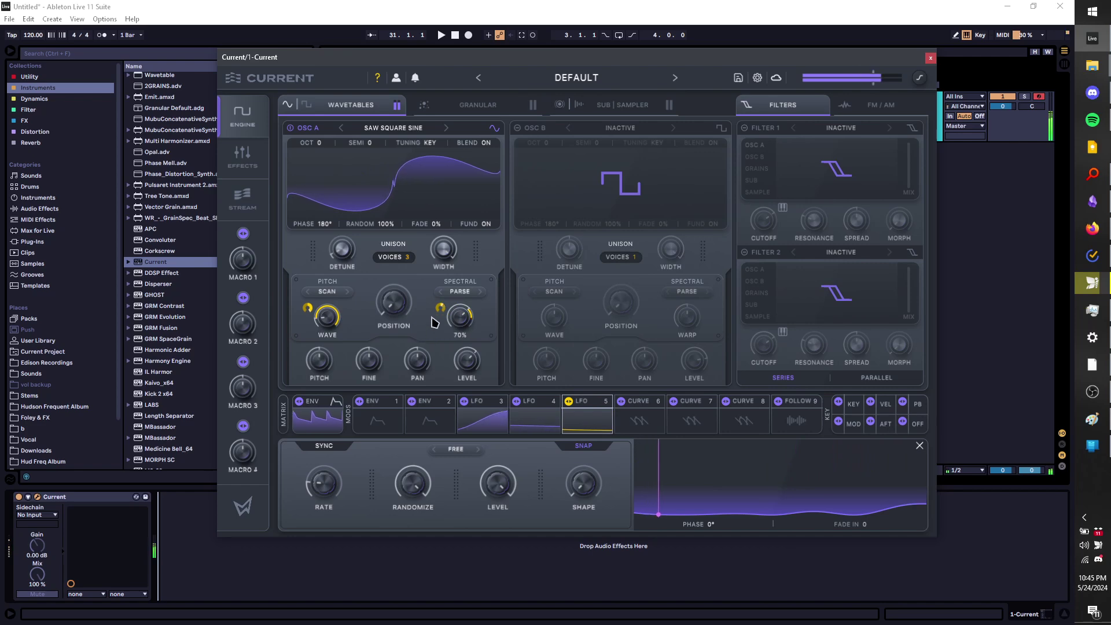
{"action": "left_click_drag", "start_coordinate": [441, 317], "coordinate": [413, 356]}
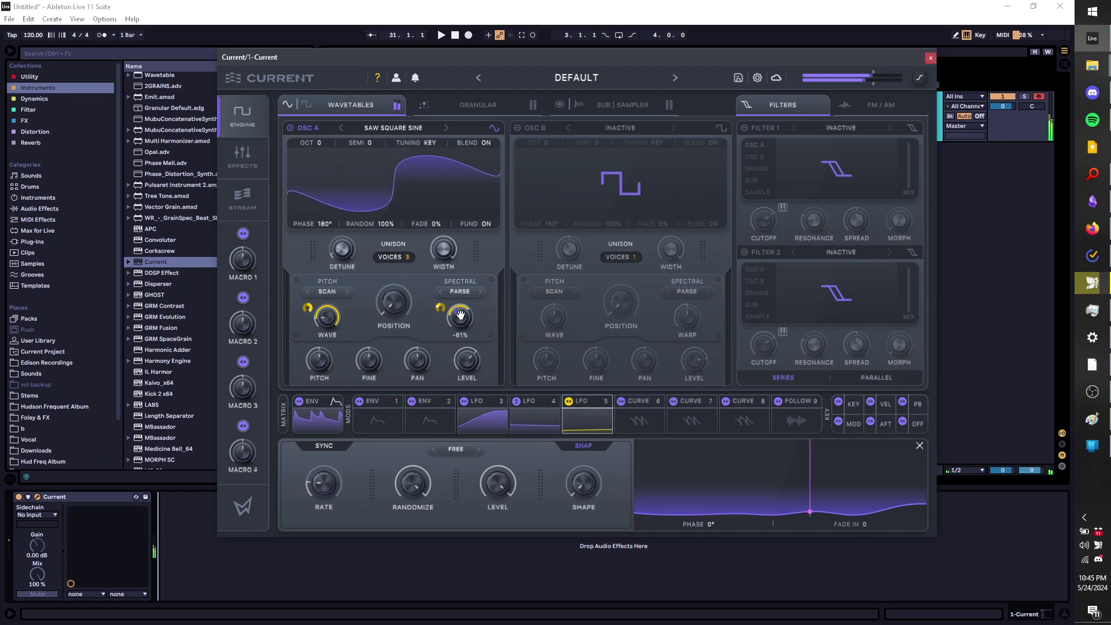
{"action": "left_click", "coordinate": [521, 408]}
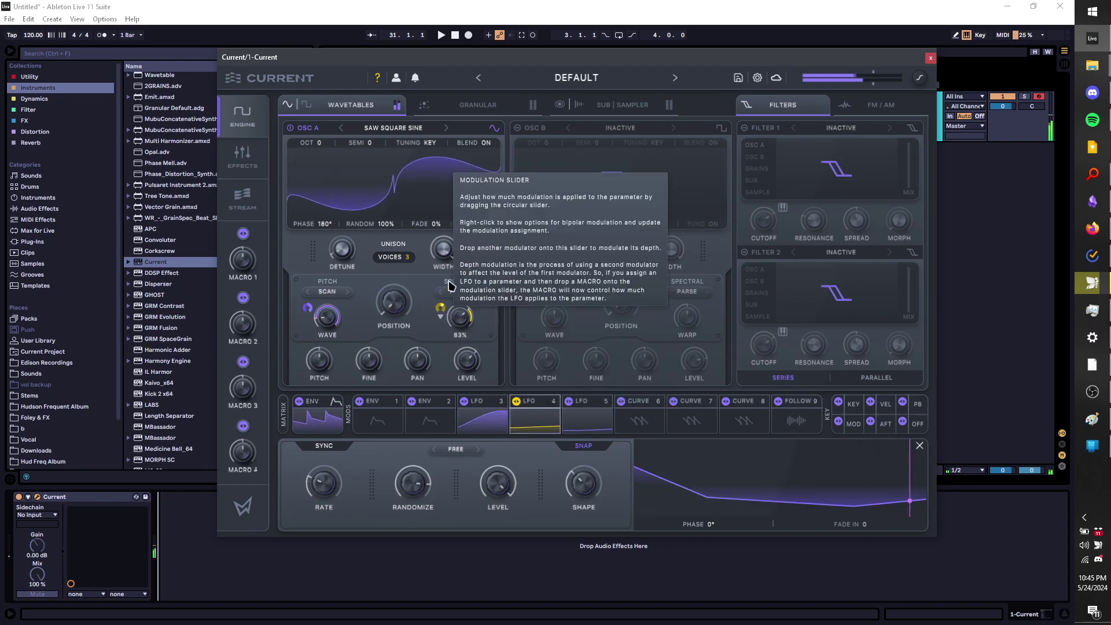
{"action": "left_click_drag", "start_coordinate": [440, 306], "coordinate": [454, 252]}
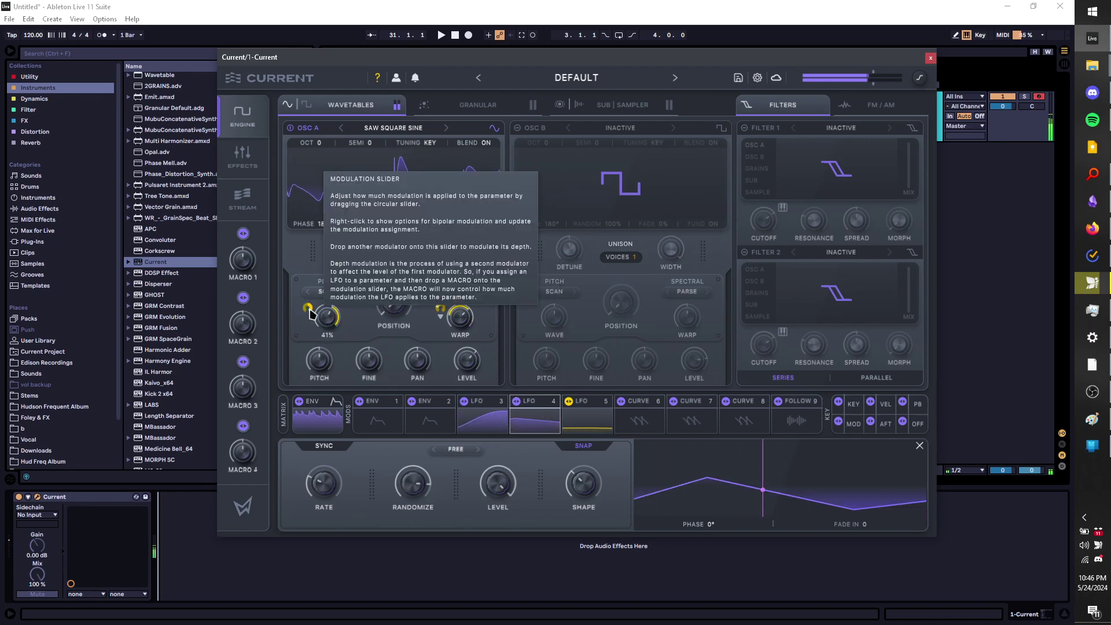
Set oscillator A's Wave modulation to 100% and adjust the Warp amount while auditioning the arpeggio
{"action": "left_click_drag", "start_coordinate": [324, 315], "coordinate": [329, 326]}
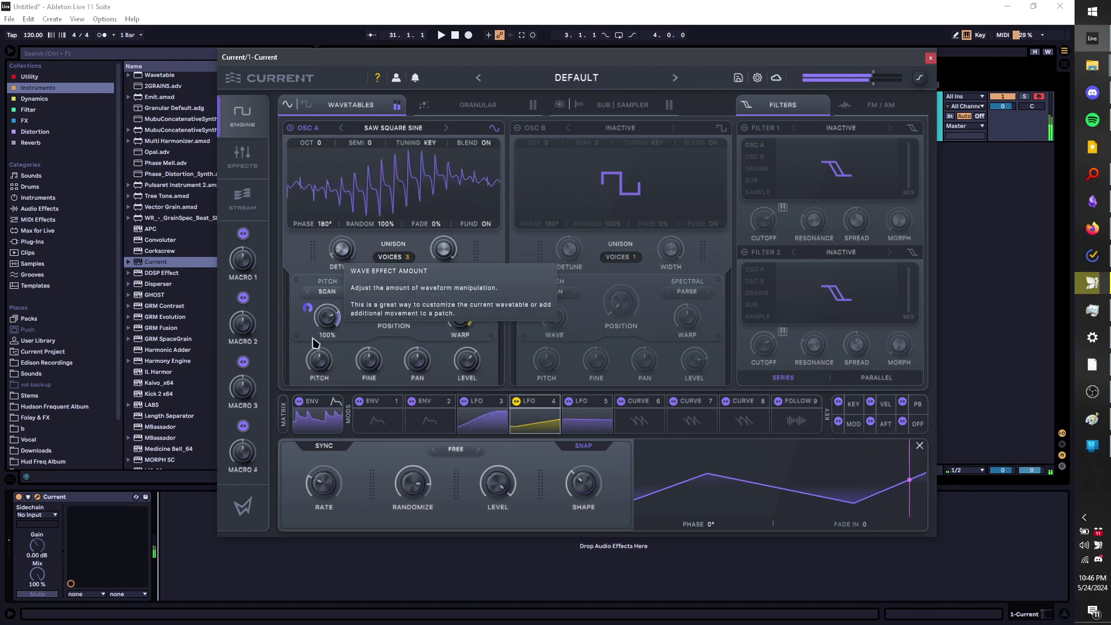
{"action": "left_click_drag", "start_coordinate": [327, 324], "coordinate": [389, 310]}
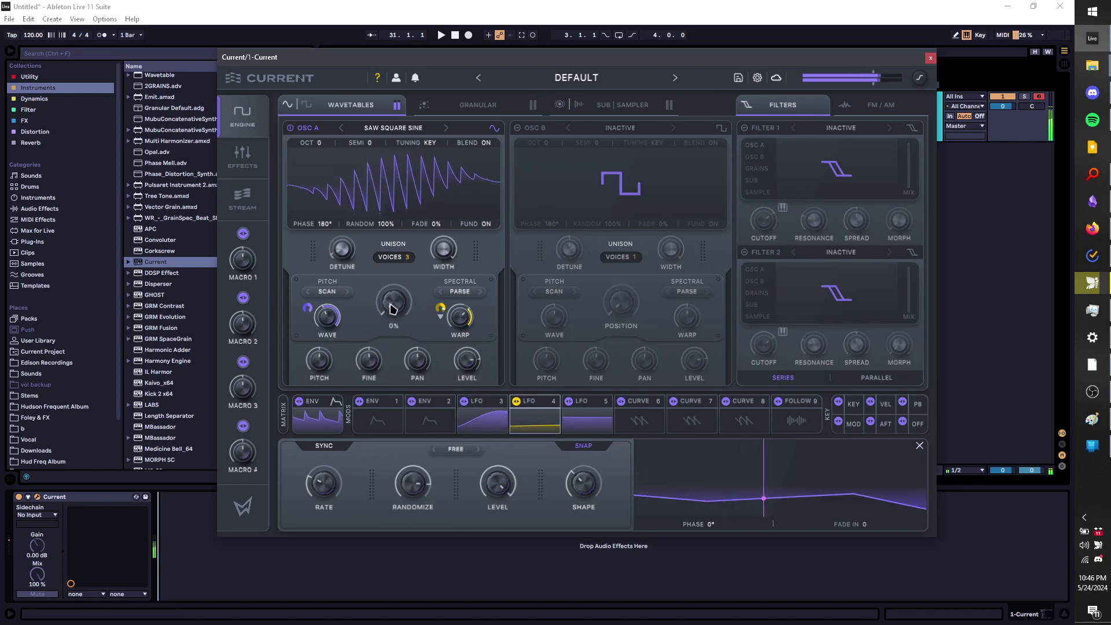
{"action": "left_click_drag", "start_coordinate": [453, 322], "coordinate": [427, 347]}
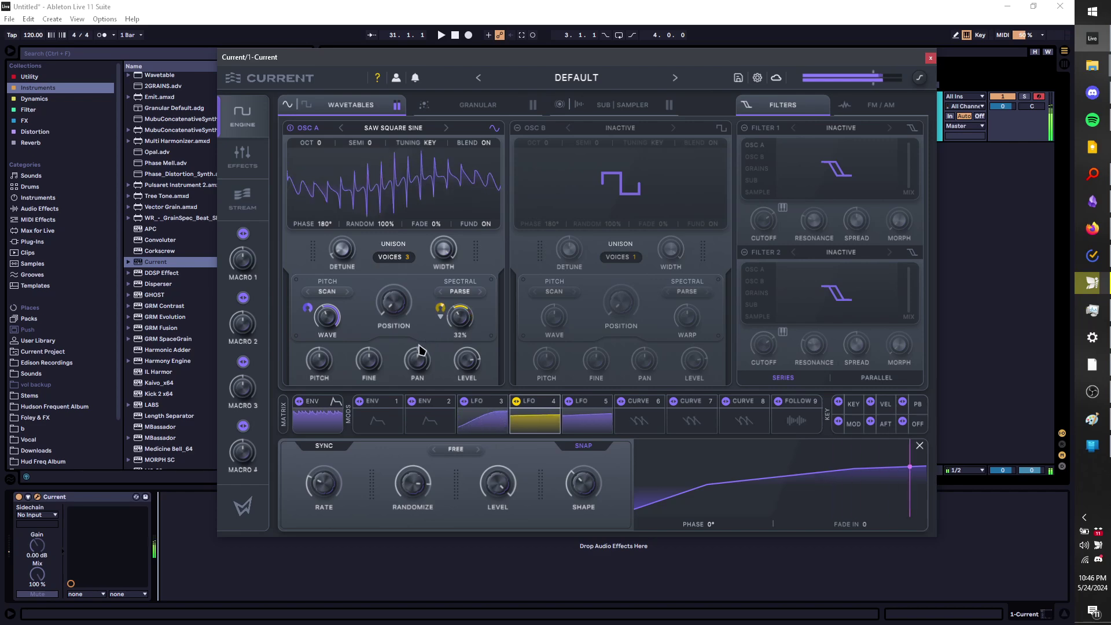
{"action": "left_click_drag", "start_coordinate": [327, 329], "coordinate": [301, 349]}
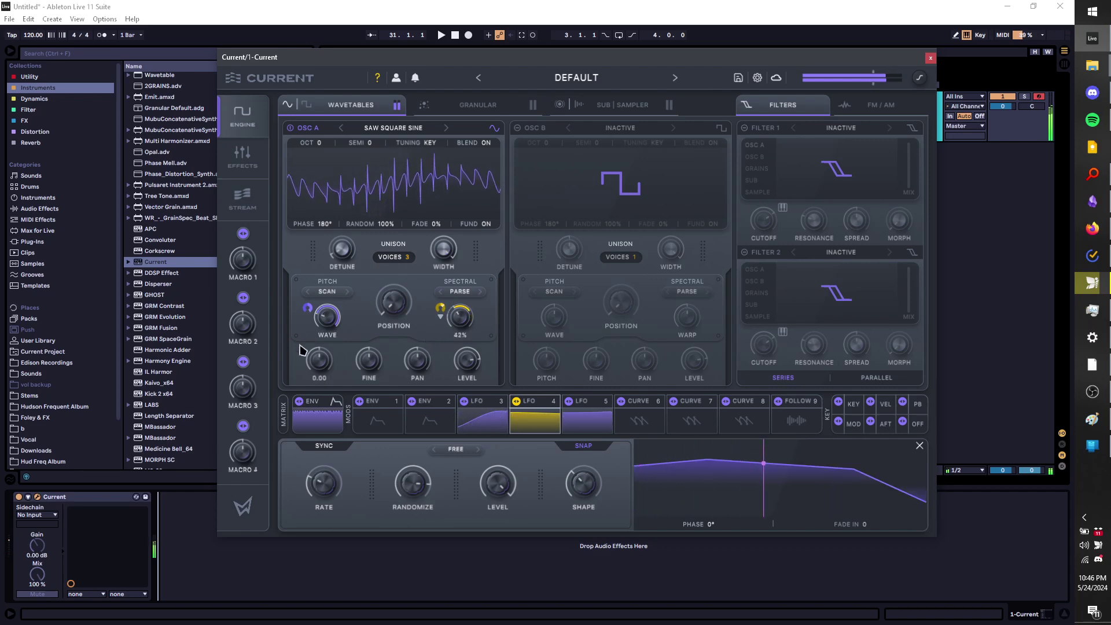
Shorten the amp envelope's decay to 311 ms and close the envelope editor
{"action": "left_click", "coordinate": [317, 418]}
{"action": "left_click_drag", "start_coordinate": [648, 518], "coordinate": [599, 511]}
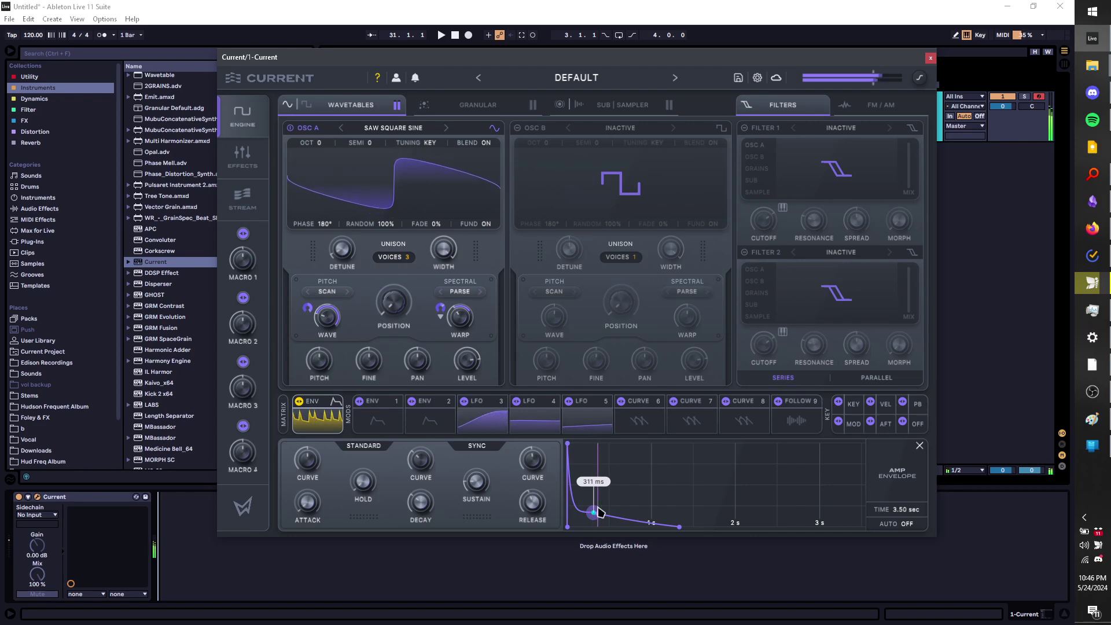
{"action": "left_click", "coordinate": [920, 446]}
{"action": "left_click", "coordinate": [920, 450]}
Turn off the arpeggiator and audition different Strum amounts in the chord section, including 58% and -83%
{"action": "left_click", "coordinate": [286, 497]}
{"action": "left_click", "coordinate": [286, 492]}
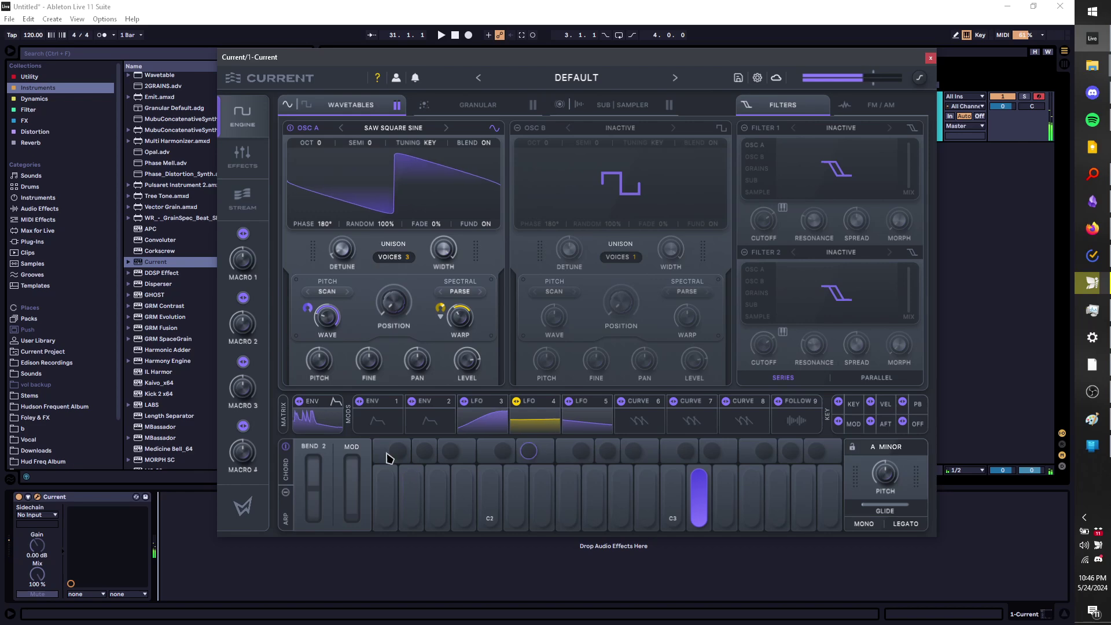
{"action": "left_click", "coordinate": [286, 472]}
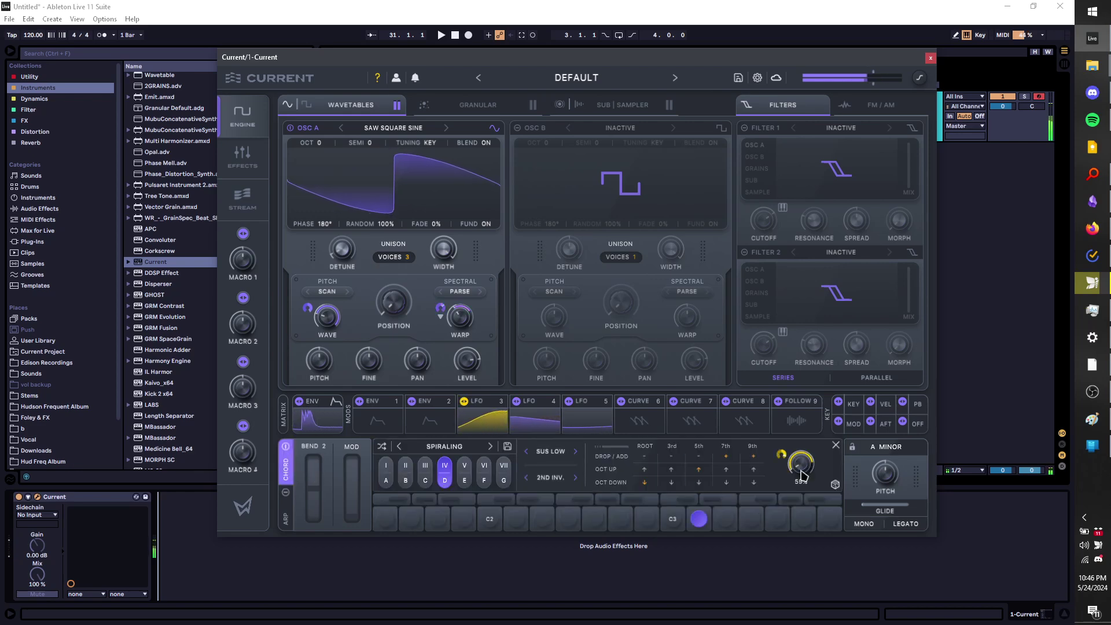
{"action": "scroll", "coordinate": [802, 470], "scroll_direction": "up", "scroll_amount": 5}
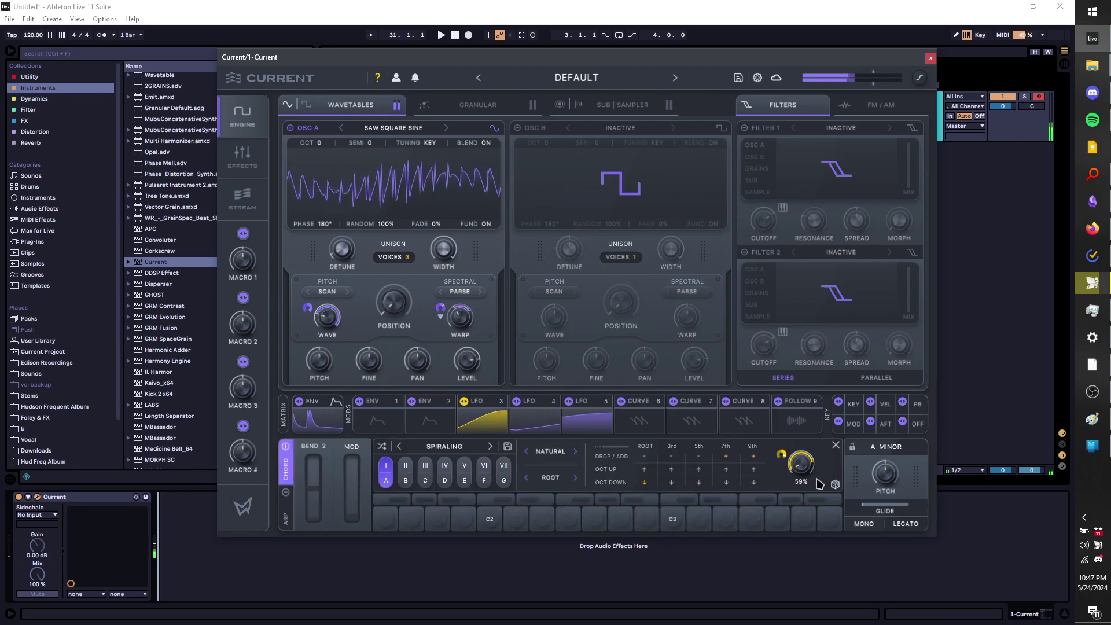
{"action": "scroll", "coordinate": [817, 480], "scroll_direction": "down", "scroll_amount": 8}
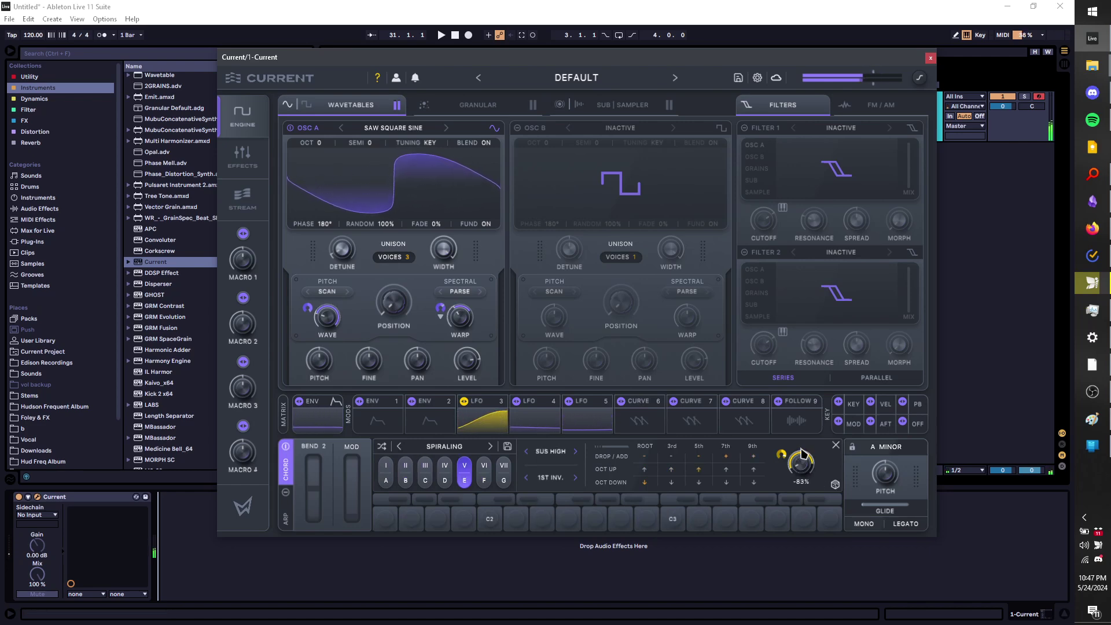
{"action": "scroll", "coordinate": [803, 453], "scroll_direction": "up", "scroll_amount": 10}
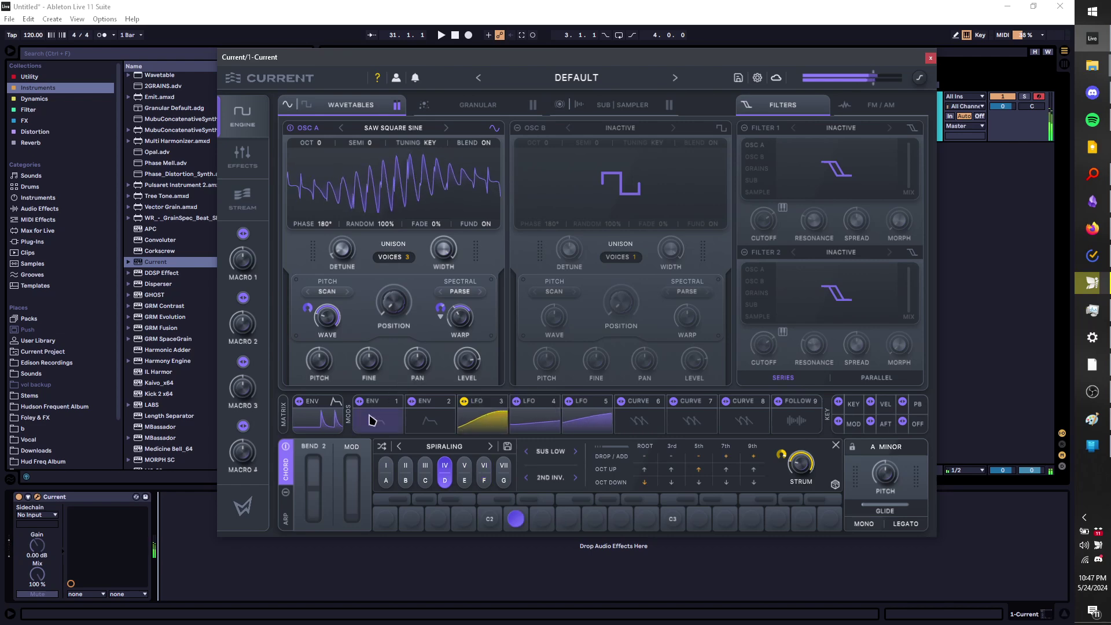
Assign LFO 3 to the amp envelope's Decay and raise the decay value to about 14.1 s
{"action": "left_click", "coordinate": [313, 425]}
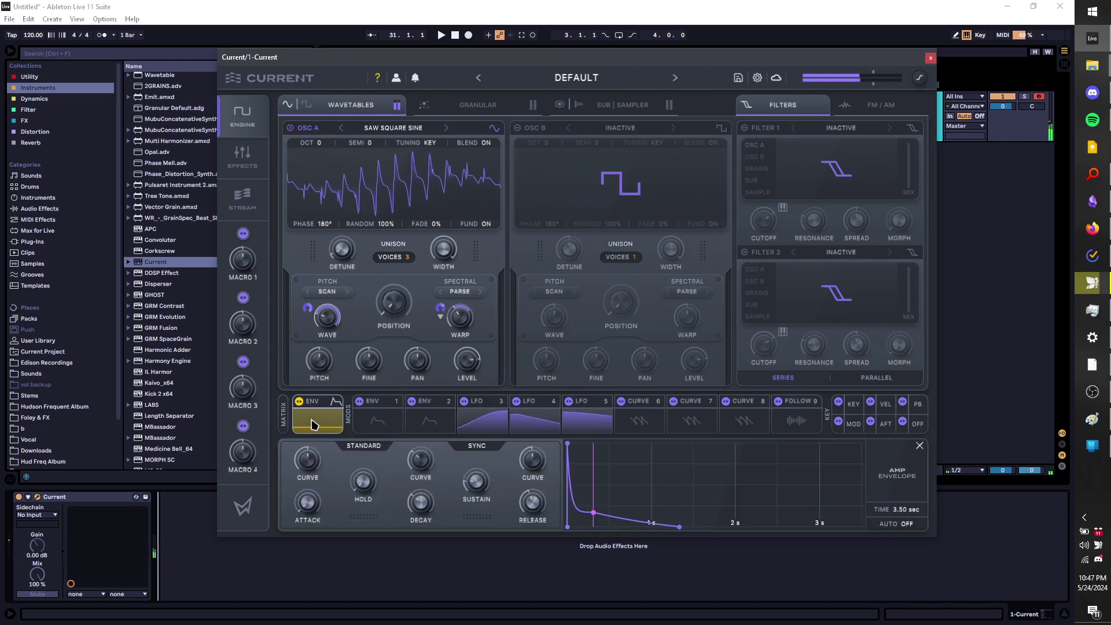
{"action": "left_click", "coordinate": [317, 419]}
{"action": "left_click", "coordinate": [324, 416]}
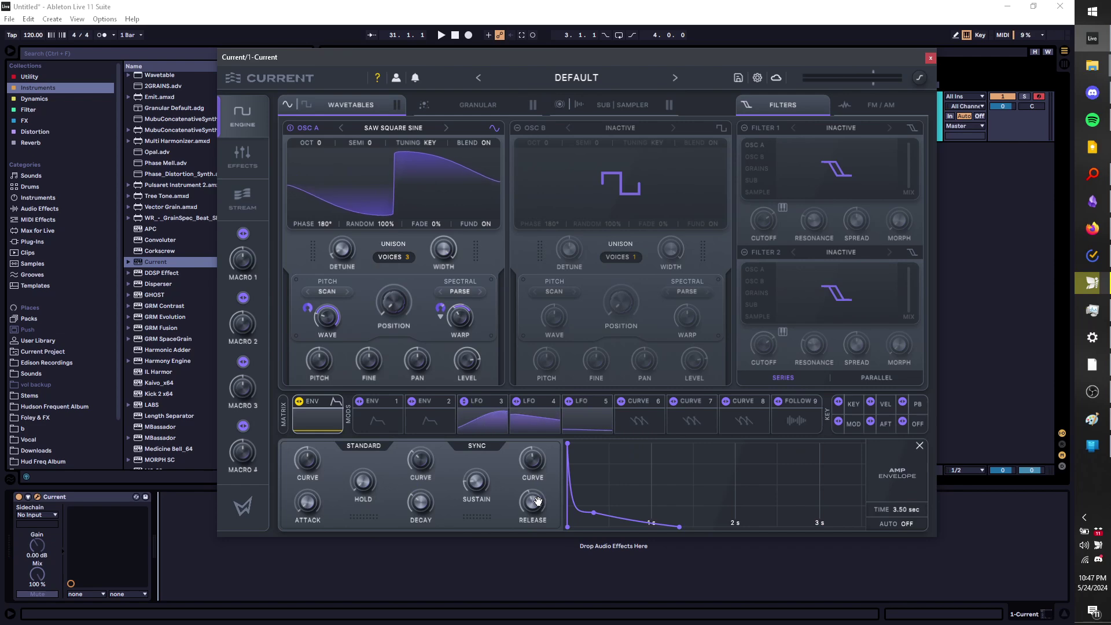
{"action": "mouse_move", "coordinate": [403, 498]}
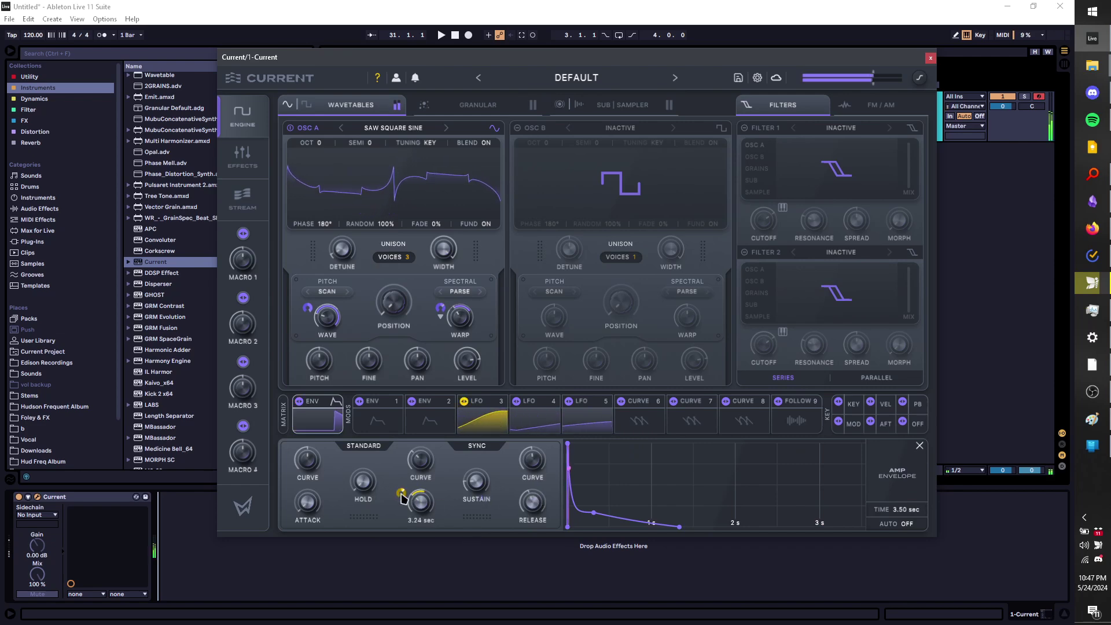
{"action": "scroll", "coordinate": [403, 480], "scroll_direction": "up", "scroll_amount": 3}
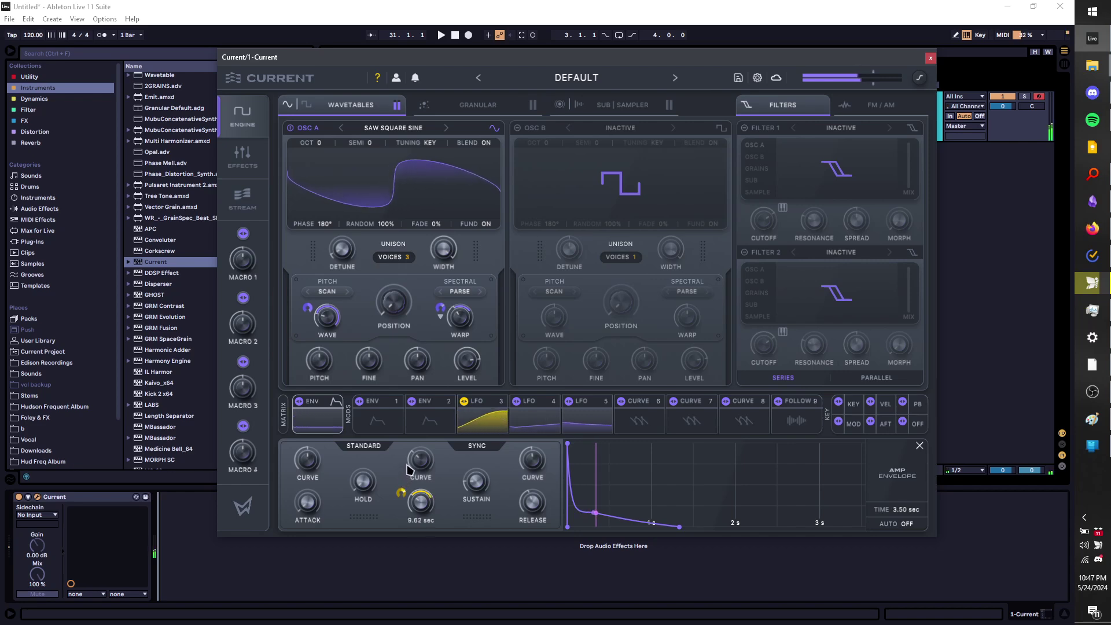
{"action": "scroll", "coordinate": [409, 469], "scroll_direction": "up", "scroll_amount": 3}
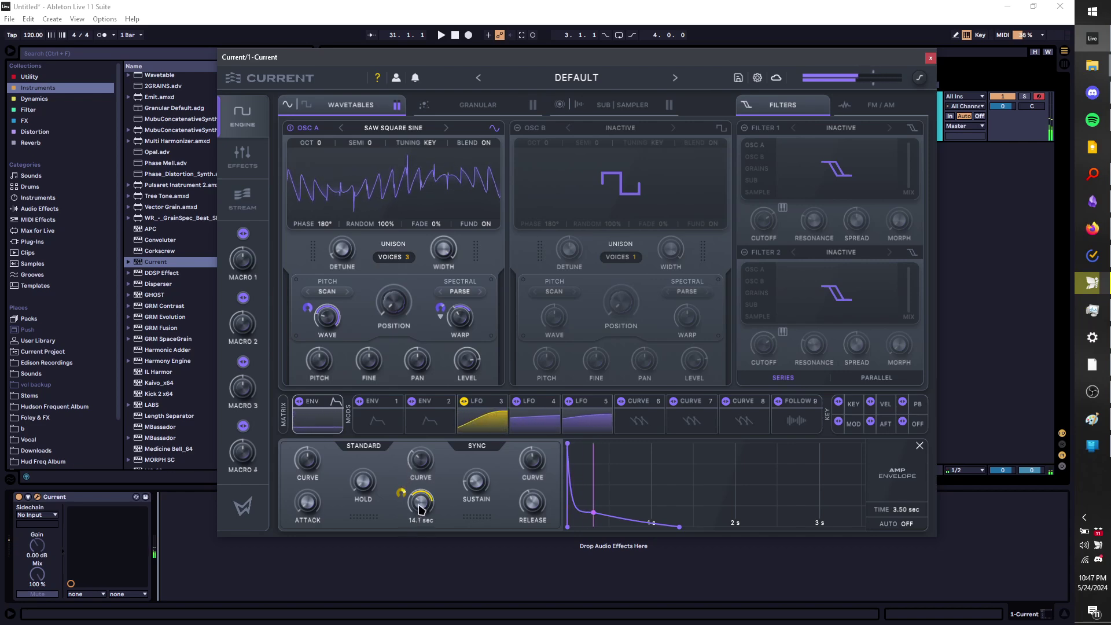
Drop the amp envelope's Decay to 0 ms, audition notes, raise it to a longer time and return to the chord settings
{"action": "left_click_drag", "start_coordinate": [409, 524], "coordinate": [398, 549]}
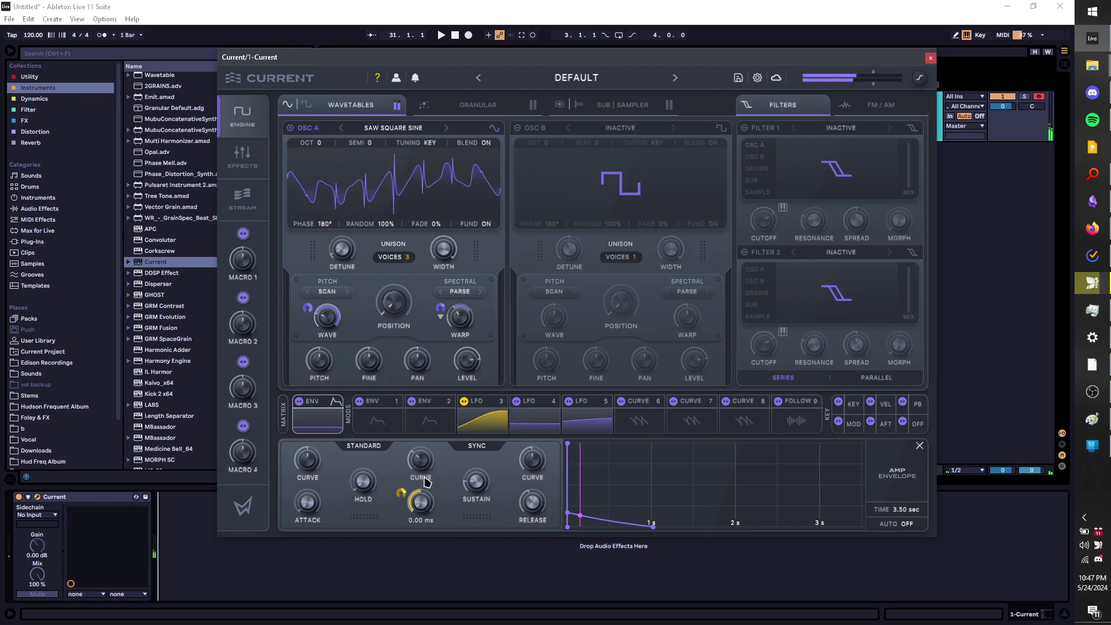
{"action": "scroll", "coordinate": [425, 482], "scroll_direction": "up", "scroll_amount": 3}
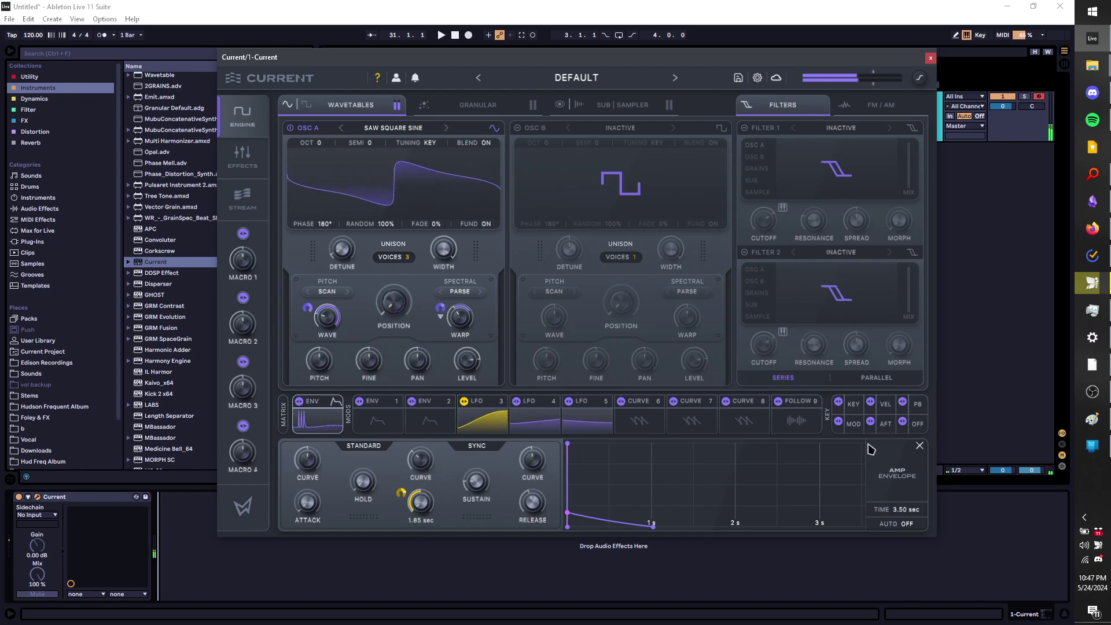
{"action": "key", "text": "z"}
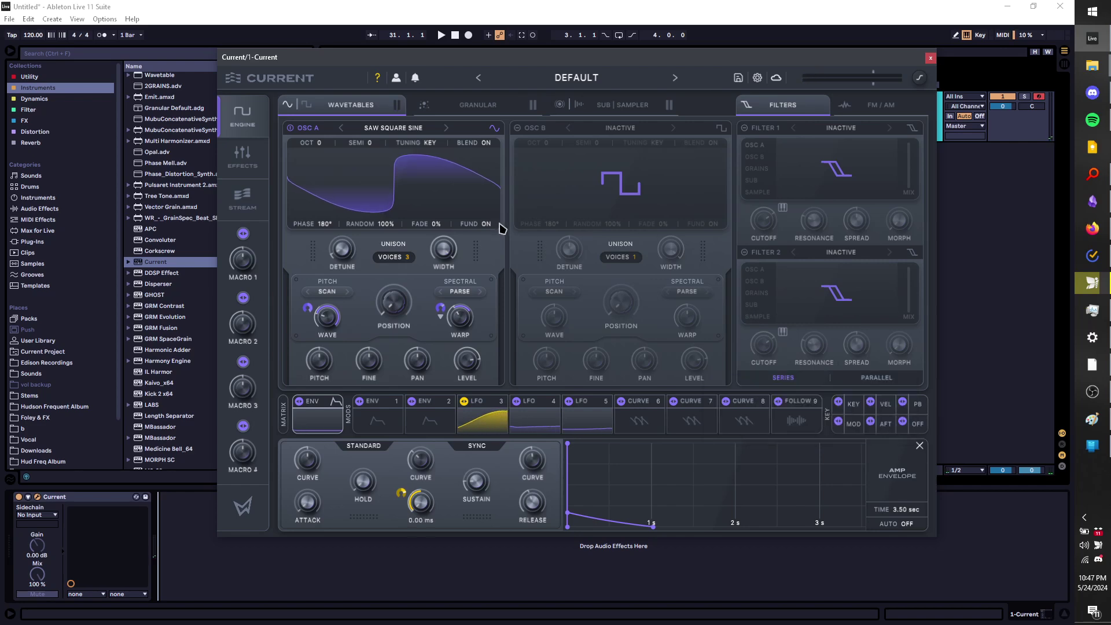
{"action": "key", "text": "a"}
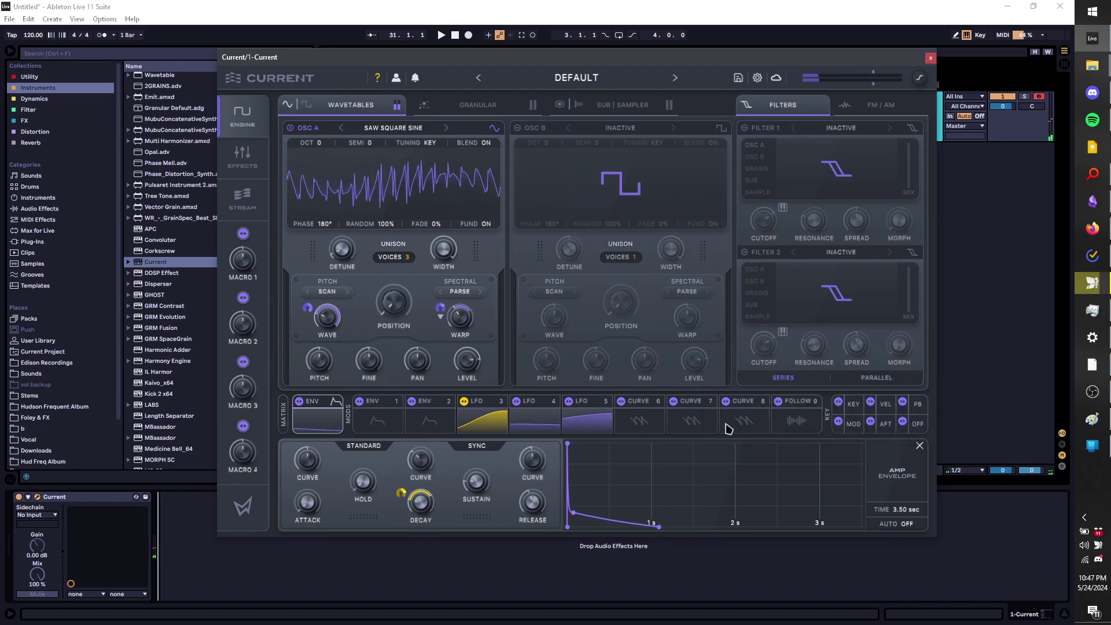
{"action": "double_click", "coordinate": [422, 493]}
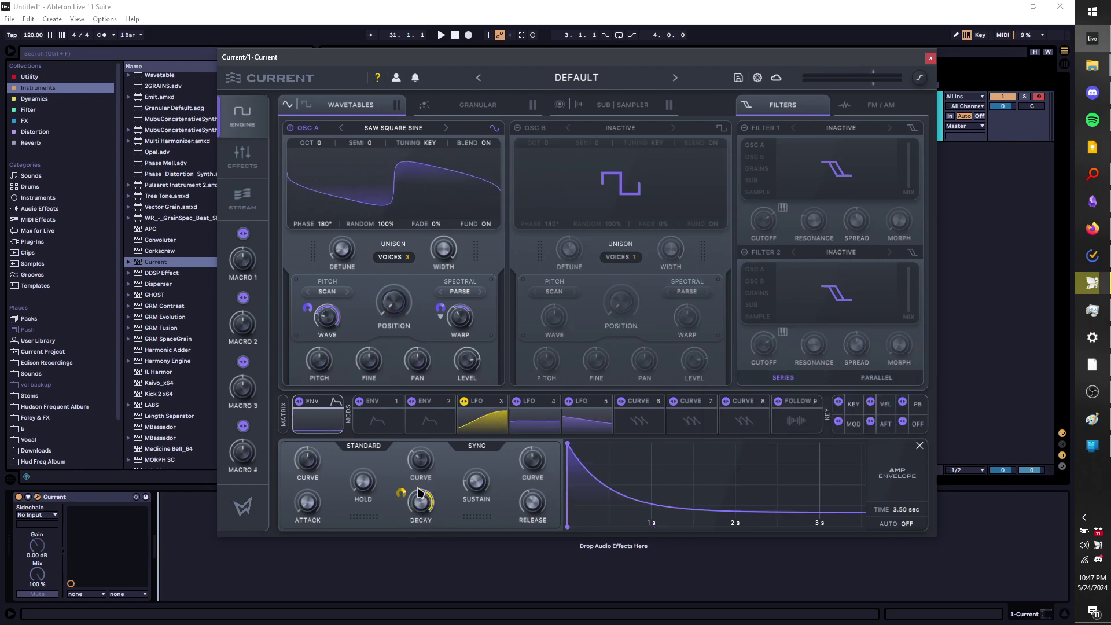
{"action": "left_click_drag", "start_coordinate": [425, 508], "coordinate": [425, 505]}
{"action": "left_click", "coordinate": [420, 518]}
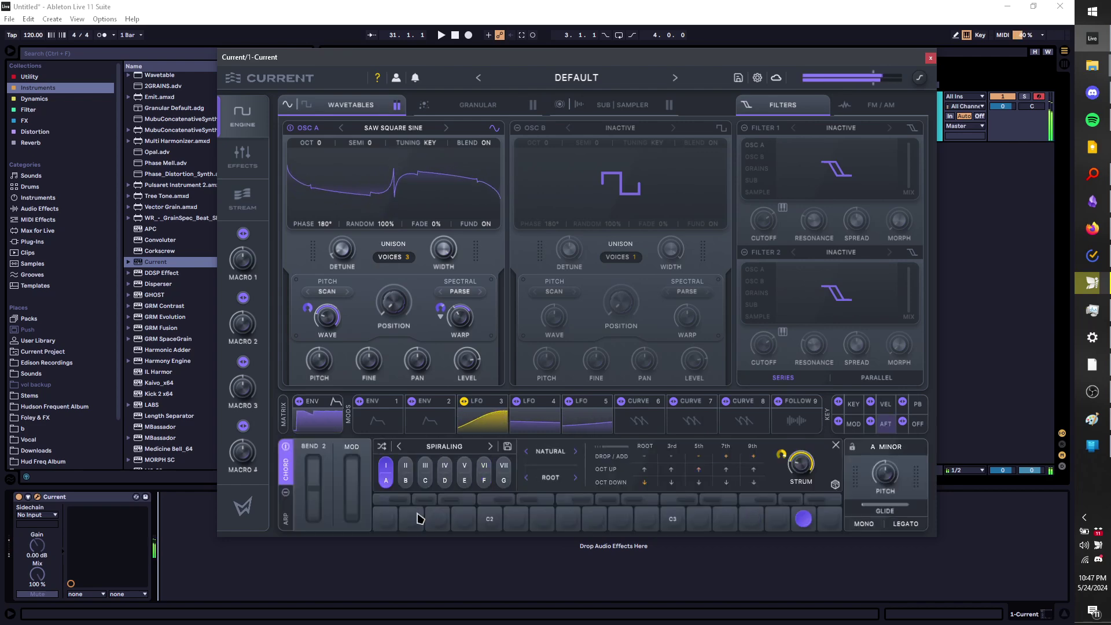
Audition the Spiraling chord set in A minor by playing different scale degrees across low and high octaves
{"action": "key", "text": "x"}
{"action": "key", "text": "s"}
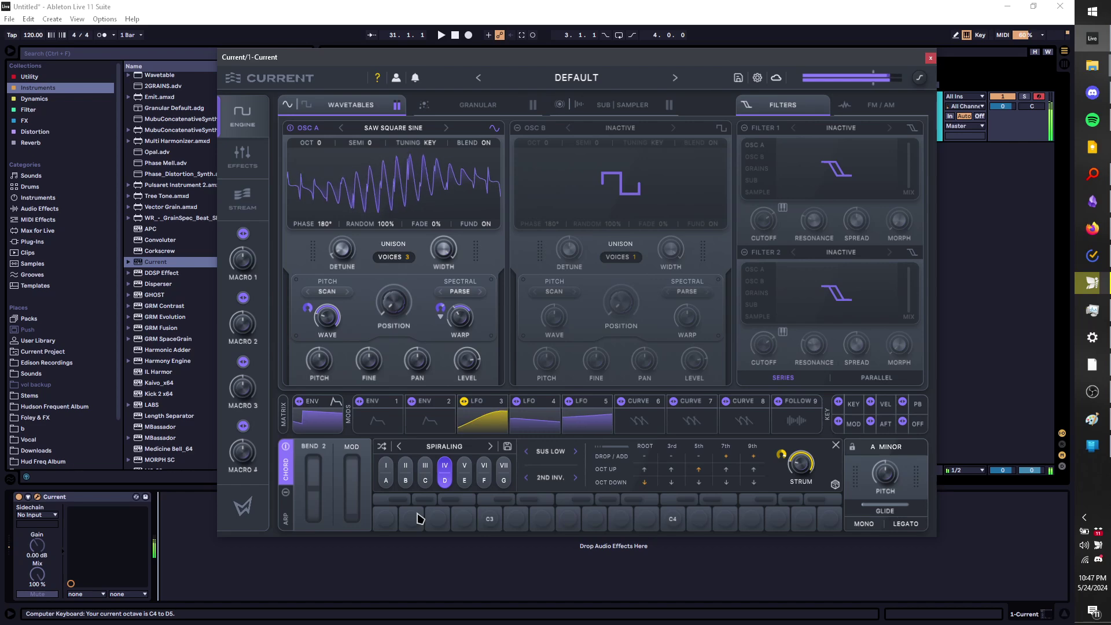
{"action": "key", "text": "g"}
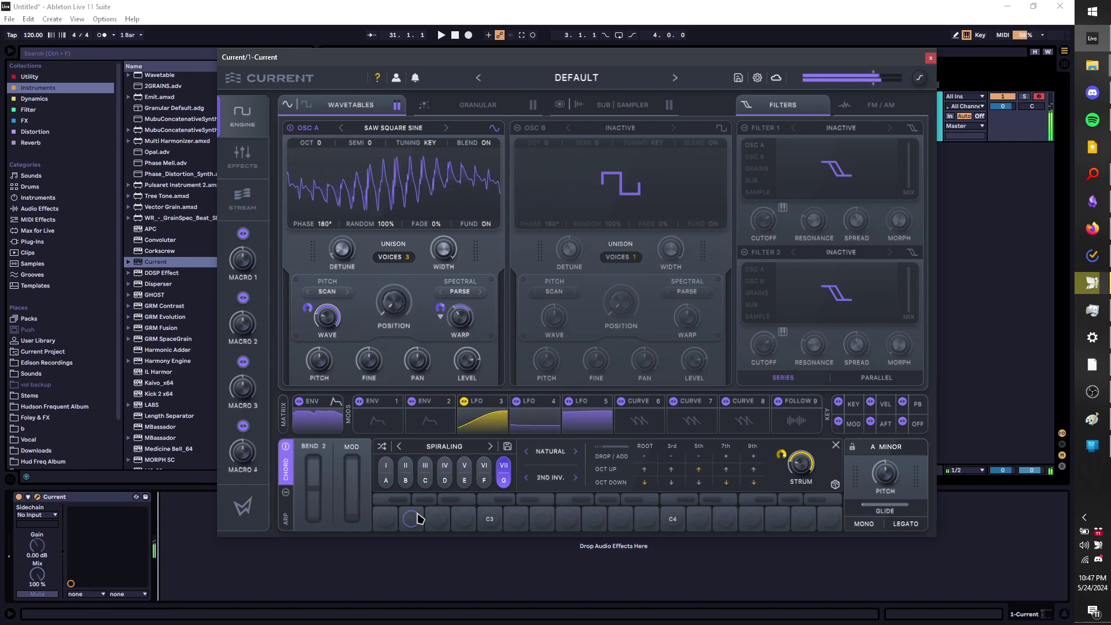
{"action": "key", "text": "z"}
{"action": "key", "text": "d"}
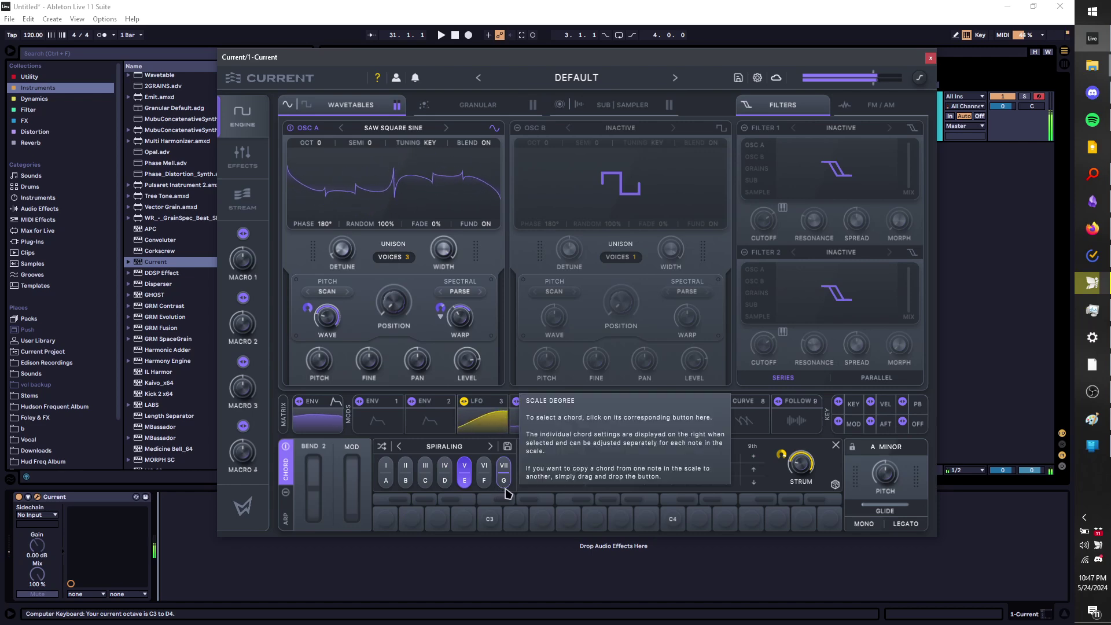
{"action": "key", "text": "d"}
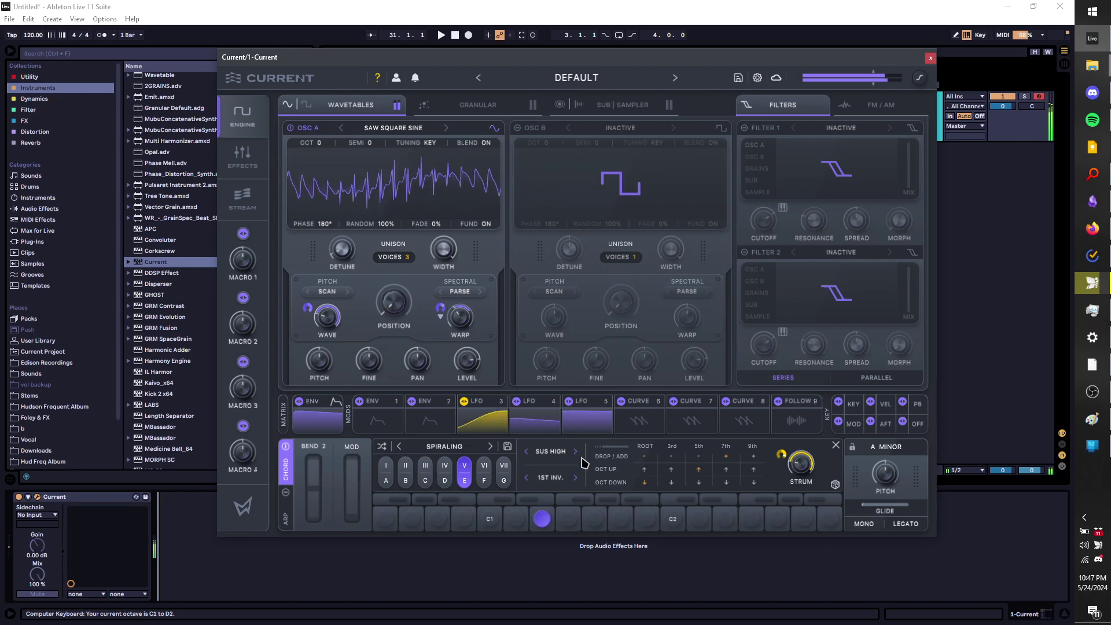
{"action": "key", "text": "g"}
{"action": "key", "text": "x"}
{"action": "key", "text": "x"}
{"action": "key", "text": "s"}
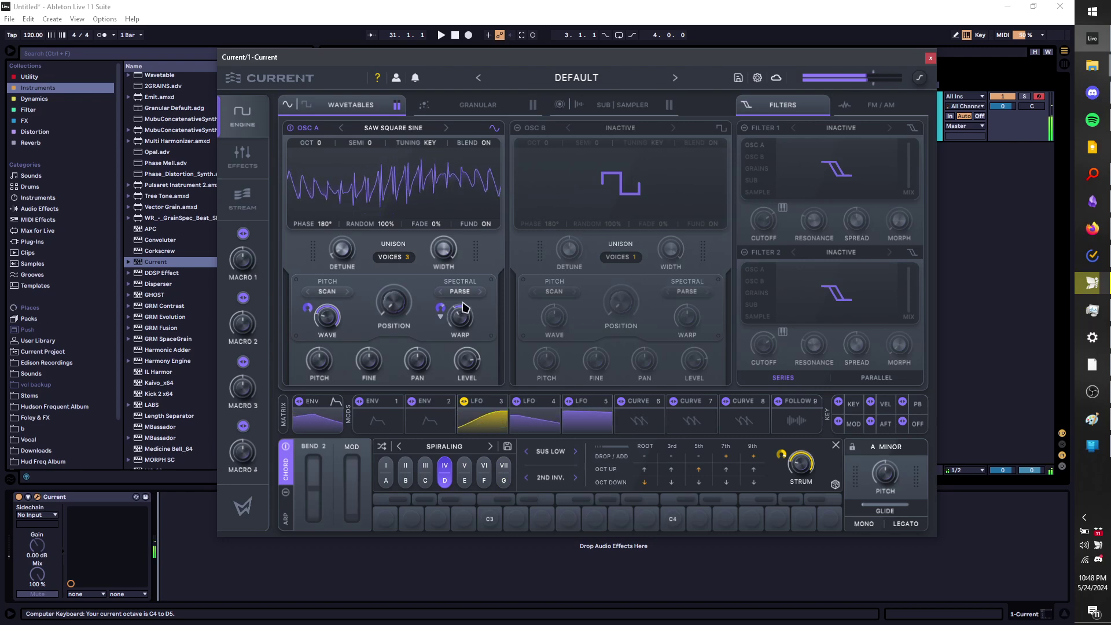
{"action": "key", "text": "a"}
{"action": "key", "text": "z"}
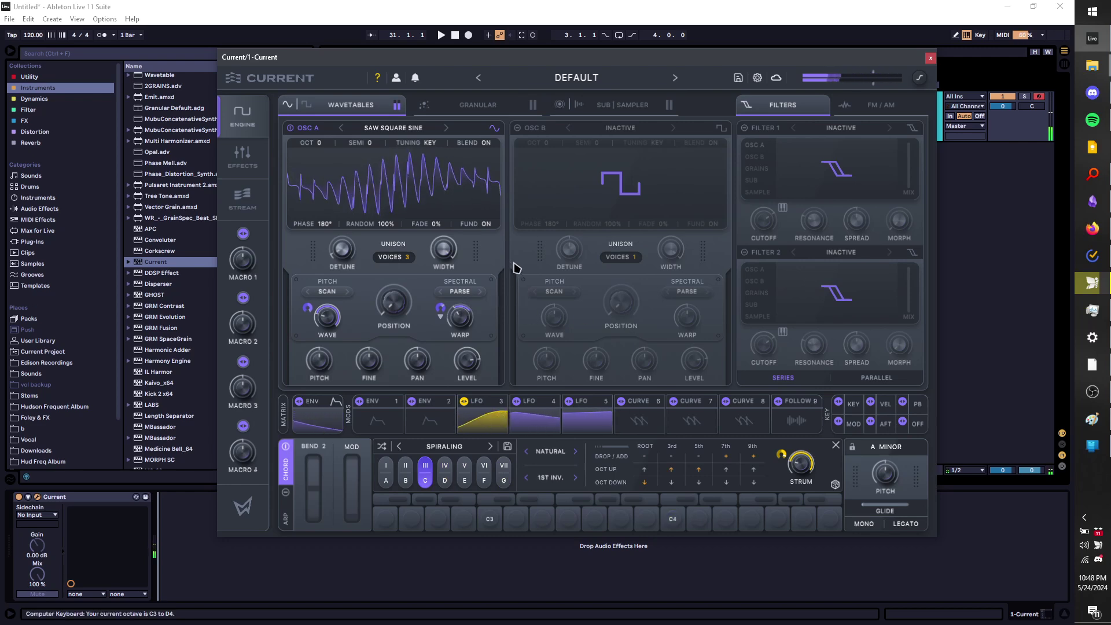
{"action": "key", "text": "a"}
{"action": "key", "text": "g"}
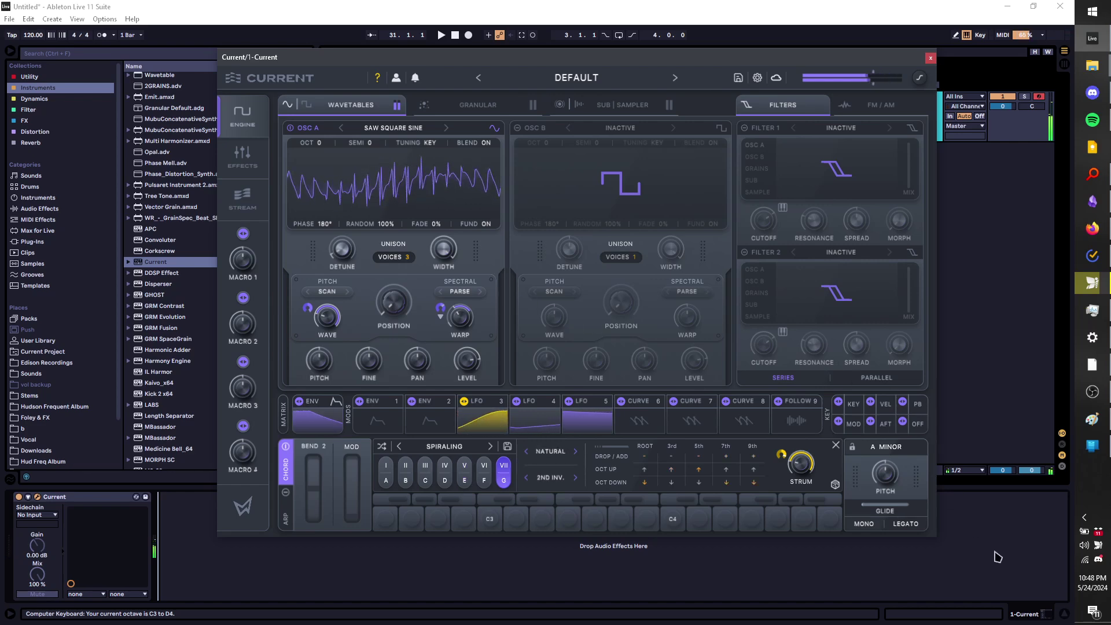
{"action": "key", "text": "d"}
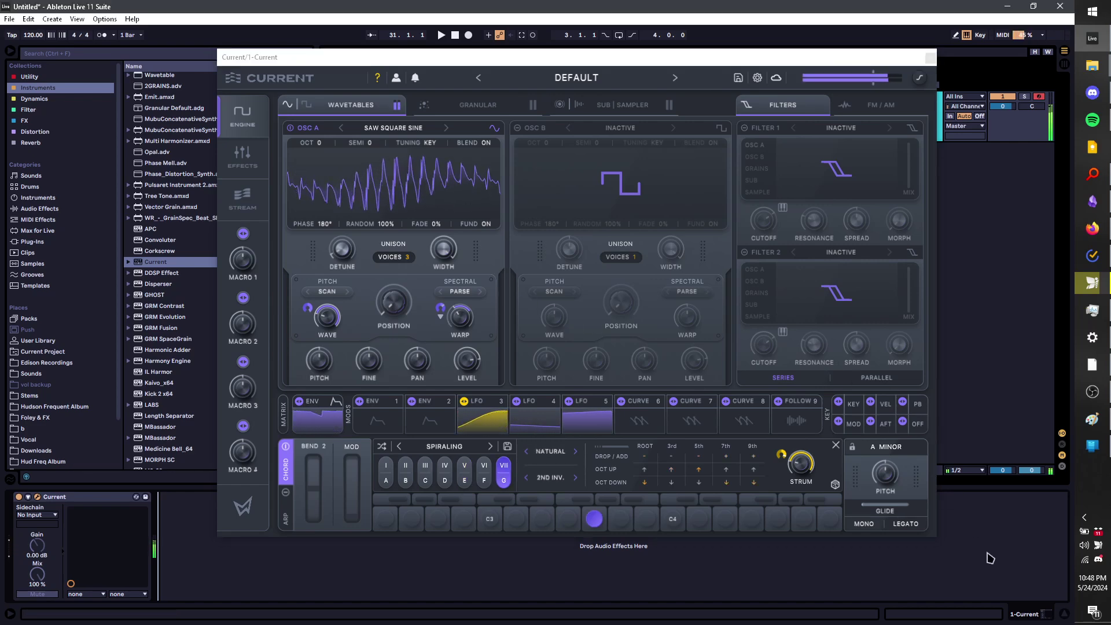
{"action": "key", "text": "a"}
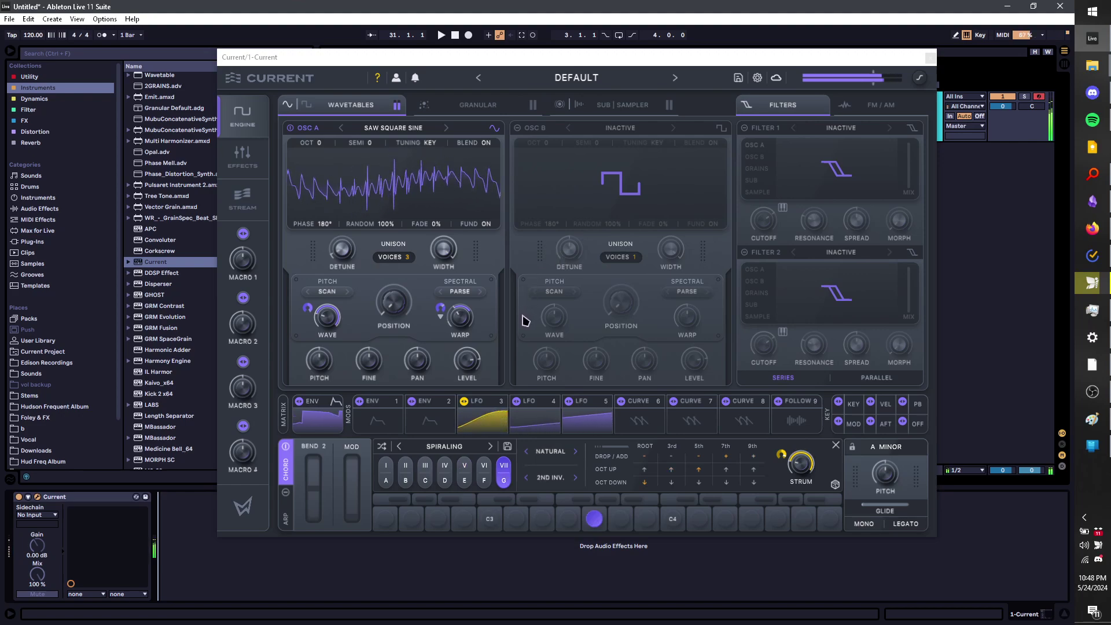
Shorten the amp envelope's Decay and return to the chord settings
{"action": "left_click", "coordinate": [319, 426]}
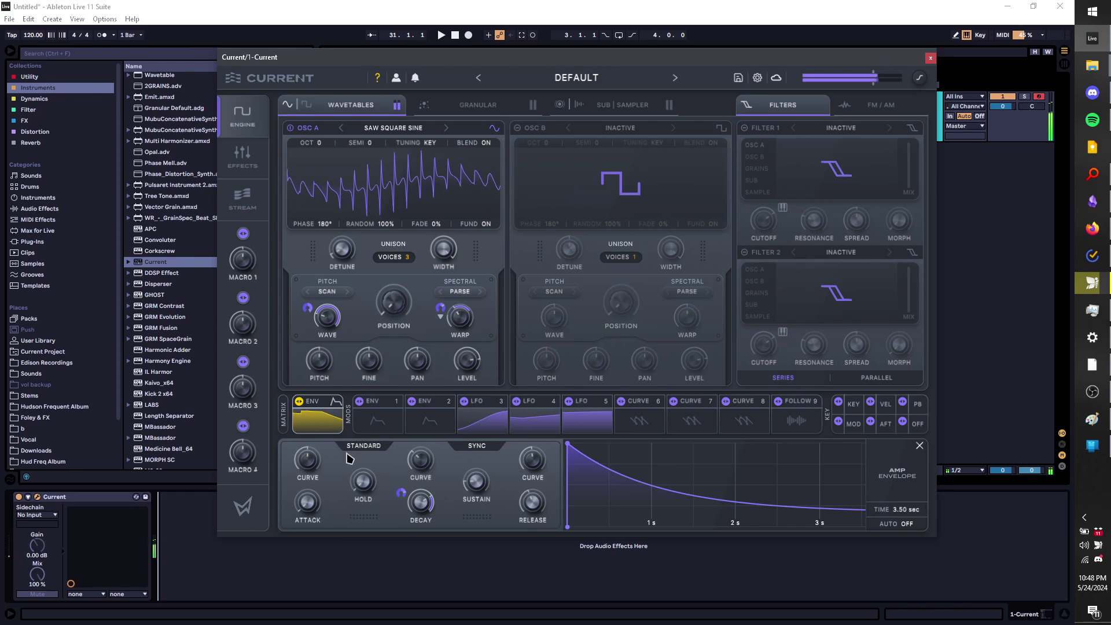
{"action": "left_click_drag", "start_coordinate": [416, 520], "coordinate": [393, 553]}
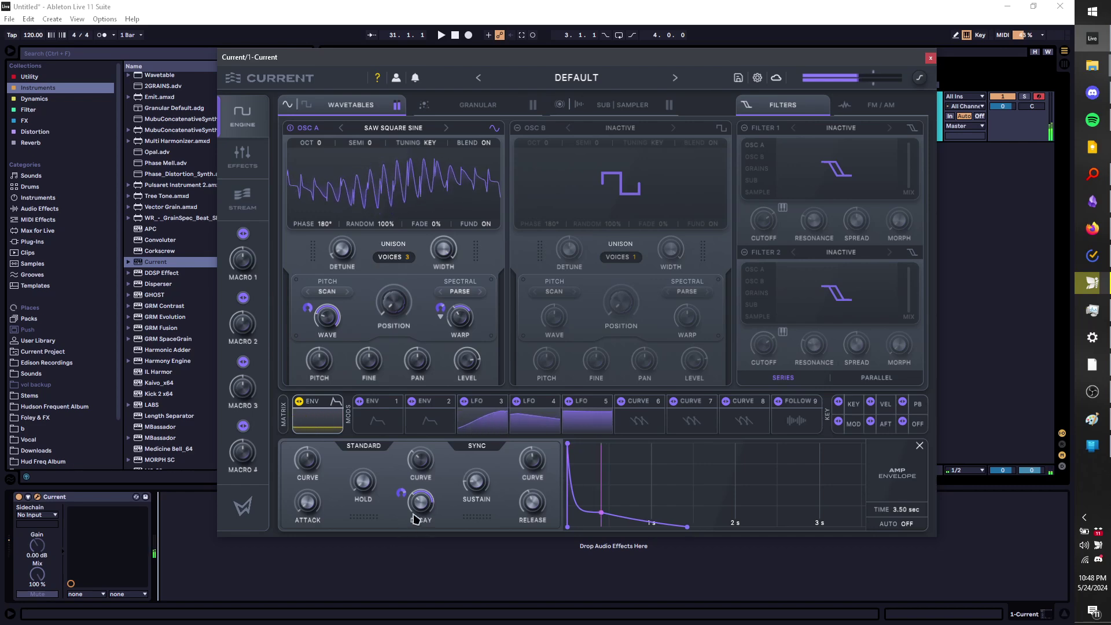
{"action": "left_click", "coordinate": [919, 446]}
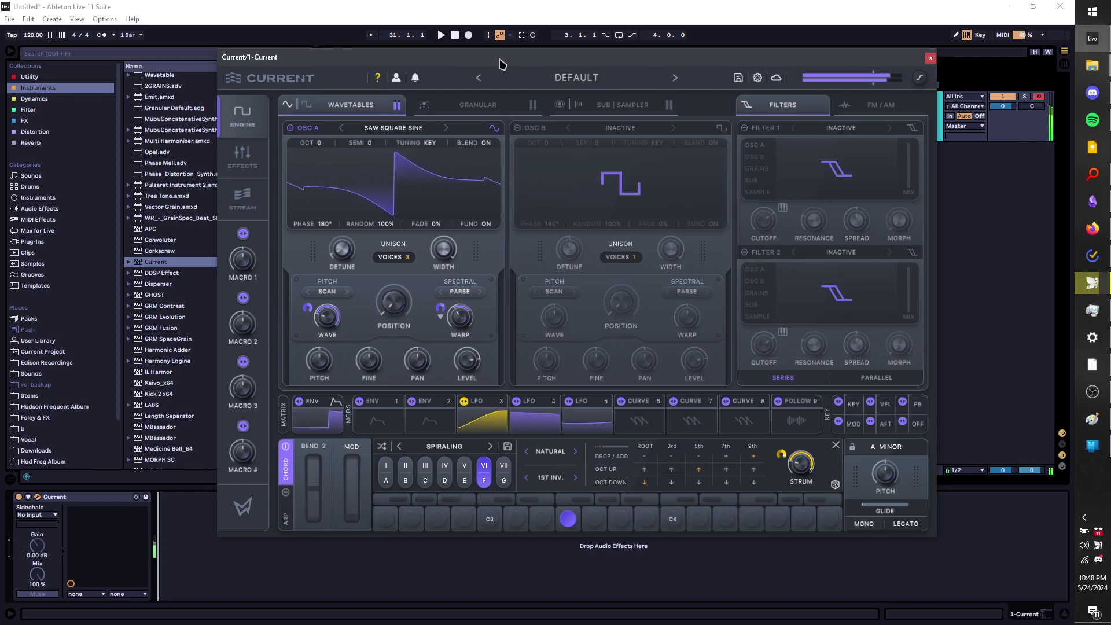
Activate Filter 1, set its type to Comb Pos and lower its cutoff
{"action": "mouse_move", "coordinate": [374, 317]}
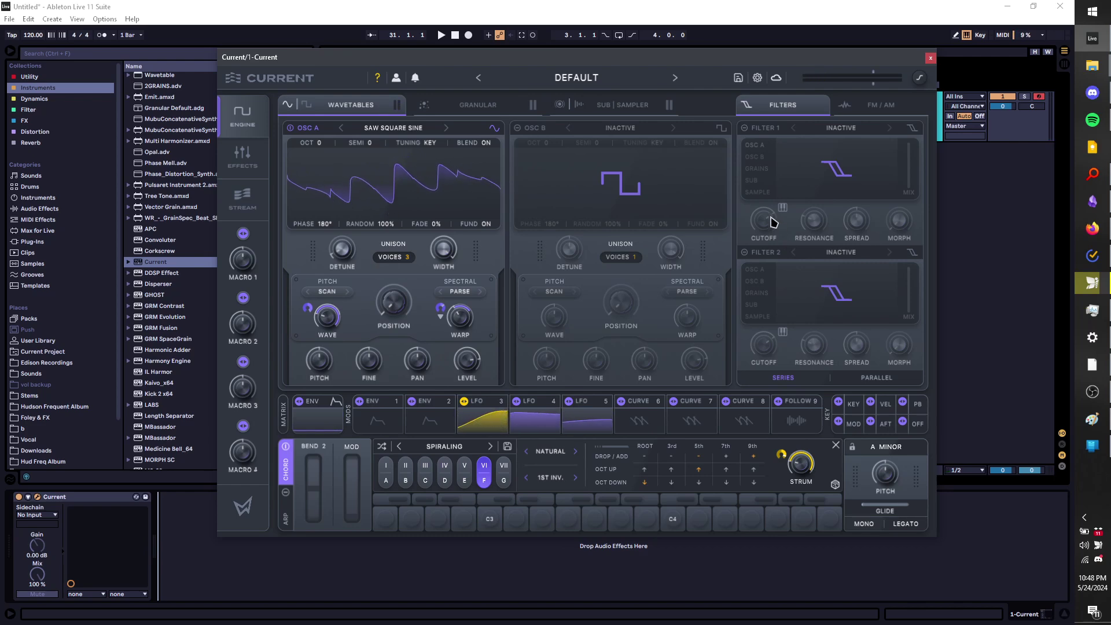
{"action": "left_click", "coordinate": [745, 128]}
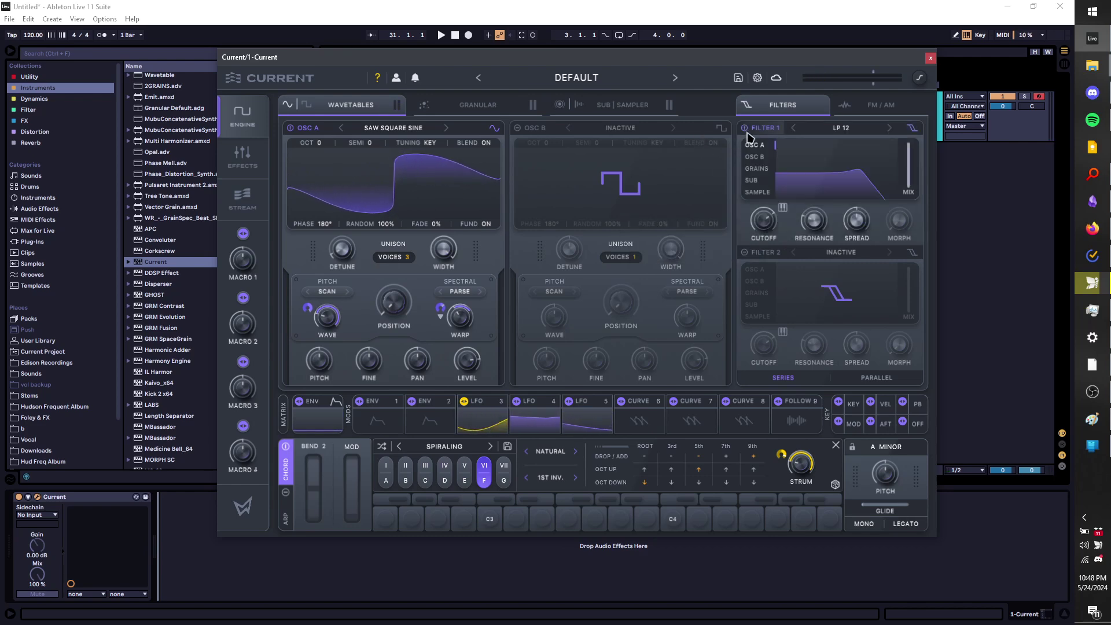
{"action": "left_click", "coordinate": [858, 133]}
{"action": "mouse_move", "coordinate": [860, 215]}
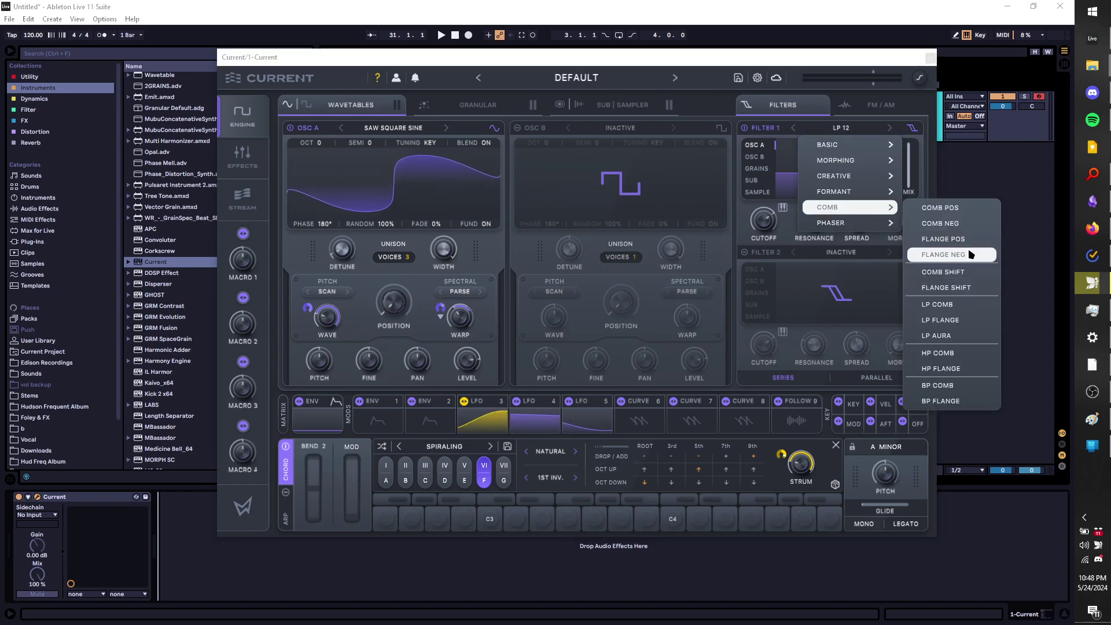
{"action": "left_click", "coordinate": [943, 208]}
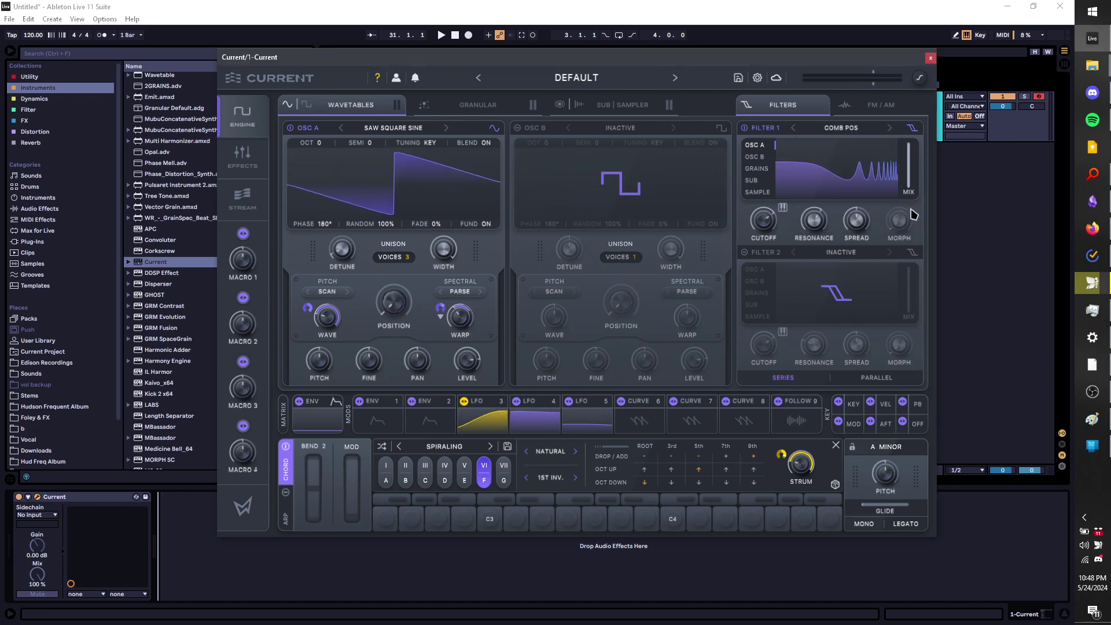
{"action": "left_click_drag", "start_coordinate": [768, 234], "coordinate": [735, 287]}
{"action": "left_click_drag", "start_coordinate": [764, 222], "coordinate": [765, 224]}
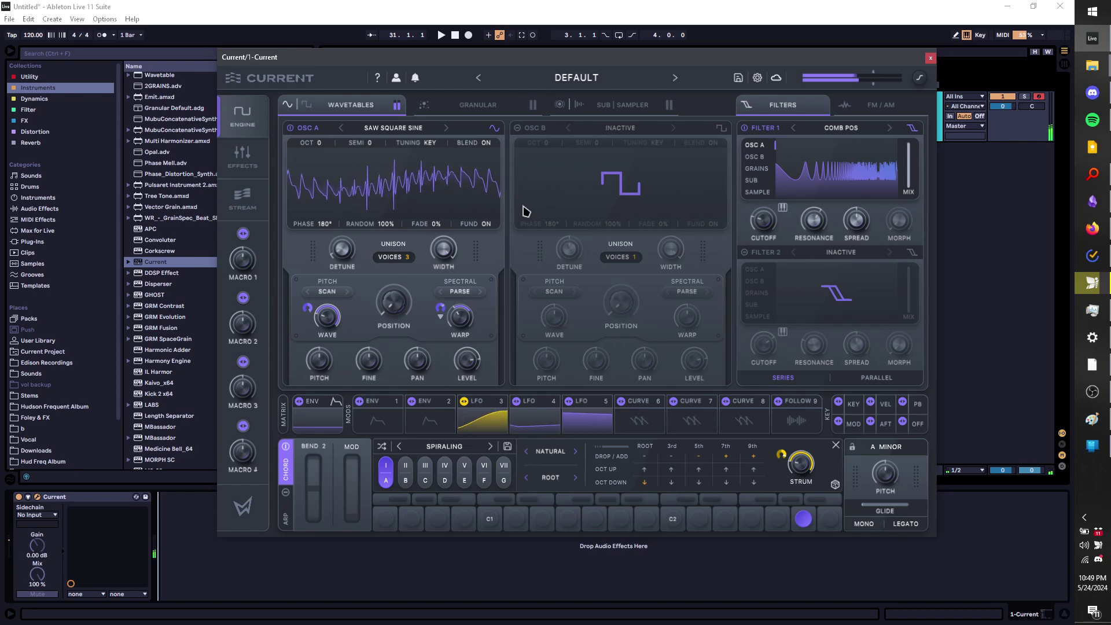
Audition the comb-filtered chords by playing various notes in low and high octaves
{"action": "key", "text": "z"}
{"action": "key", "text": "j"}
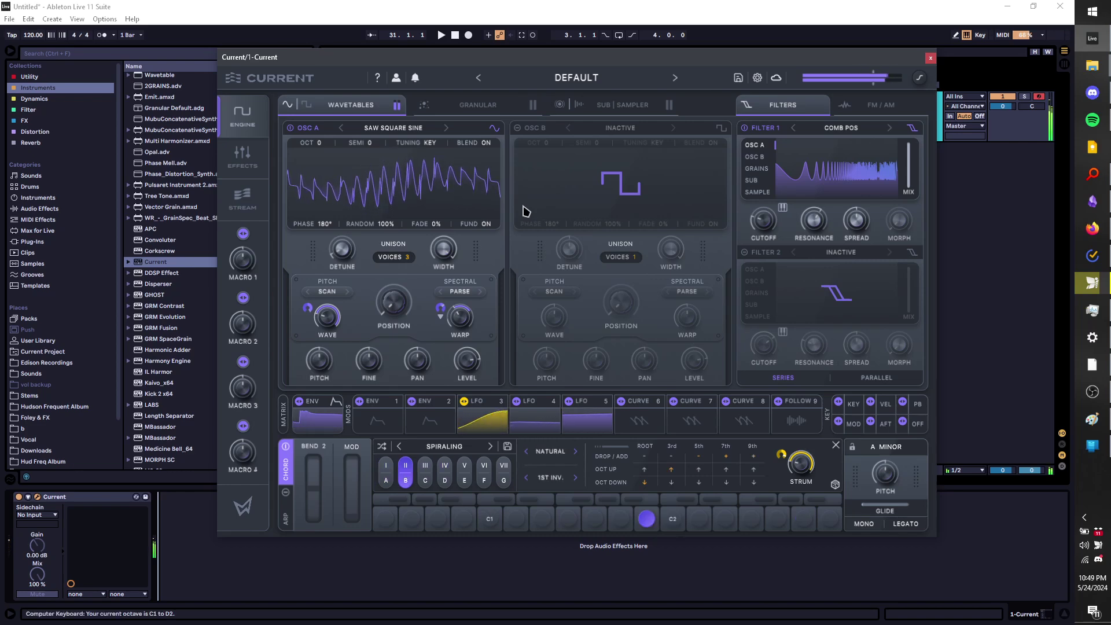
{"action": "key", "text": "x"}
{"action": "key", "text": "x"}
{"action": "key", "text": "x"}
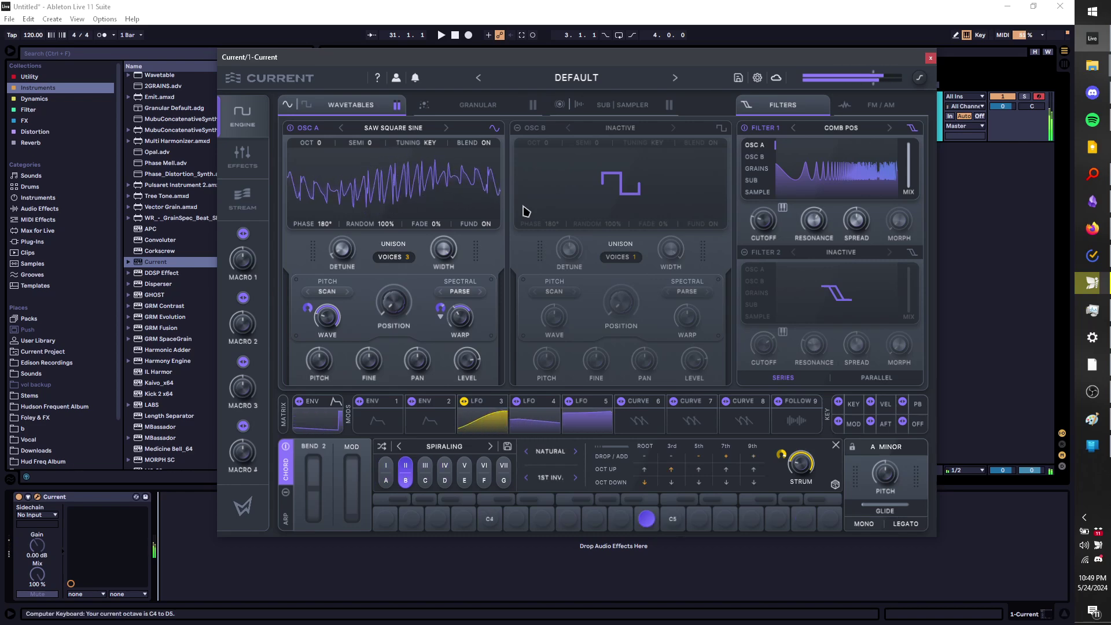
{"action": "key", "text": "a"}
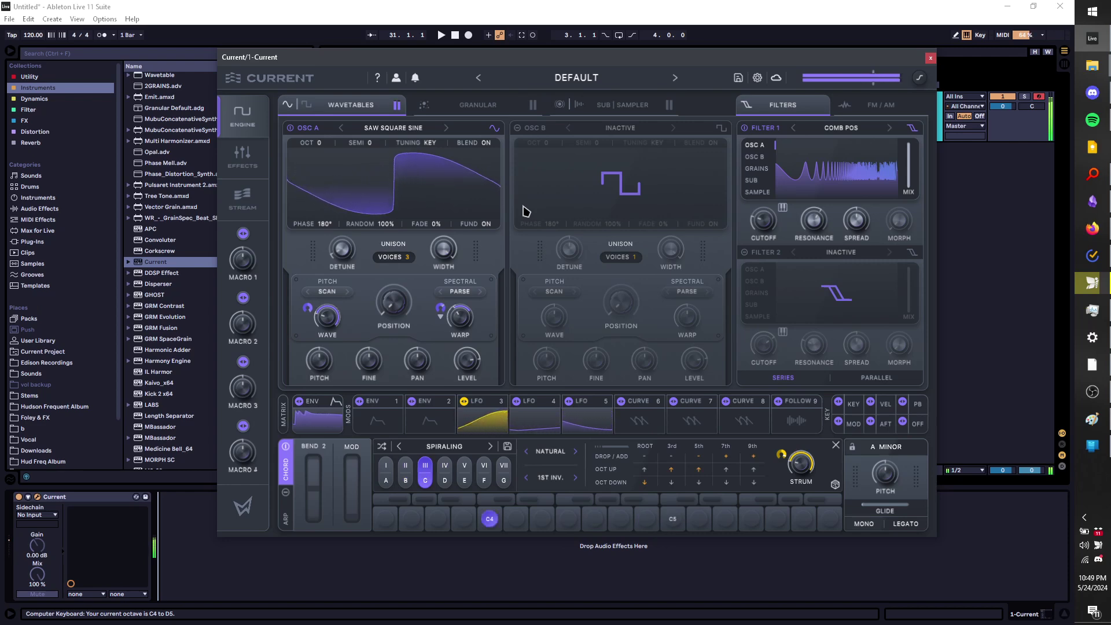
{"action": "key", "text": "d"}
{"action": "key", "text": "g"}
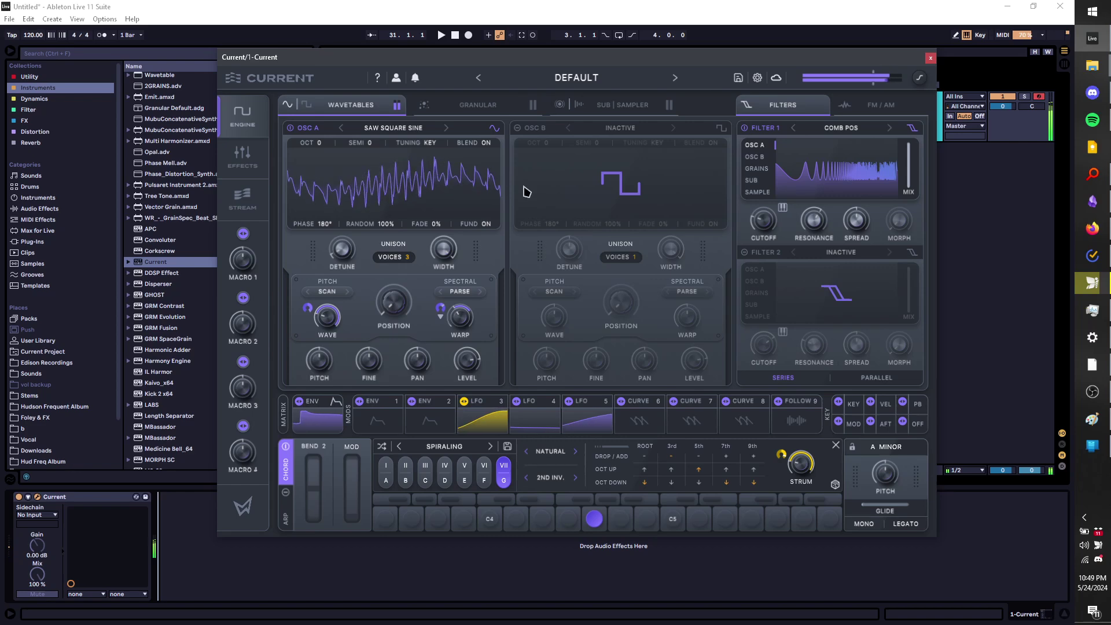
{"action": "key", "text": "s"}
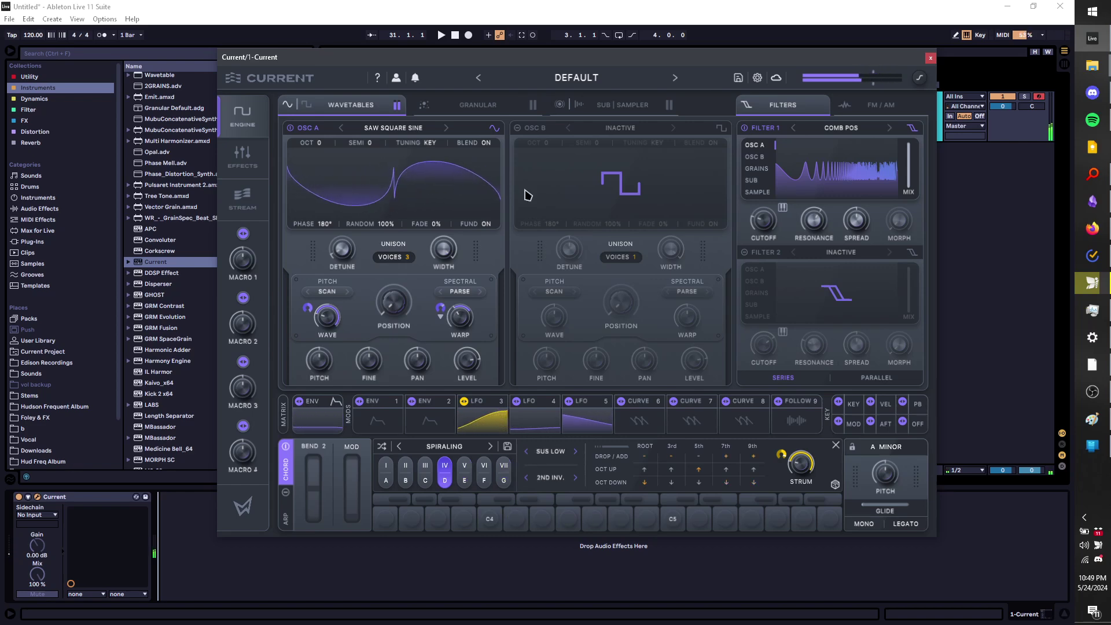
{"action": "key", "text": "f"}
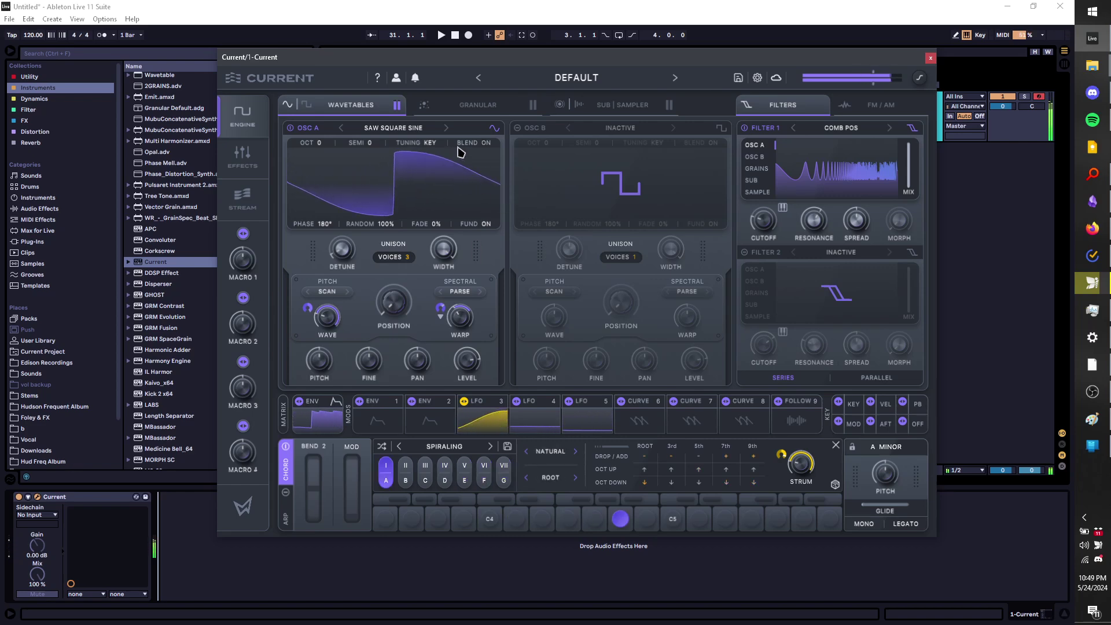
{"action": "key", "text": "s"}
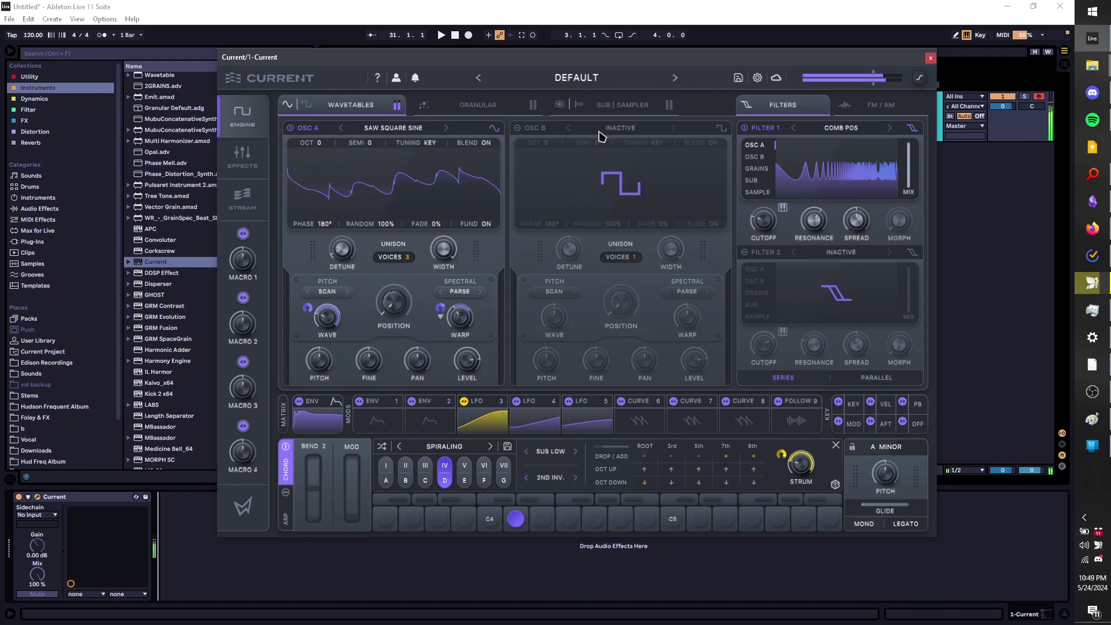
{"action": "key", "text": "d"}
{"action": "key", "text": "g"}
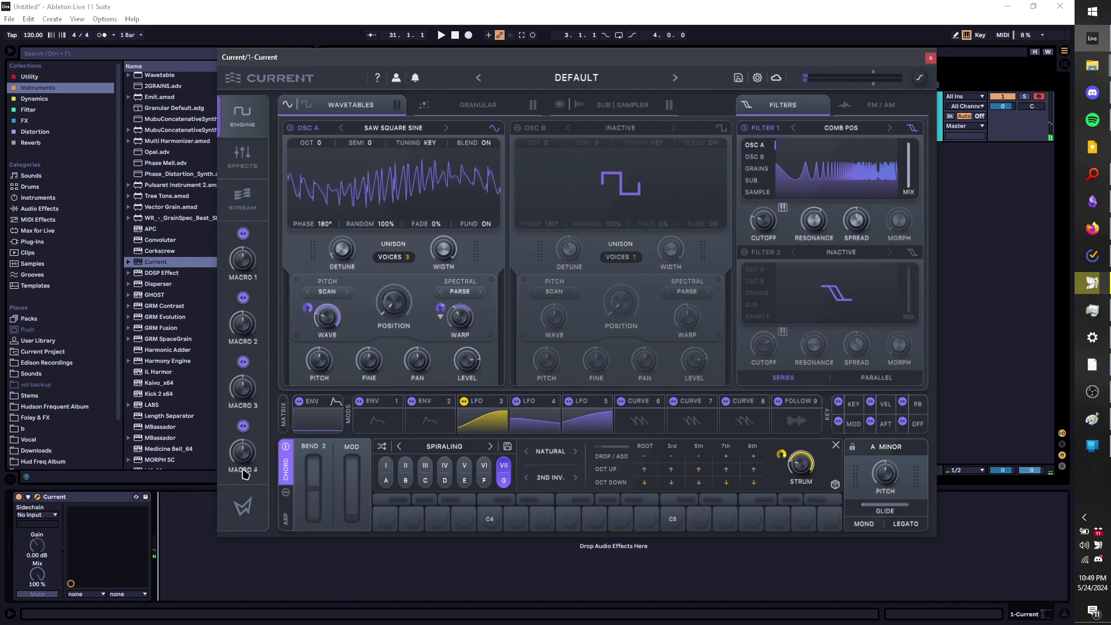
Adjust the Glide time and turn on the arpeggiator with its Cascade pattern while playing
{"action": "mouse_move", "coordinate": [772, 228]}
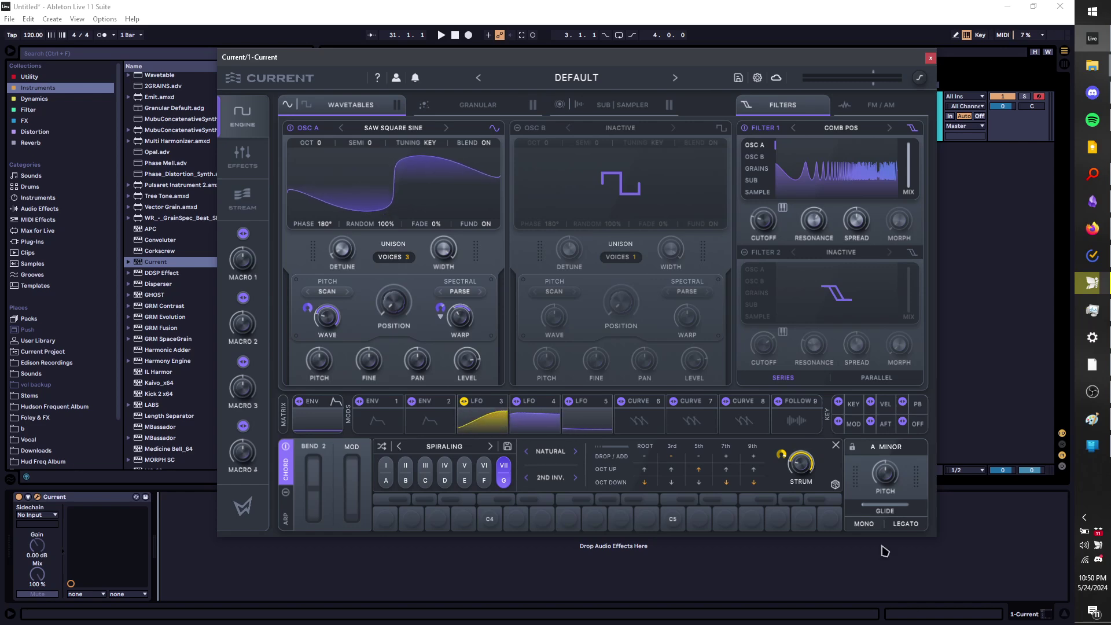
{"action": "mouse_move", "coordinate": [873, 510]}
{"action": "mouse_move", "coordinate": [874, 510]}
{"action": "left_mouse_down"}
{"action": "mouse_move", "coordinate": [916, 508]}
{"action": "mouse_move", "coordinate": [872, 510]}
{"action": "left_mouse_up"}
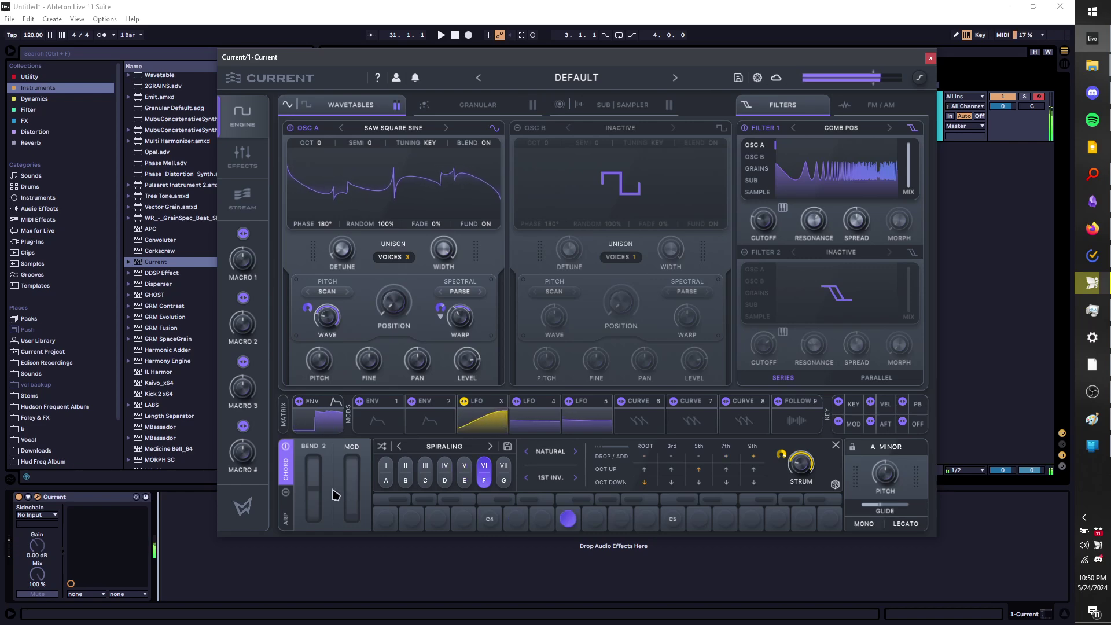
{"action": "left_click", "coordinate": [285, 495]}
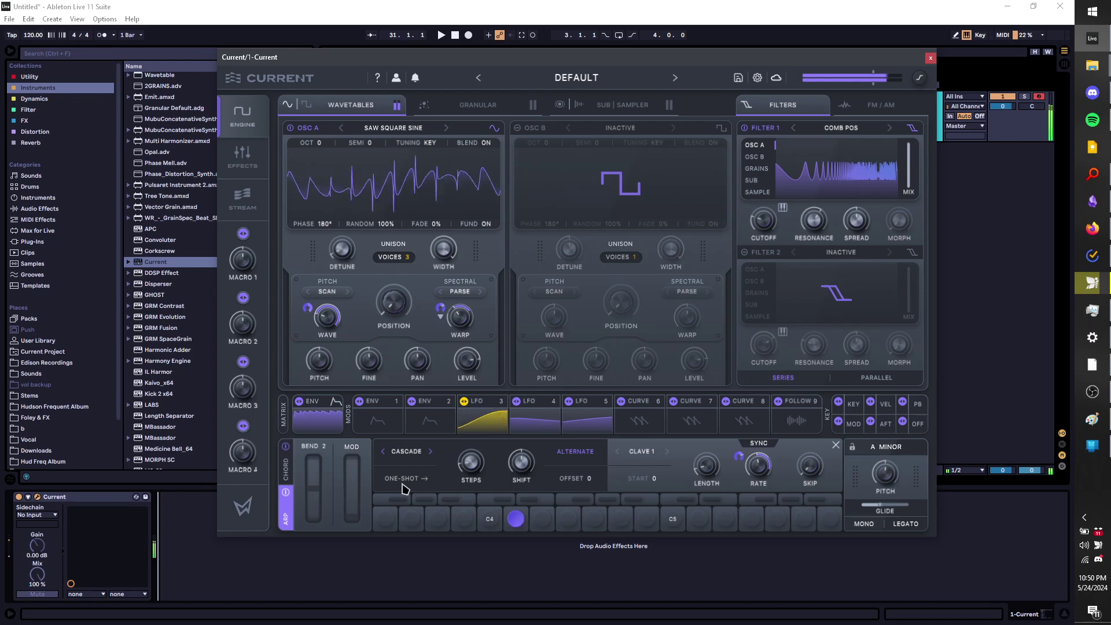
{"action": "mouse_move", "coordinate": [879, 509]}
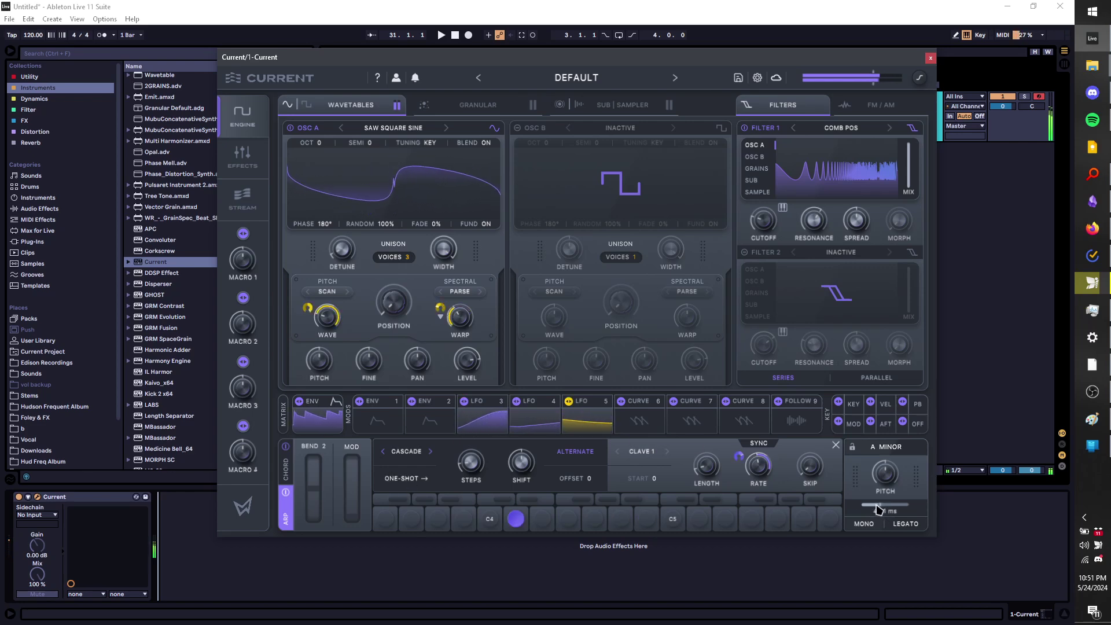
{"action": "mouse_move", "coordinate": [861, 510]}
{"action": "left_mouse_down"}
{"action": "mouse_move", "coordinate": [886, 507]}
{"action": "mouse_move", "coordinate": [858, 509]}
{"action": "left_mouse_up"}
Play in a lower octave, enable key tracking for Filter 1's cutoff and sweep the cutoff through values such as -23.28
{"action": "key", "text": "z"}
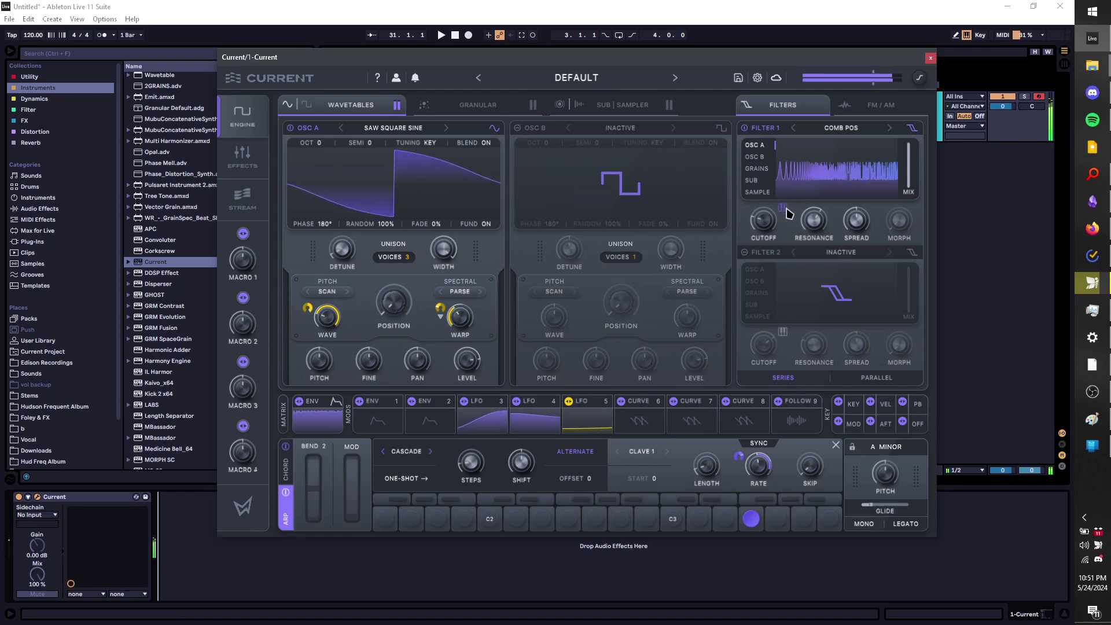
{"action": "mouse_move", "coordinate": [772, 226]}
{"action": "left_click_drag", "start_coordinate": [772, 226], "coordinate": [762, 210]}
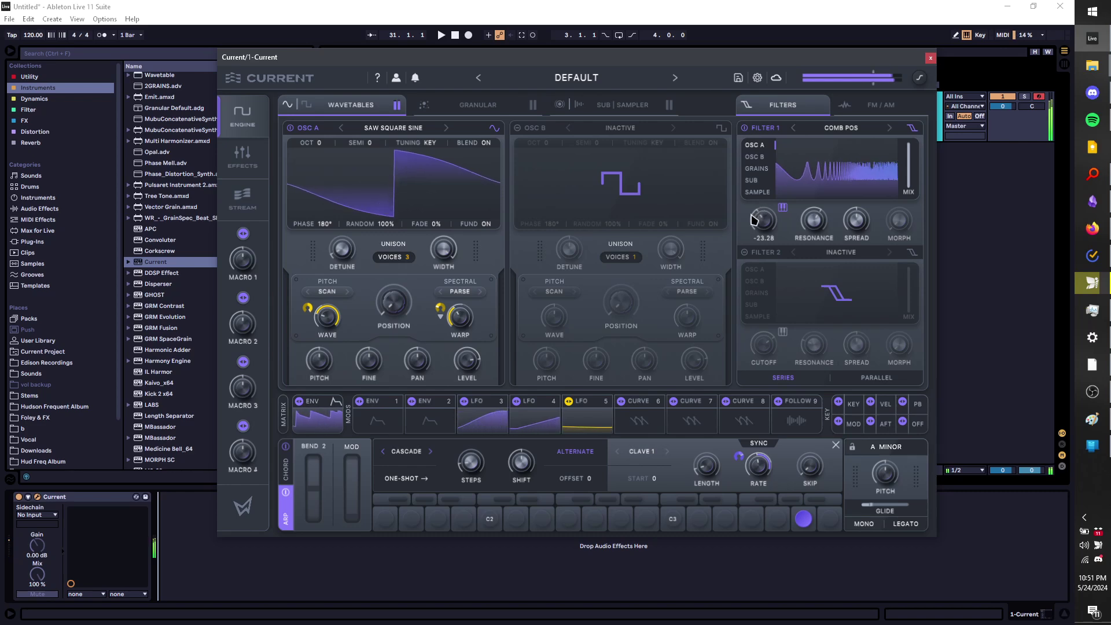
{"action": "left_click_drag", "start_coordinate": [752, 219], "coordinate": [768, 232]}
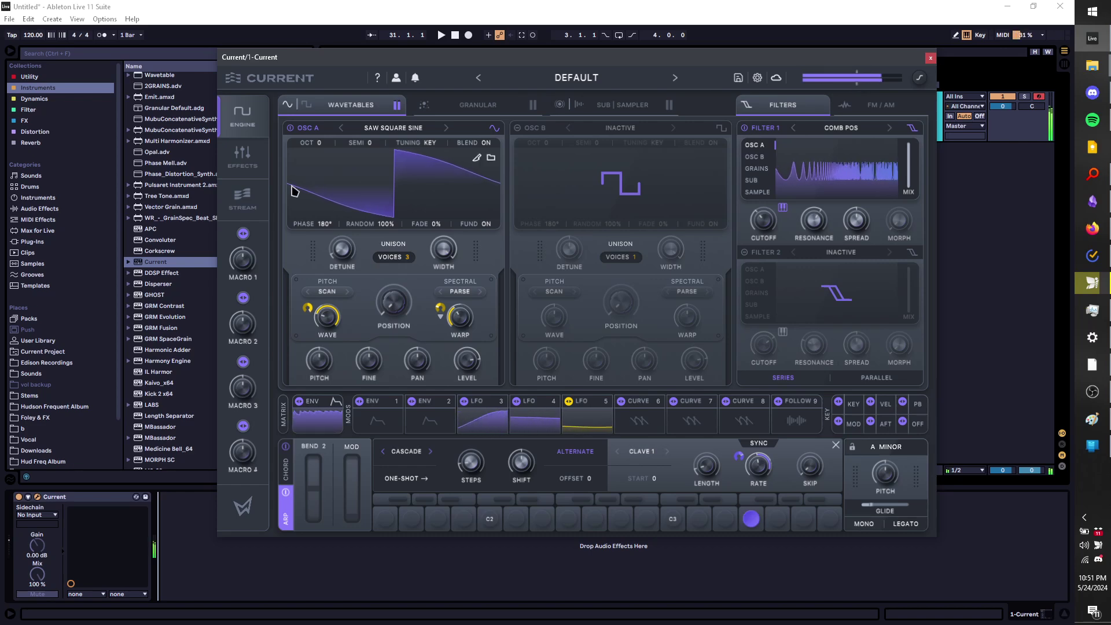
Load Swarm Reverb into the first effects slot and raise its dry/wet mix slightly past halfway
{"action": "left_click", "coordinate": [249, 168]}
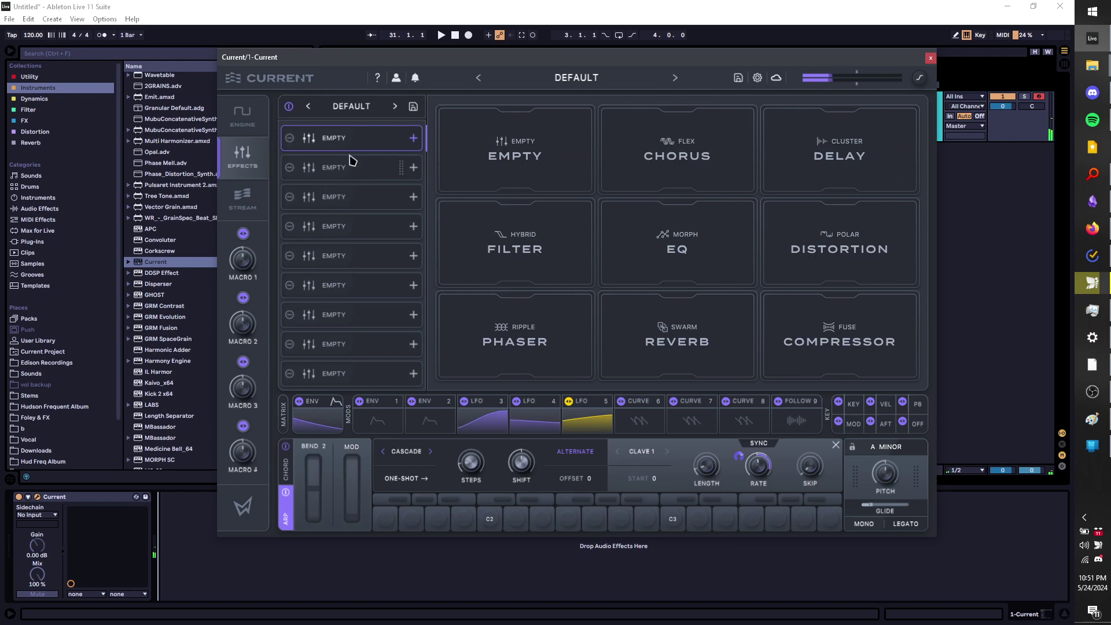
{"action": "left_click", "coordinate": [666, 318]}
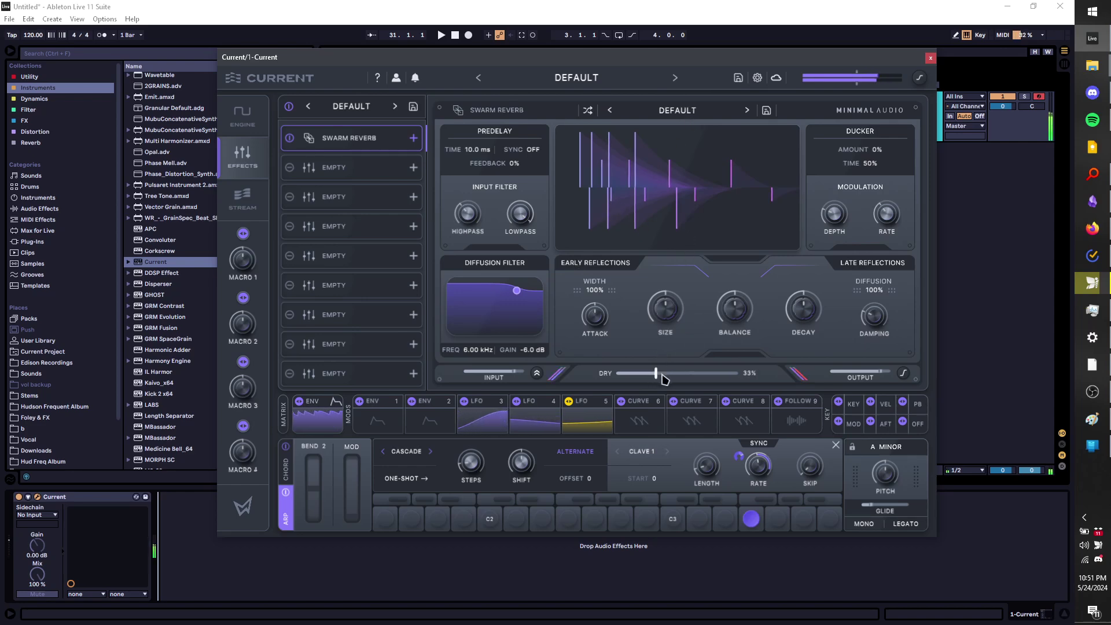
{"action": "left_click_drag", "start_coordinate": [653, 373], "coordinate": [684, 376]}
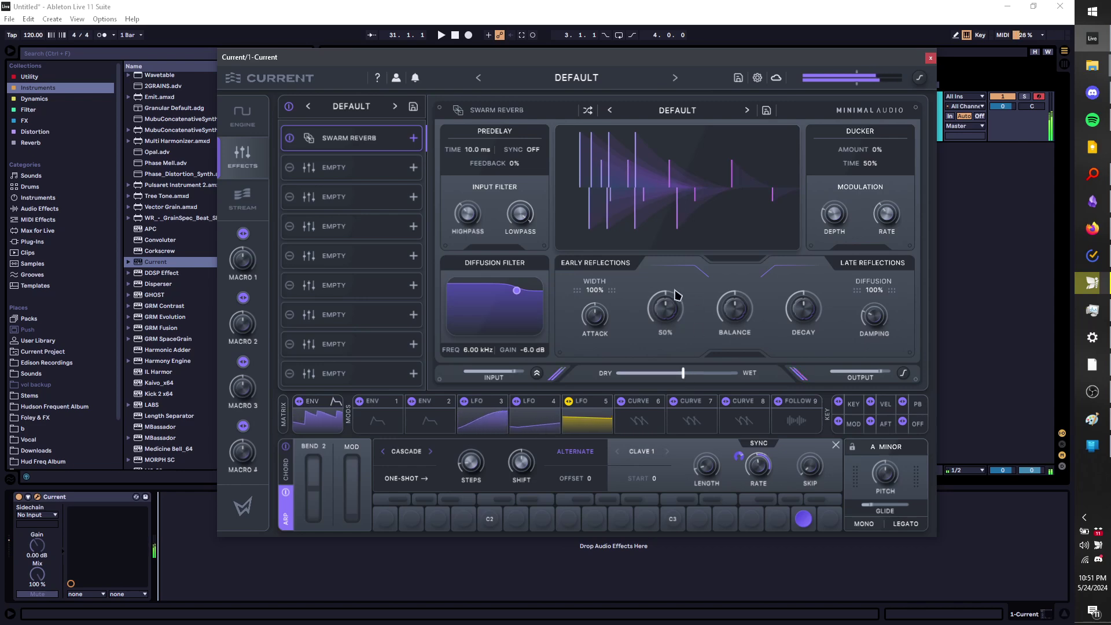
Raise Swarm Reverb's size, set its decay to about 61% and lower the dry/wet mix to mostly dry
{"action": "left_click_drag", "start_coordinate": [671, 316], "coordinate": [675, 300]}
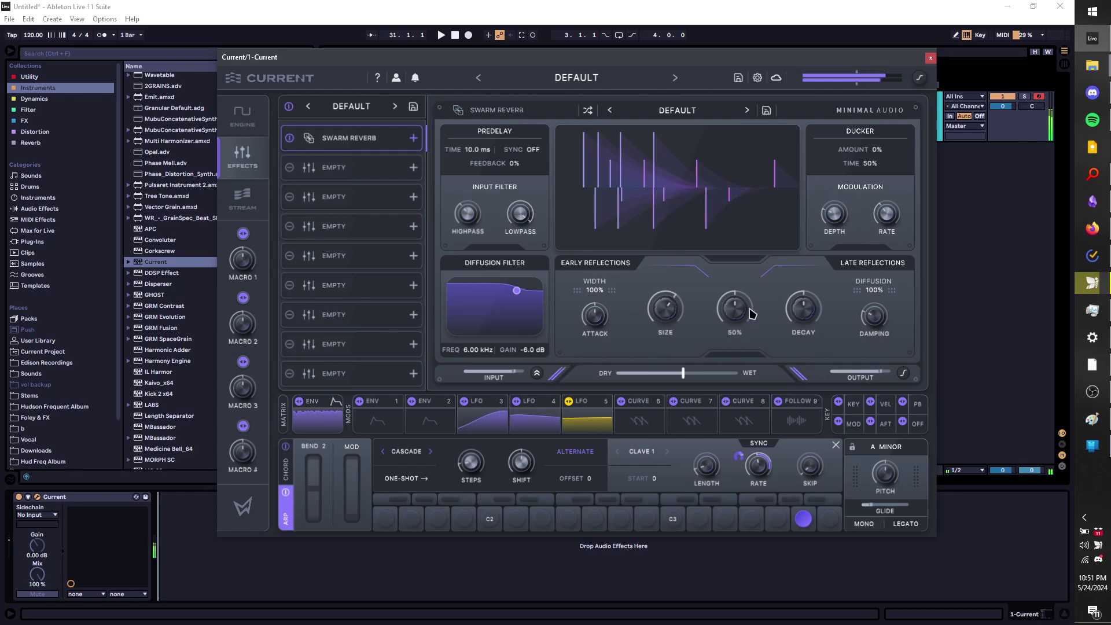
{"action": "left_click_drag", "start_coordinate": [810, 315], "coordinate": [812, 304]}
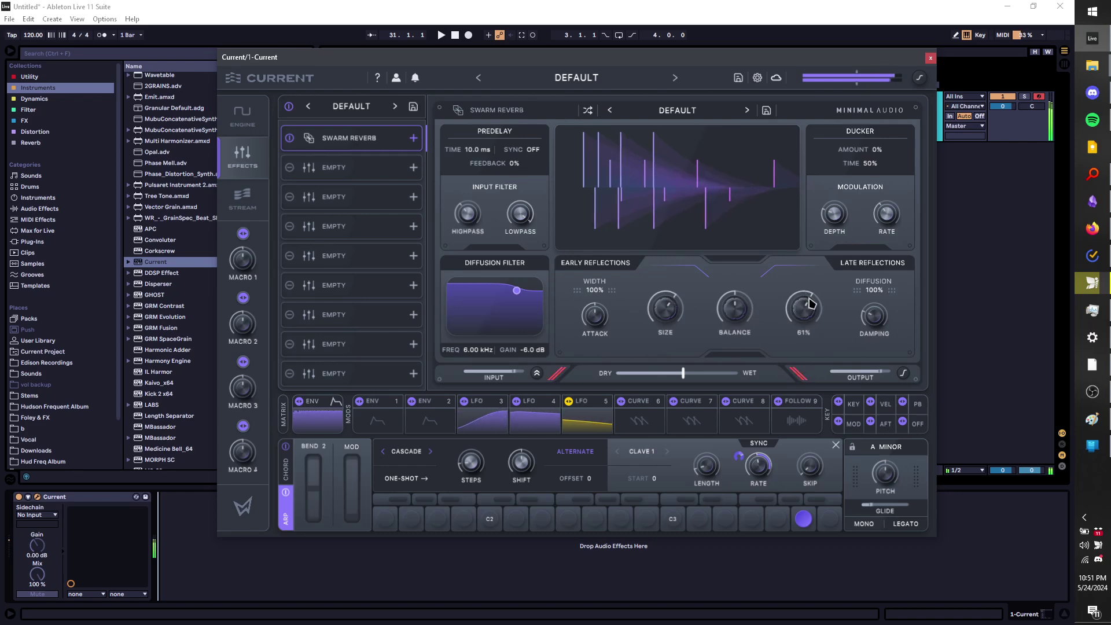
{"action": "left_click_drag", "start_coordinate": [687, 377], "coordinate": [654, 376]}
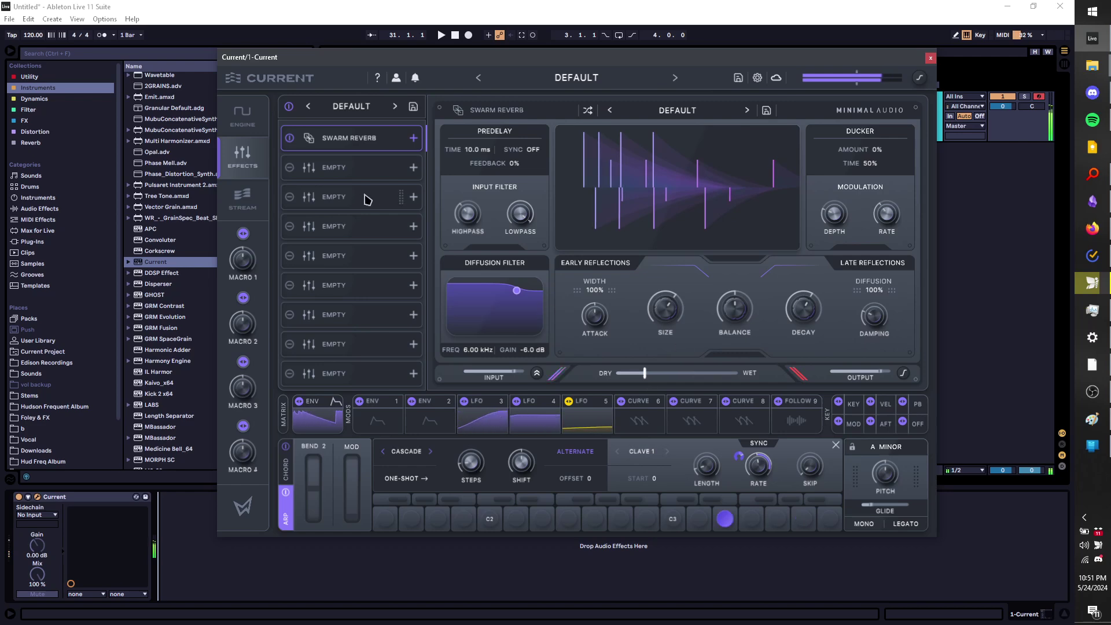
Turn on oscillator B in the synth engine and raise its level
{"action": "left_click", "coordinate": [242, 118]}
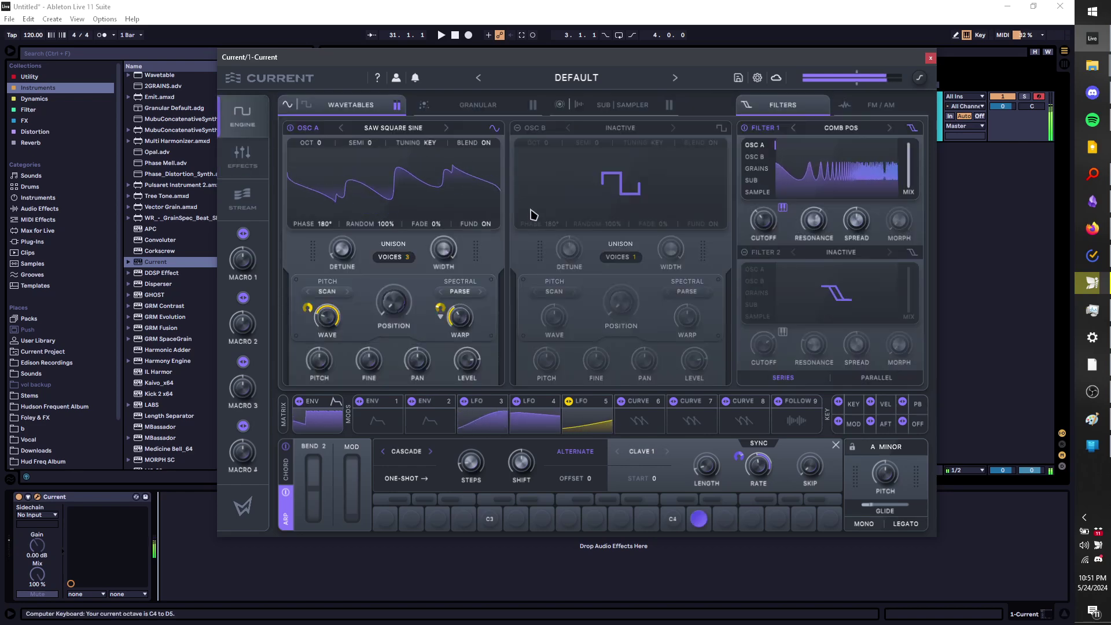
{"action": "left_click", "coordinate": [517, 128]}
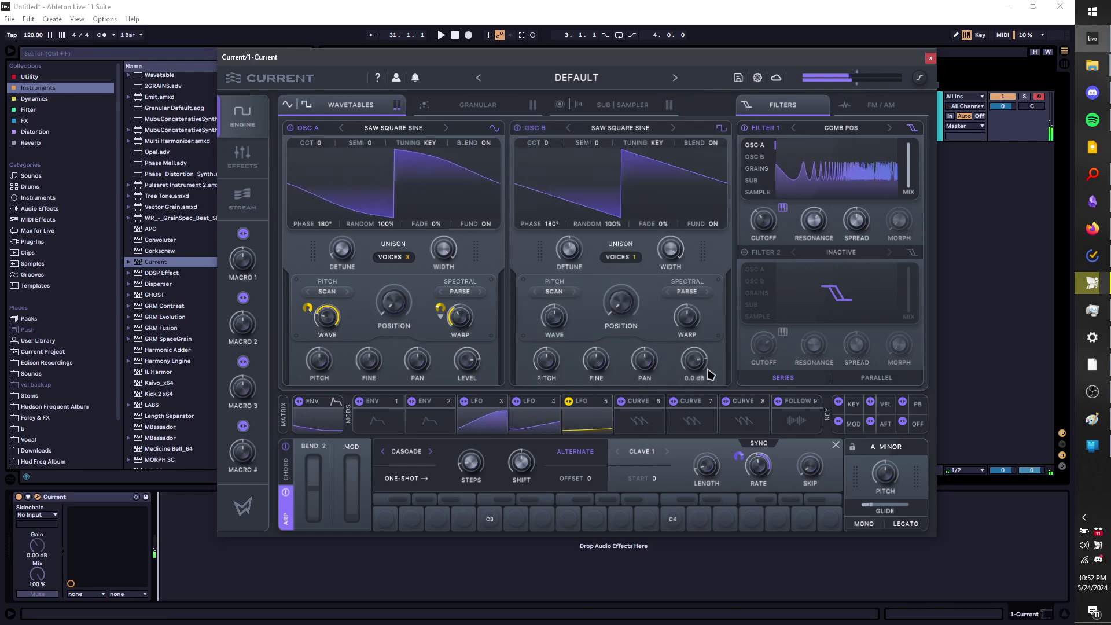
{"action": "mouse_move", "coordinate": [700, 373]}
{"action": "left_click_drag", "start_coordinate": [690, 383], "coordinate": [688, 365]}
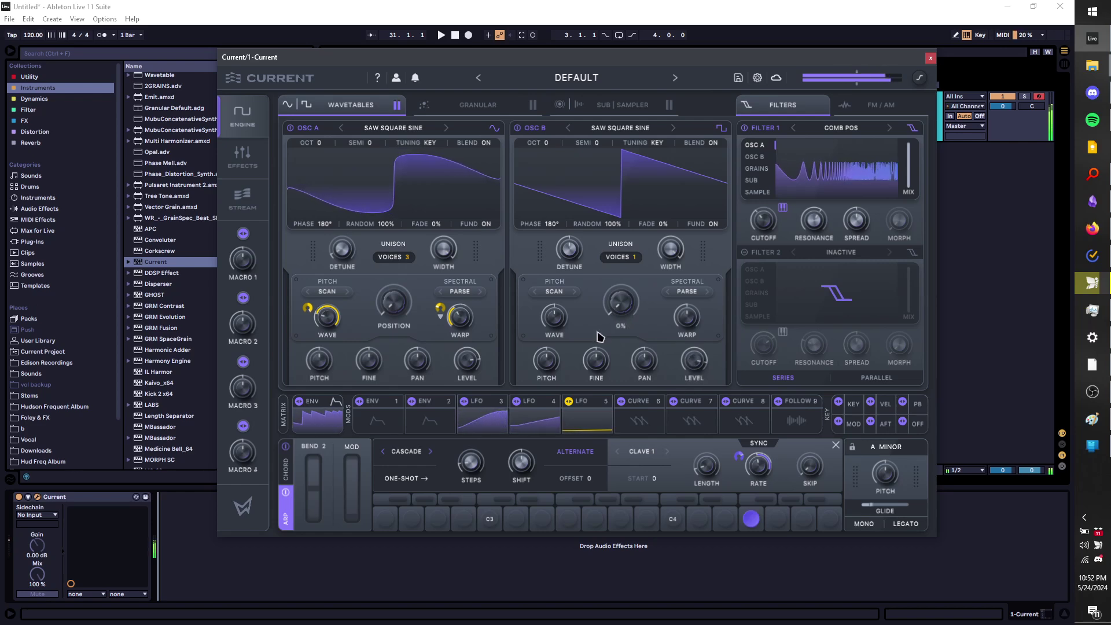
Reshape oscillator B with its Wave and Warp amounts, and set its octave to -1
{"action": "left_click_drag", "start_coordinate": [554, 326], "coordinate": [569, 272]}
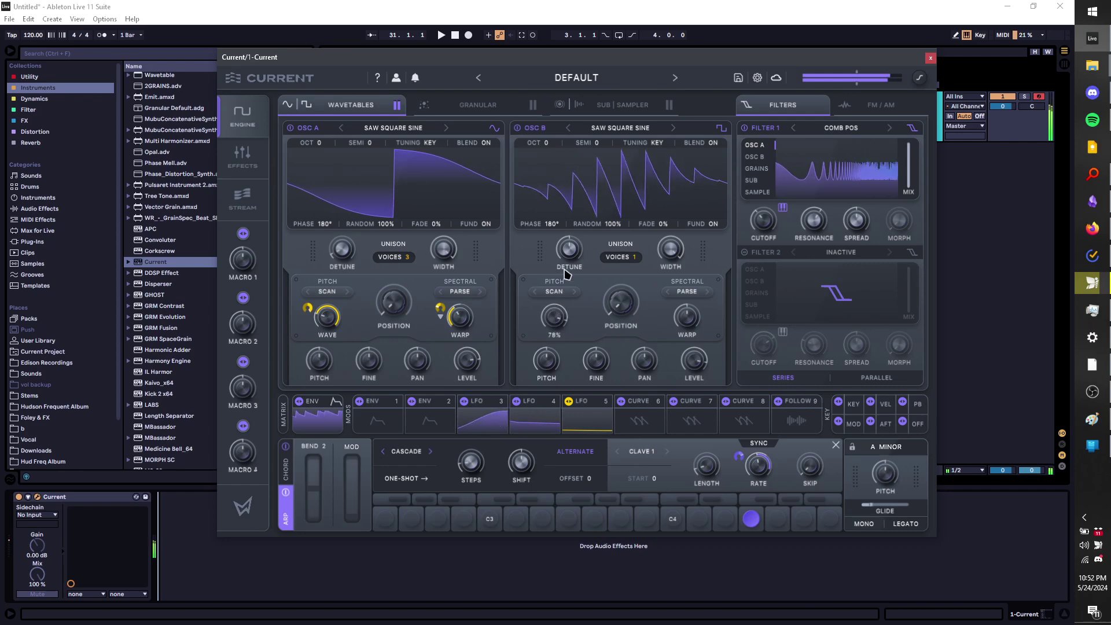
{"action": "left_click_drag", "start_coordinate": [687, 332], "coordinate": [694, 288]}
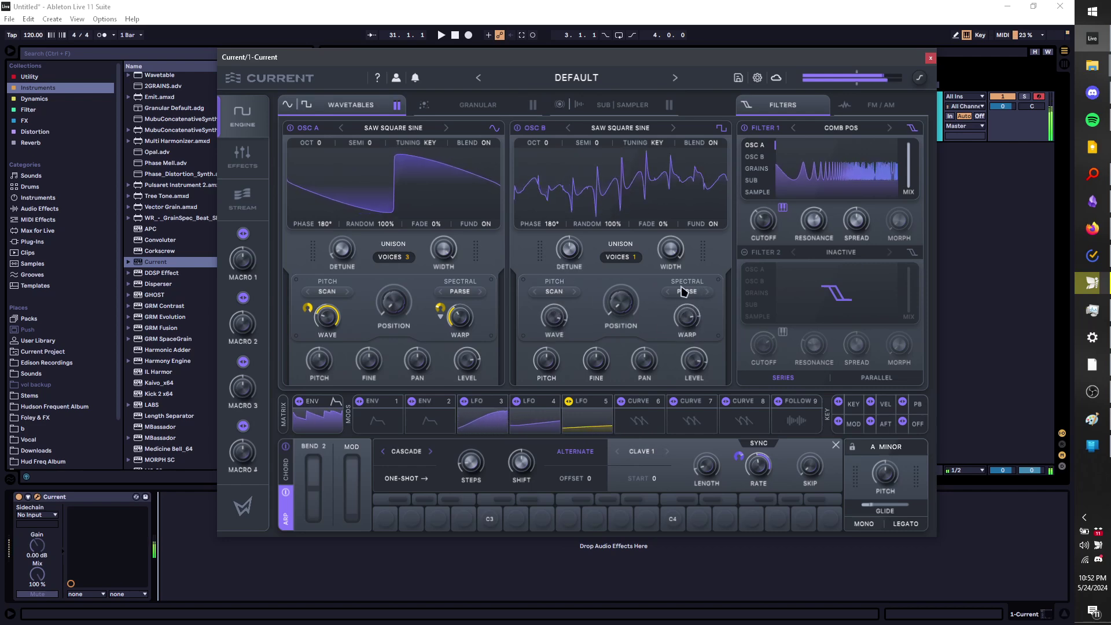
{"action": "left_click_drag", "start_coordinate": [553, 325], "coordinate": [535, 350]}
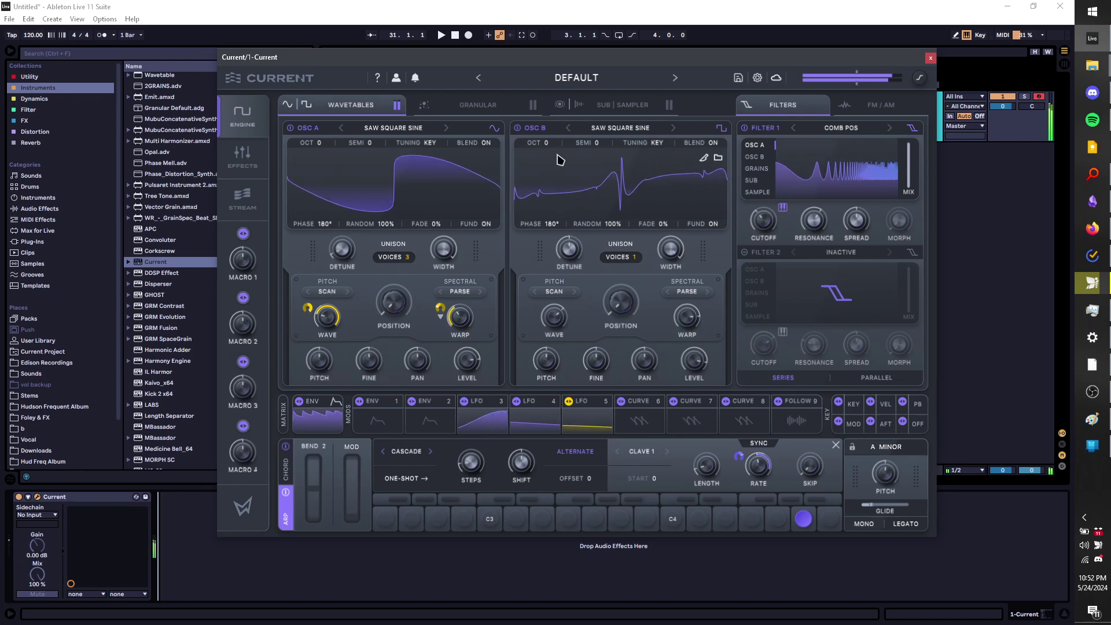
{"action": "left_click_drag", "start_coordinate": [548, 145], "coordinate": [548, 169]}
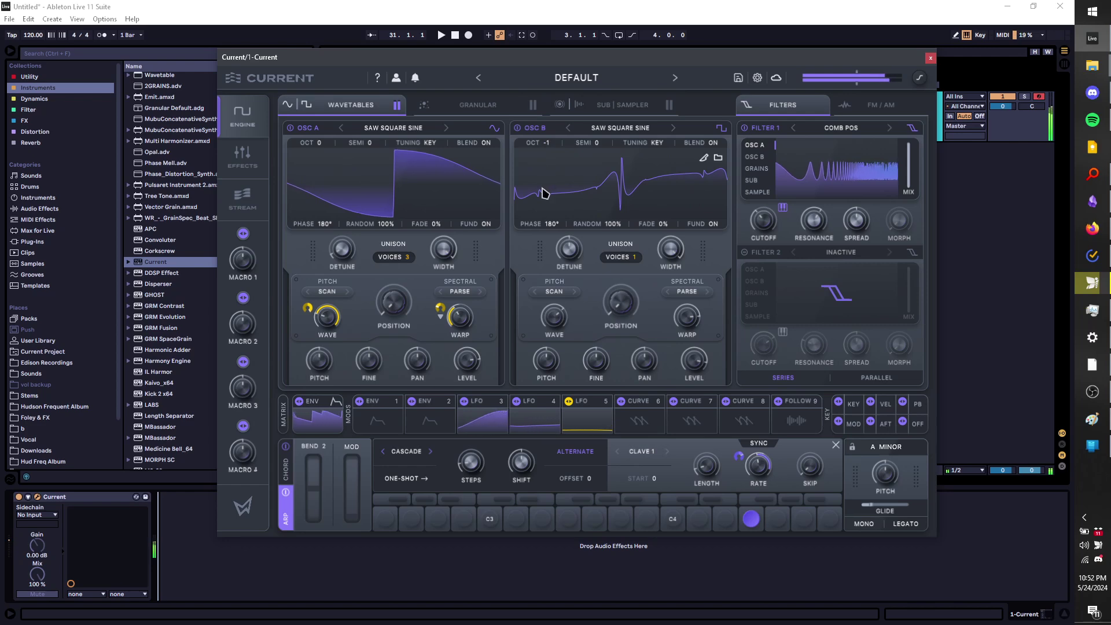
Turn off the arpeggiator and play single-key chords one octave lower, in the C3 to D4 range
{"action": "left_click", "coordinate": [485, 422]}
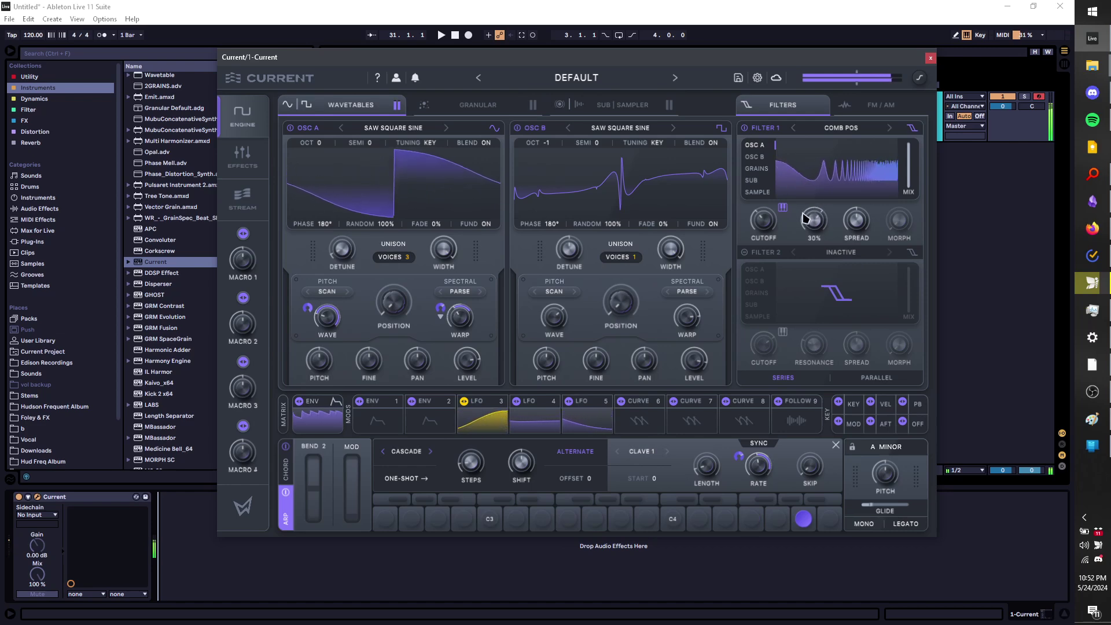
{"action": "left_click", "coordinate": [285, 495]}
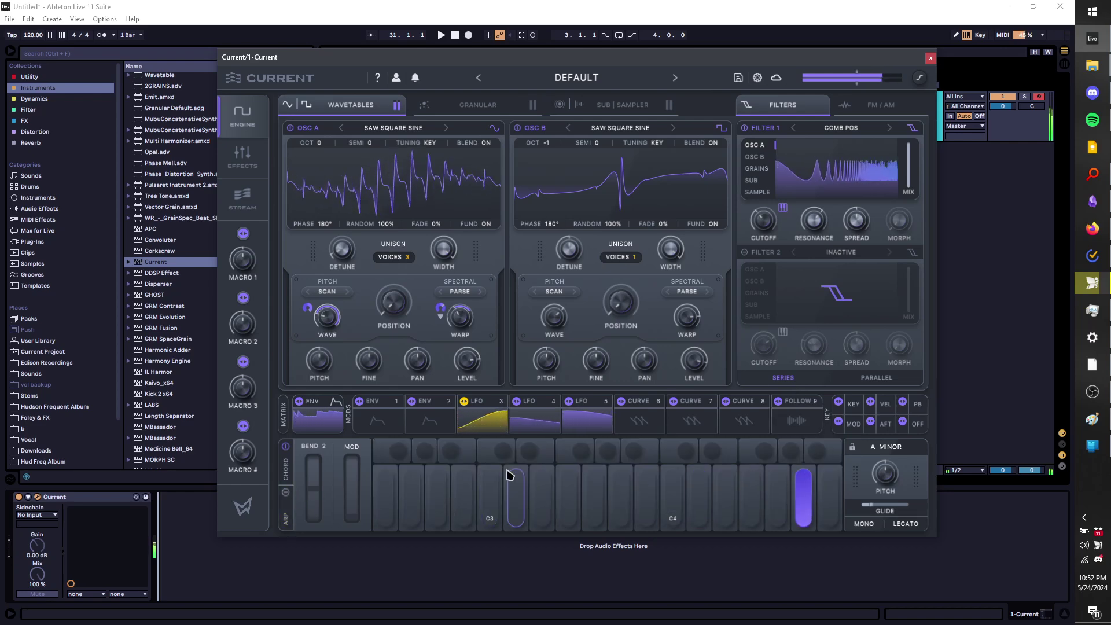
{"action": "key", "text": "z"}
{"action": "key", "text": "d"}
{"action": "key", "text": "h"}
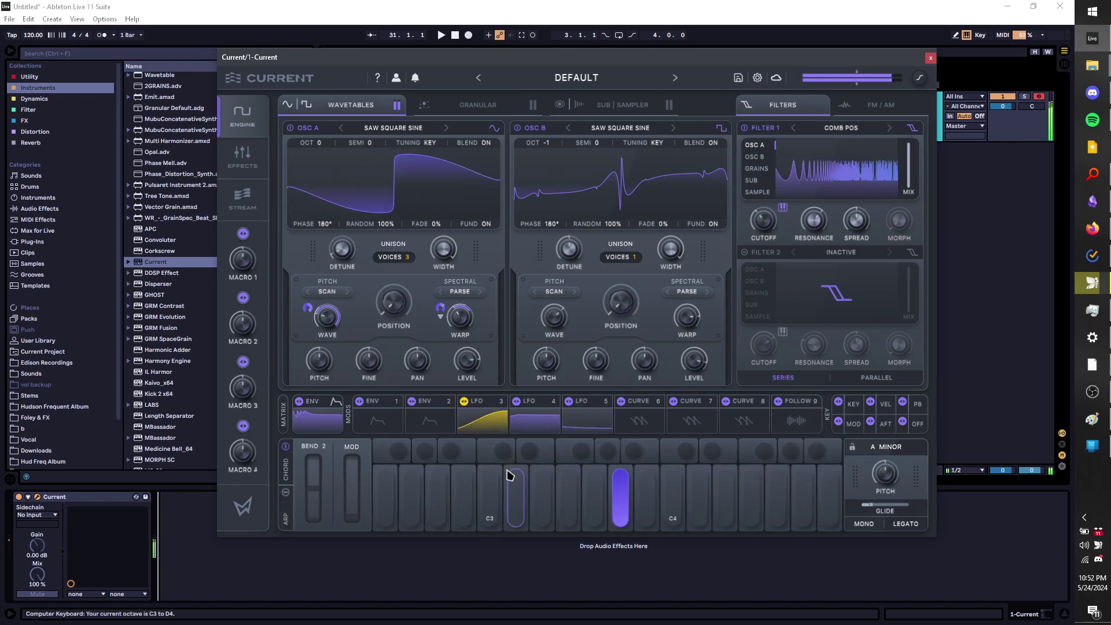
{"action": "key", "text": "f"}
{"action": "key", "text": "d"}
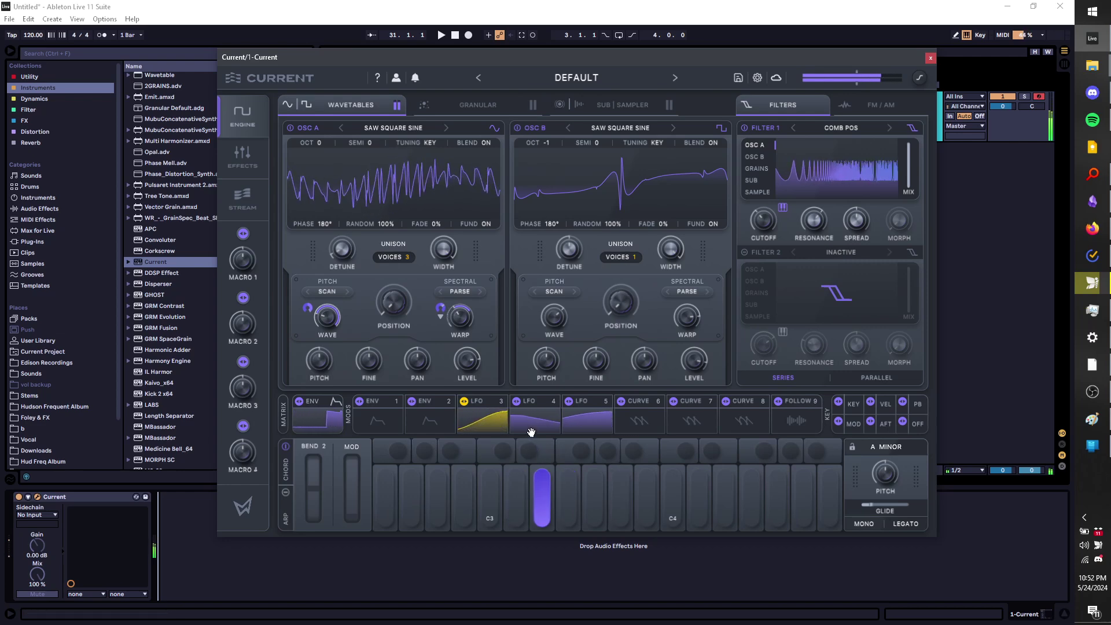
{"action": "key", "text": "h"}
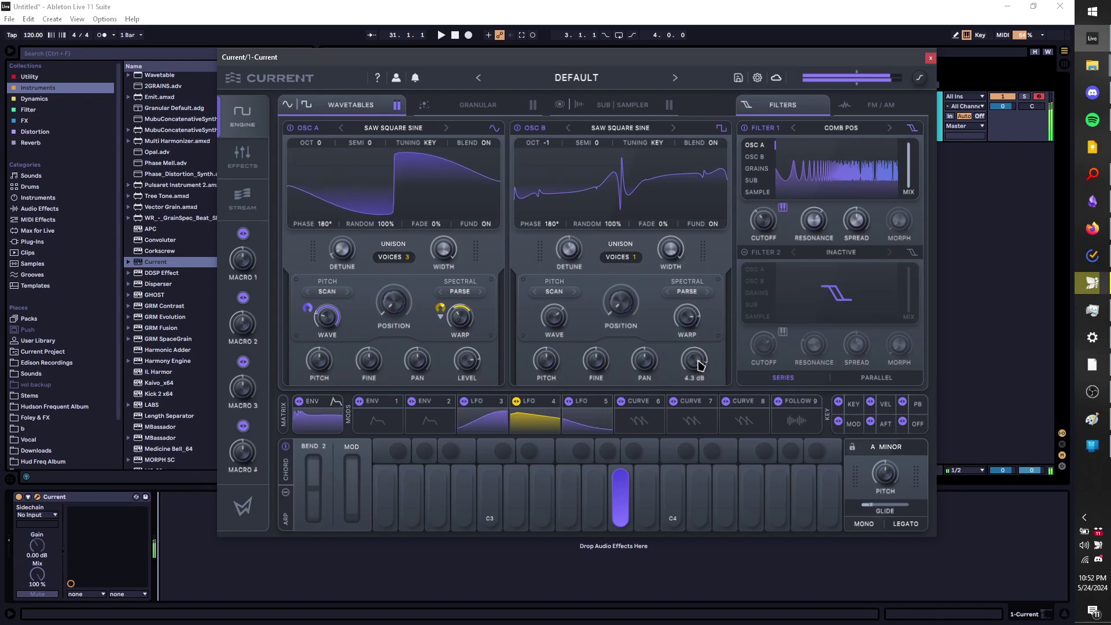
{"action": "key", "text": "s"}
{"action": "key", "text": "d"}
Raise oscillator B's wavetable position to well past halfway while playing notes to hear the change
{"action": "left_click_drag", "start_coordinate": [643, 331], "coordinate": [616, 236]}
{"action": "key", "text": "h"}
{"action": "key", "text": "f"}
{"action": "key", "text": "s"}
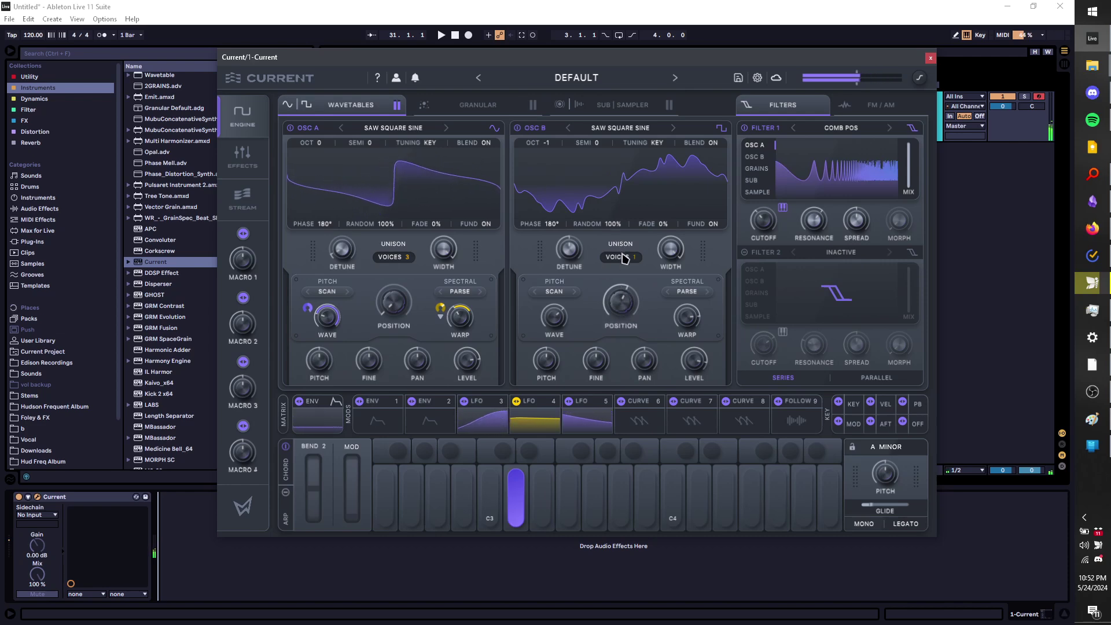
{"action": "key", "text": "f"}
{"action": "key", "text": "h"}
{"action": "left_click_drag", "start_coordinate": [631, 300], "coordinate": [632, 295]}
{"action": "key", "text": "s"}
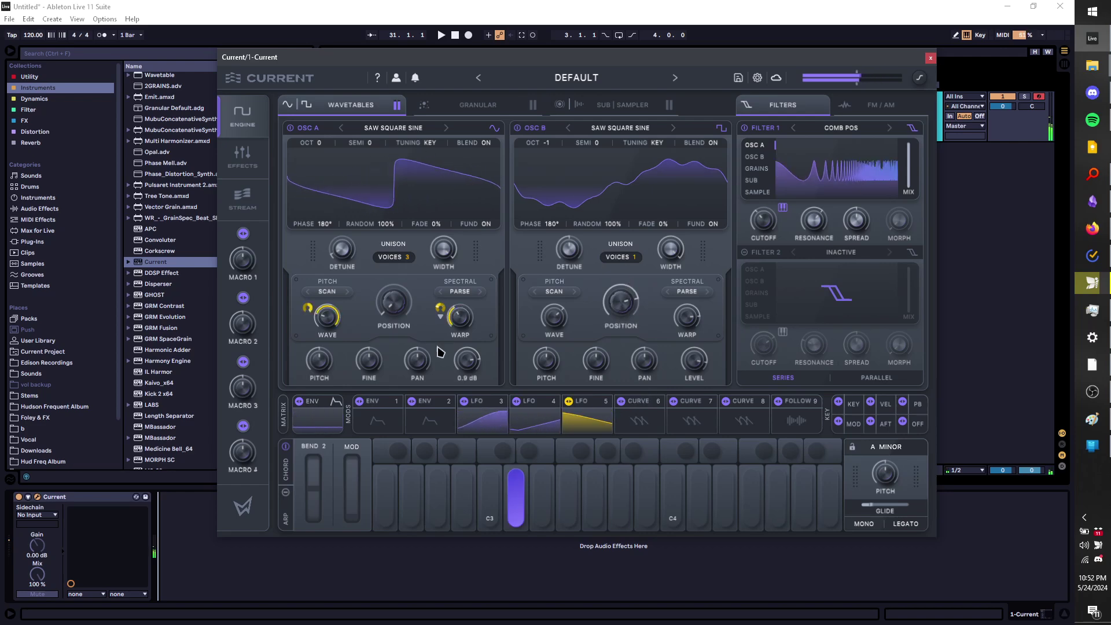
{"action": "key", "text": "d"}
Lengthen the decay of the amp envelope by moving its sustain point further along the curve
{"action": "left_click", "coordinate": [317, 414]}
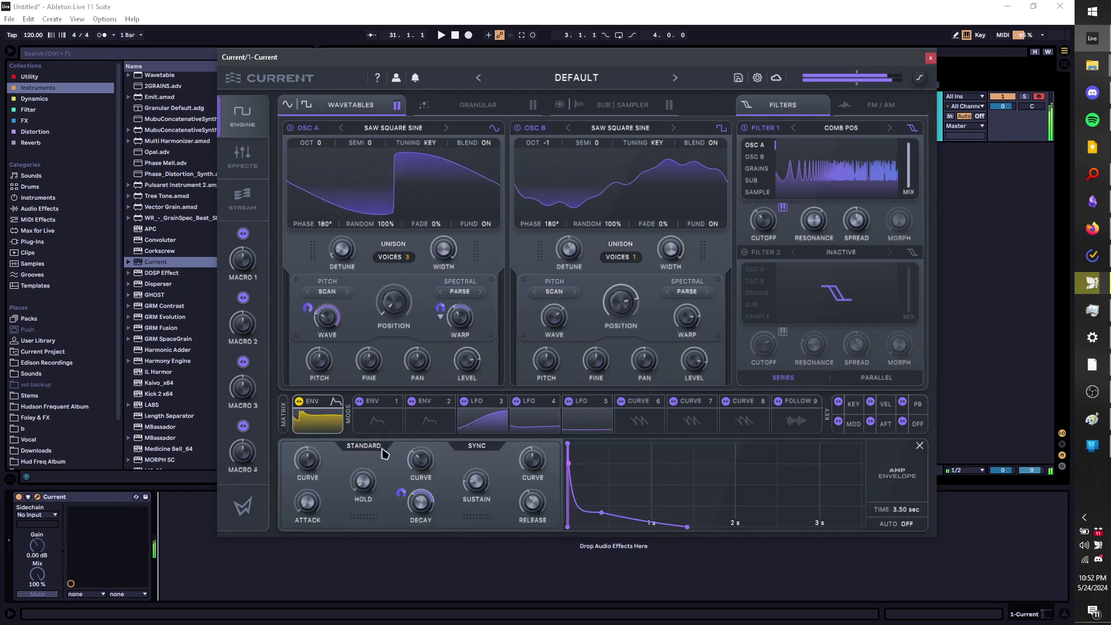
{"action": "left_click_drag", "start_coordinate": [581, 509], "coordinate": [630, 511]}
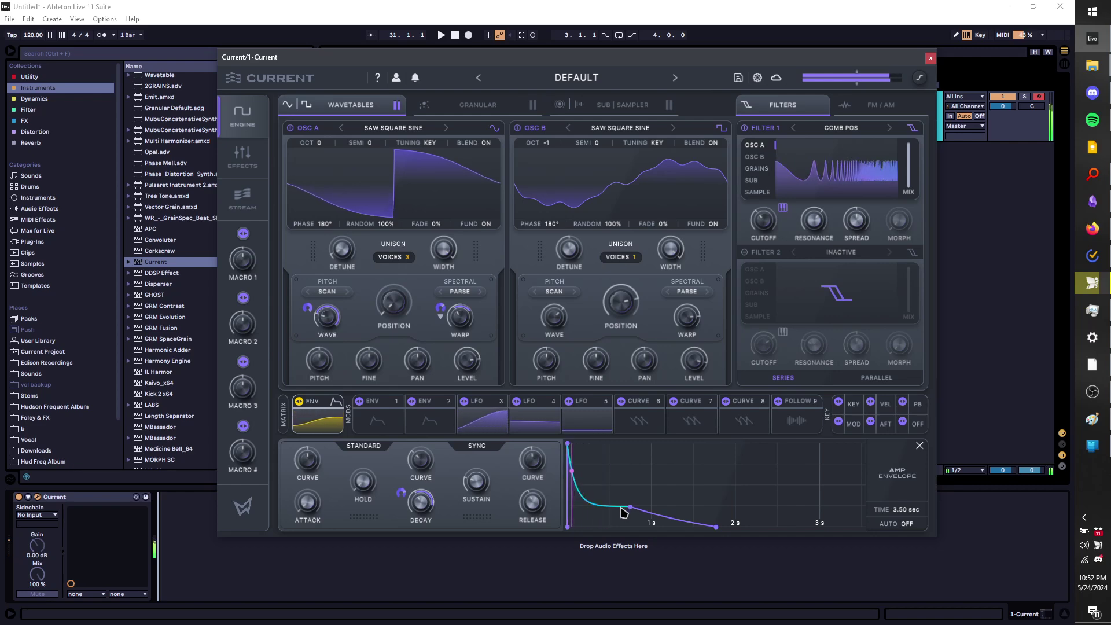
{"action": "key", "text": "x"}
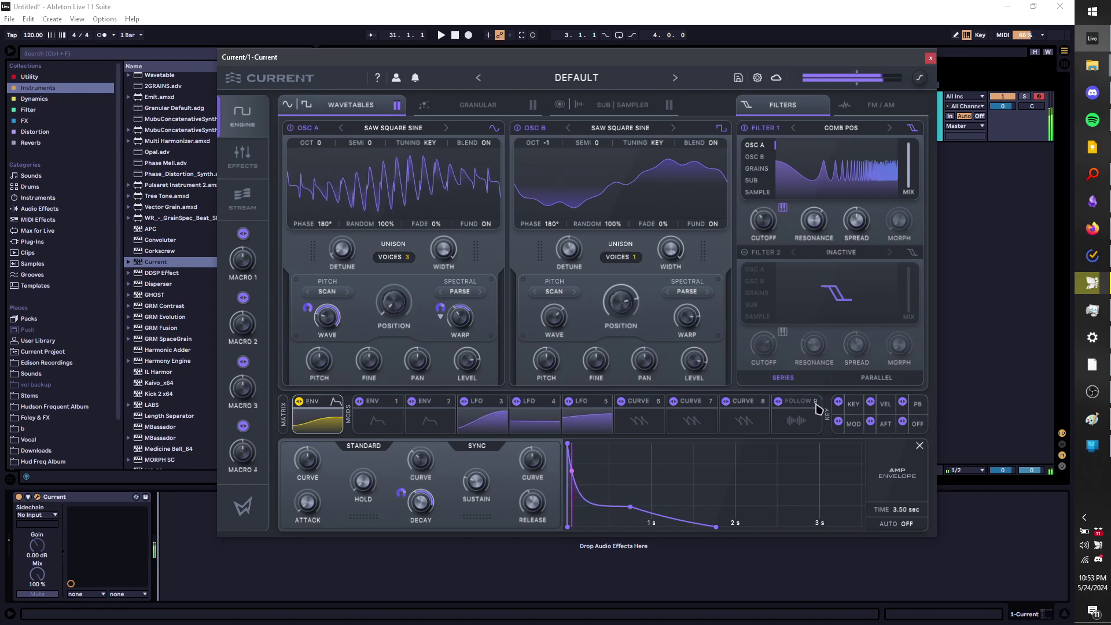
Play notes in the C3 to D4 range and switch oscillator A's pitch warp mode to Series
{"action": "key", "text": "z"}
{"action": "key", "text": "a"}
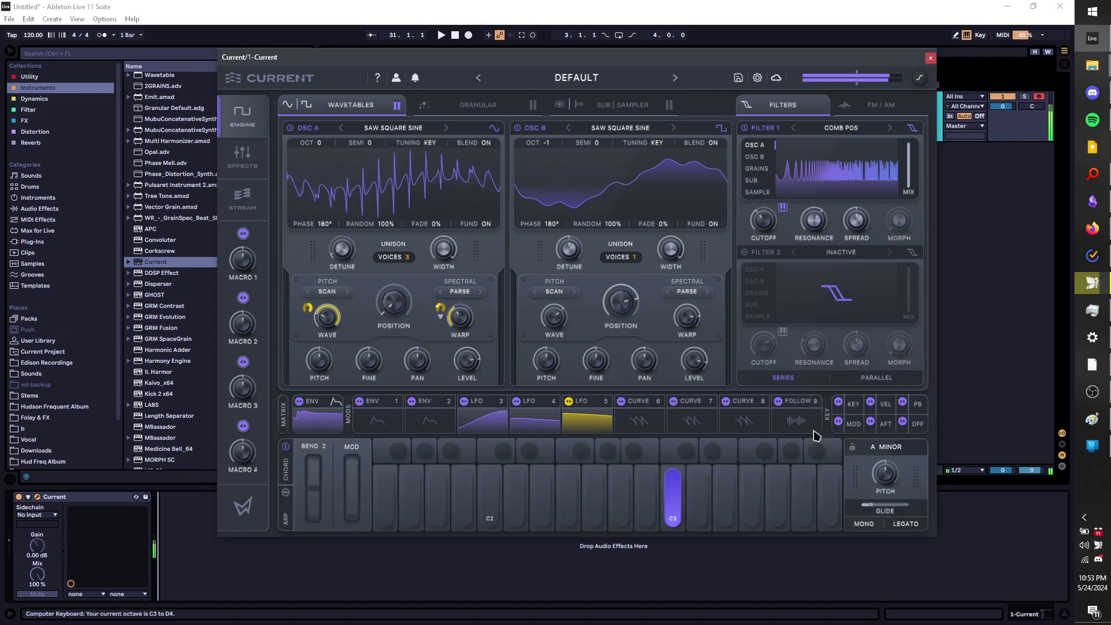
{"action": "key", "text": "d"}
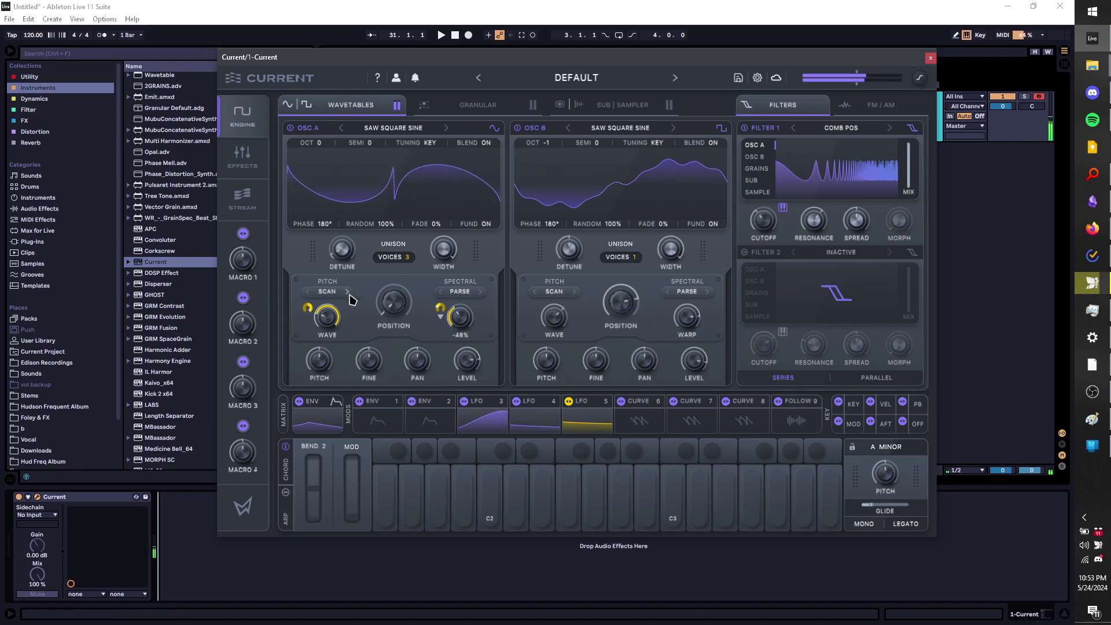
{"action": "key", "text": "d"}
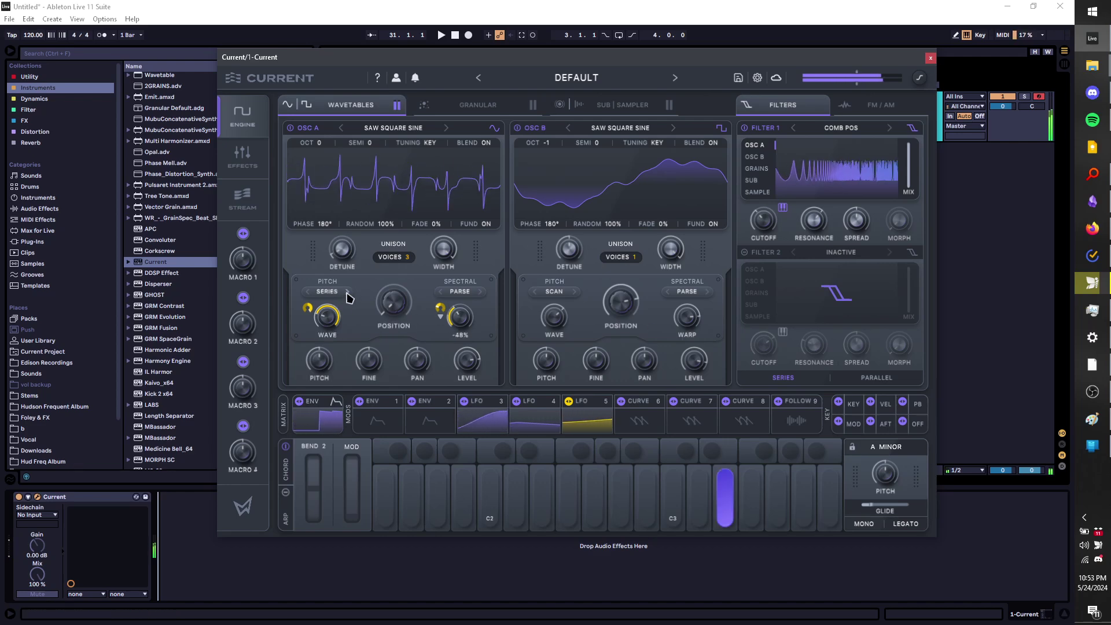
{"action": "key", "text": "g"}
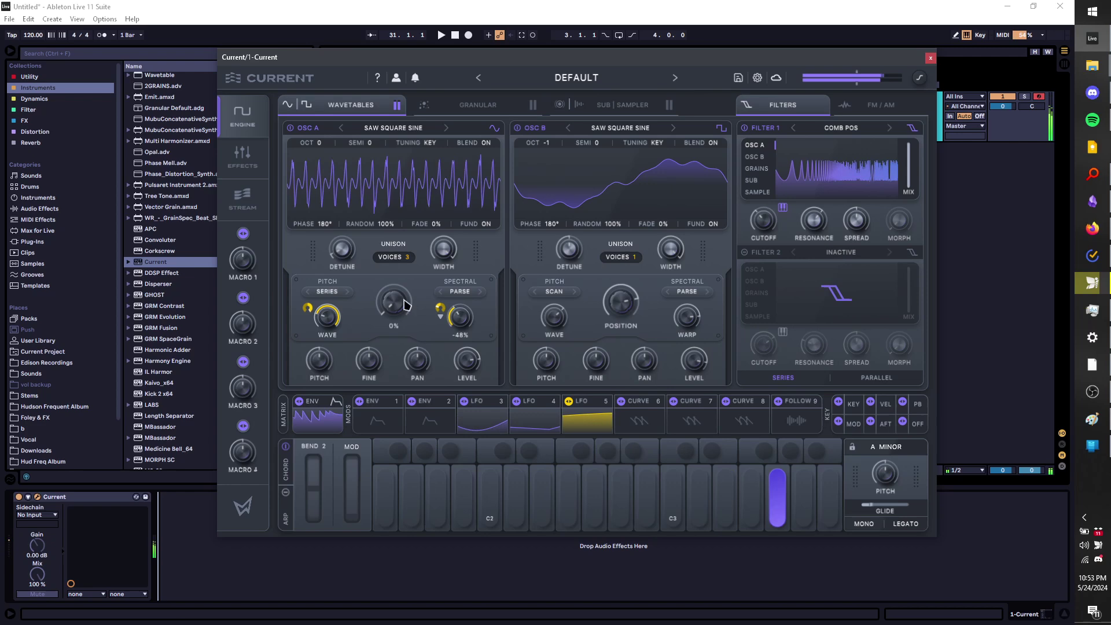
Change oscillator A's spectral warp mode to Phaser and play a few notes with it
{"action": "left_click", "coordinate": [478, 292]}
{"action": "key", "text": "s"}
{"action": "key", "text": "d"}
{"action": "key", "text": "g"}
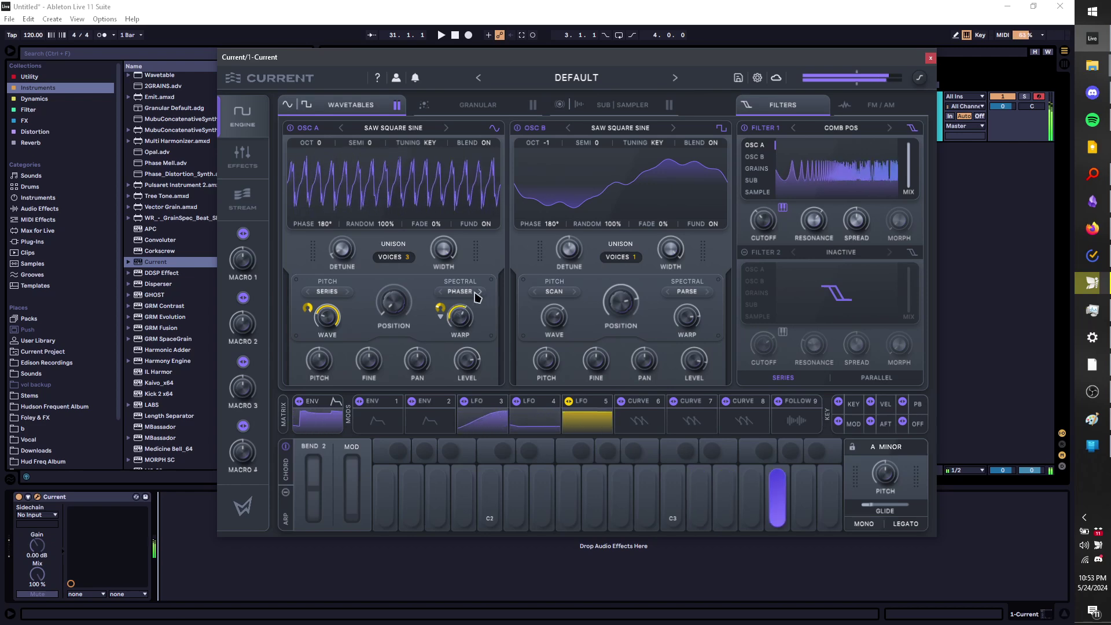
Move oscillator A's pitch warp mode through Sync to Press, playing notes down into the C2 to D3 range
{"action": "left_click", "coordinate": [348, 293]}
{"action": "key", "text": "s"}
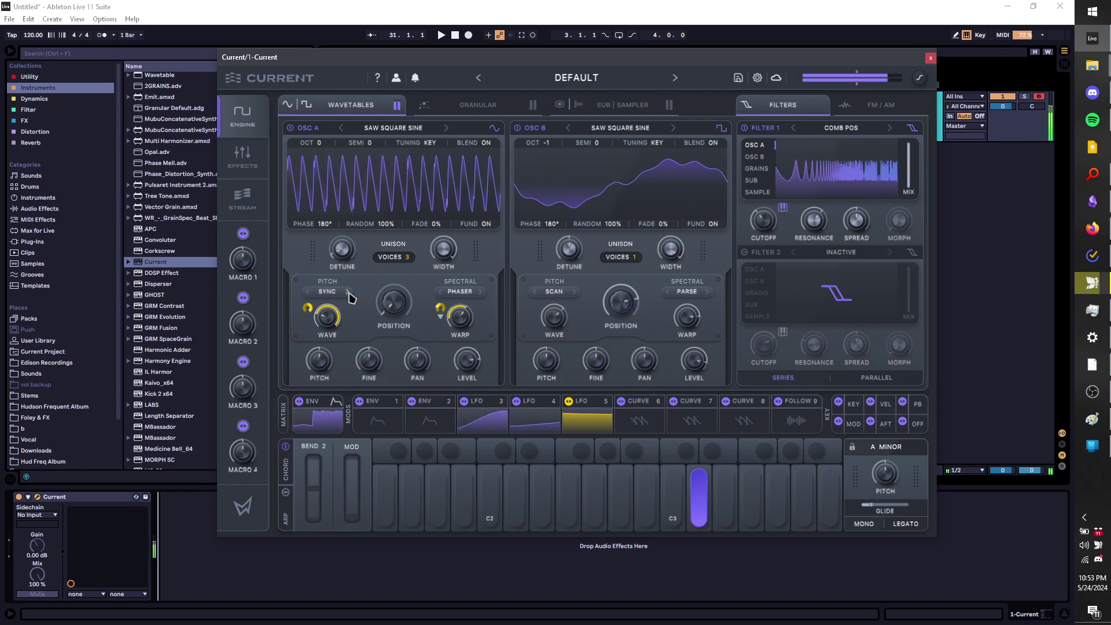
{"action": "mouse_move", "coordinate": [329, 318]}
{"action": "left_click", "coordinate": [348, 292]}
{"action": "key", "text": "z"}
{"action": "key", "text": "d"}
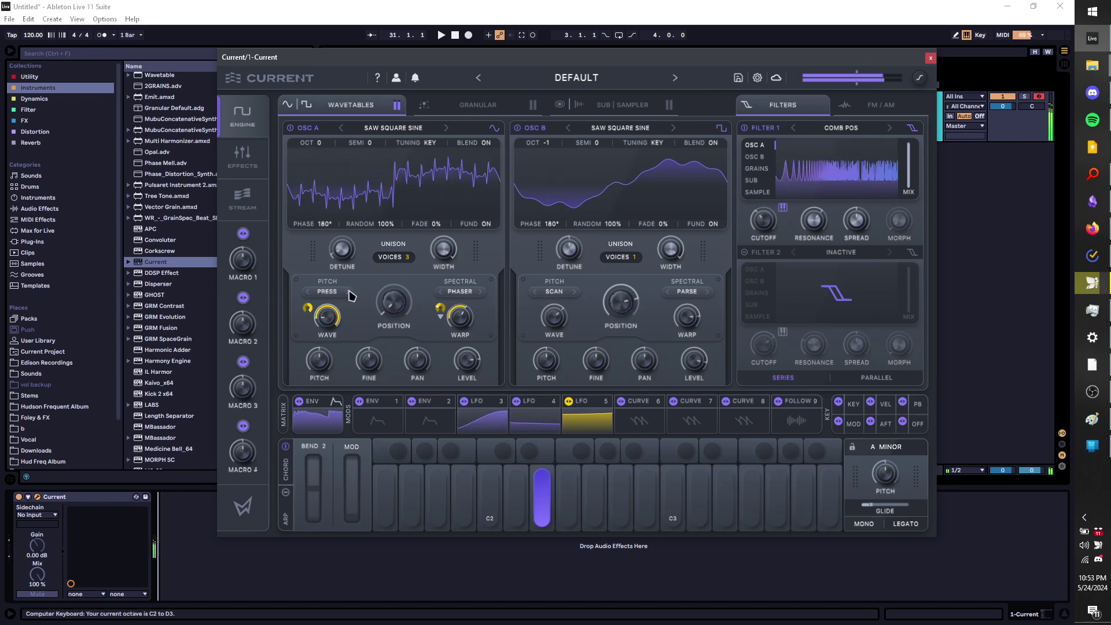
{"action": "key", "text": "g"}
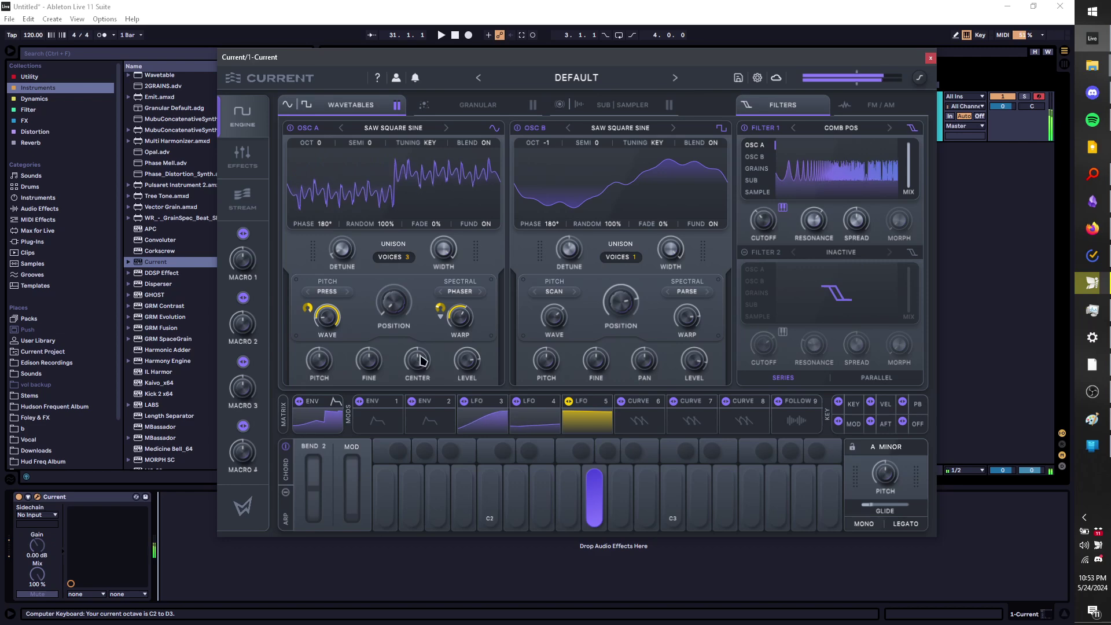
Audition the Press and Phaser sound by playing chords in the C2 octave and one octave higher
{"action": "mouse_move", "coordinate": [382, 351]}
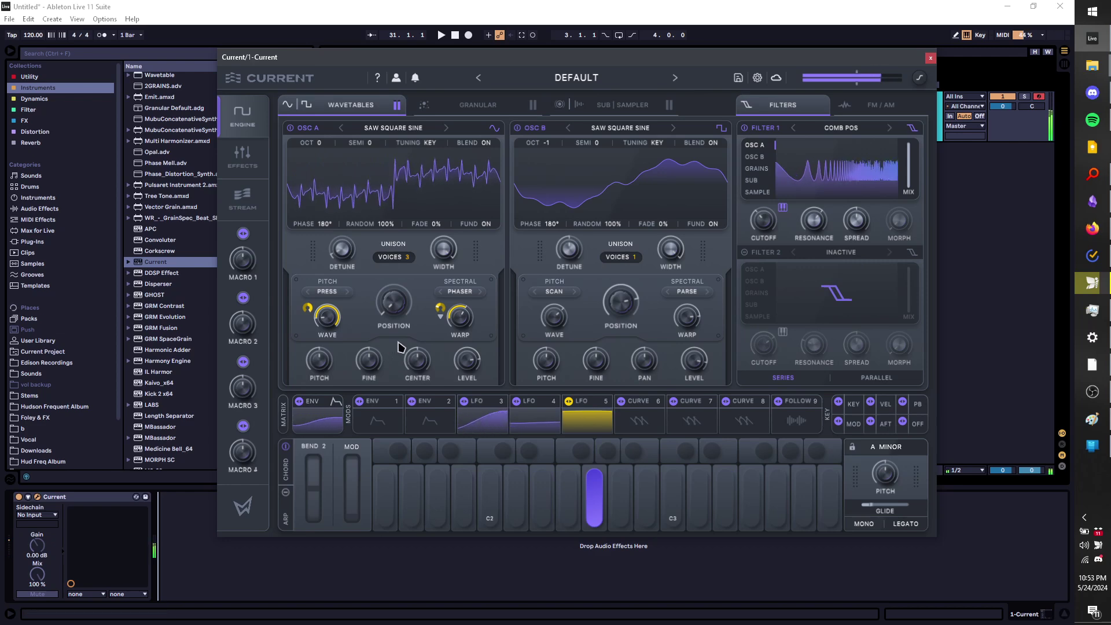
{"action": "key", "text": "j"}
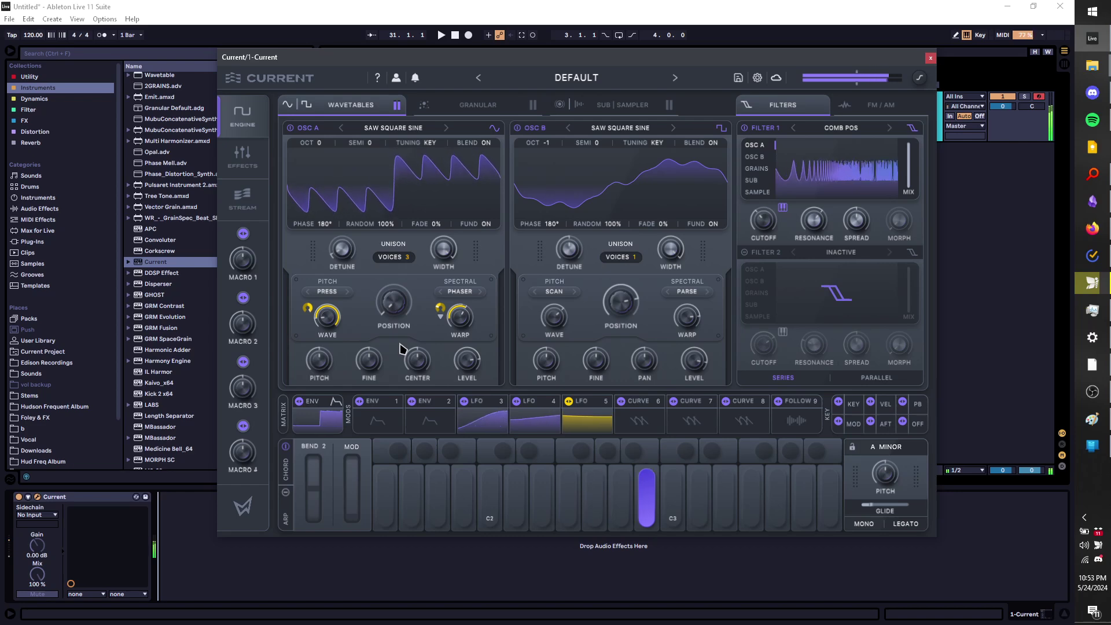
{"action": "key", "text": "k"}
{"action": "key", "text": "s"}
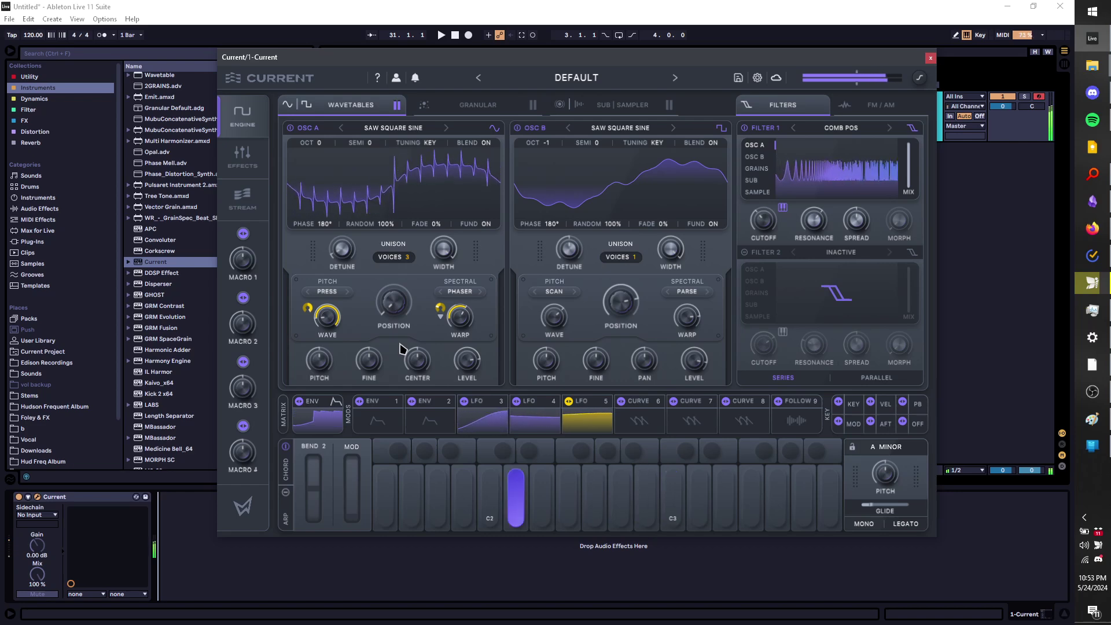
{"action": "key", "text": "h"}
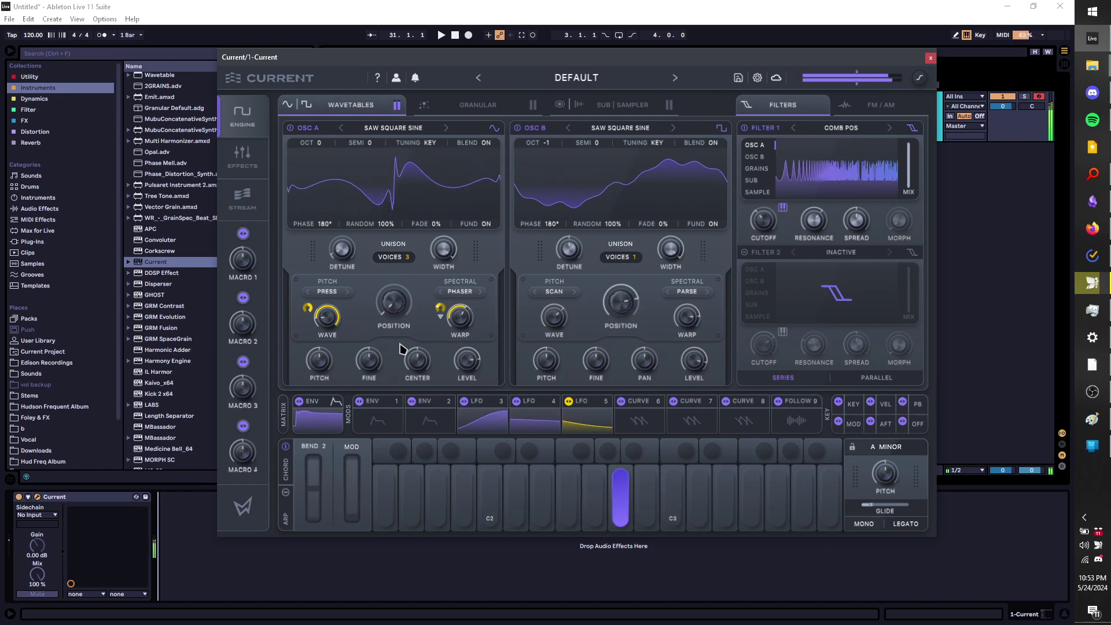
{"action": "key", "text": "j"}
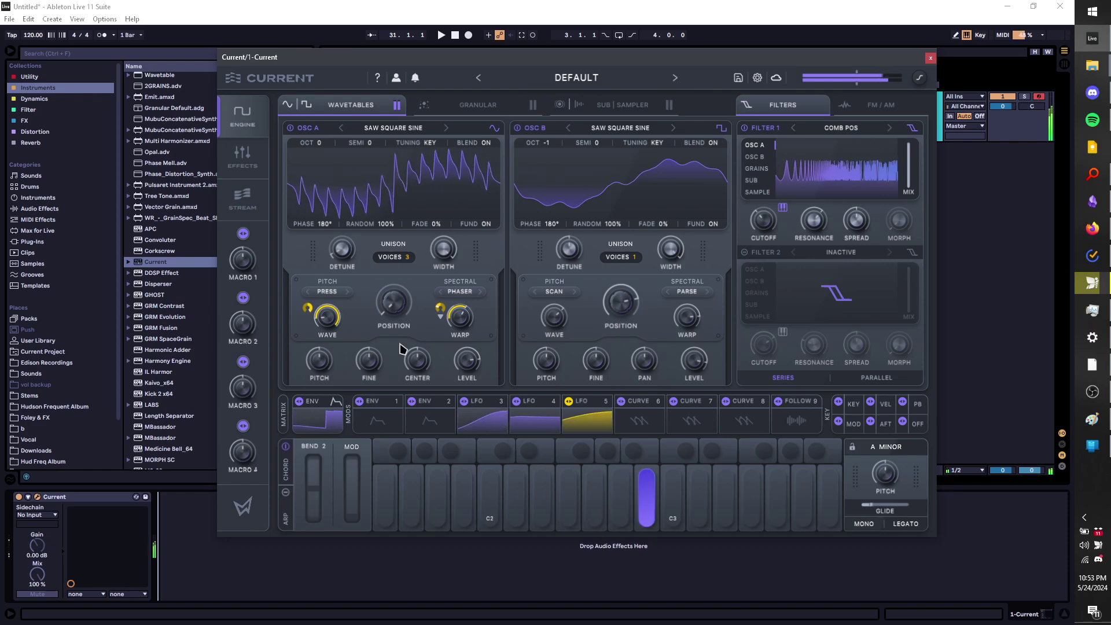
{"action": "key", "text": "k"}
{"action": "key", "text": "x"}
{"action": "key", "text": "j"}
{"action": "key", "text": "h"}
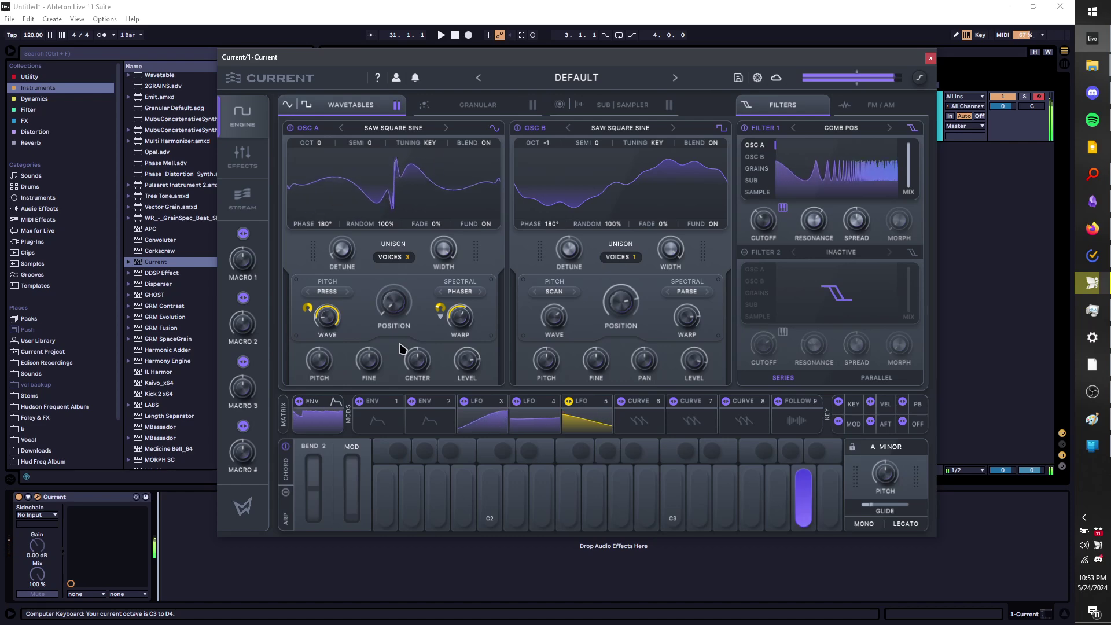
{"action": "key", "text": "d"}
{"action": "key", "text": "g"}
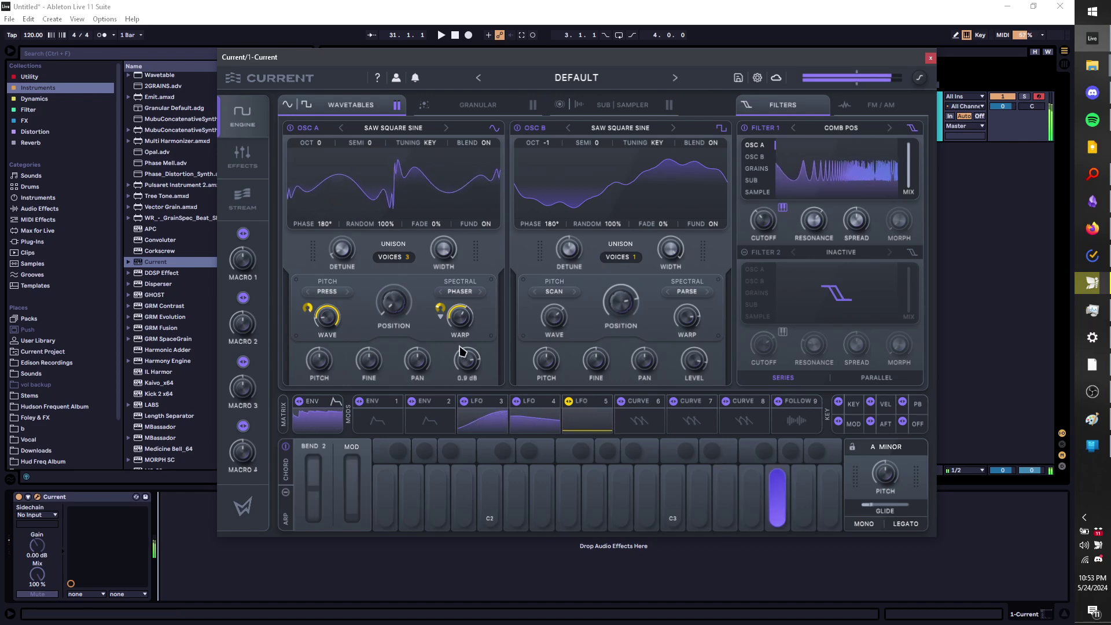
Audition oscillator A's Press and Phaser warp sound with single notes in the C3 to D4 range
{"action": "key", "text": "f"}
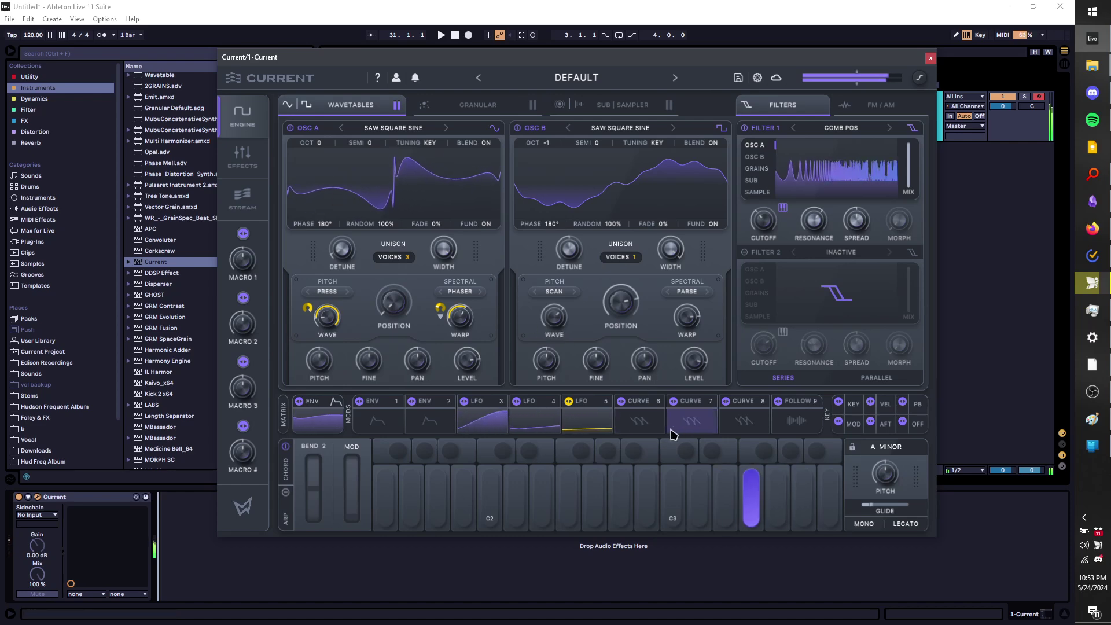
{"action": "key", "text": "j"}
{"action": "key", "text": "g"}
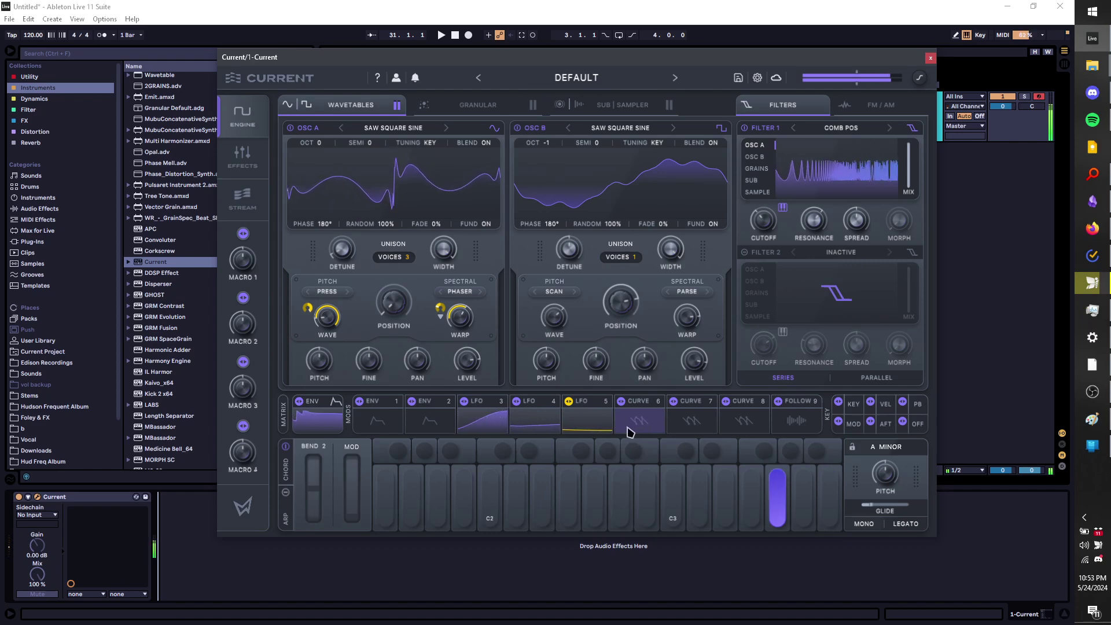
{"action": "key", "text": "d"}
Try modulating oscillator A's pan with LFO 3 in bipolar mode, play a note, and remove the assignment
{"action": "left_click", "coordinate": [535, 421]}
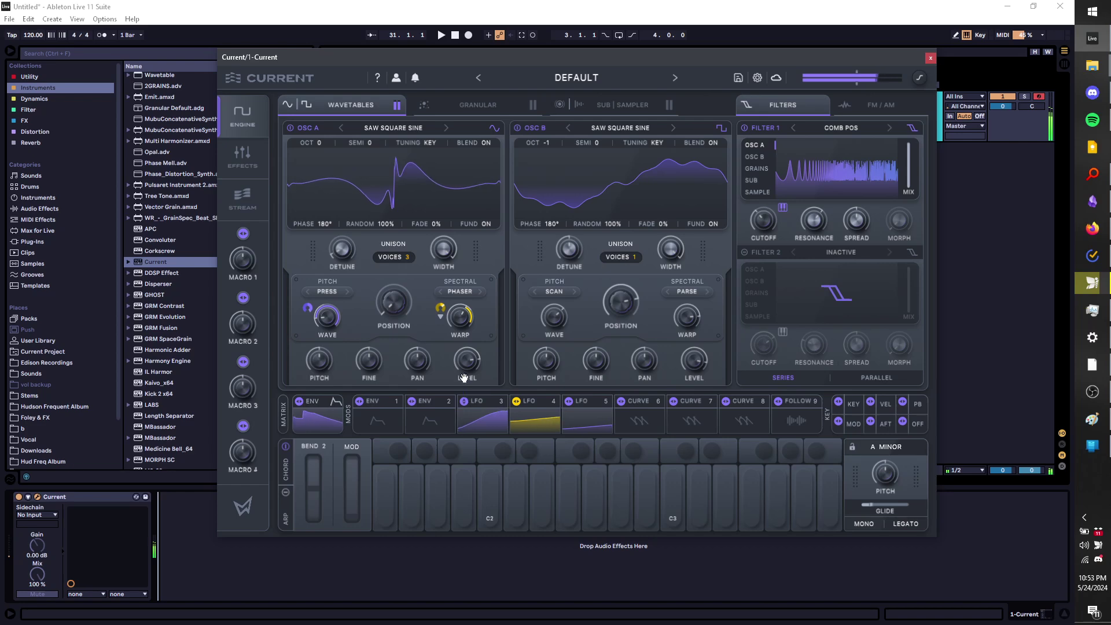
{"action": "left_click_drag", "start_coordinate": [463, 401], "coordinate": [418, 361]}
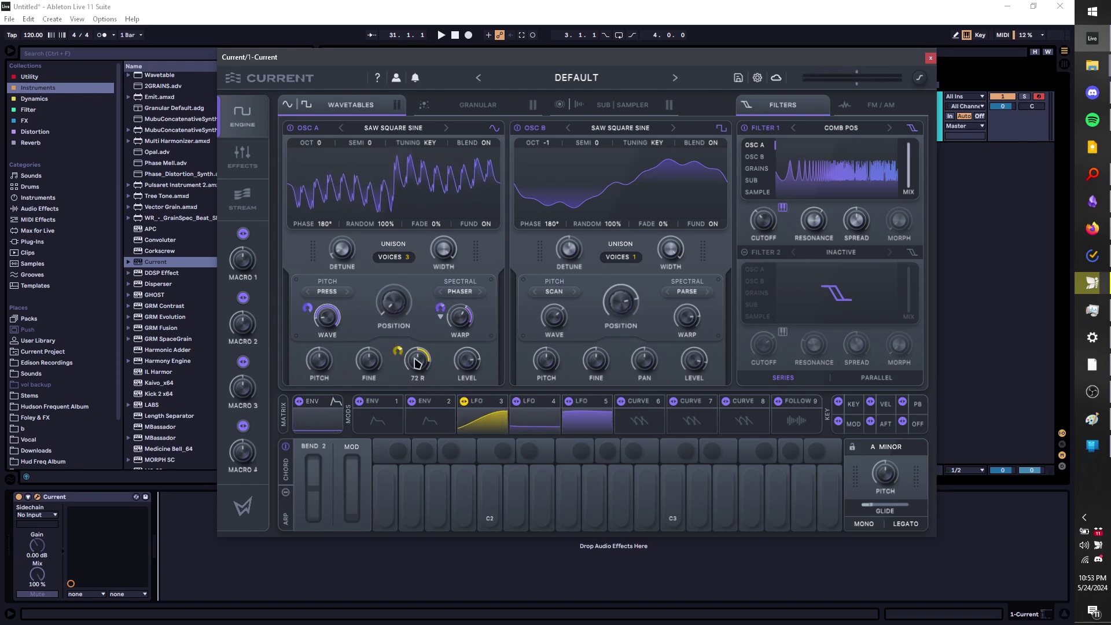
{"action": "right_click", "coordinate": [397, 349]}
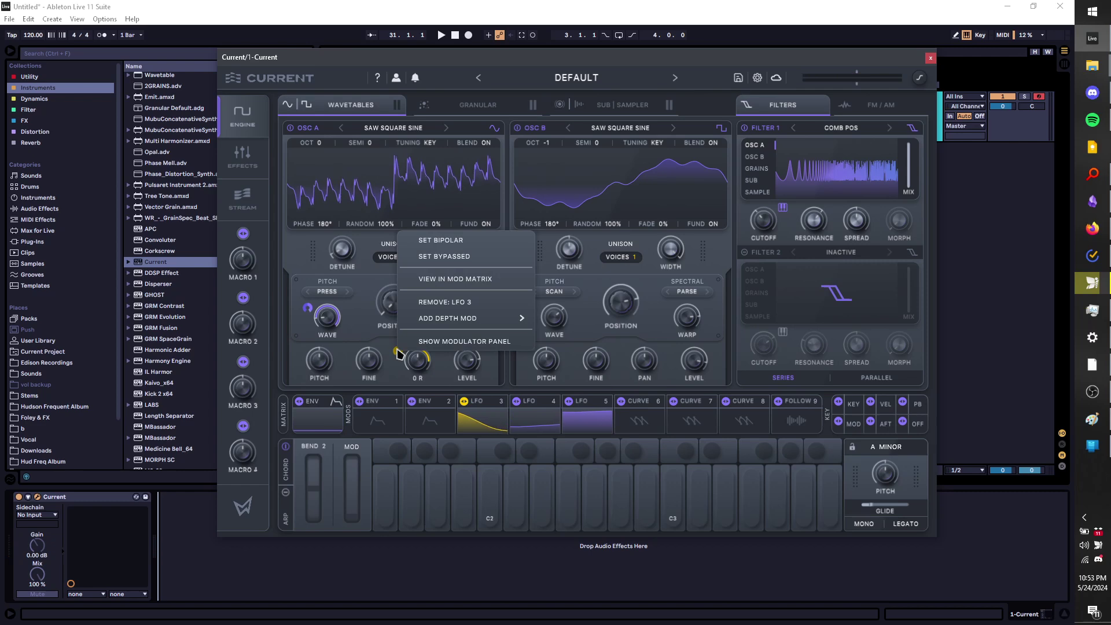
{"action": "left_click", "coordinate": [430, 245]}
{"action": "key", "text": "d"}
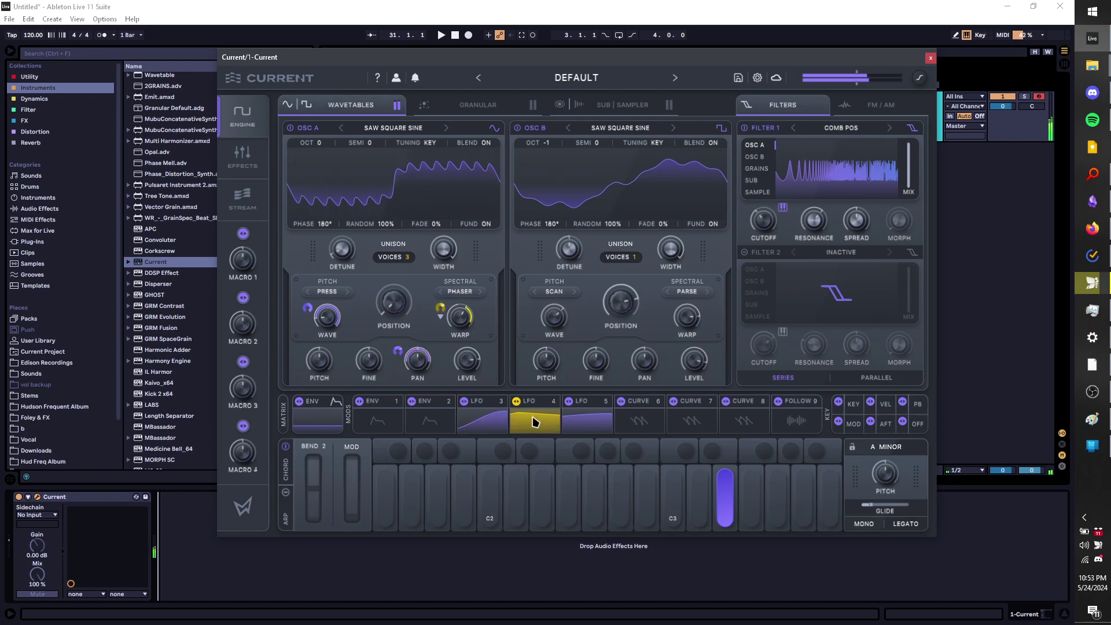
{"action": "right_click", "coordinate": [398, 351]}
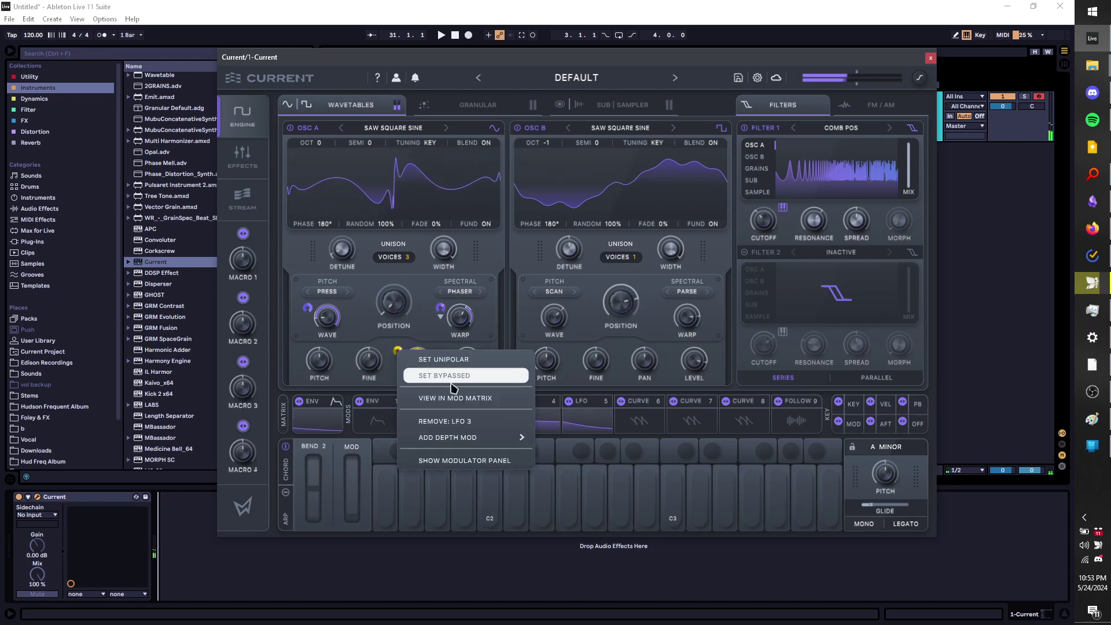
{"action": "left_click", "coordinate": [458, 422]}
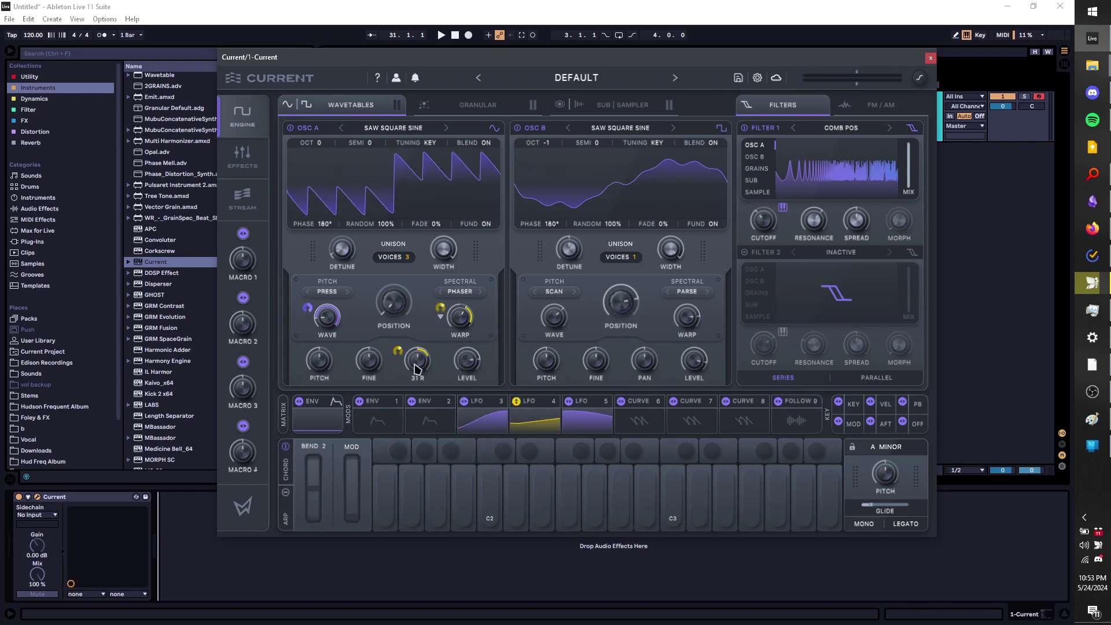
Modulate oscillator A's pan with LFO 4 and set that modulation to bipolar
{"action": "right_click", "coordinate": [398, 350]}
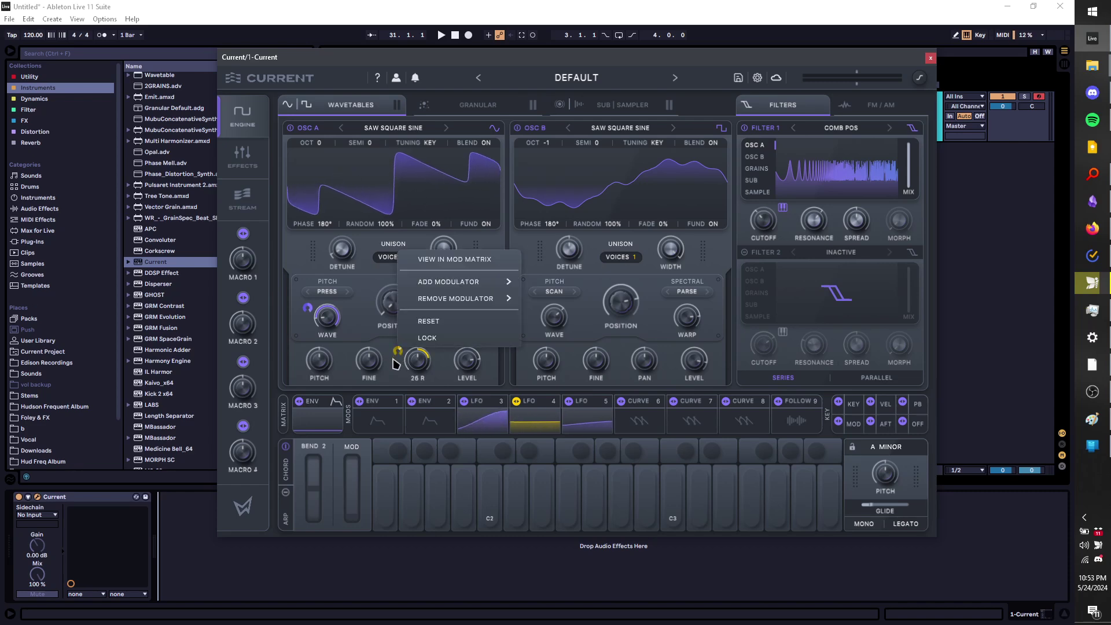
{"action": "right_click", "coordinate": [397, 351]}
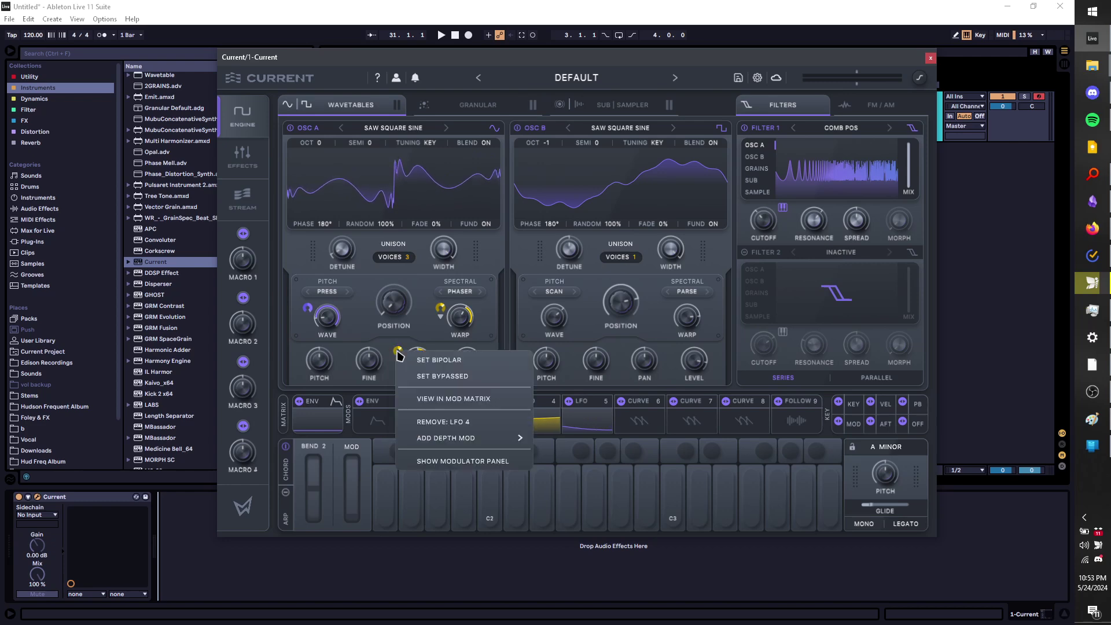
{"action": "left_click", "coordinate": [438, 359]}
{"action": "right_click", "coordinate": [405, 364]}
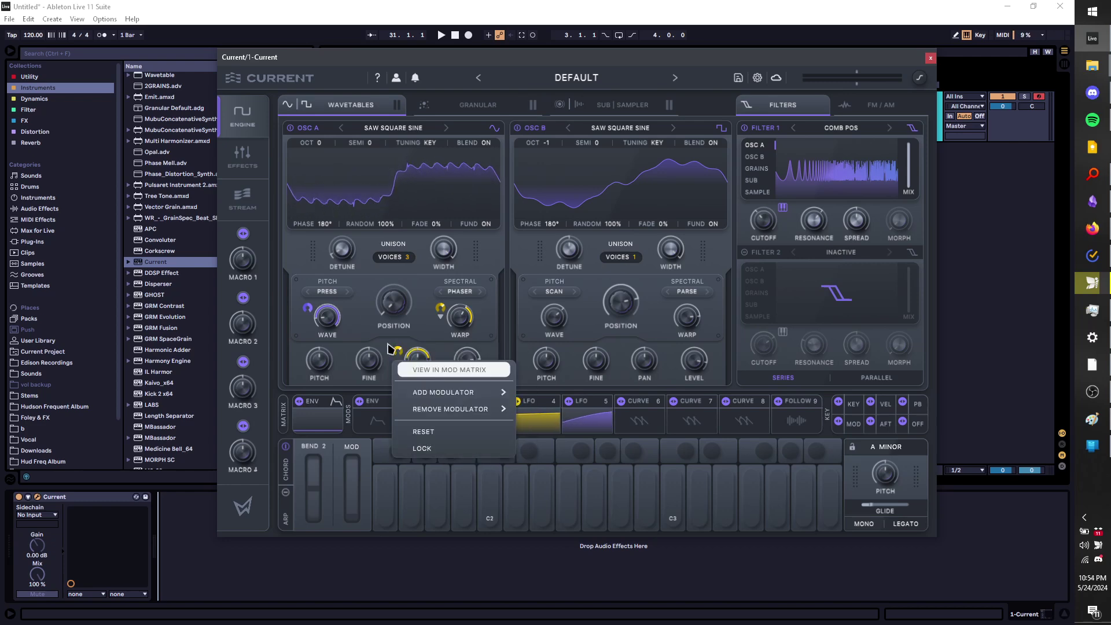
{"action": "key", "text": "Escape"}
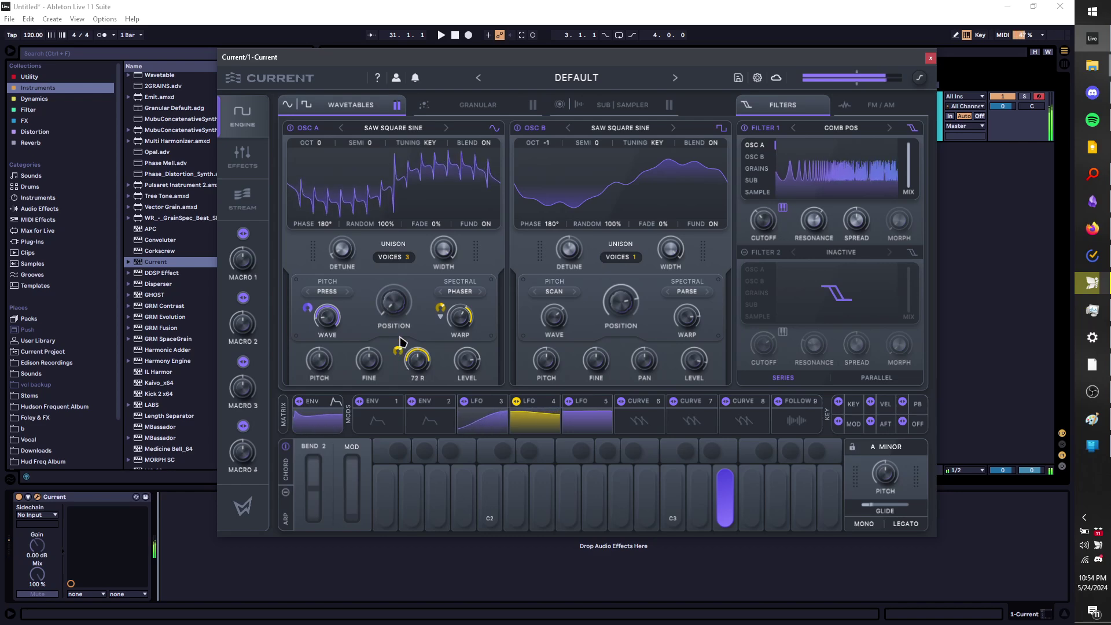
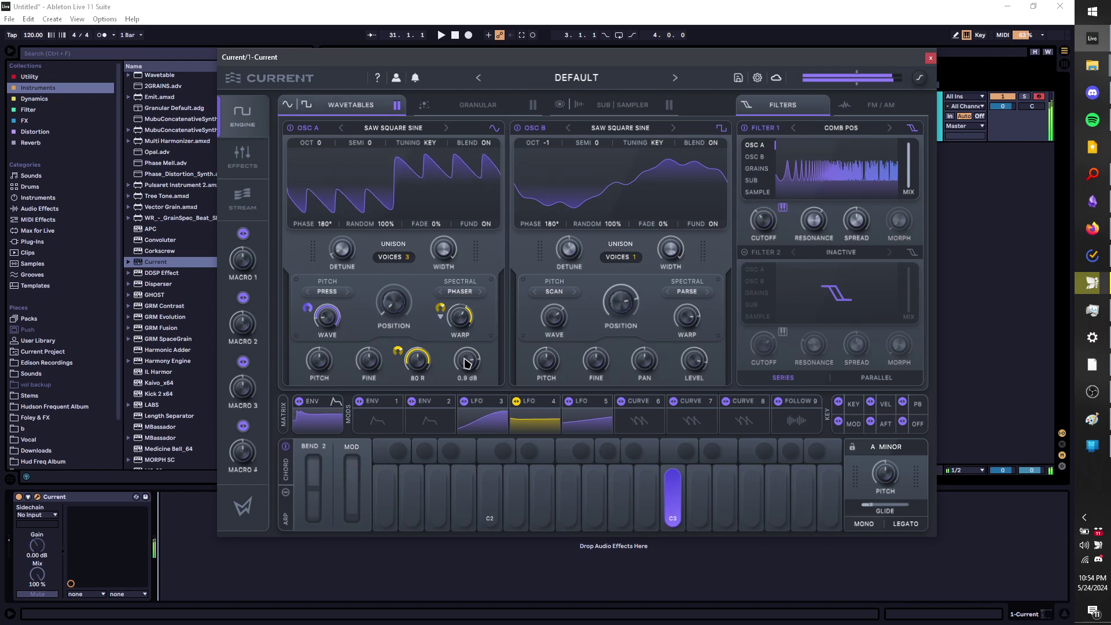
Modulate the depth of oscillator A's LFO 4 pan modulation with LFO 5
{"action": "left_click", "coordinate": [570, 401]}
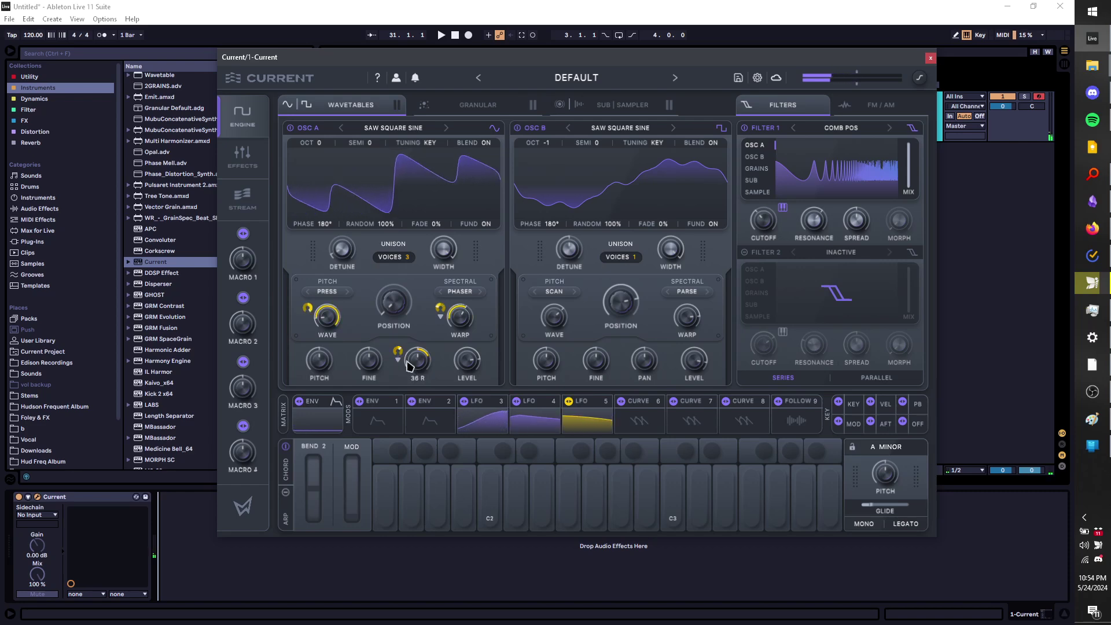
{"action": "right_click", "coordinate": [399, 352]}
{"action": "left_click", "coordinate": [399, 351]}
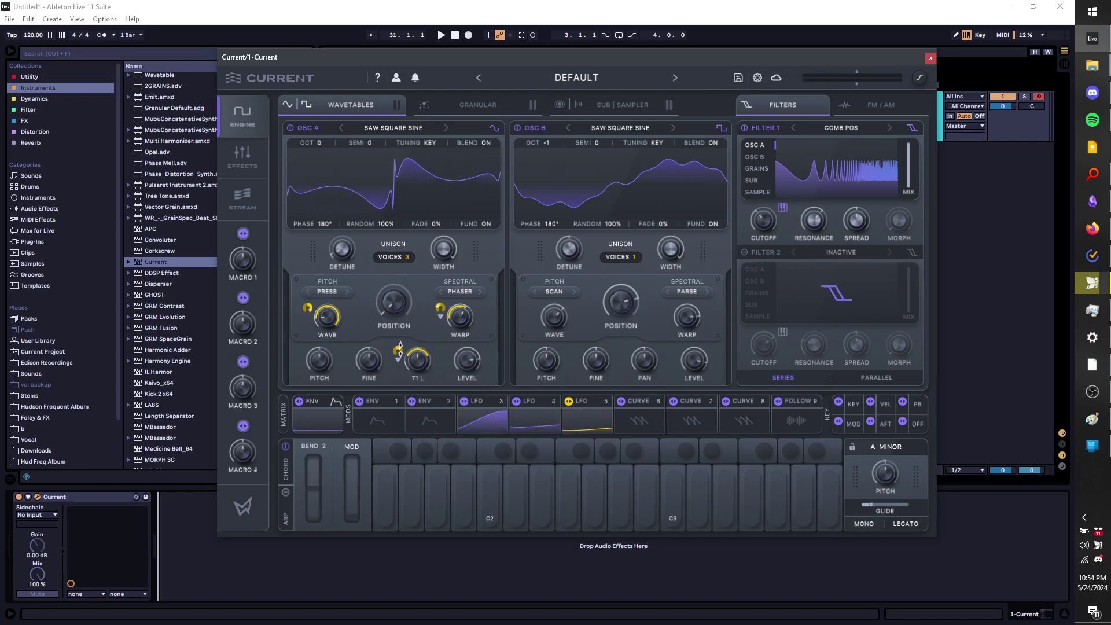
Audition the pan modulation by playing a melody in the C3 to D4 range
{"action": "key", "text": "g"}
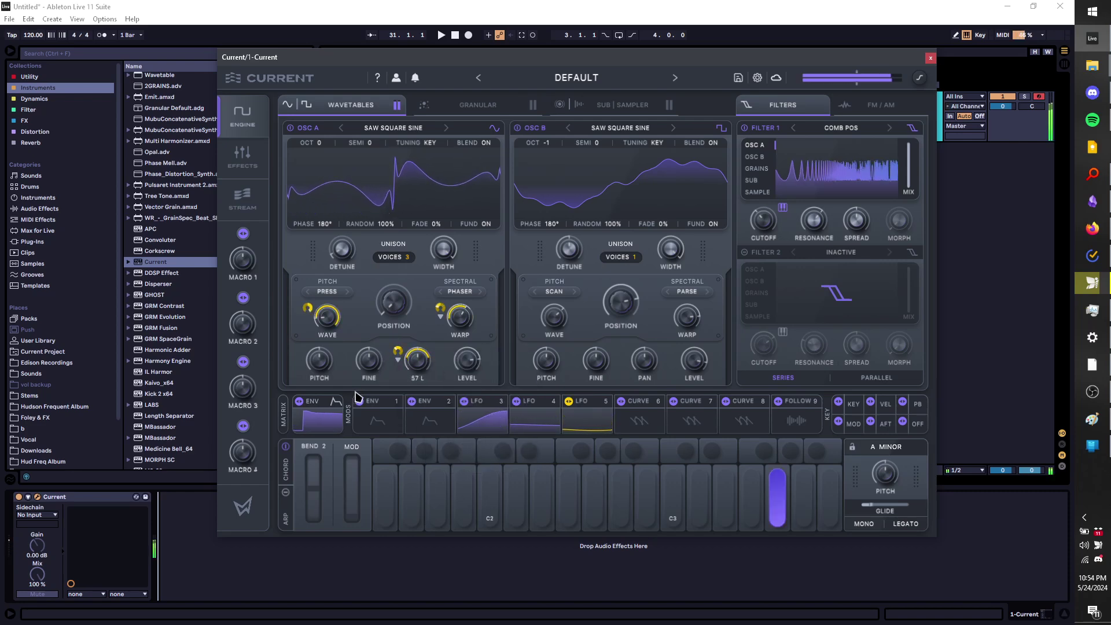
{"action": "key", "text": "d"}
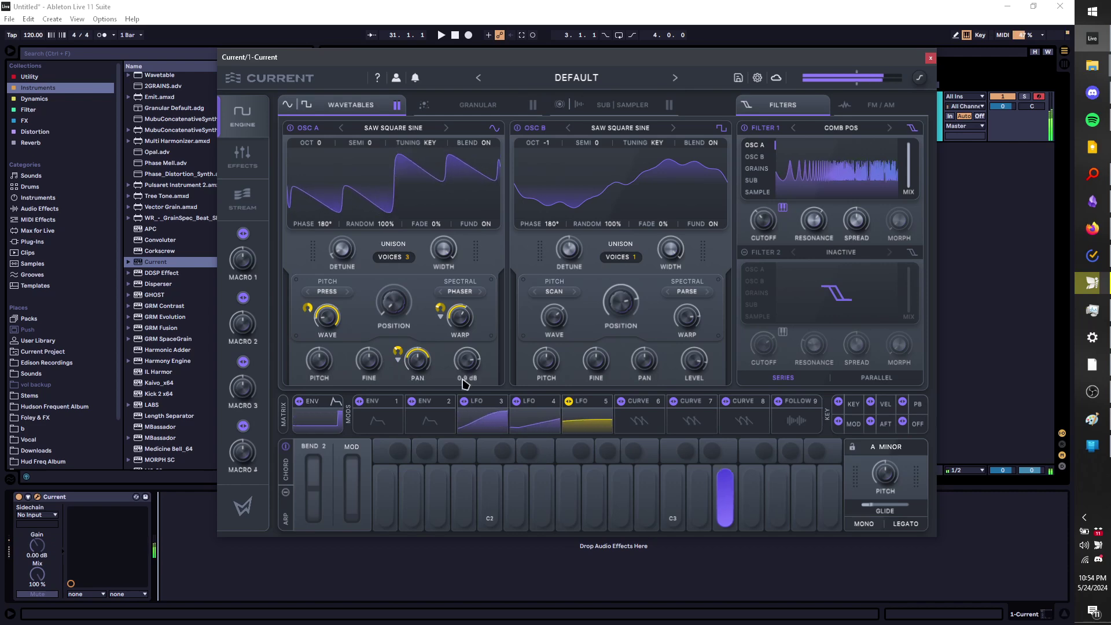
{"action": "key", "text": "h"}
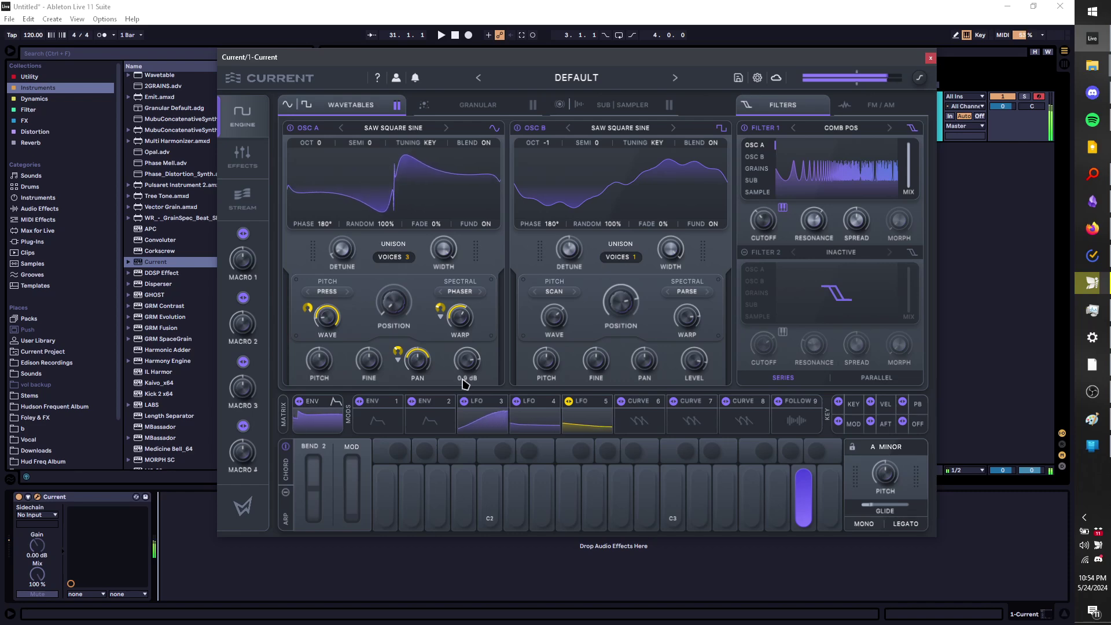
{"action": "key", "text": "s"}
{"action": "key", "text": "k"}
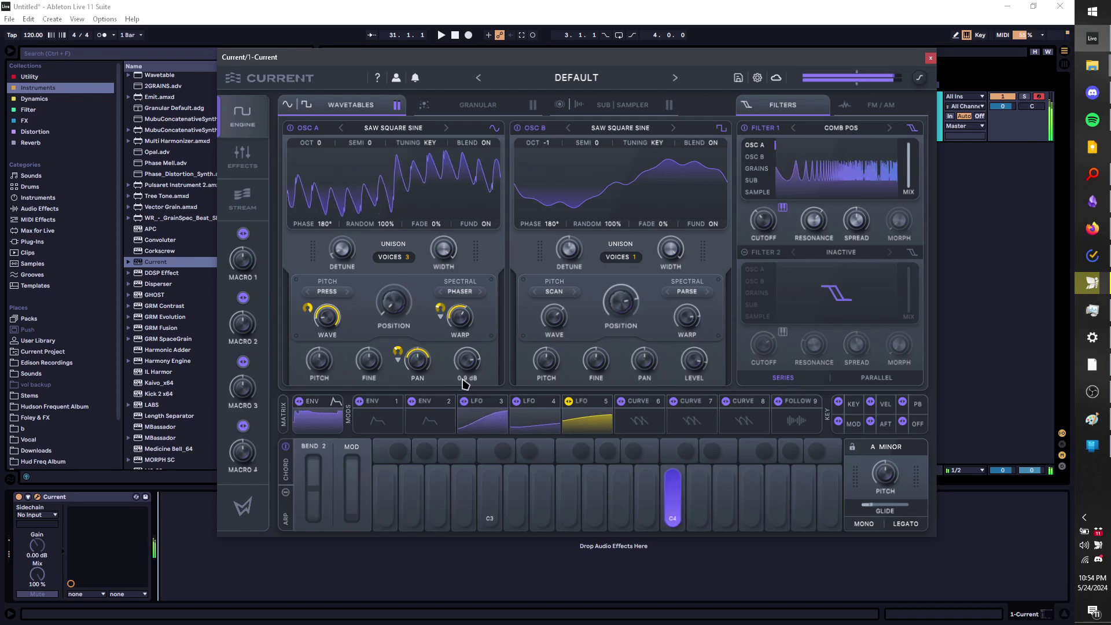
{"action": "key", "text": "d"}
{"action": "key", "text": "g"}
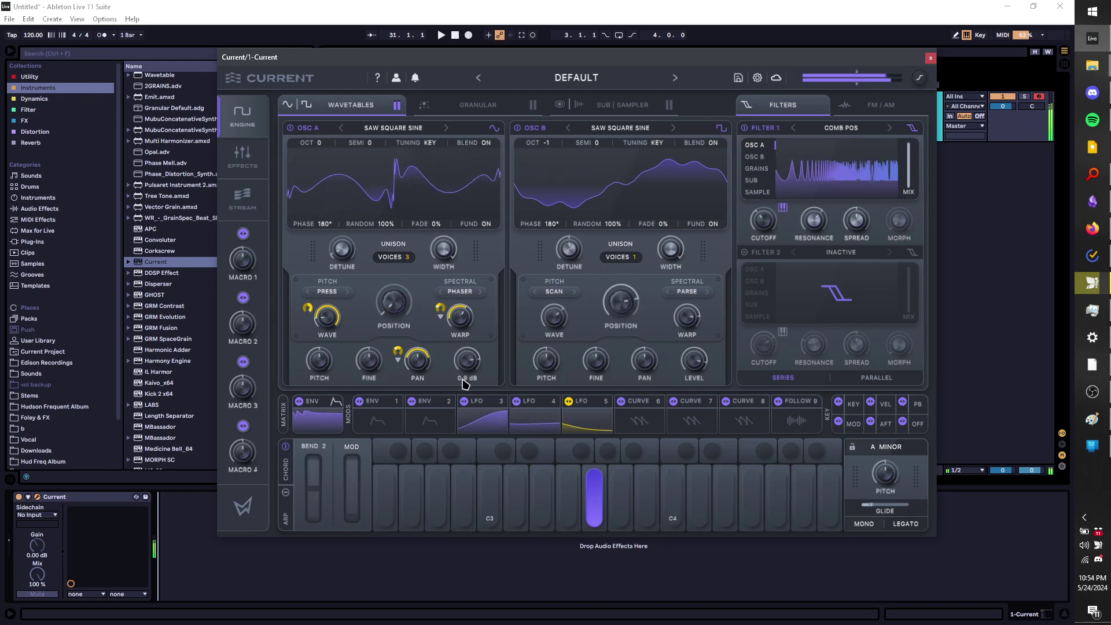
{"action": "key", "text": "s"}
{"action": "key", "text": "d"}
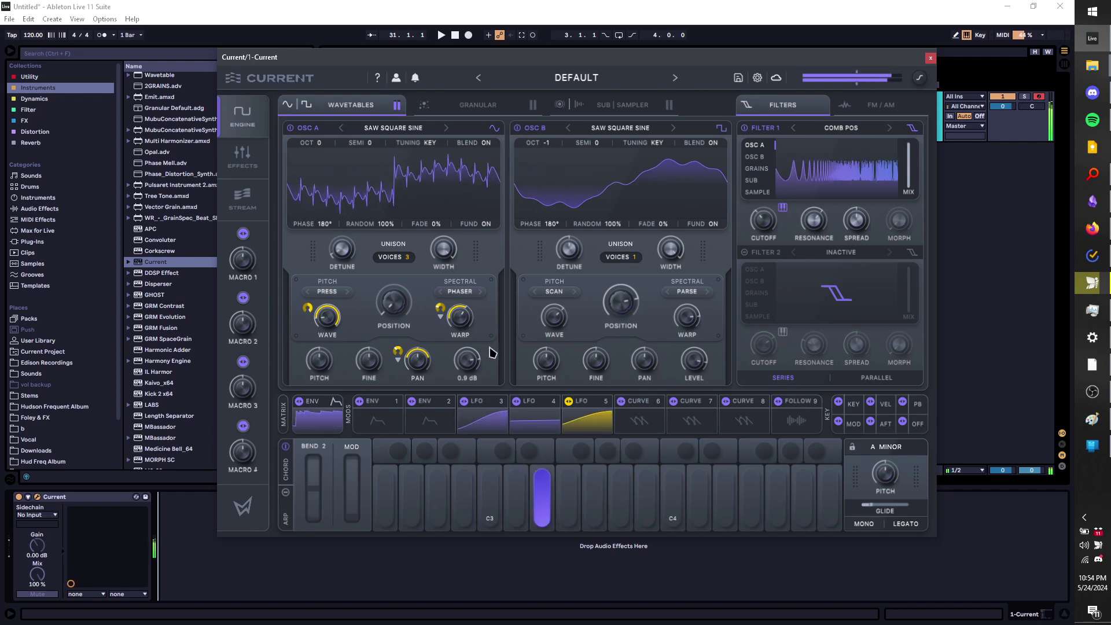
Lower the keyboard range to C2 to D3 and play notes to hear the modulated sound there
{"action": "key", "text": "z"}
{"action": "key", "text": "s"}
{"action": "key", "text": "d"}
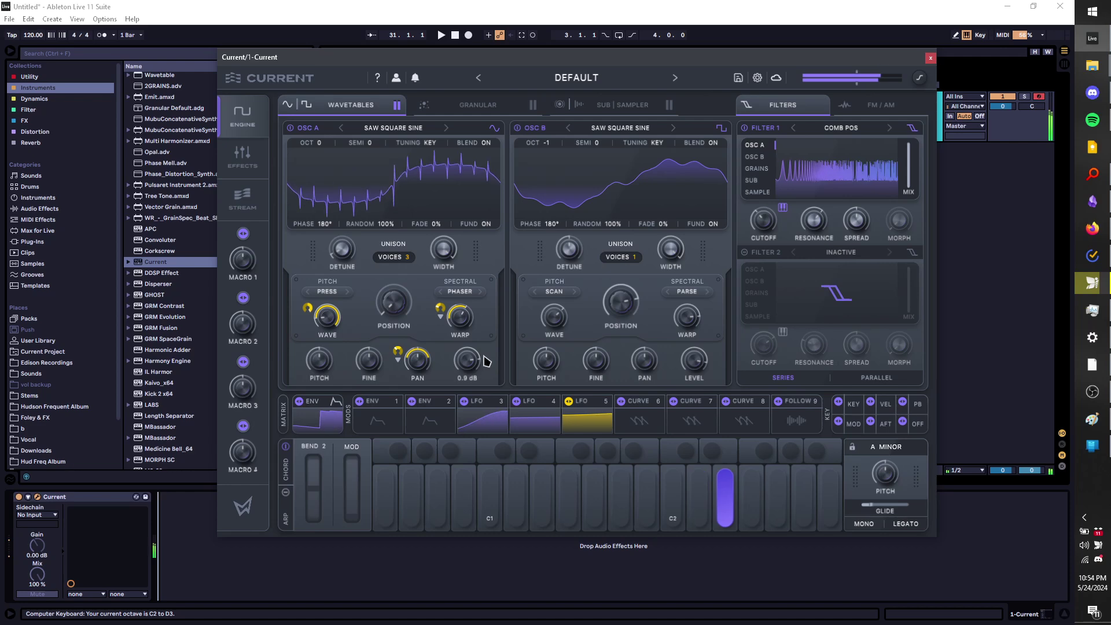
{"action": "key", "text": "g"}
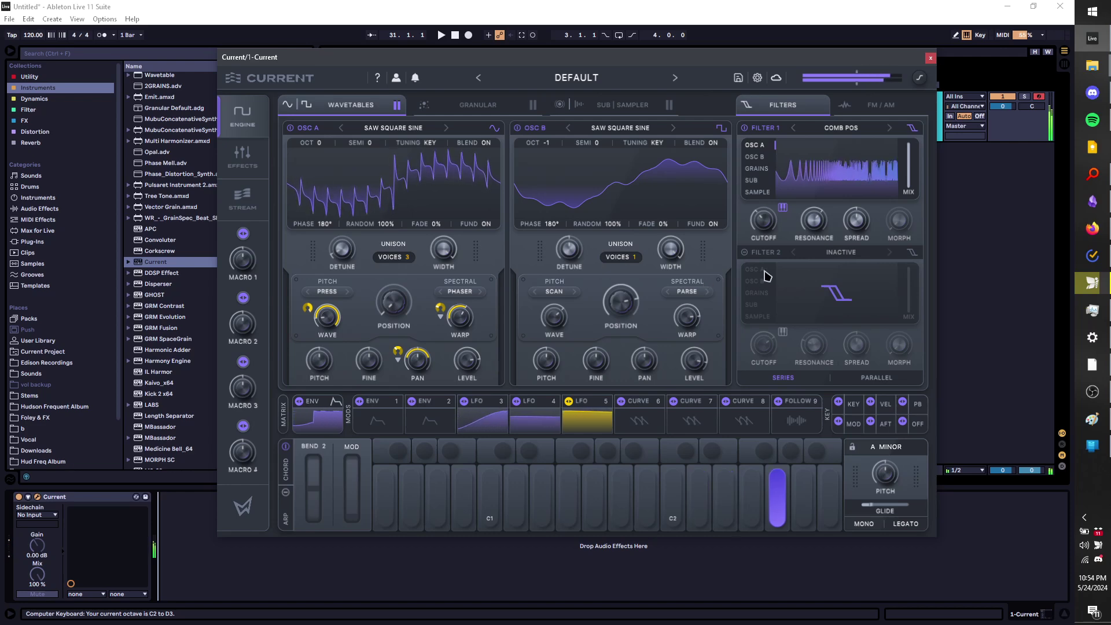
{"action": "key", "text": "f"}
{"action": "key", "text": "h"}
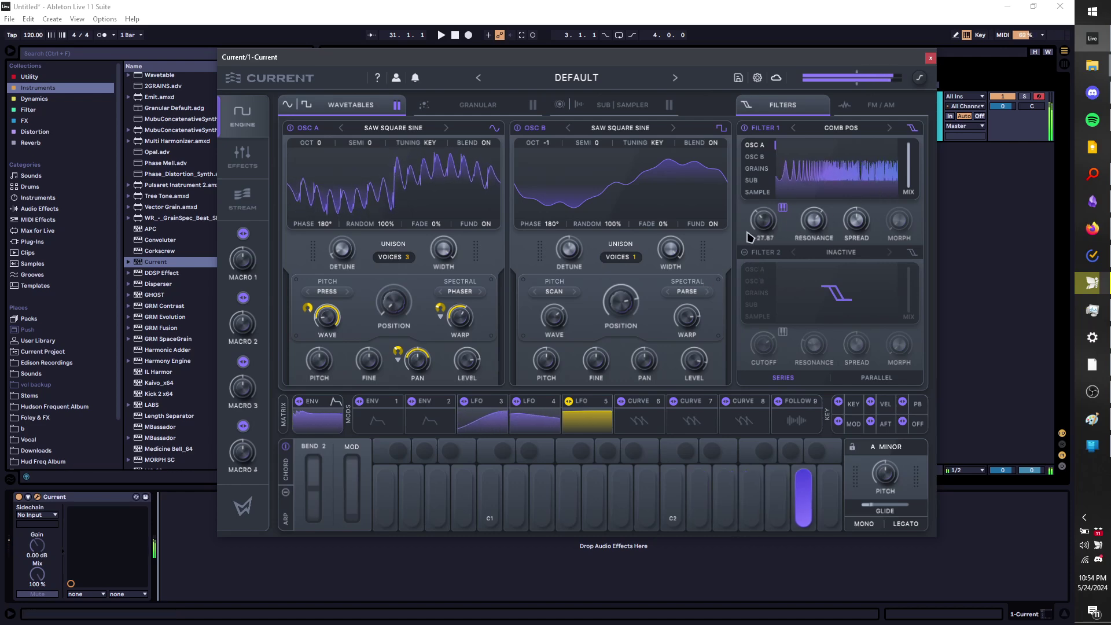
{"action": "key", "text": "f"}
Set Filter 1's cutoff to -2.18 and its resonance to 88% while alternating two notes
{"action": "left_click_drag", "start_coordinate": [771, 210], "coordinate": [730, 231]}
{"action": "key", "text": "h"}
{"action": "key", "text": "f"}
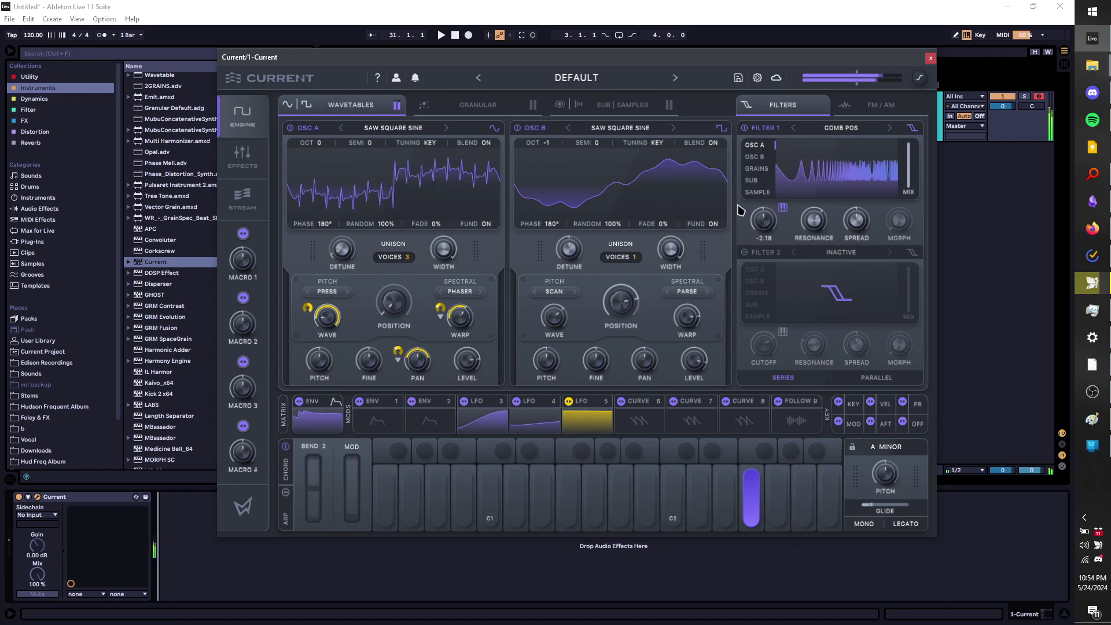
{"action": "left_click_drag", "start_coordinate": [816, 219], "coordinate": [818, 194]}
{"action": "key", "text": "h"}
{"action": "key", "text": "f"}
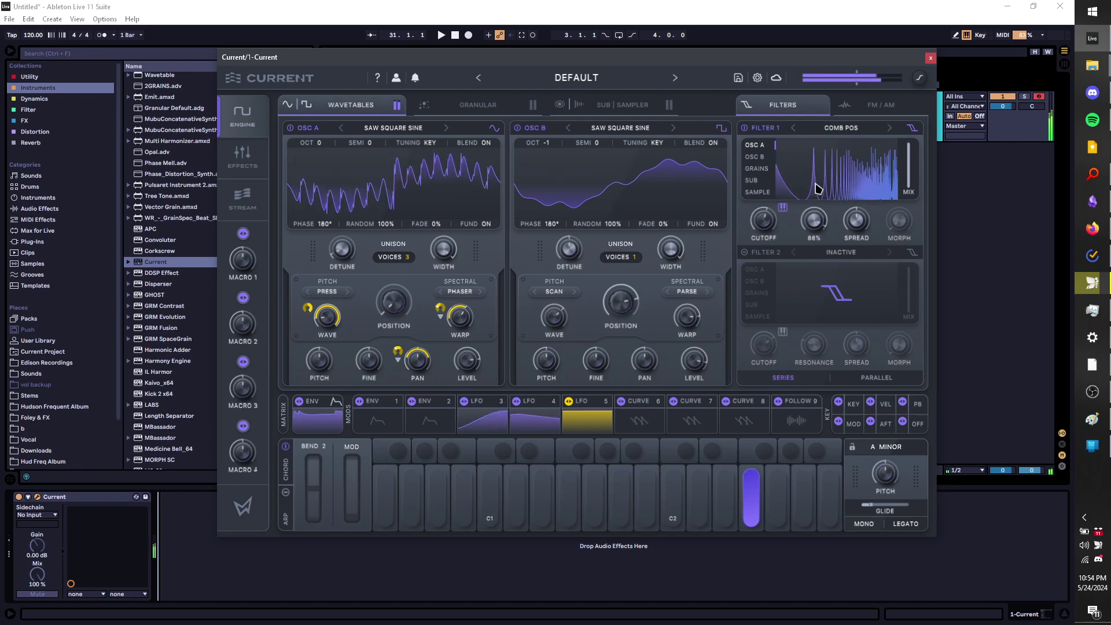
Raise Filter 1's cutoff to +33.61 and bring it down to +17.10 while playing notes
{"action": "left_click_drag", "start_coordinate": [767, 223], "coordinate": [774, 208]}
{"action": "key", "text": "s"}
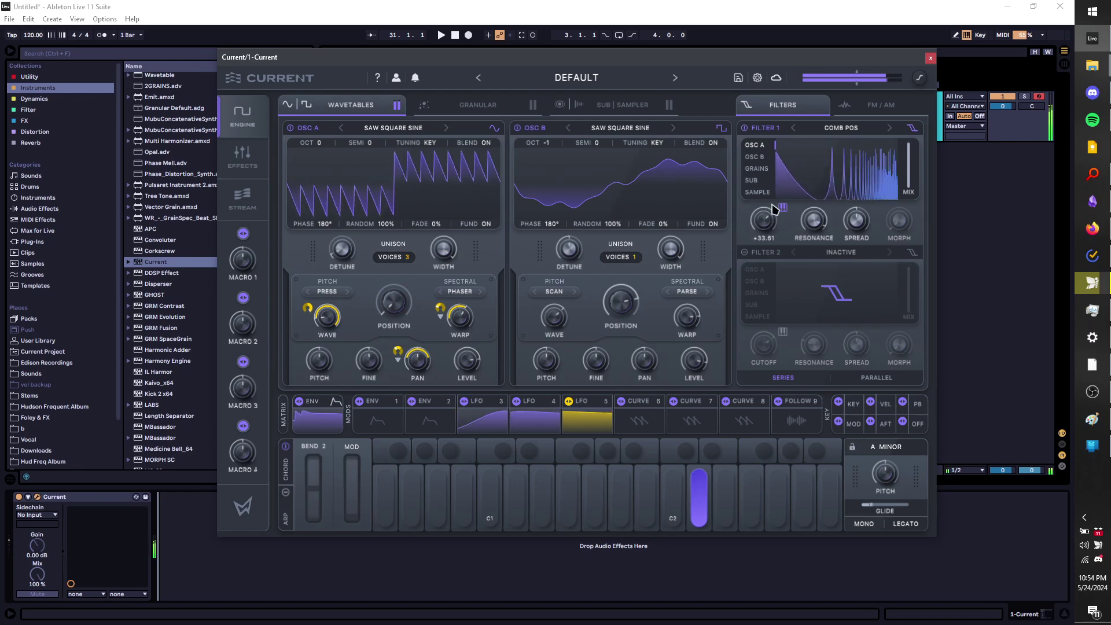
{"action": "key", "text": "d"}
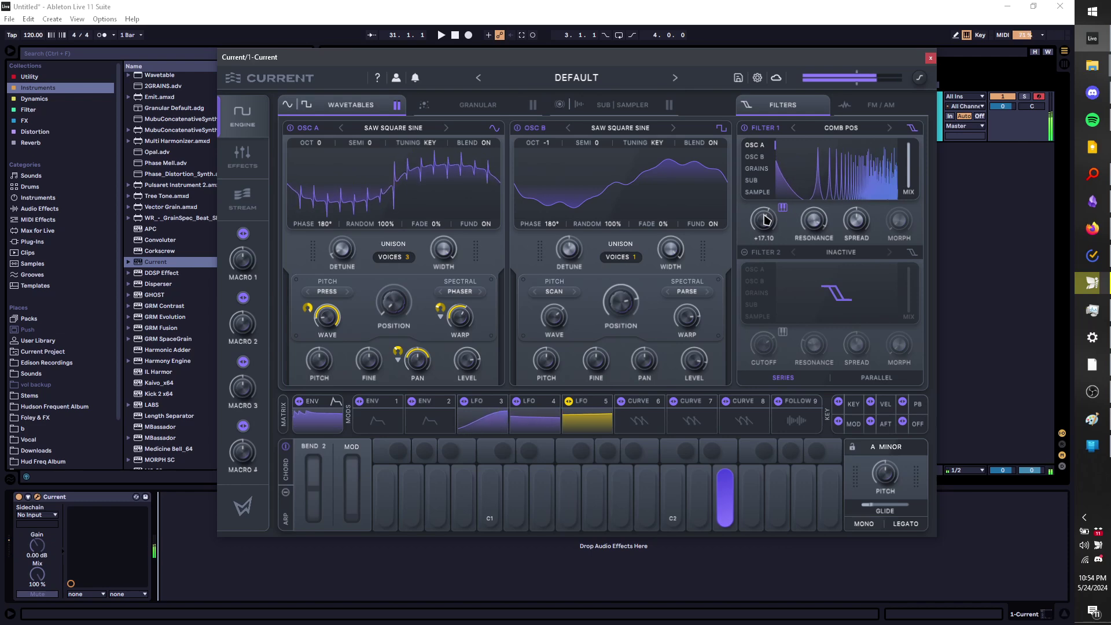
{"action": "key", "text": "g"}
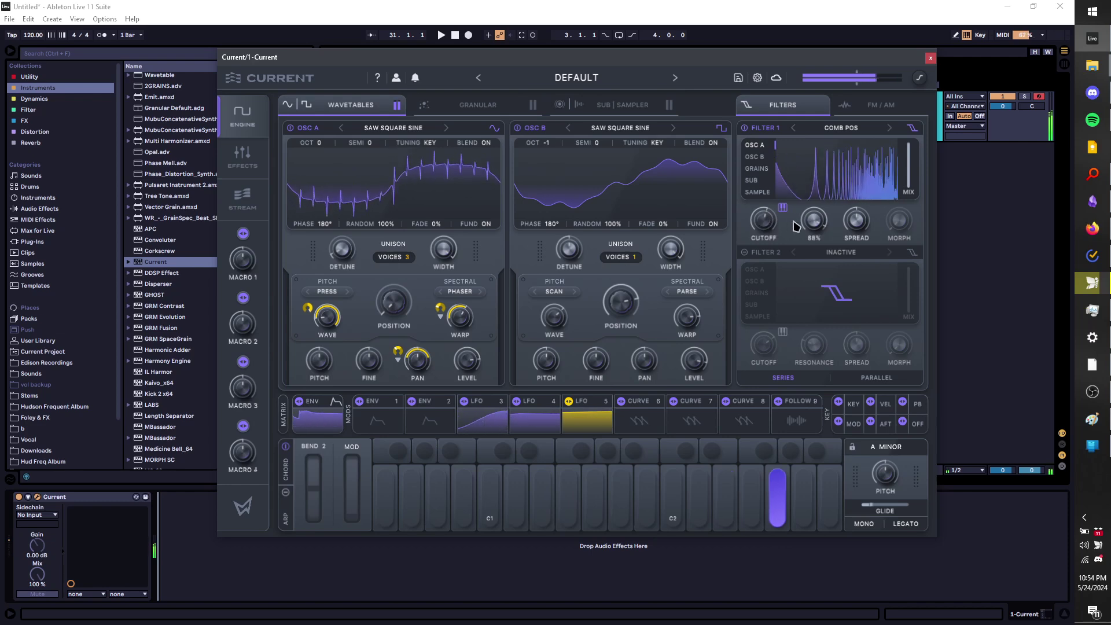
{"action": "key", "text": "f"}
{"action": "key", "text": "s"}
Lower the playing range to C1 to D2 and set Filter 1's cutoff to +11.59 and resonance to 43% while playing
{"action": "key", "text": "z"}
{"action": "key", "text": "a"}
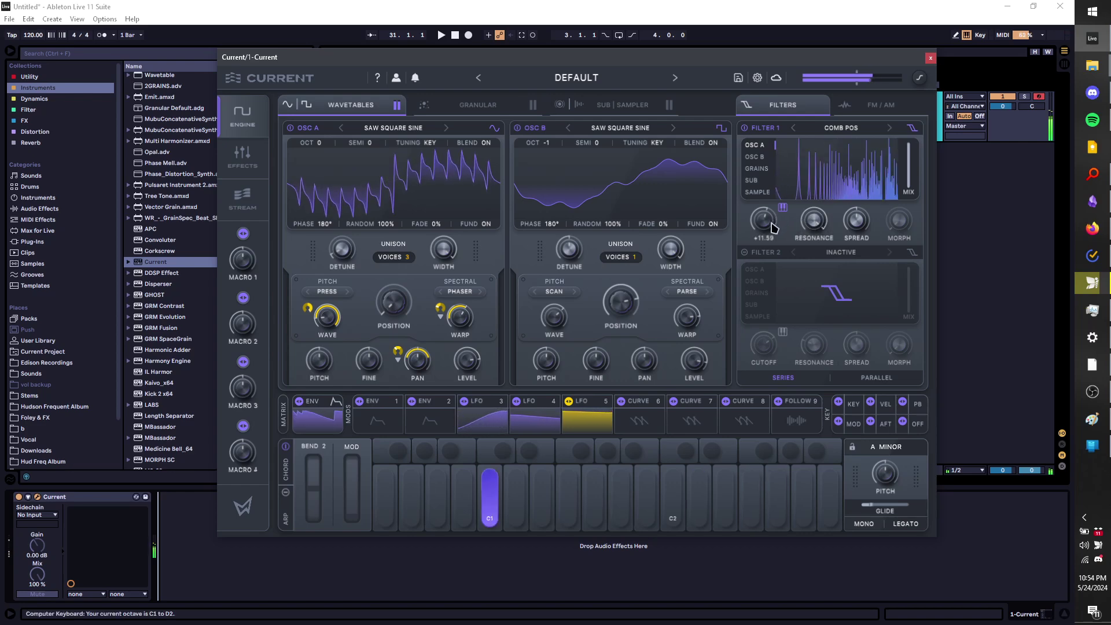
{"action": "key", "text": "d"}
{"action": "mouse_move", "coordinate": [807, 242]}
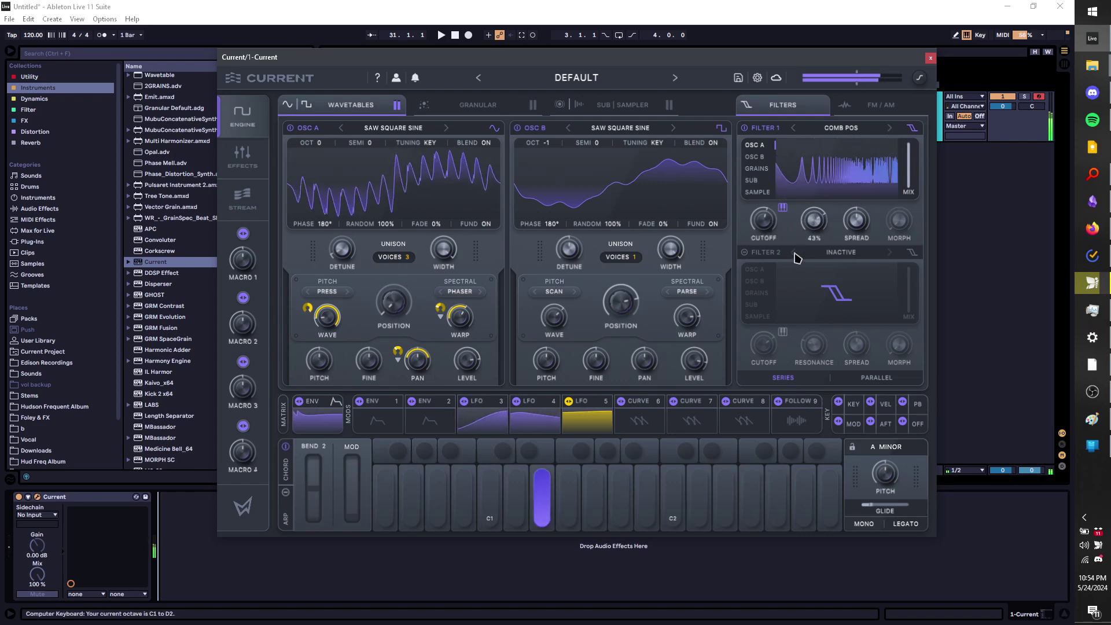
{"action": "key", "text": "g"}
{"action": "mouse_move", "coordinate": [845, 236]}
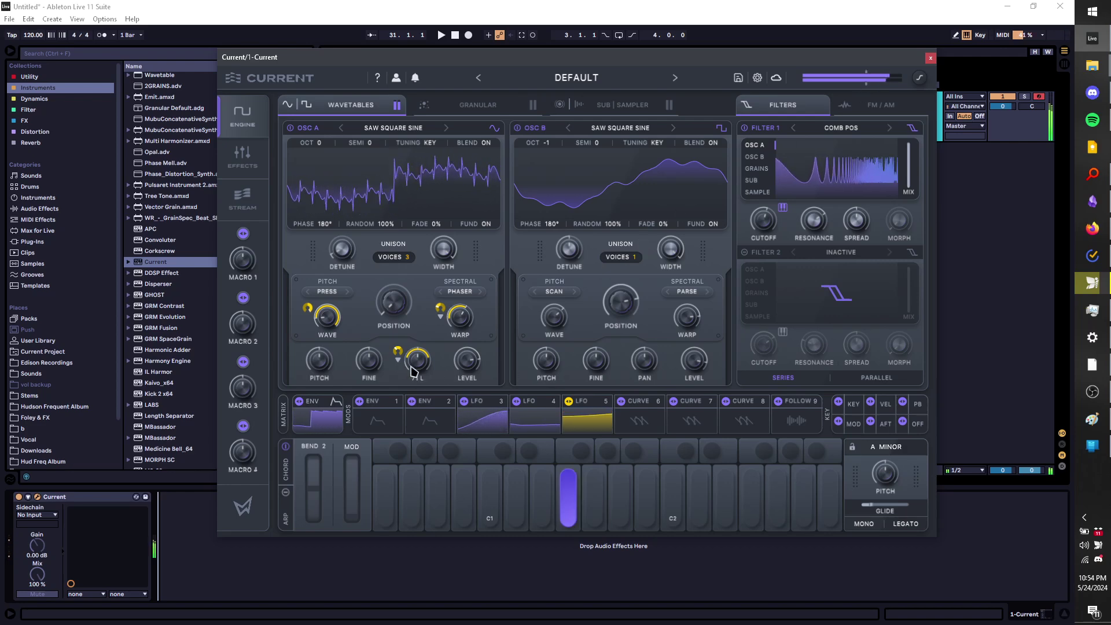
Raise the keyboard range through C3 to D4 up to C4 to D5, playing notes in the higher octaves
{"action": "key", "text": "x"}
{"action": "key", "text": "x"}
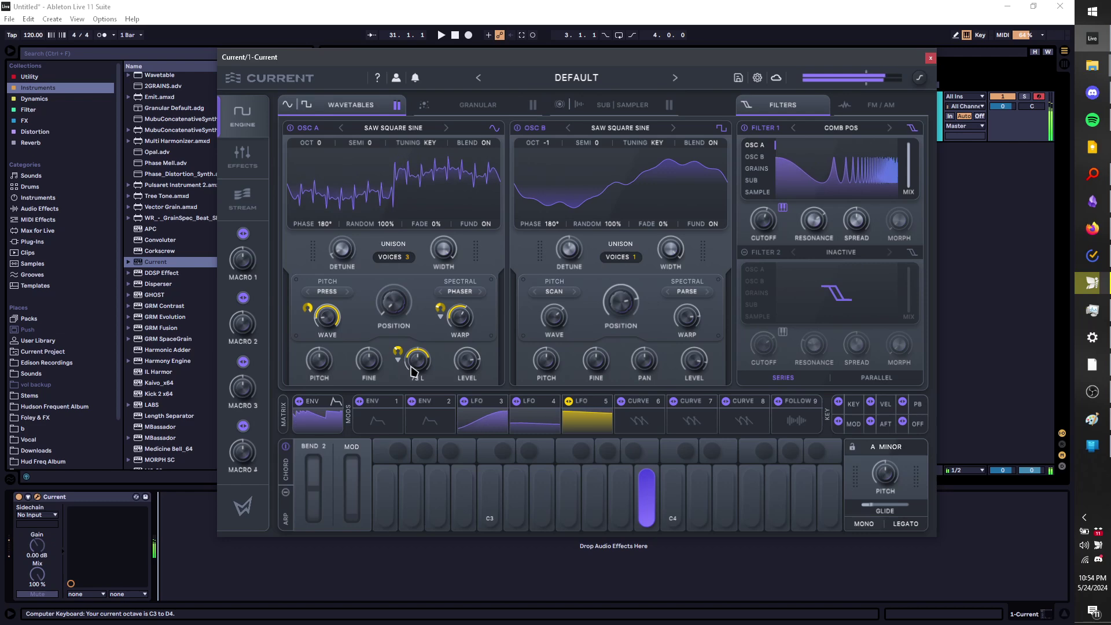
{"action": "key", "text": "k"}
{"action": "key", "text": "x"}
{"action": "key", "text": "j"}
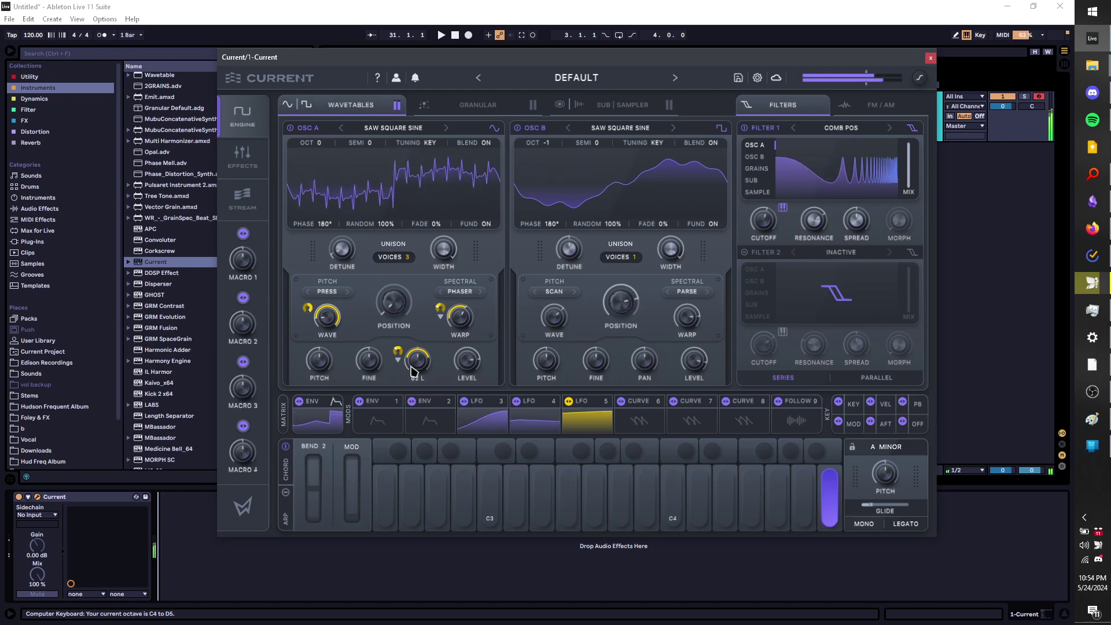
{"action": "key", "text": "h"}
{"action": "key", "text": "s"}
{"action": "key", "text": "f"}
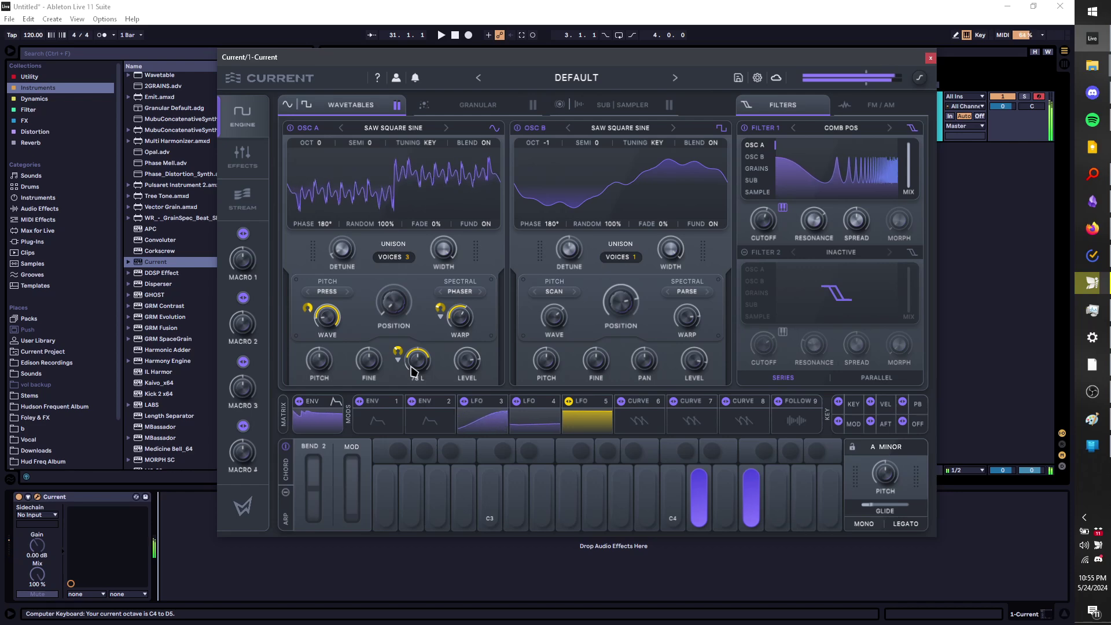
Play a melody of single notes across the higher octaves to audition the comb-filtered sound
{"action": "key", "text": "h"}
{"action": "key", "text": "f"}
{"action": "key", "text": "d"}
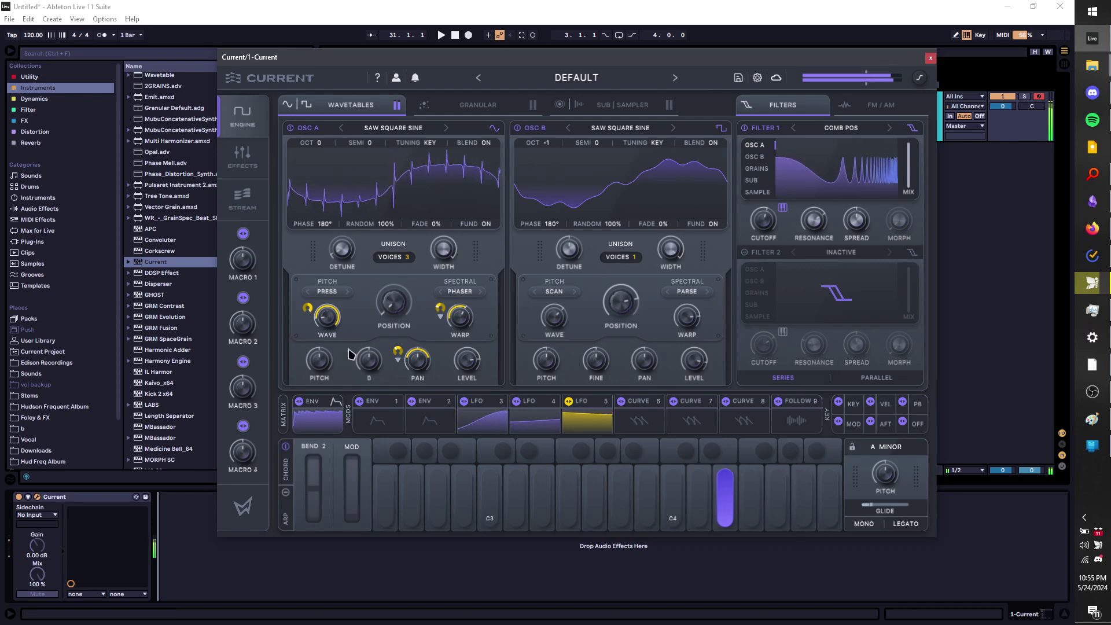
{"action": "key", "text": "j"}
{"action": "key", "text": "k"}
{"action": "key", "text": "l"}
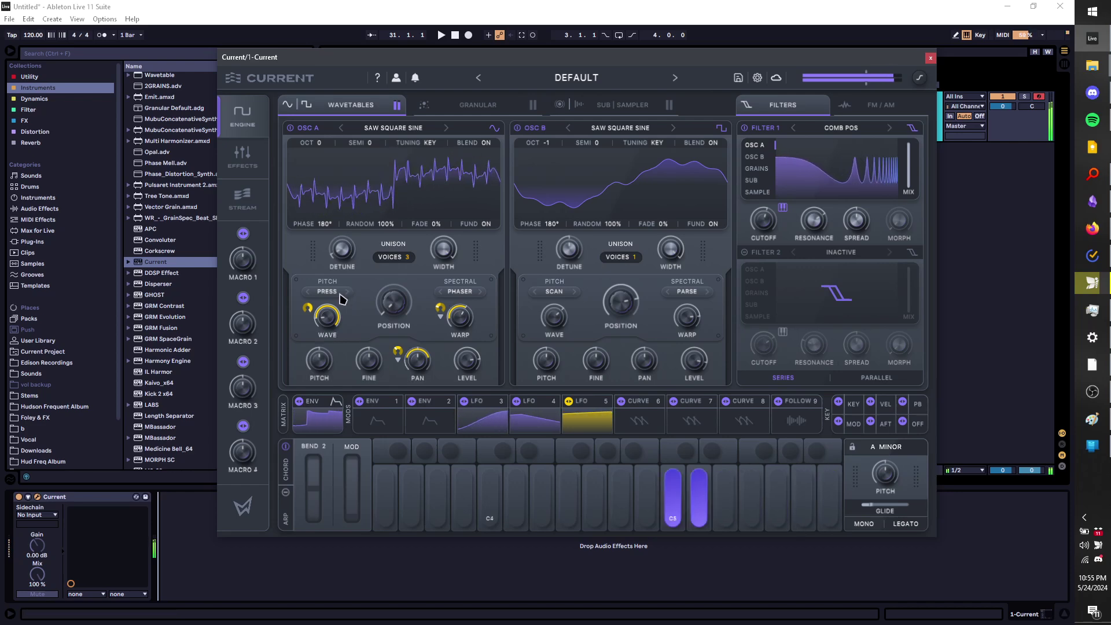
{"action": "key", "text": "j"}
{"action": "key", "text": "s"}
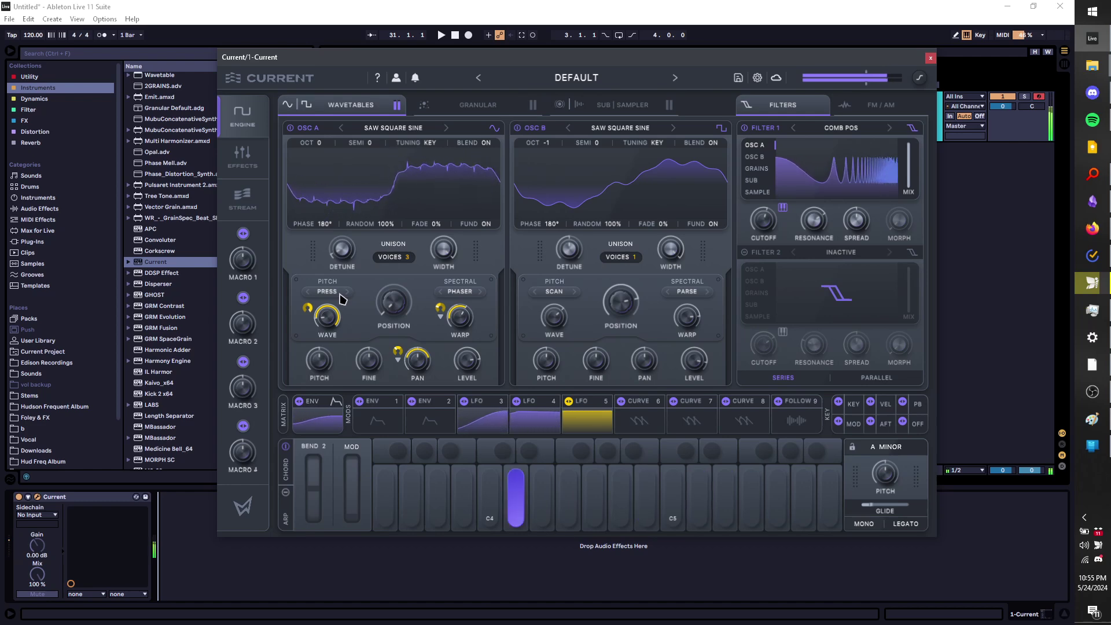
{"action": "key", "text": "d"}
{"action": "key", "text": "g"}
{"action": "key", "text": "a"}
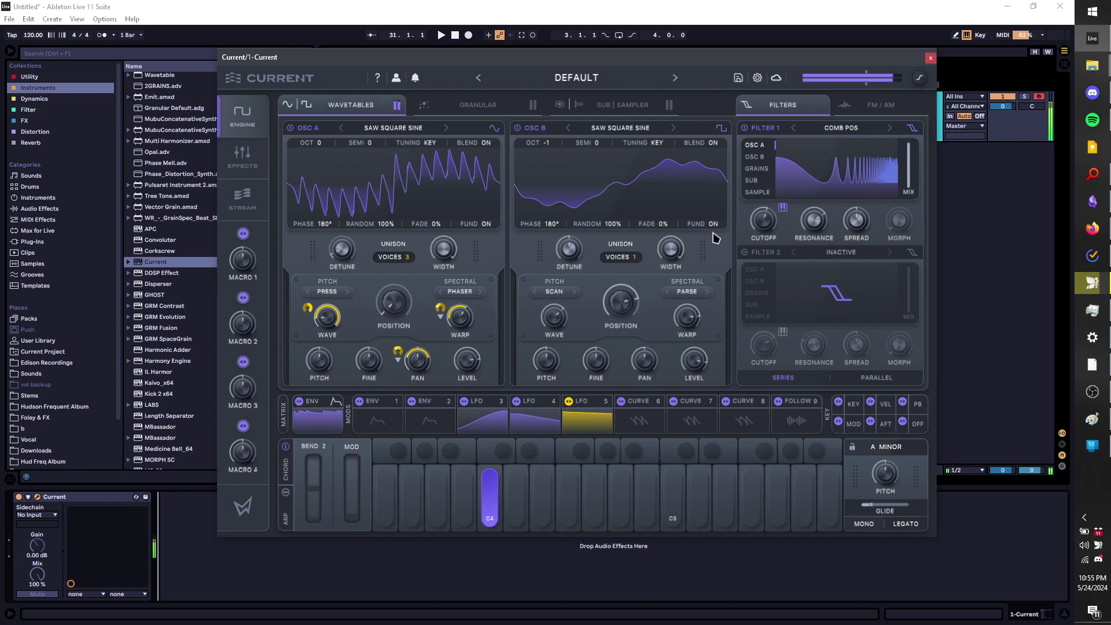
Lower the computer keyboard range to C2 to D3, playing notes in the lower octaves
{"action": "key", "text": "z"}
{"action": "key", "text": "a"}
{"action": "key", "text": "d"}
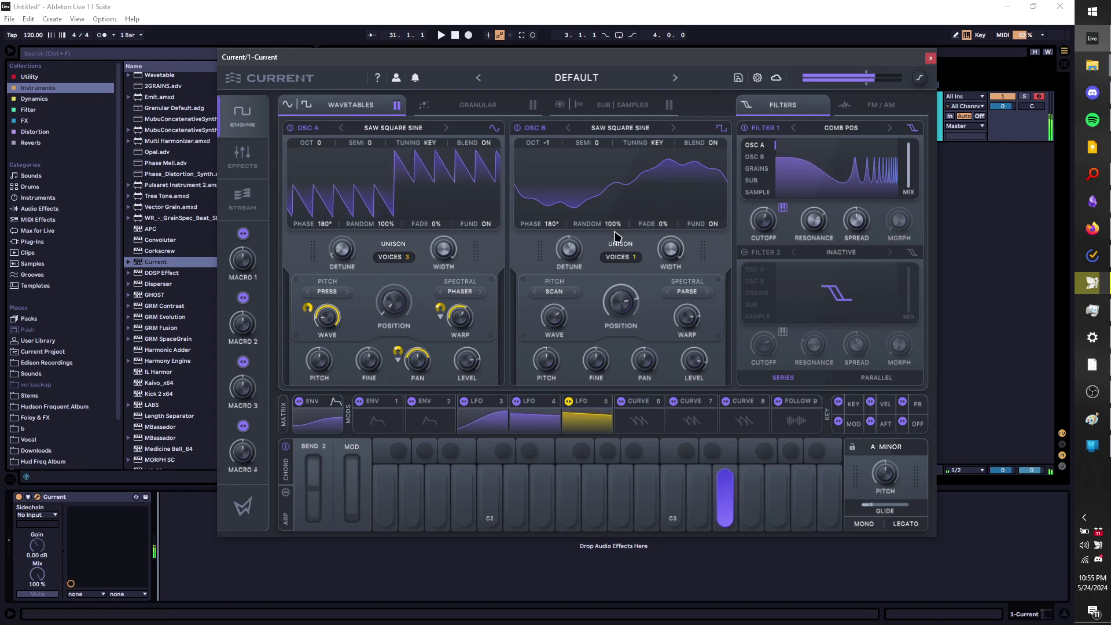
{"action": "key", "text": "z"}
{"action": "key", "text": "a"}
{"action": "key", "text": "j"}
{"action": "key", "text": "k"}
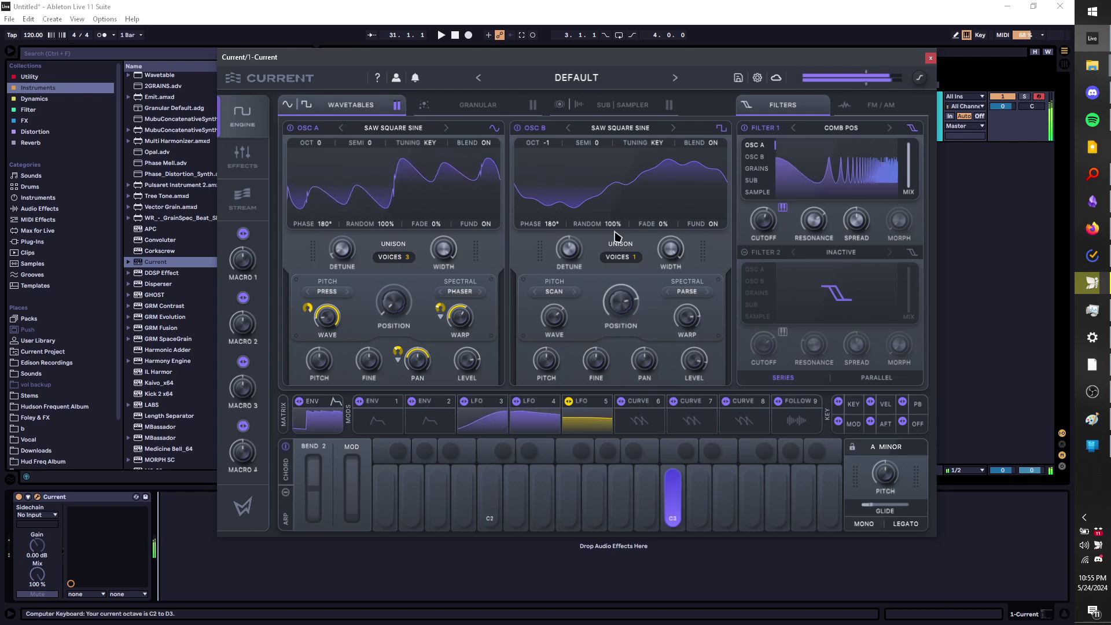
{"action": "key", "text": "j"}
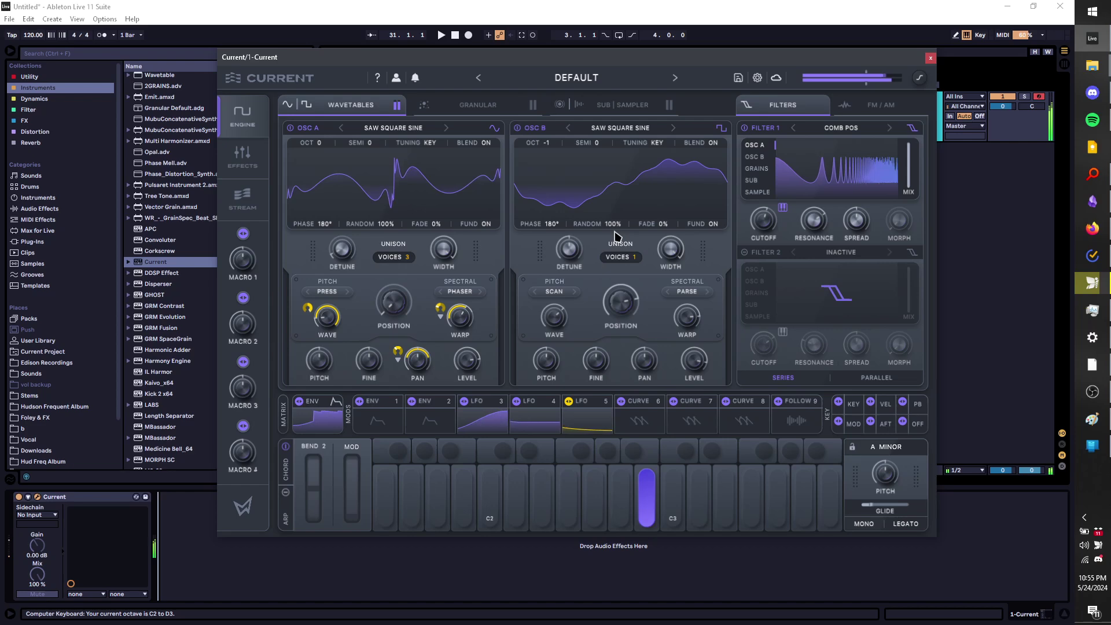
{"action": "key", "text": "s"}
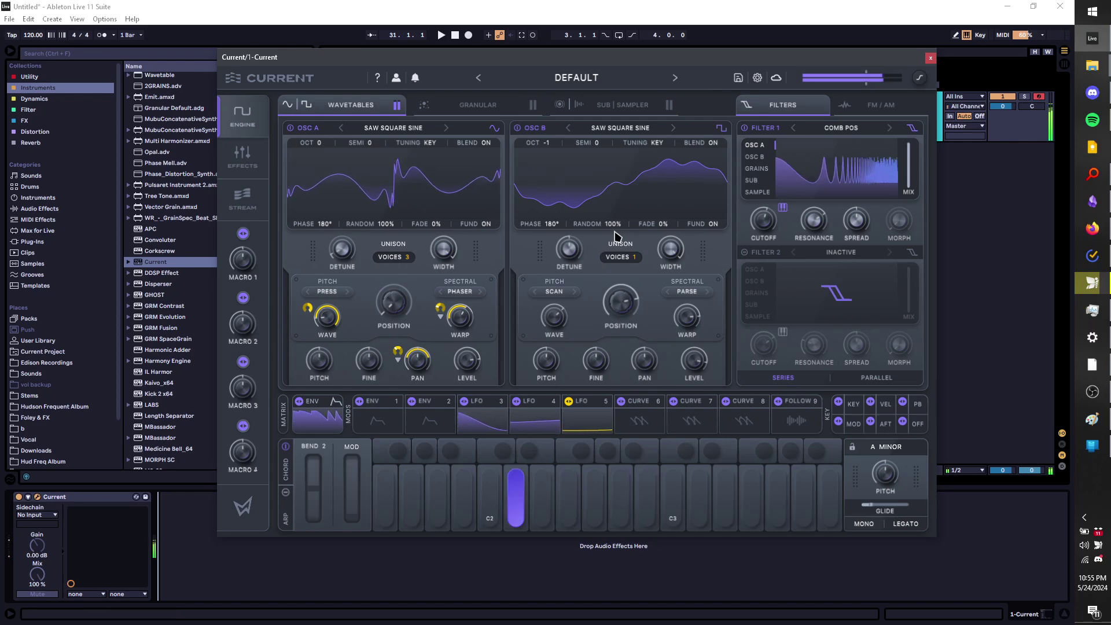
Turn on the chord section with the Ascension preset and play chords, raising the keyboard range to C3 to D4
{"action": "left_click", "coordinate": [288, 474]}
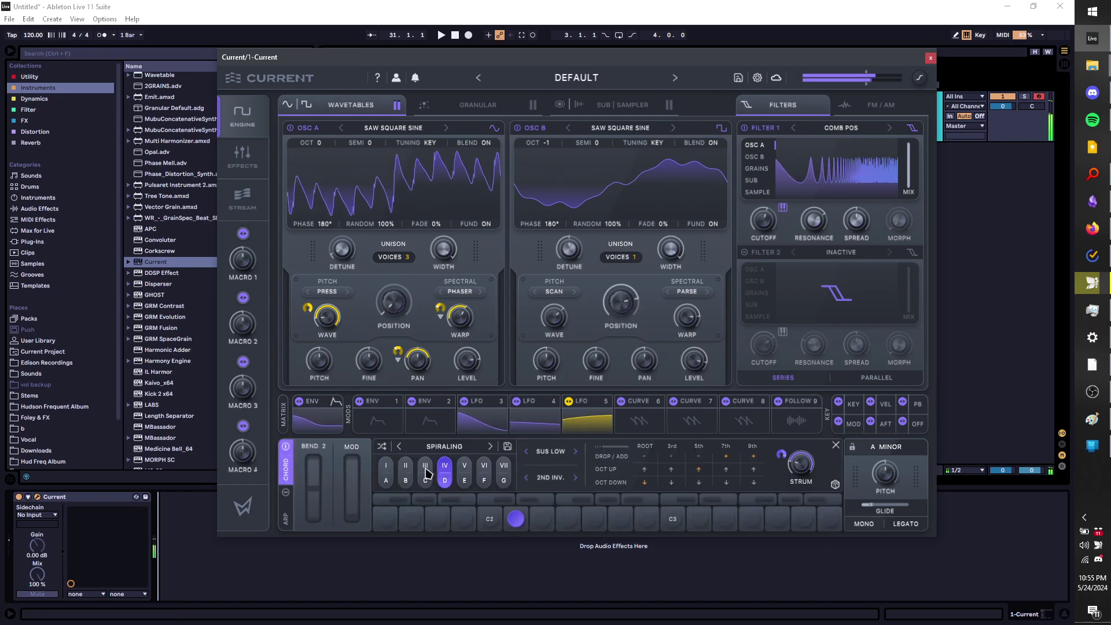
{"action": "left_click", "coordinate": [491, 447]}
{"action": "key", "text": "h"}
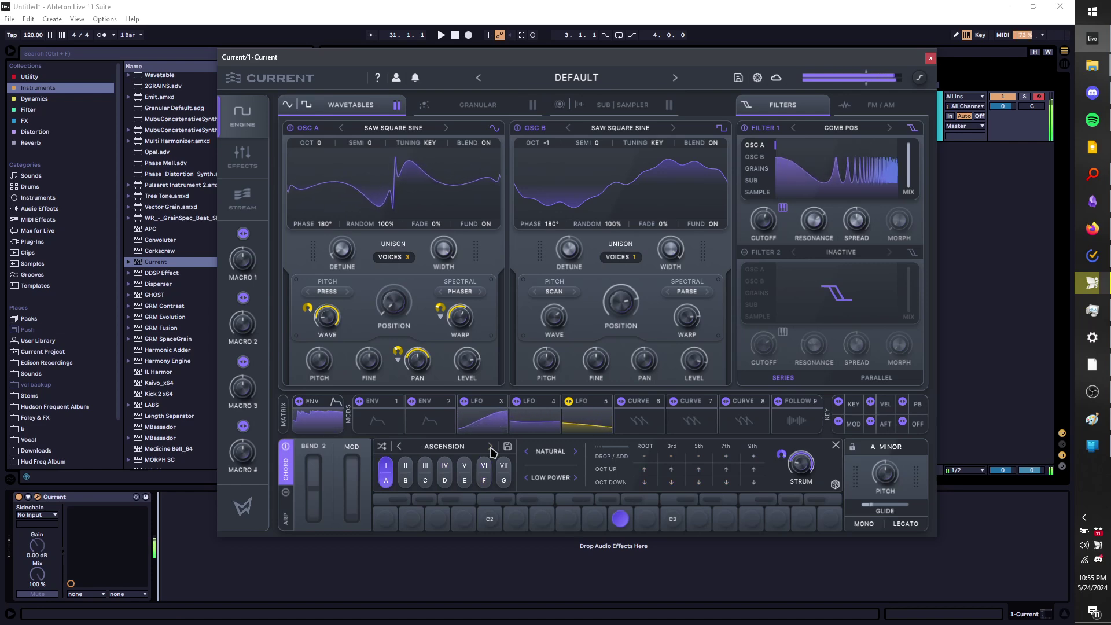
{"action": "key", "text": "x"}
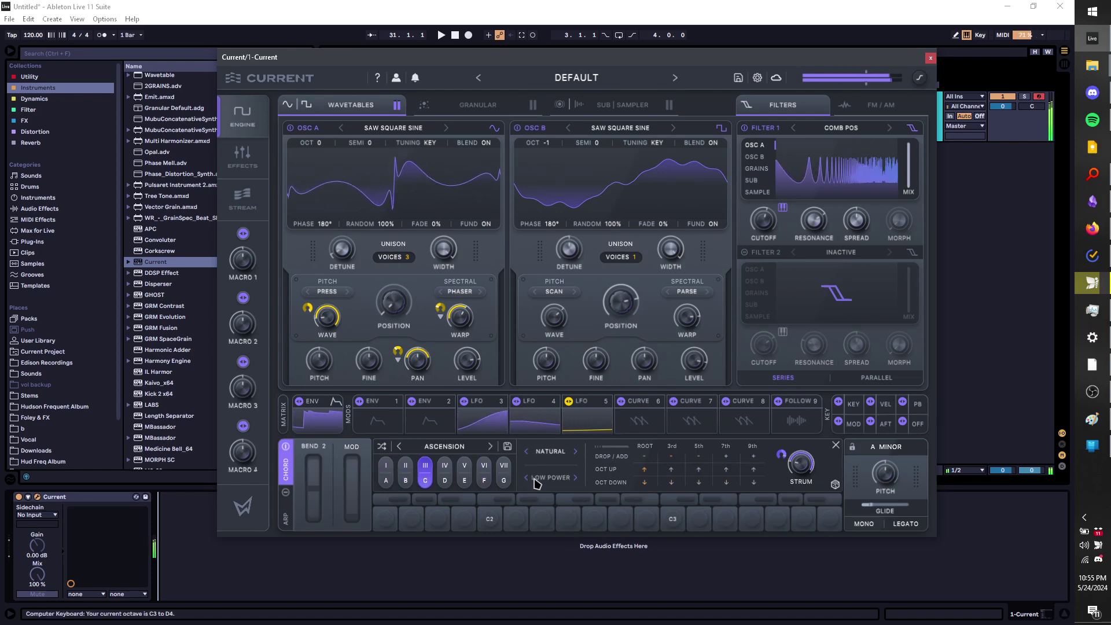
{"action": "key", "text": "a"}
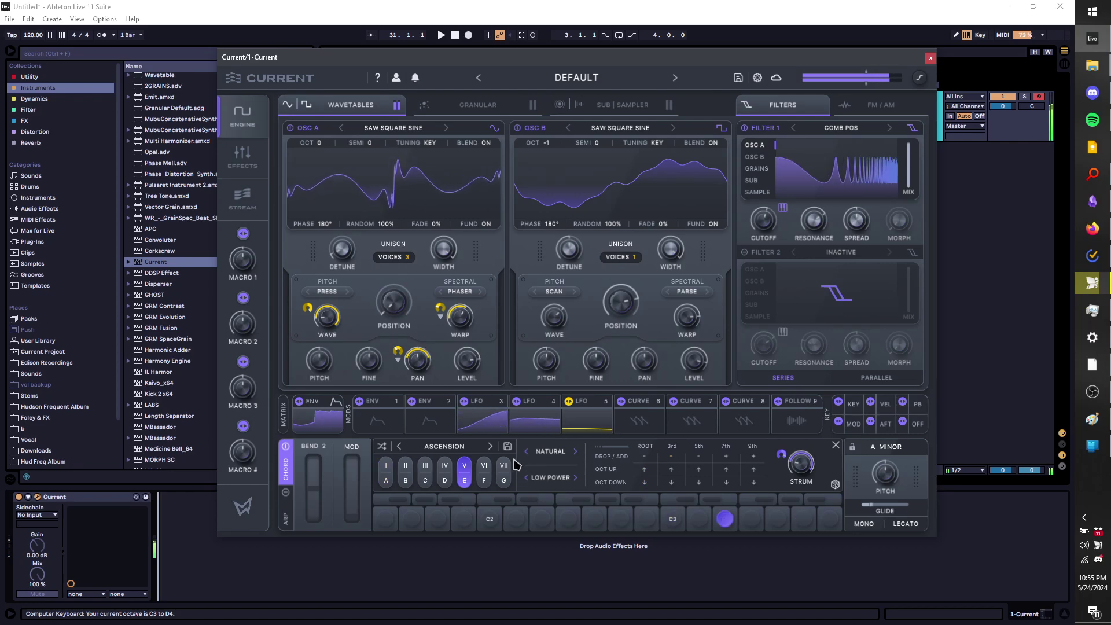
Lengthen the amp envelope's decay and release and raise its sustain level while playing chords
{"action": "left_click", "coordinate": [320, 428]}
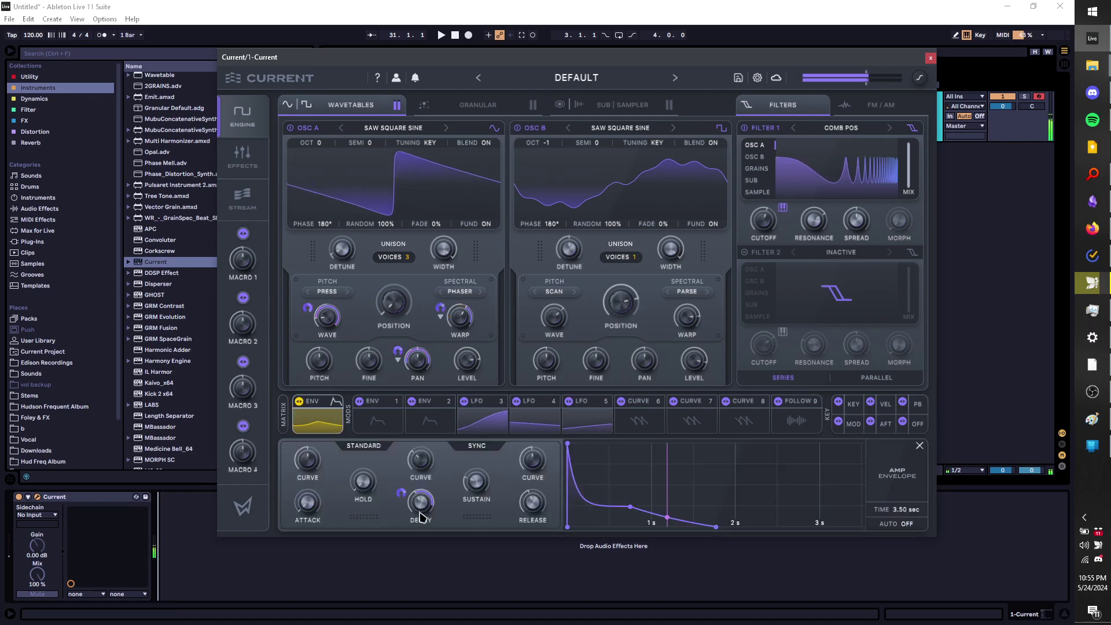
{"action": "left_click_drag", "start_coordinate": [421, 516], "coordinate": [421, 495]}
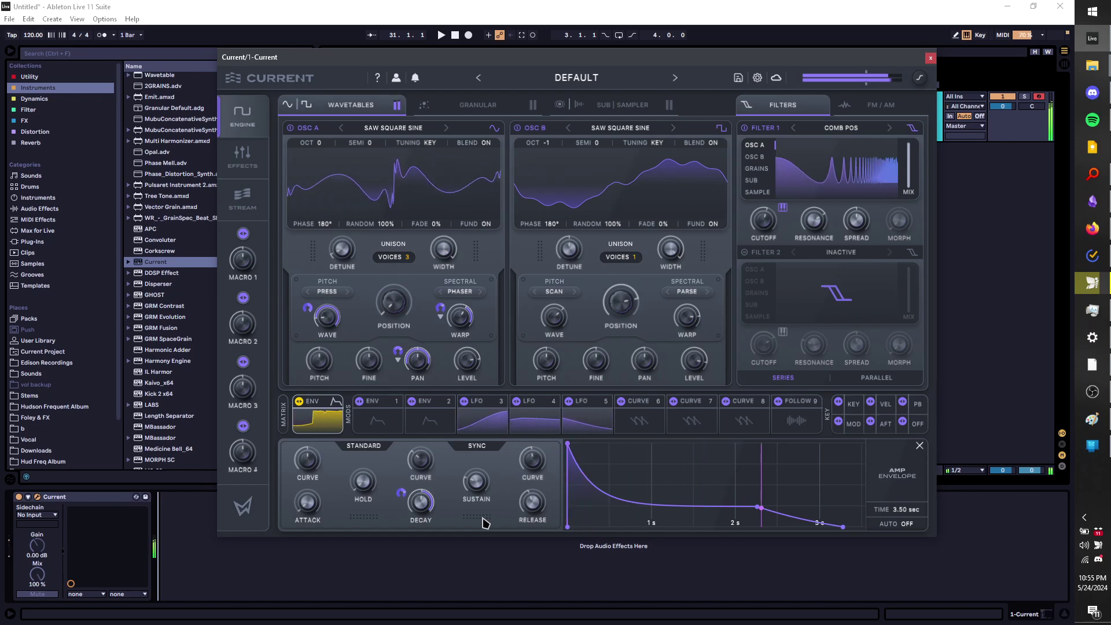
{"action": "key", "text": "x"}
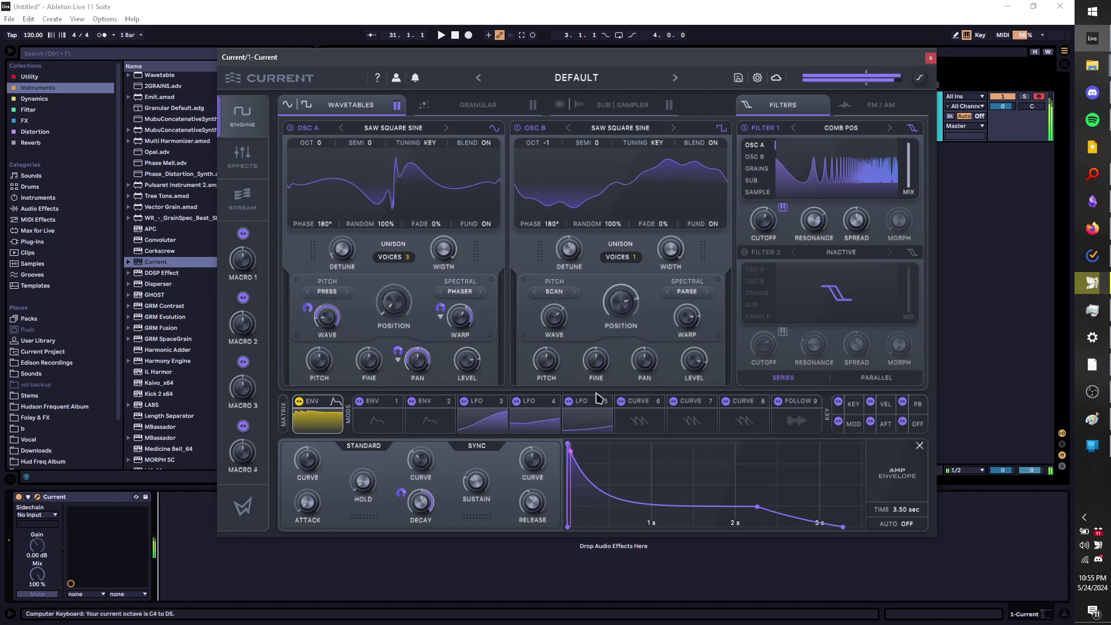
{"action": "left_click_drag", "start_coordinate": [756, 507], "coordinate": [760, 492]}
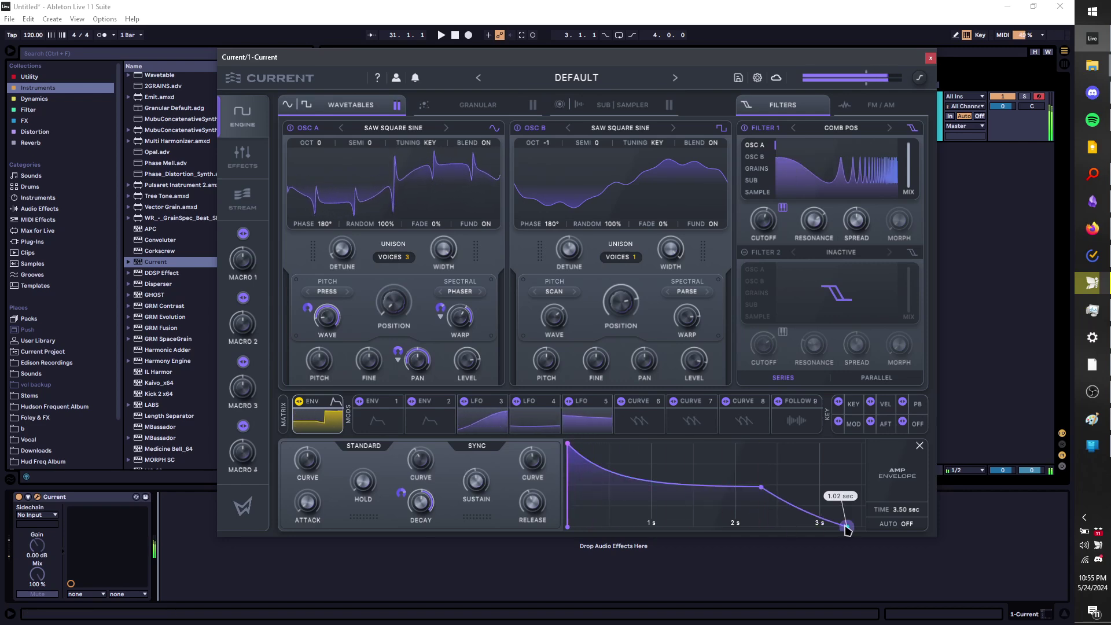
{"action": "left_click_drag", "start_coordinate": [846, 527], "coordinate": [858, 528]}
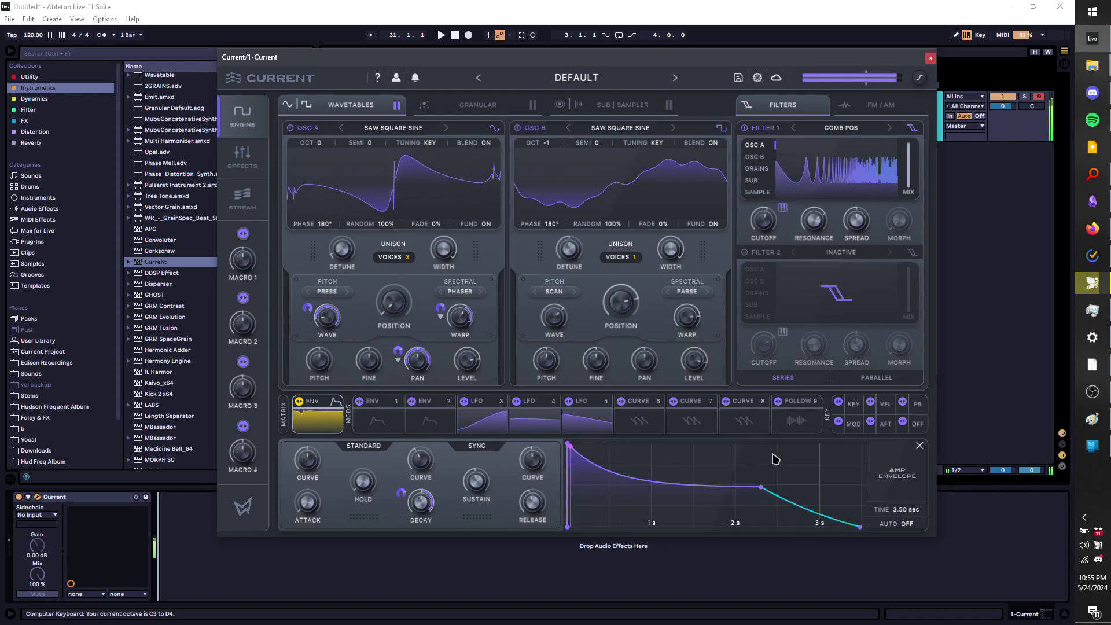
Raise the keyboard range to C4 to D5 and lower it by two octaves while playing chords
{"action": "key", "text": "x"}
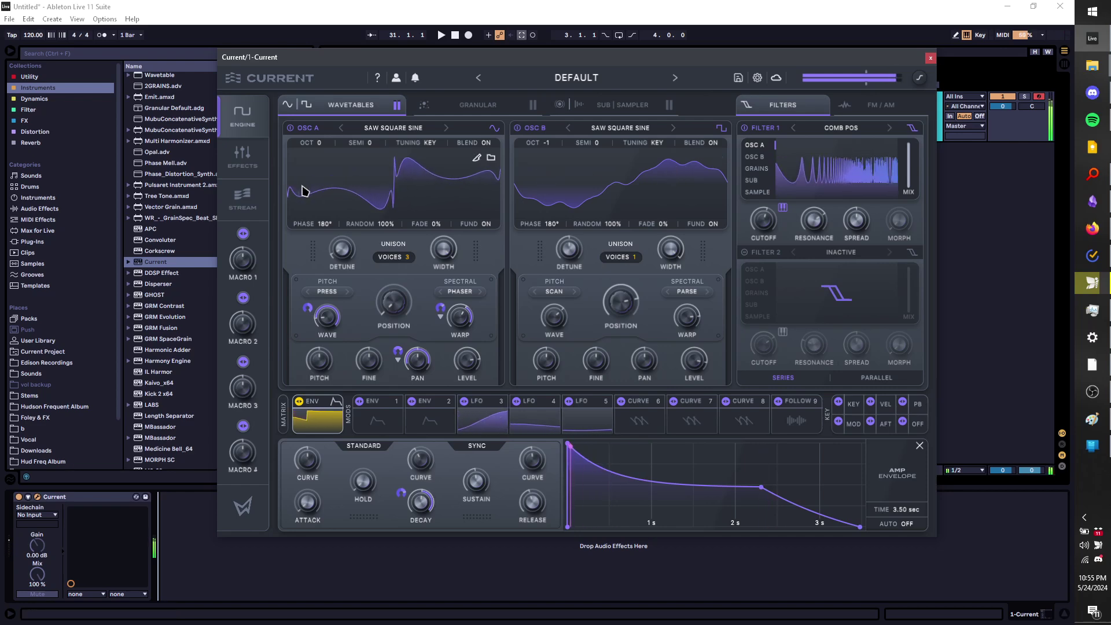
{"action": "key", "text": "x"}
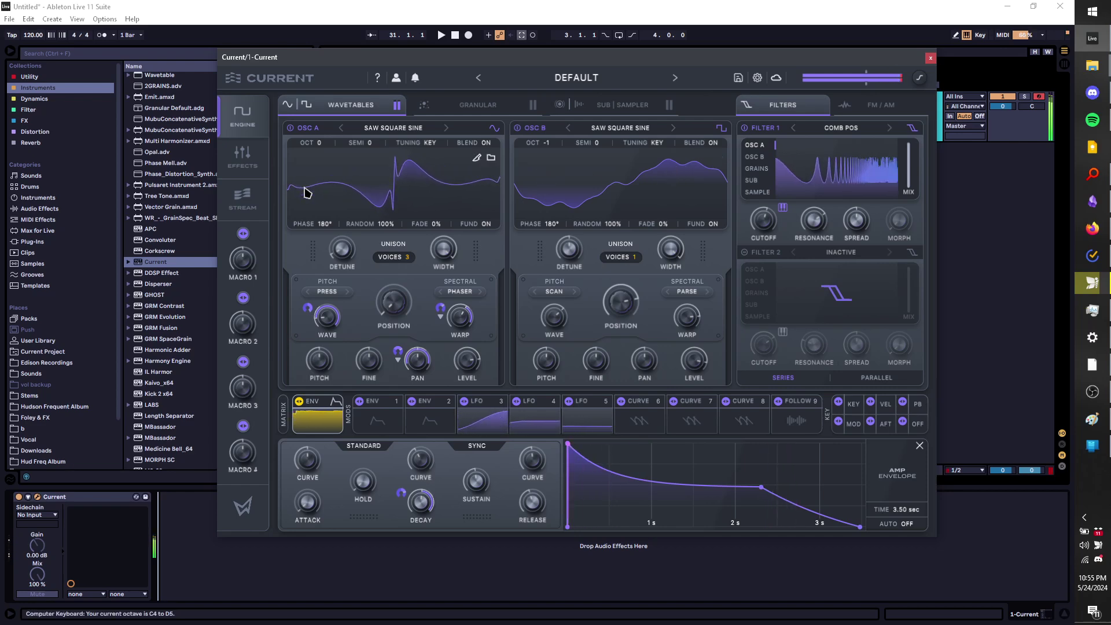
{"action": "key", "text": "z"}
{"action": "key", "text": "z"}
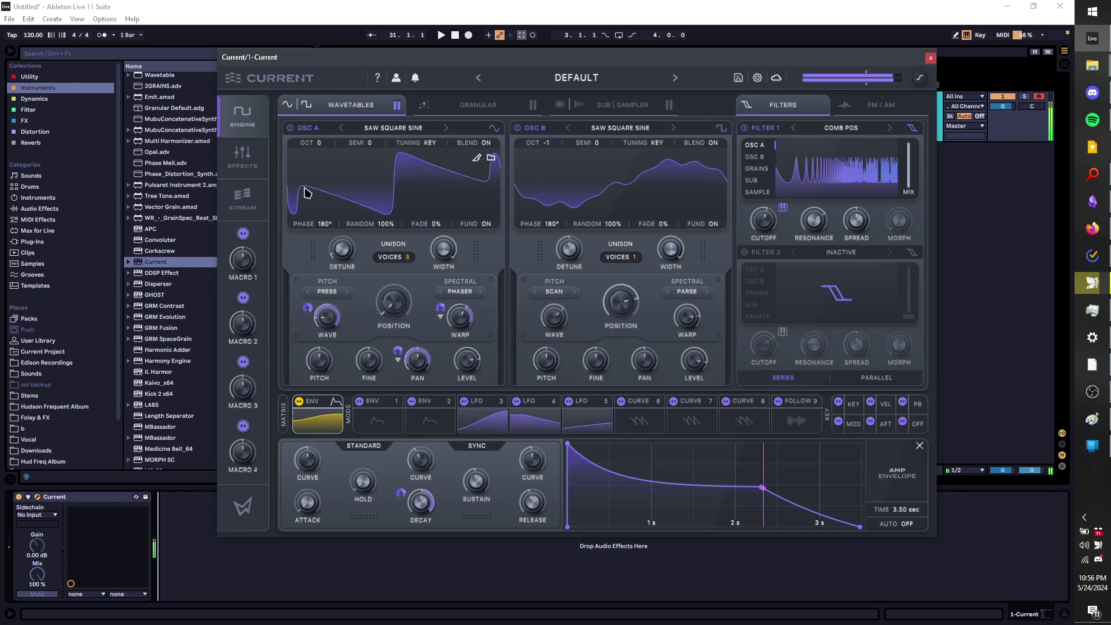
Browse oscillator A's wavetable list, checking the Fracture and Form categories, and close it
{"action": "left_click", "coordinate": [418, 130]}
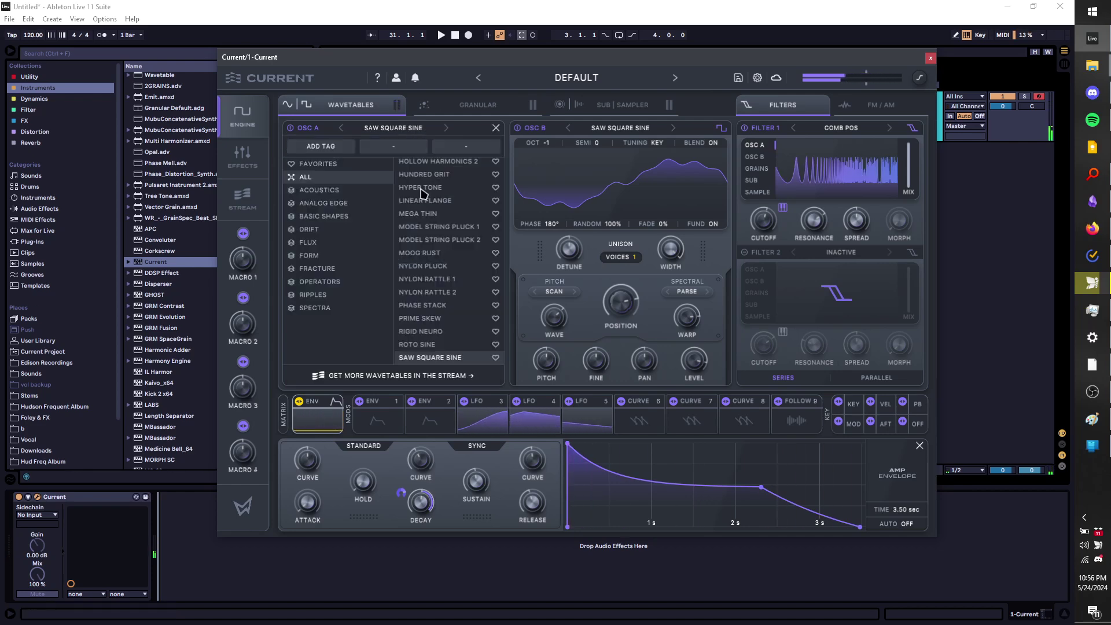
{"action": "left_click", "coordinate": [317, 269]}
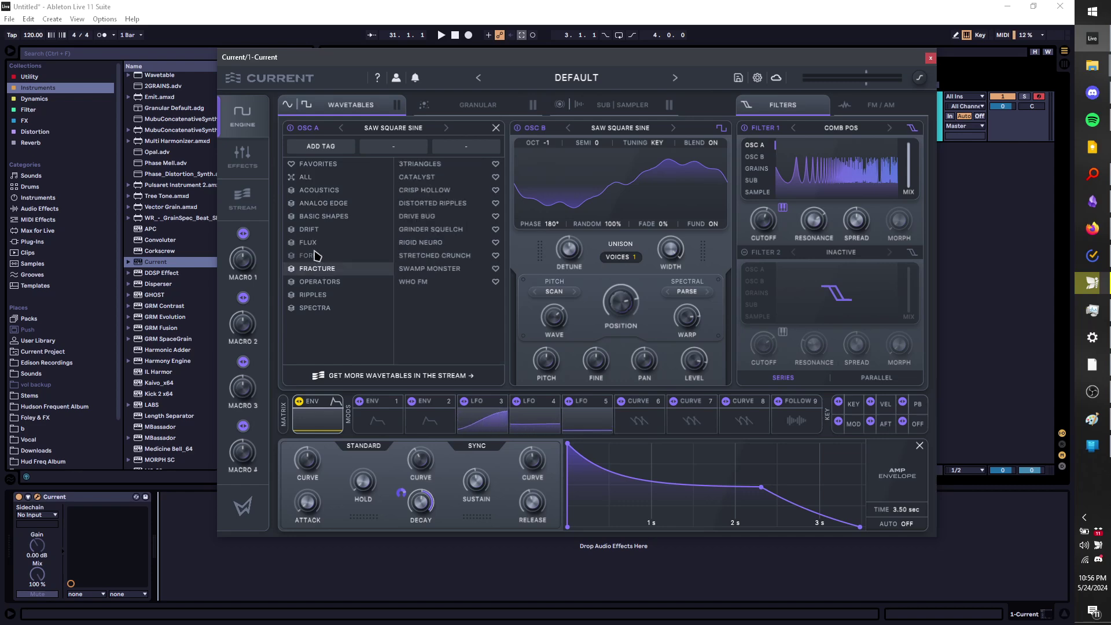
{"action": "left_click", "coordinate": [317, 256]}
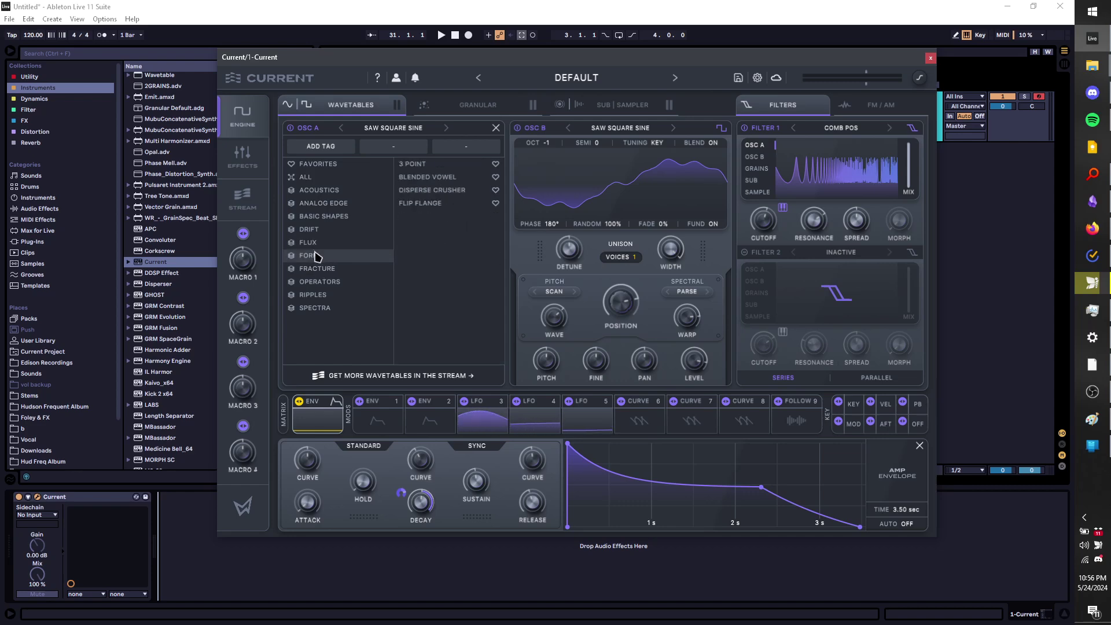
{"action": "left_click", "coordinate": [497, 128]}
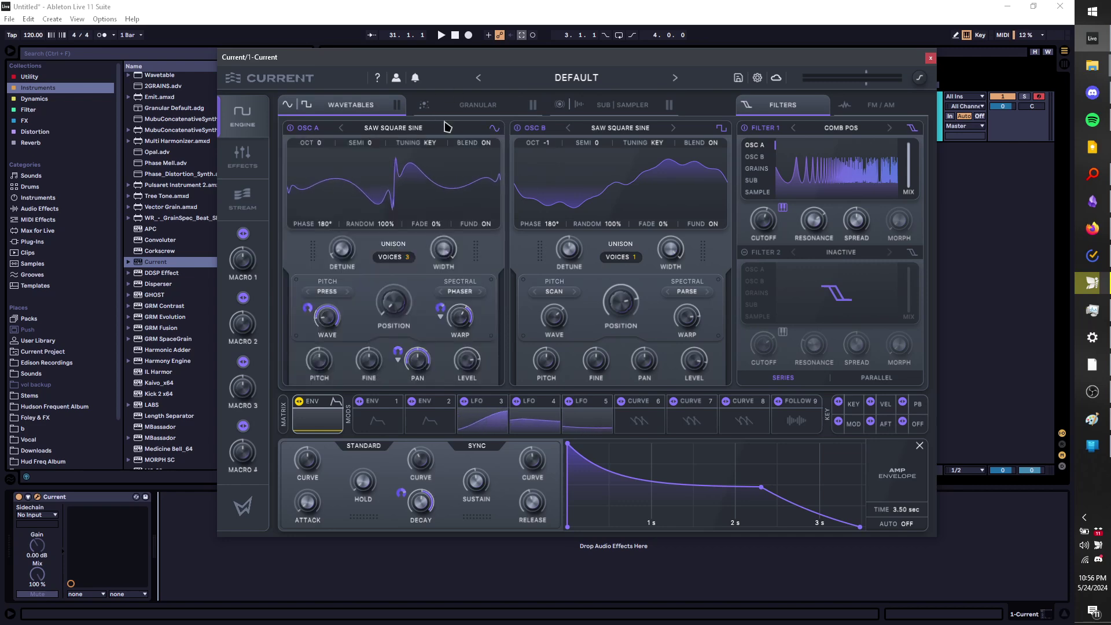
Load the Stand Up Bass Bowed wavetable from the cloud Instrument category into oscillator A and raise its wavetable position to 62%
{"action": "left_click", "coordinate": [242, 197]}
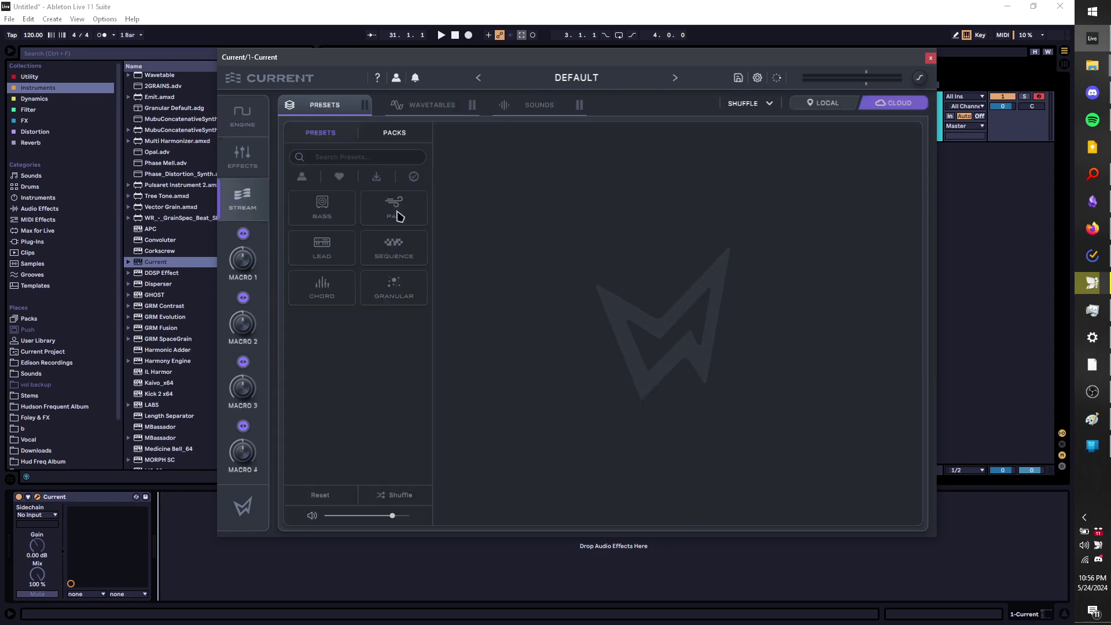
{"action": "left_click", "coordinate": [423, 111]}
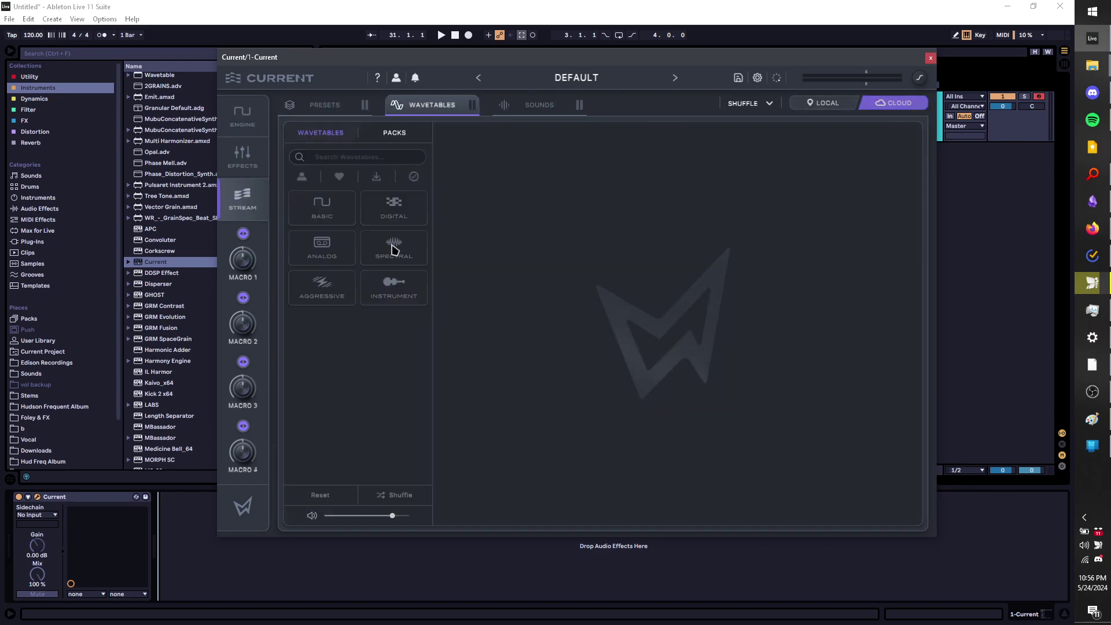
{"action": "left_click", "coordinate": [394, 288]}
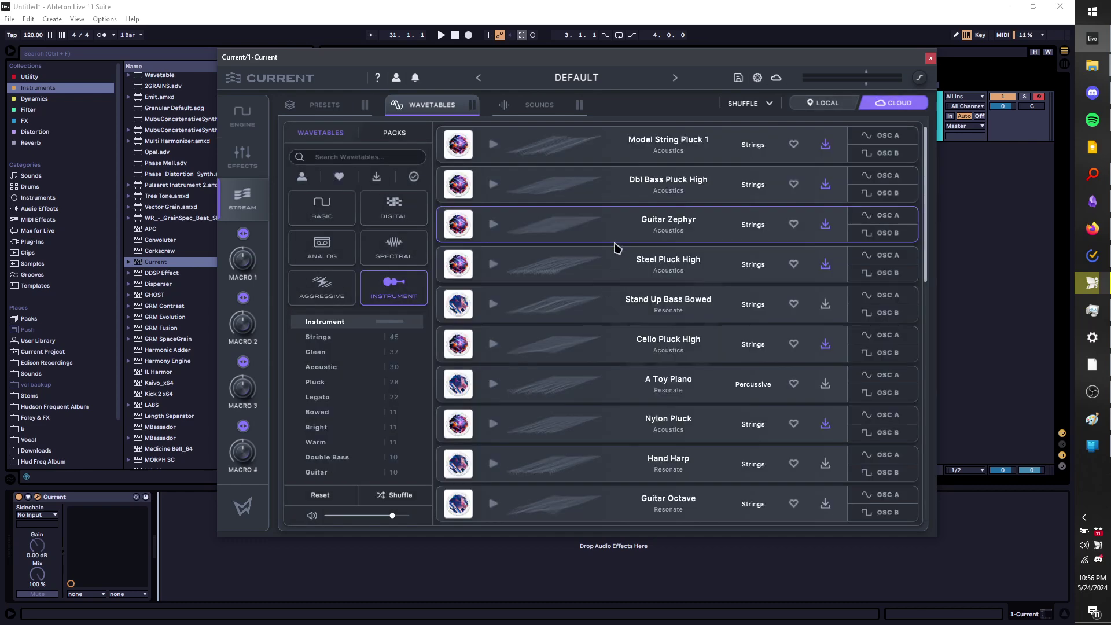
{"action": "scroll", "coordinate": [498, 306], "scroll_direction": "down", "scroll_amount": 3}
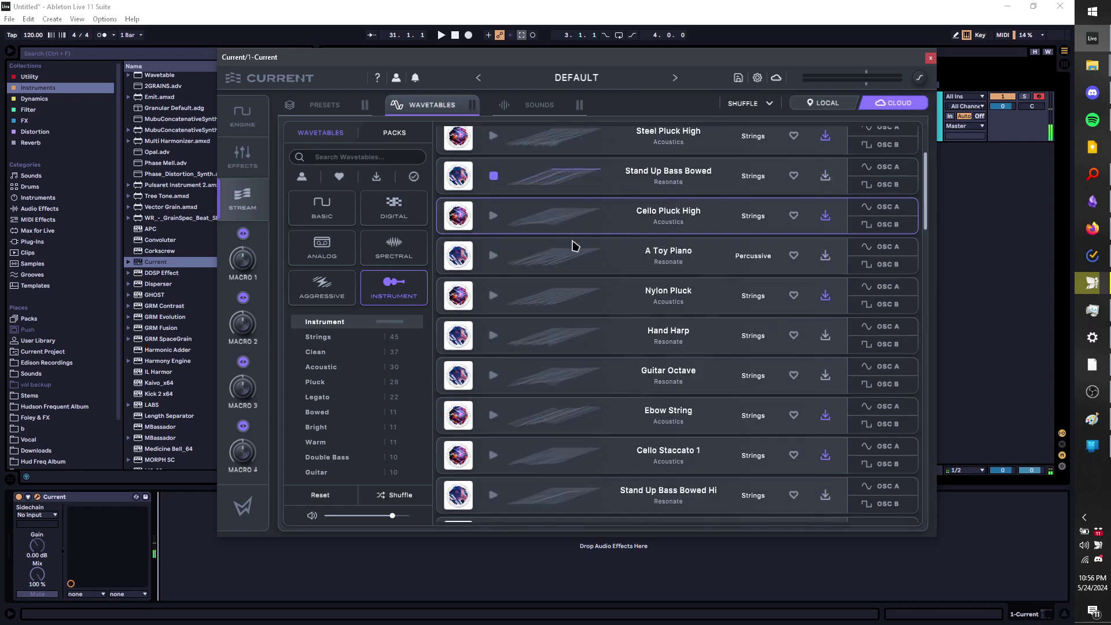
{"action": "left_click", "coordinate": [873, 168]}
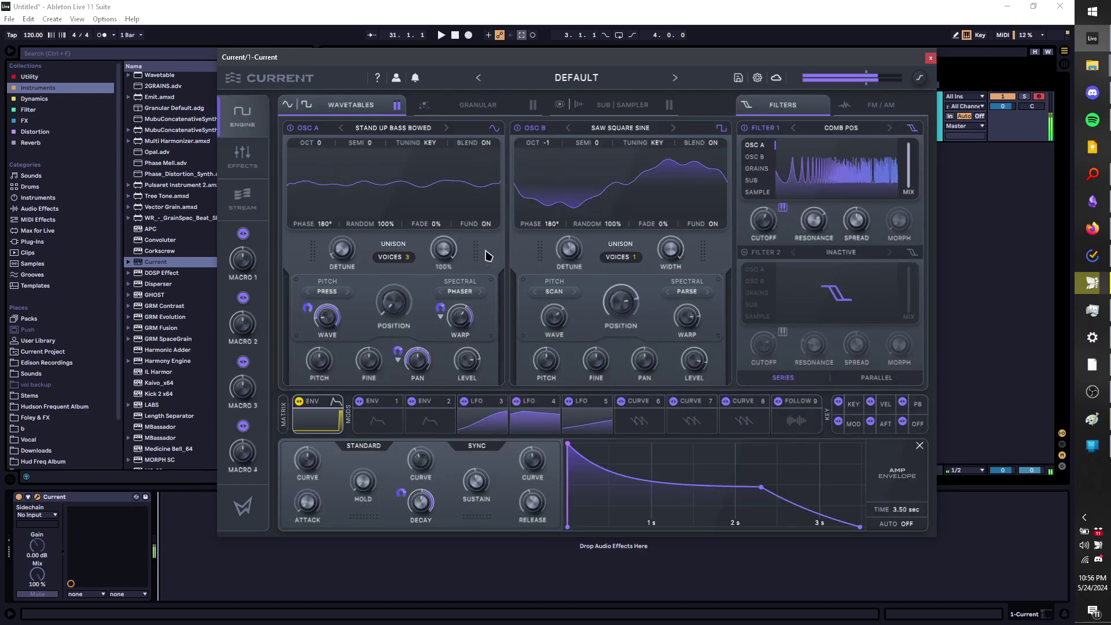
{"action": "left_click_drag", "start_coordinate": [392, 298], "coordinate": [399, 278]}
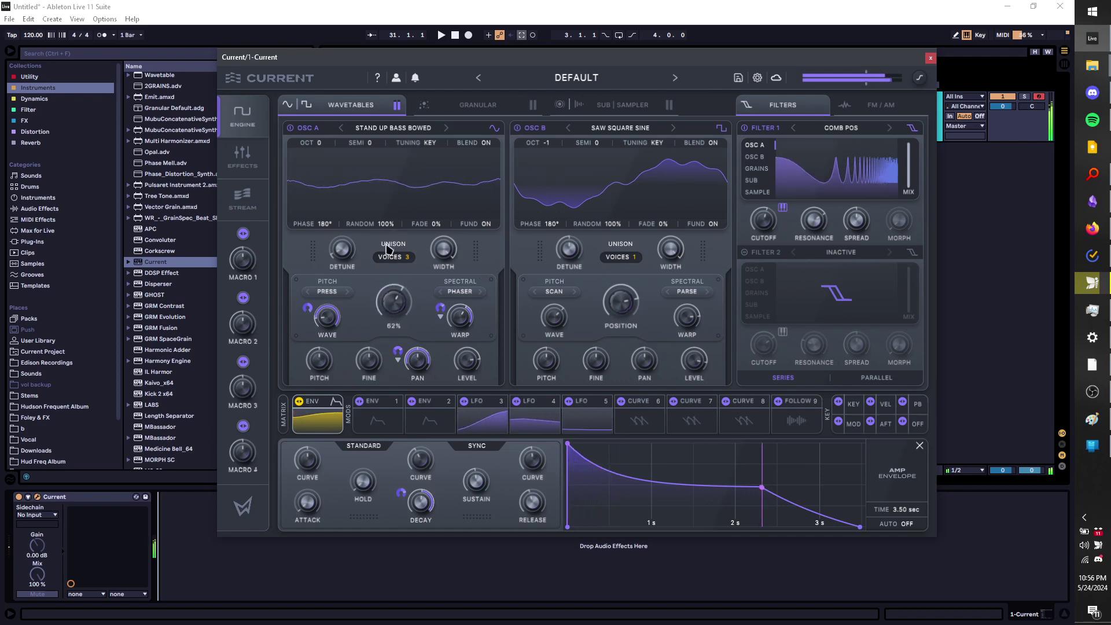
{"action": "mouse_move", "coordinate": [469, 356]}
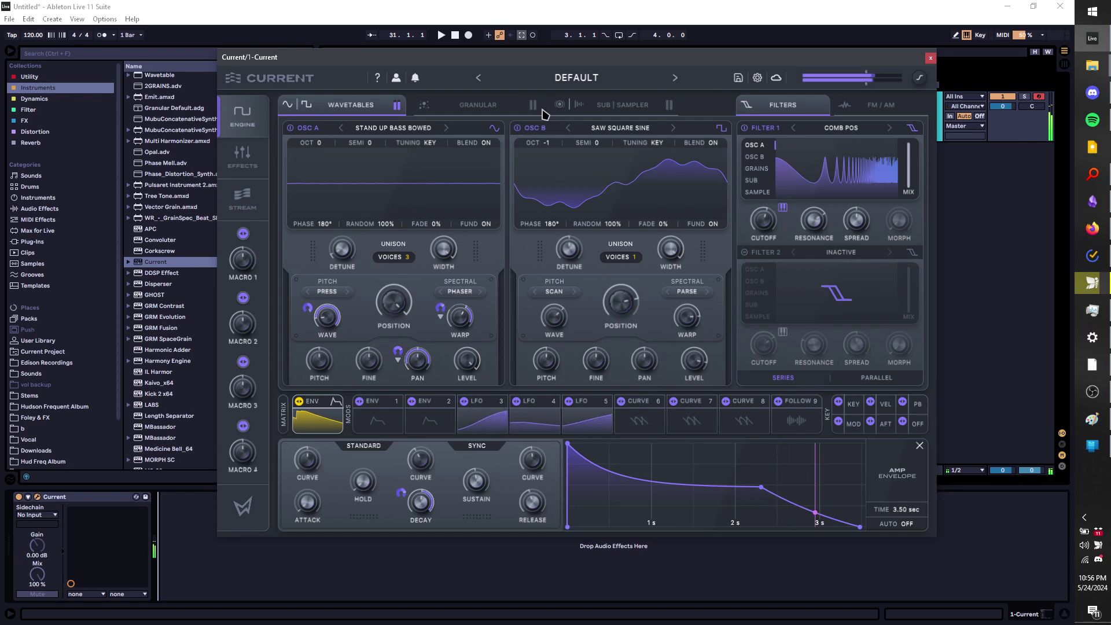
Load the Hand Harp wavetable from the cloud library into oscillator A and play it an octave higher
{"action": "left_click", "coordinate": [256, 216]}
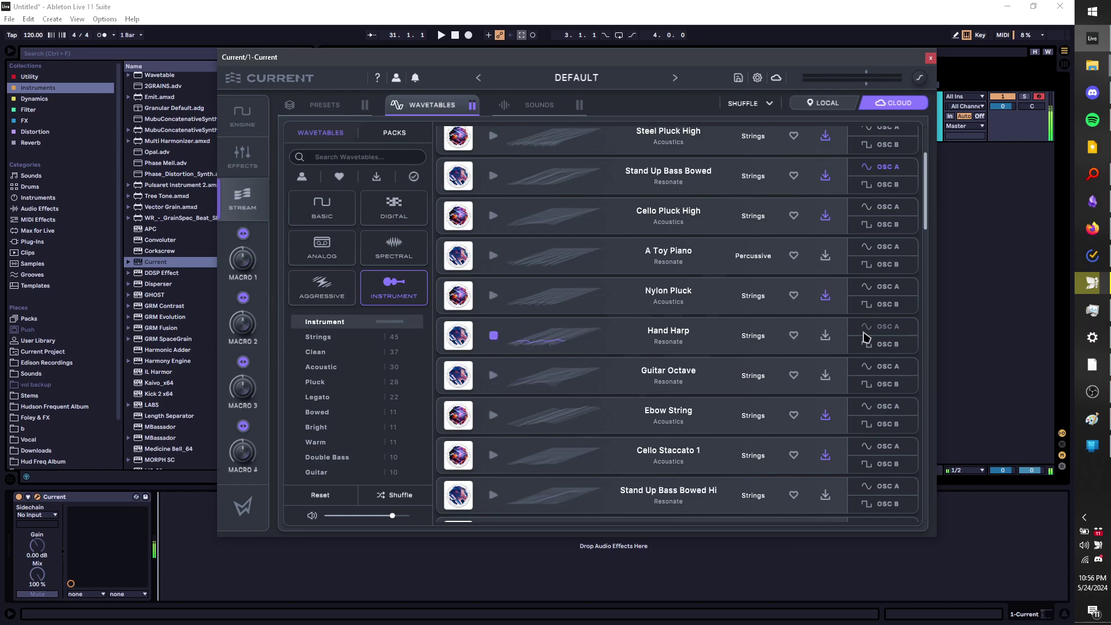
{"action": "scroll", "coordinate": [770, 377], "scroll_direction": "down", "scroll_amount": 2}
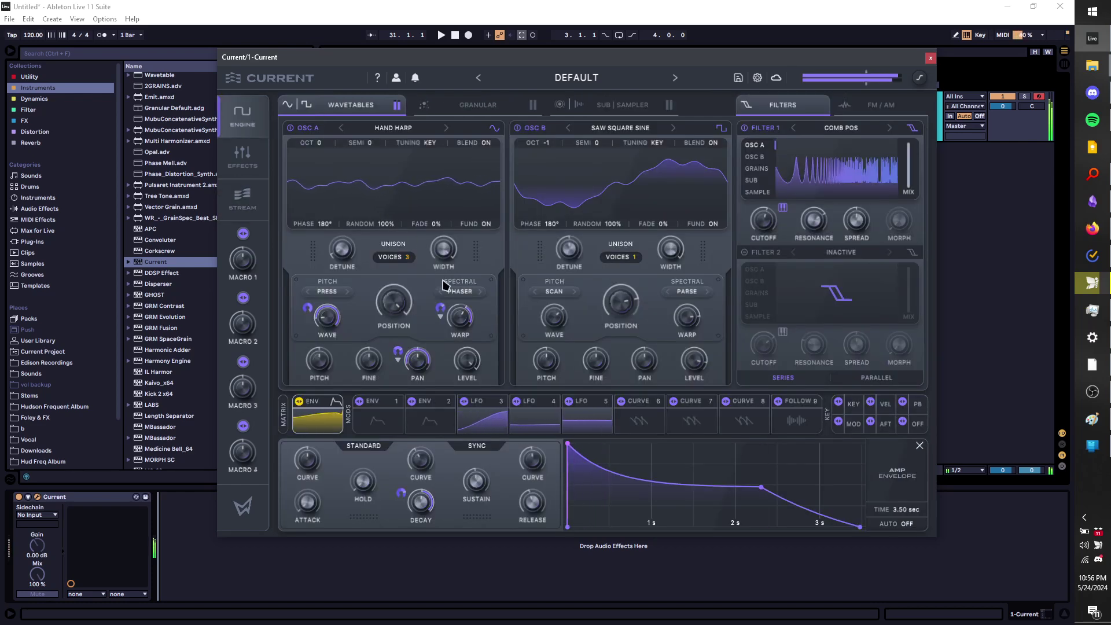
{"action": "key", "text": "x"}
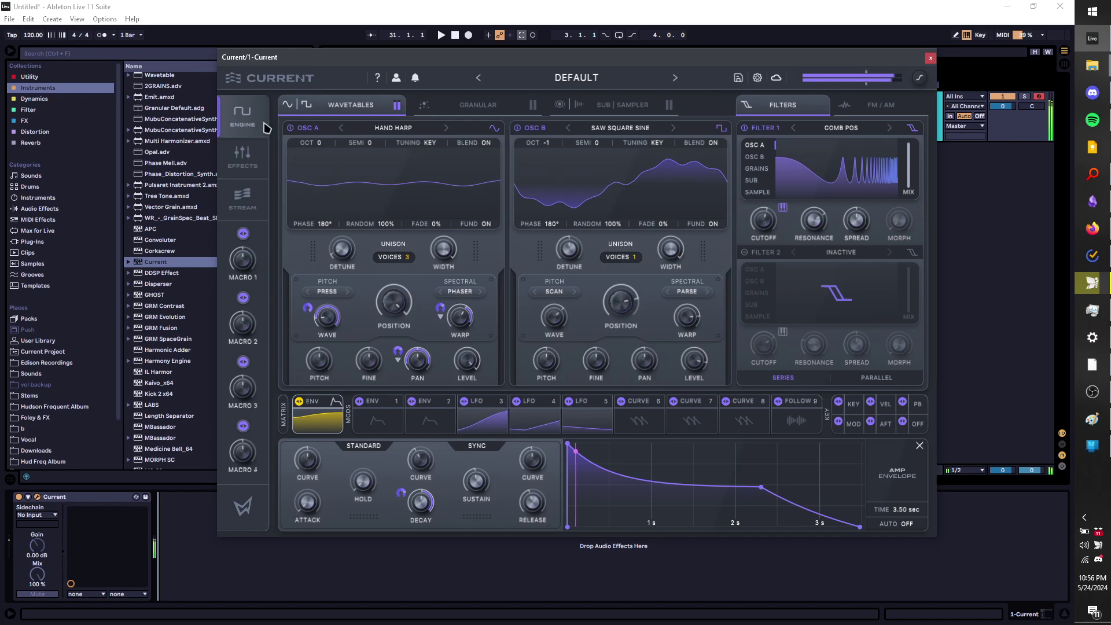
Load the Xylophone Metal wavetable from the cloud Instrument category into oscillator A and play it
{"action": "left_click", "coordinate": [243, 199]}
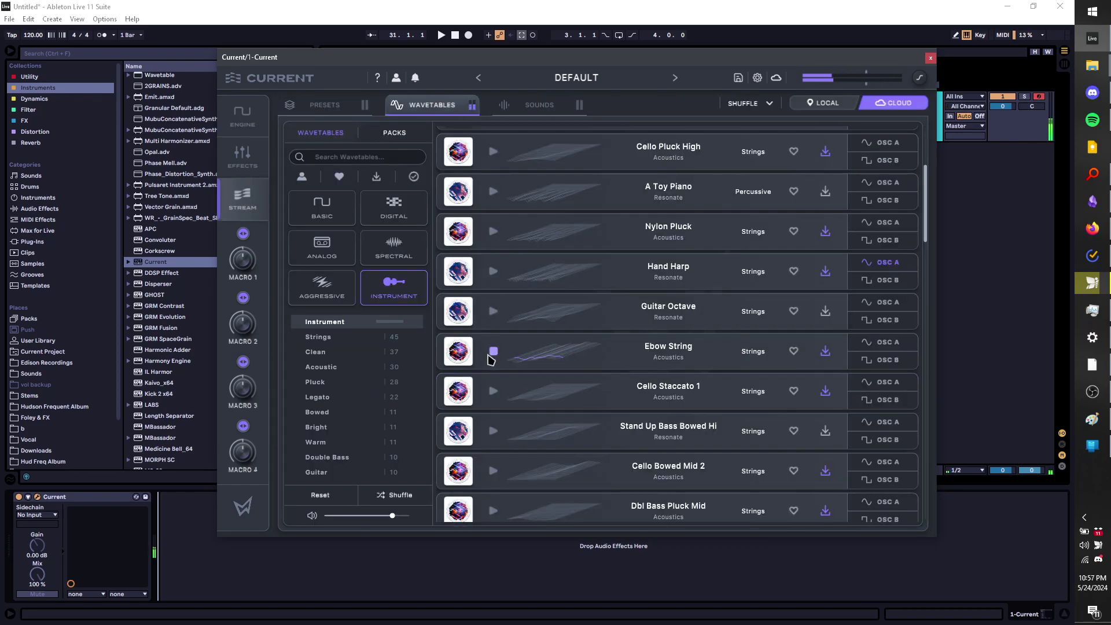
{"action": "scroll", "coordinate": [503, 458], "scroll_direction": "down", "scroll_amount": 10}
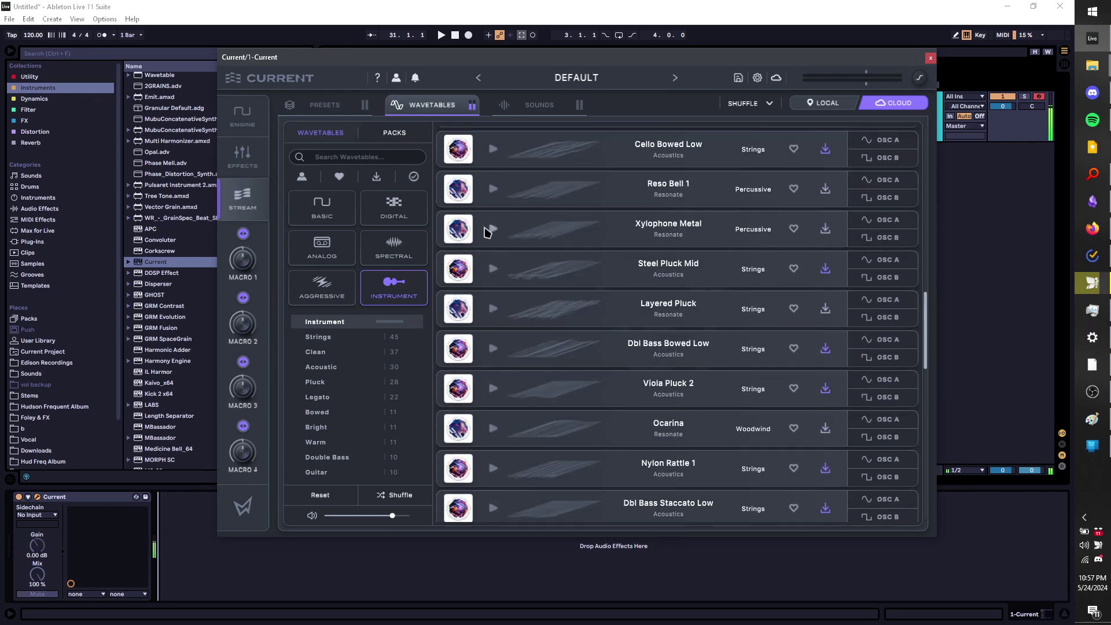
{"action": "left_click", "coordinate": [872, 223]}
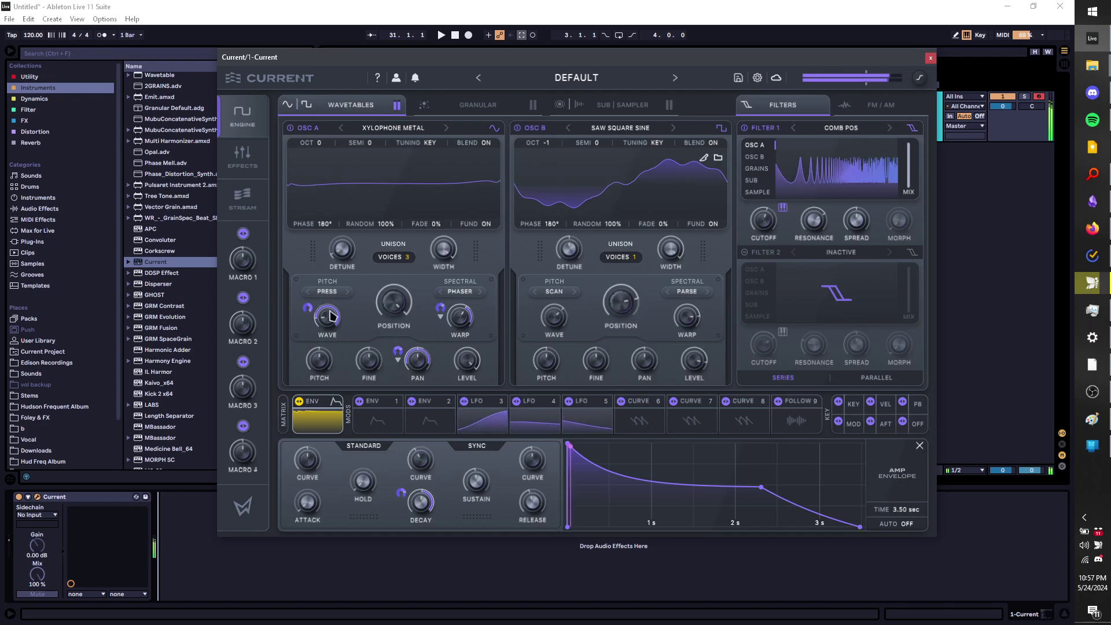
{"action": "mouse_move", "coordinate": [395, 363]}
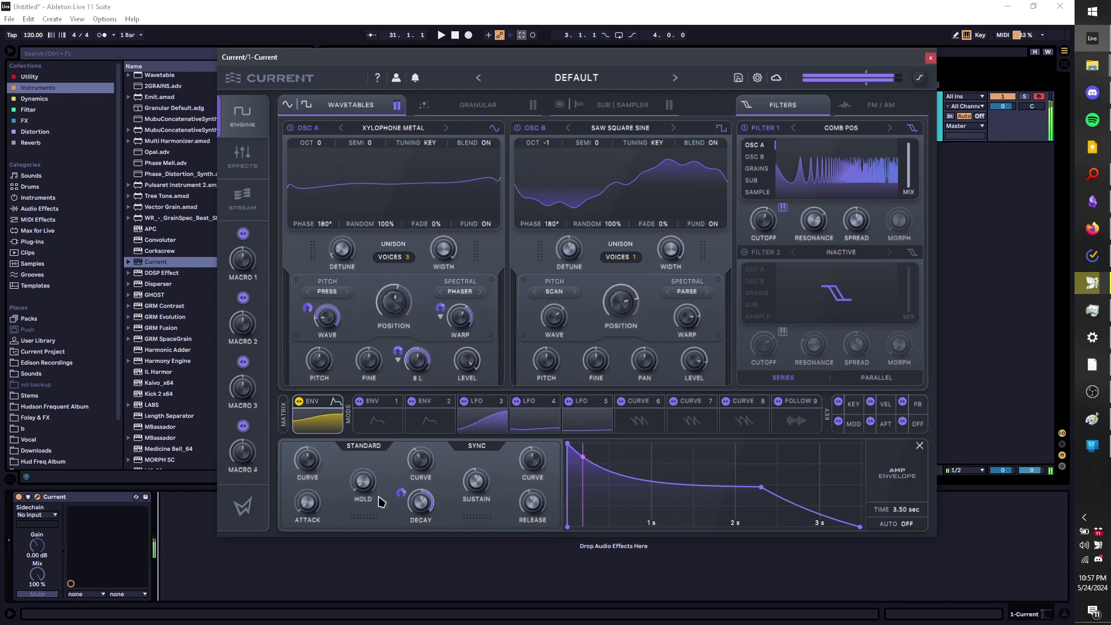
{"action": "mouse_move", "coordinate": [381, 501]}
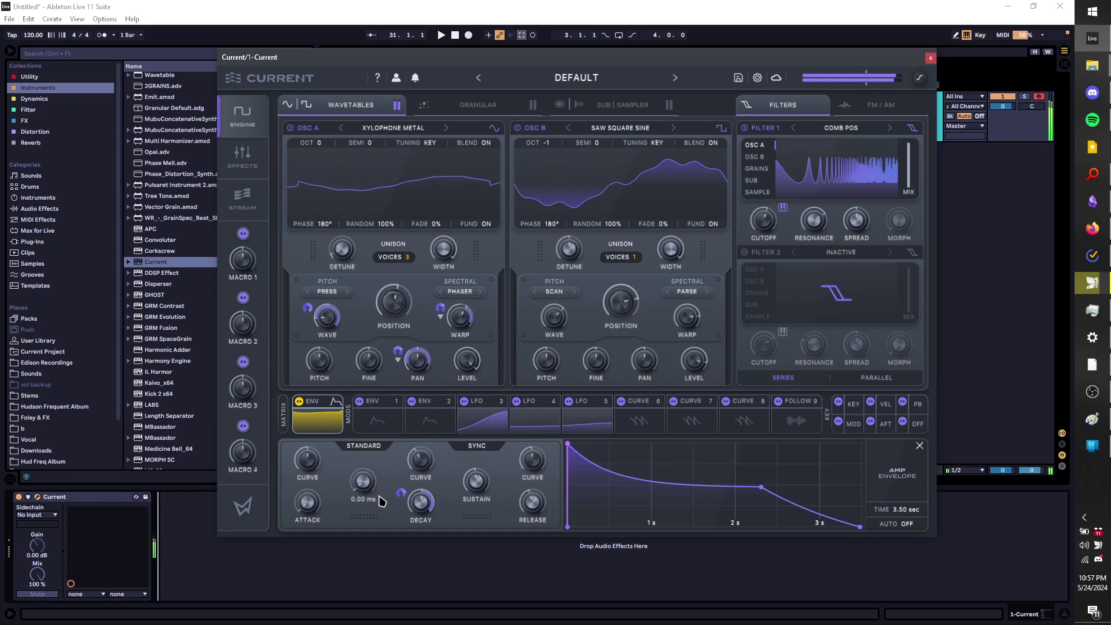
Lower the computer keyboard range to C1 to D2 while playing the xylophone wavetable
{"action": "key", "text": "z"}
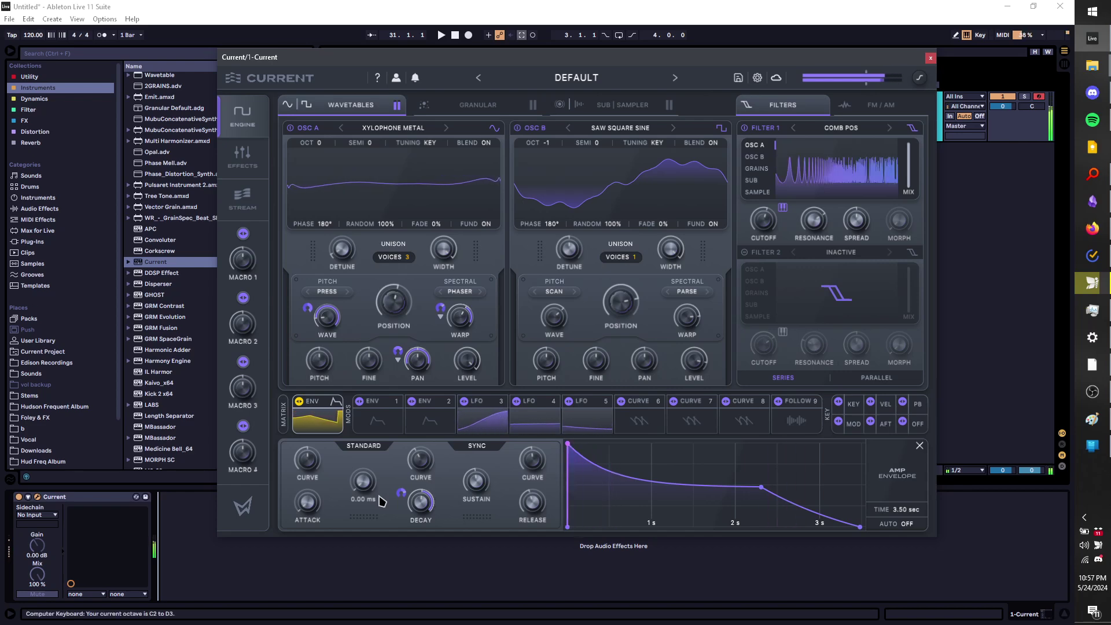
{"action": "key", "text": "a"}
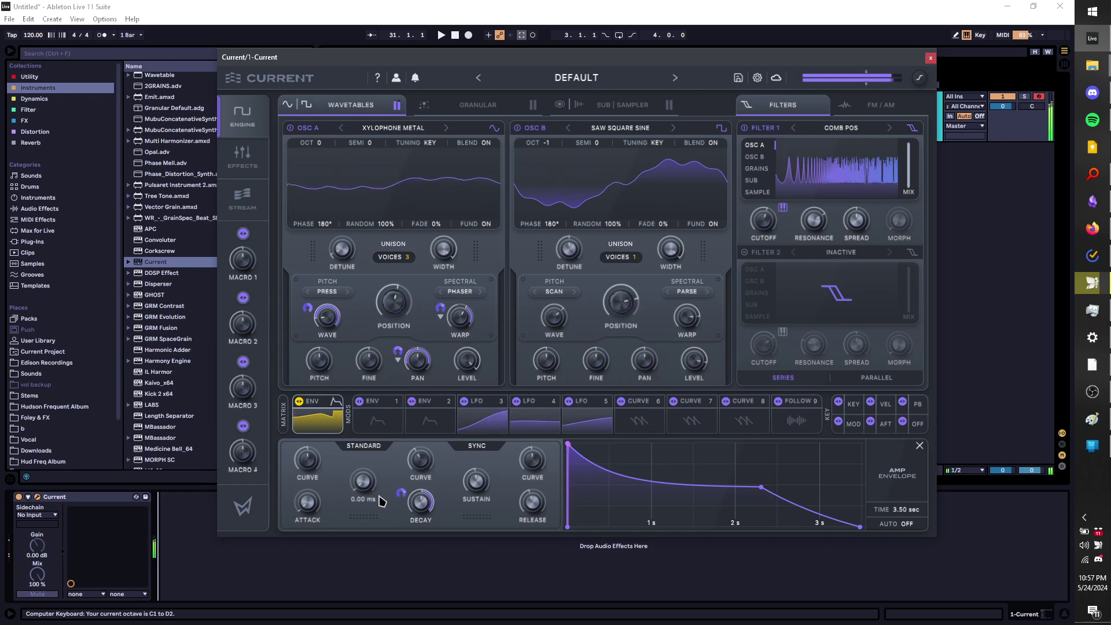
{"action": "key", "text": "z"}
{"action": "key", "text": "a"}
Assign LFO 4 to oscillator A's wavetable position and LFO 5 to oscillator B's wavetable position
{"action": "mouse_move", "coordinate": [396, 298]}
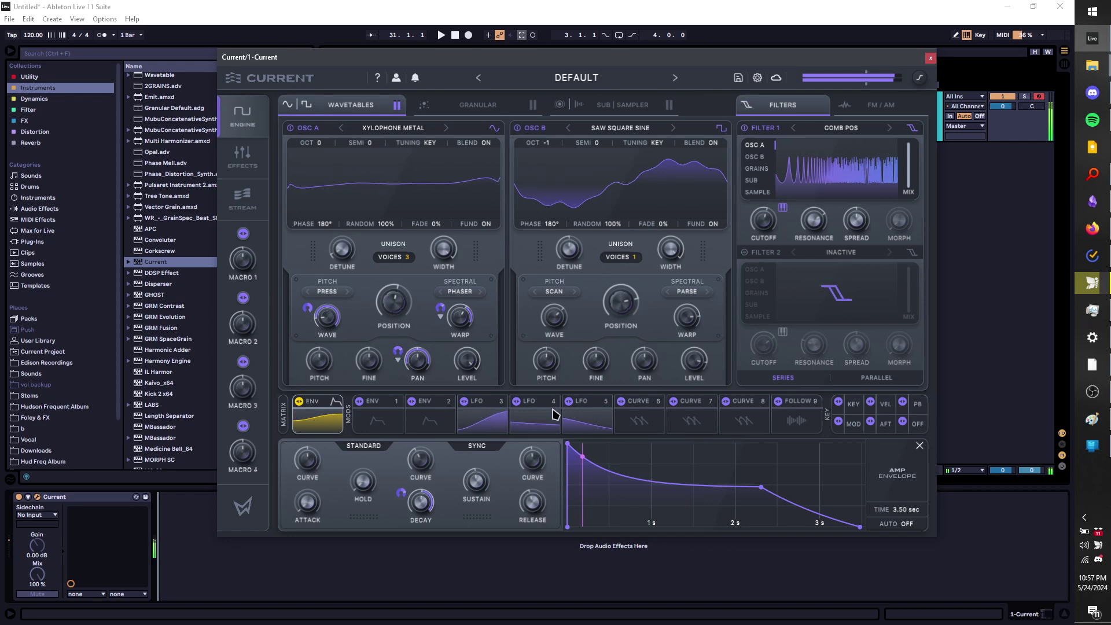
{"action": "left_click", "coordinate": [464, 407]}
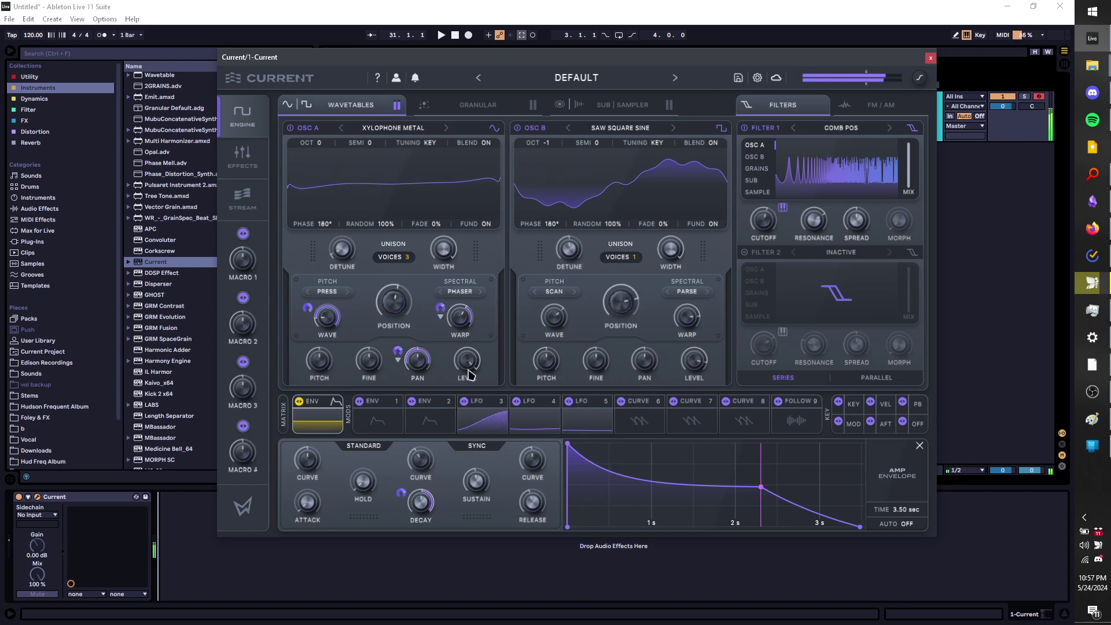
{"action": "left_click_drag", "start_coordinate": [394, 299], "coordinate": [407, 295]}
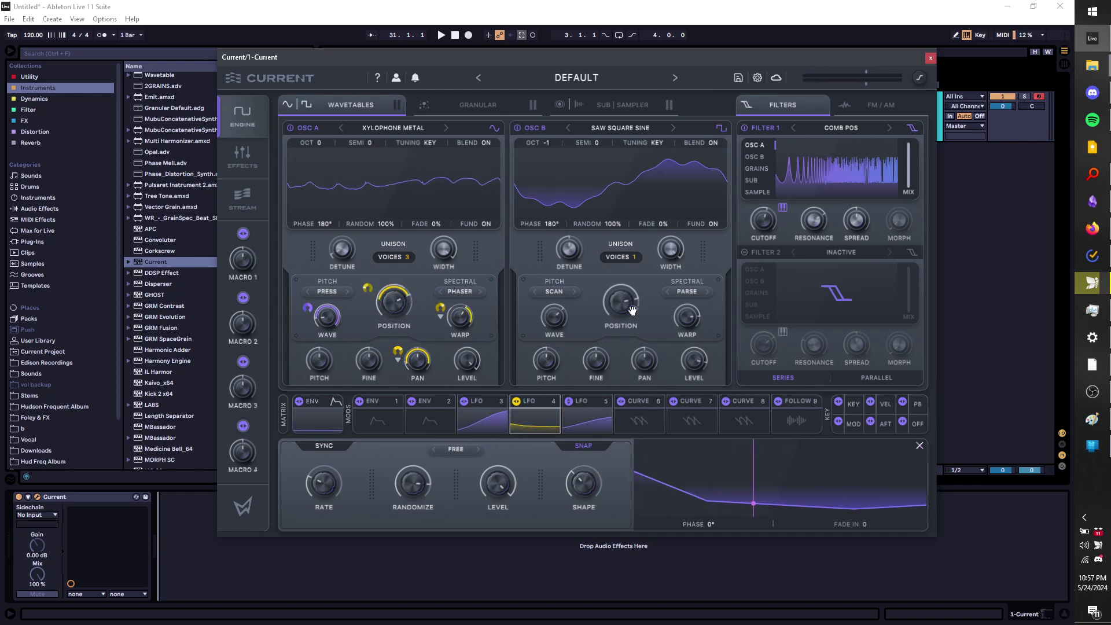
{"action": "left_click_drag", "start_coordinate": [632, 311], "coordinate": [626, 307]}
Play chords through the modulated wavetable positions, shifting the keyboard an octave down and back up
{"action": "key", "text": "a"}
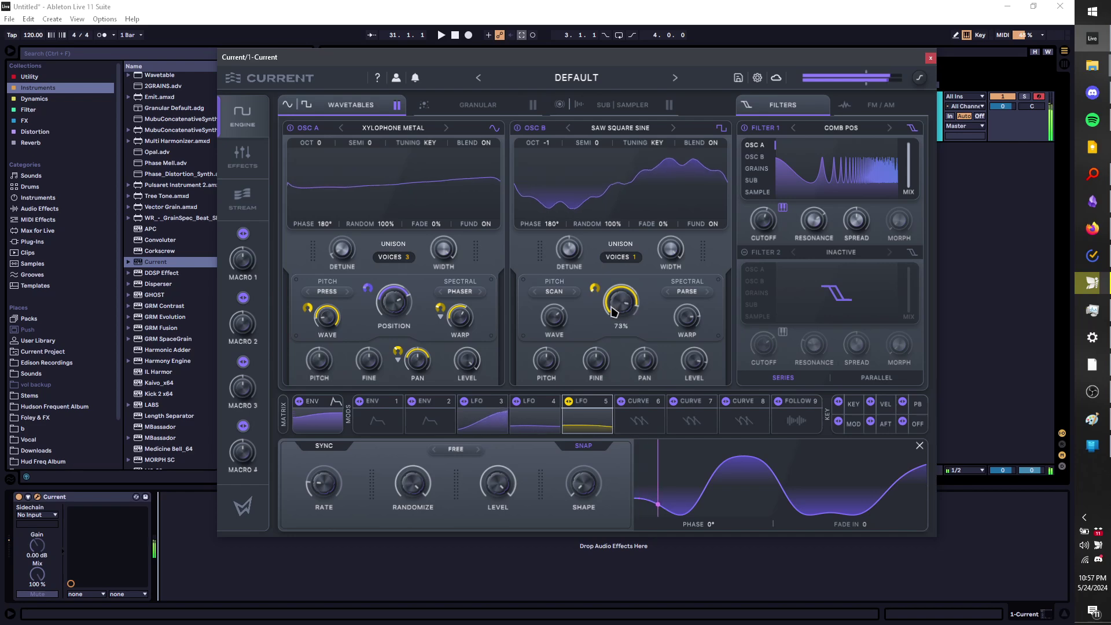
{"action": "key", "text": "z"}
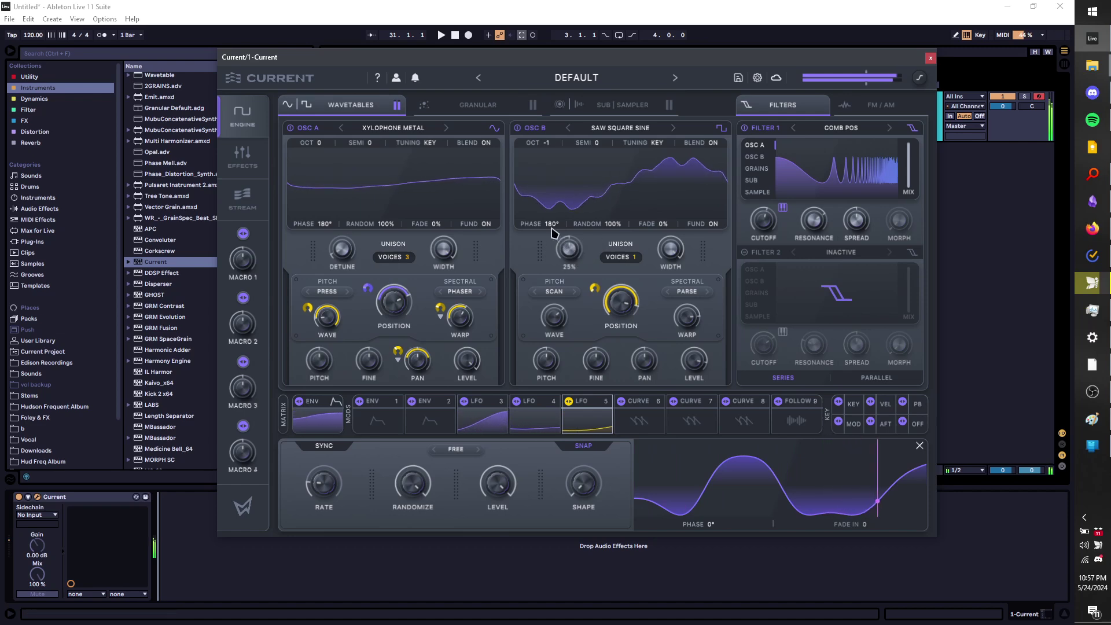
{"action": "key", "text": "x"}
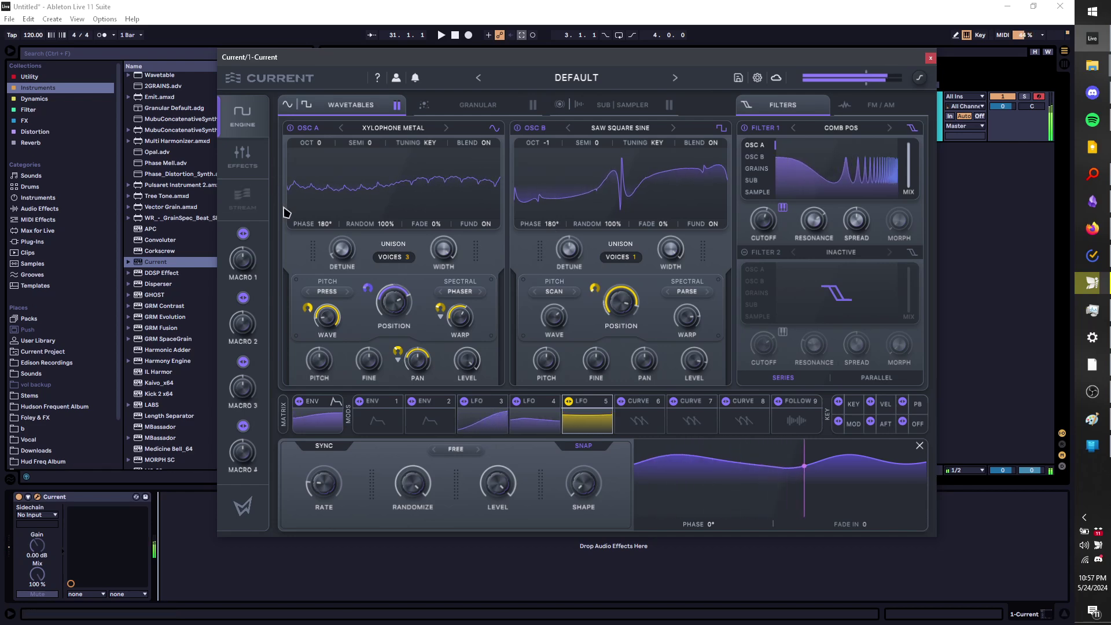
Load the Viola Pluck 2 wavetable into oscillator A and the Ocarina wavetable into oscillator B from the cloud library
{"action": "left_click", "coordinate": [242, 197]}
{"action": "scroll", "coordinate": [615, 337], "scroll_direction": "down", "scroll_amount": 3}
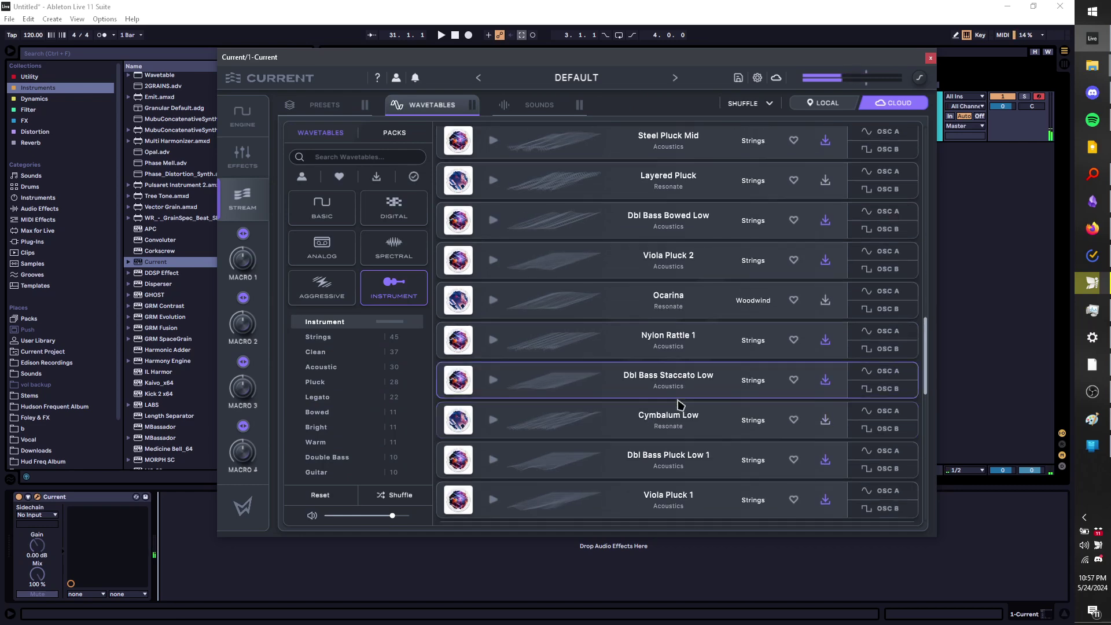
{"action": "scroll", "coordinate": [680, 398], "scroll_direction": "up", "scroll_amount": 3}
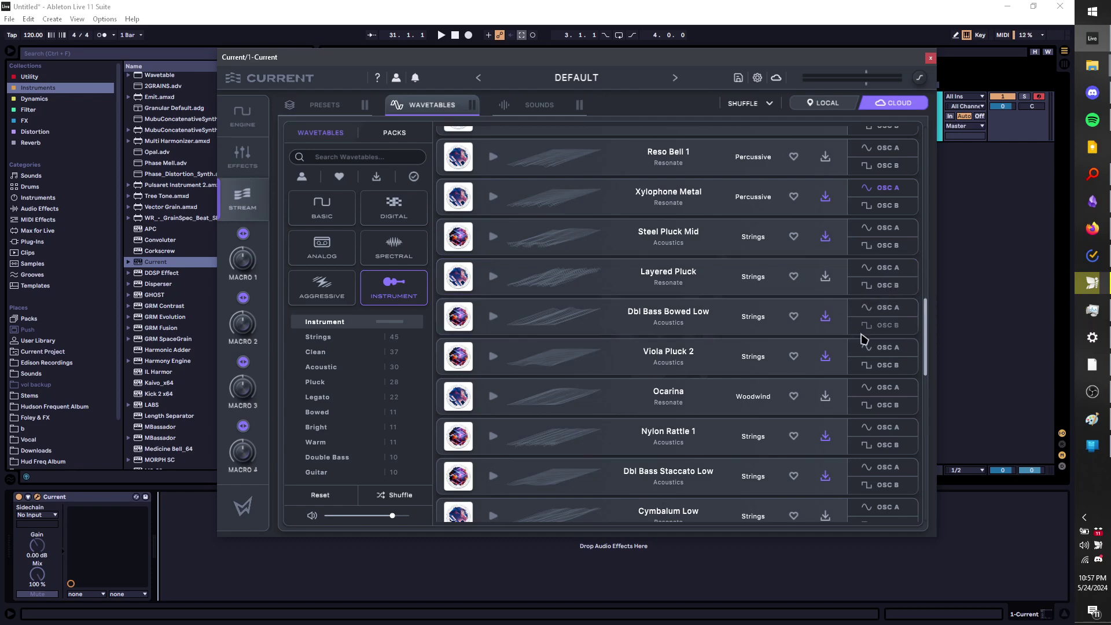
{"action": "left_click", "coordinate": [883, 348]}
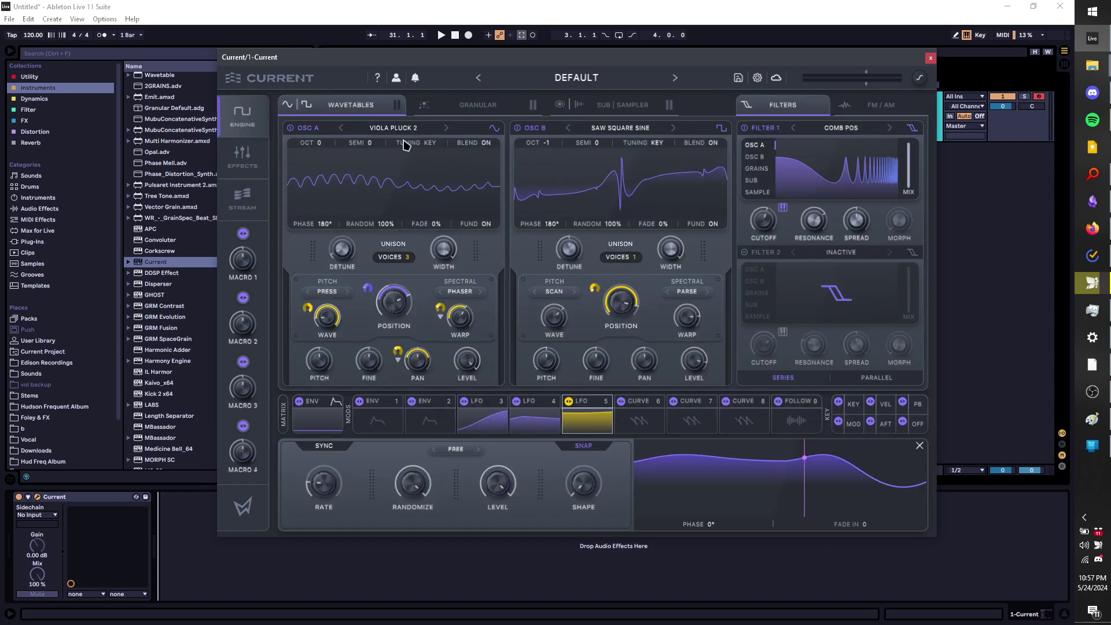
{"action": "left_click", "coordinate": [249, 210]}
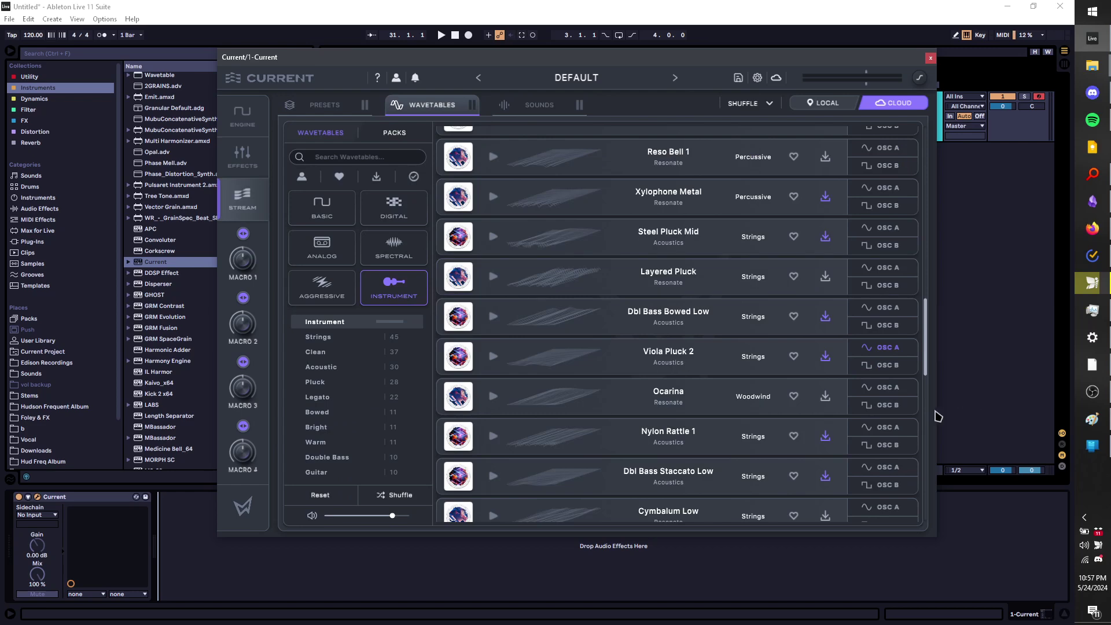
{"action": "left_click", "coordinate": [894, 405]}
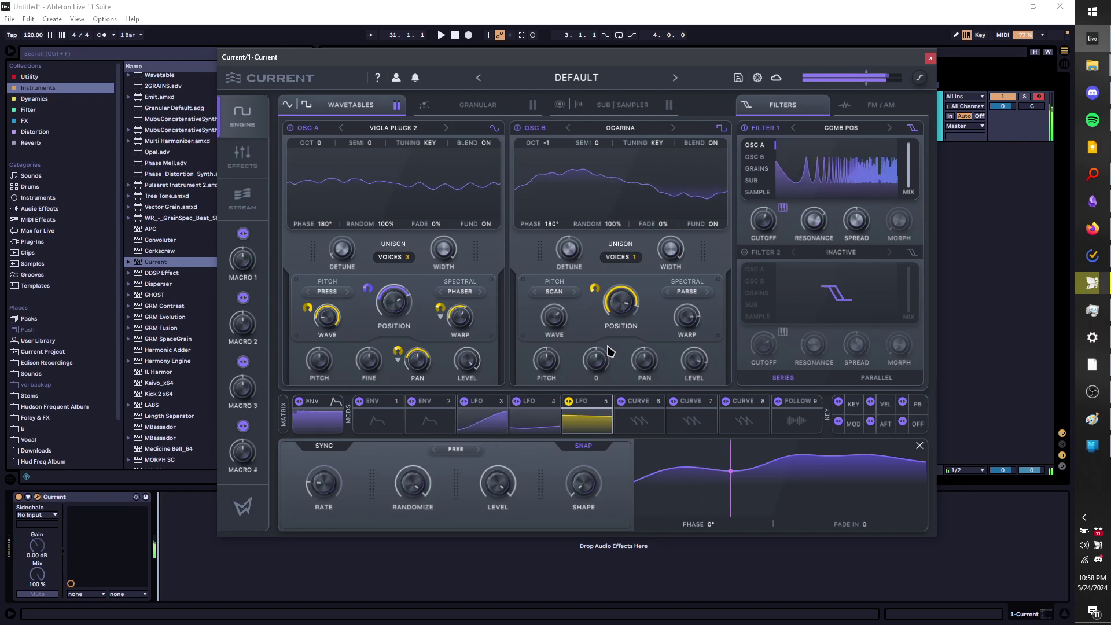
Play the new wavetable pair with the keyboard range raised to C5 to D6, and lower it down to C1 to D2
{"action": "key", "text": "x"}
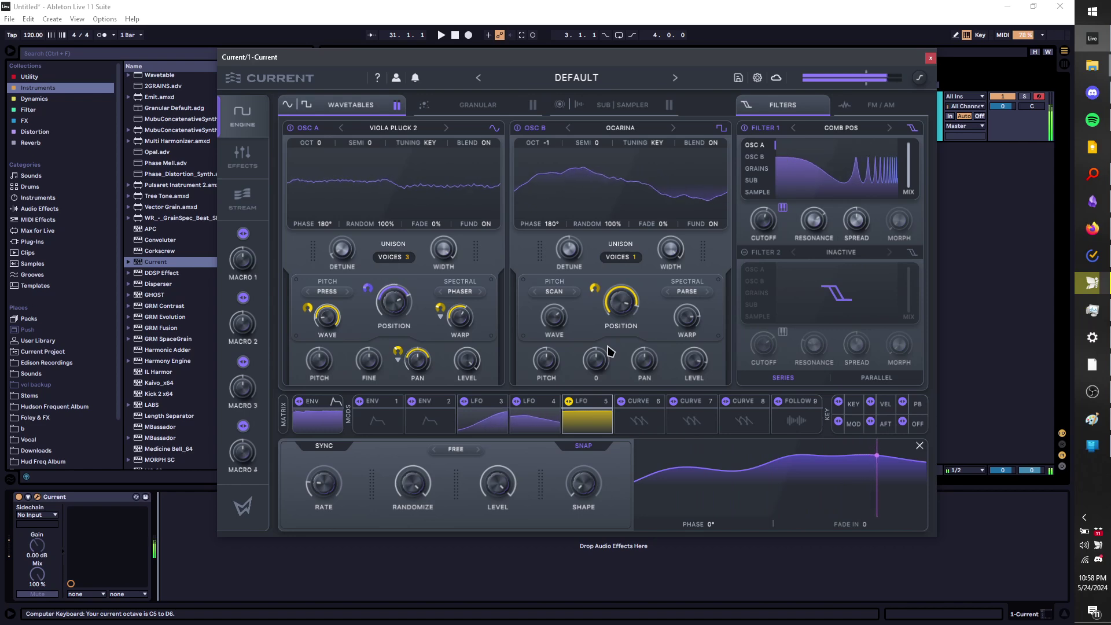
{"action": "key", "text": "z"}
{"action": "key", "text": "z"}
{"action": "key", "text": "z"}
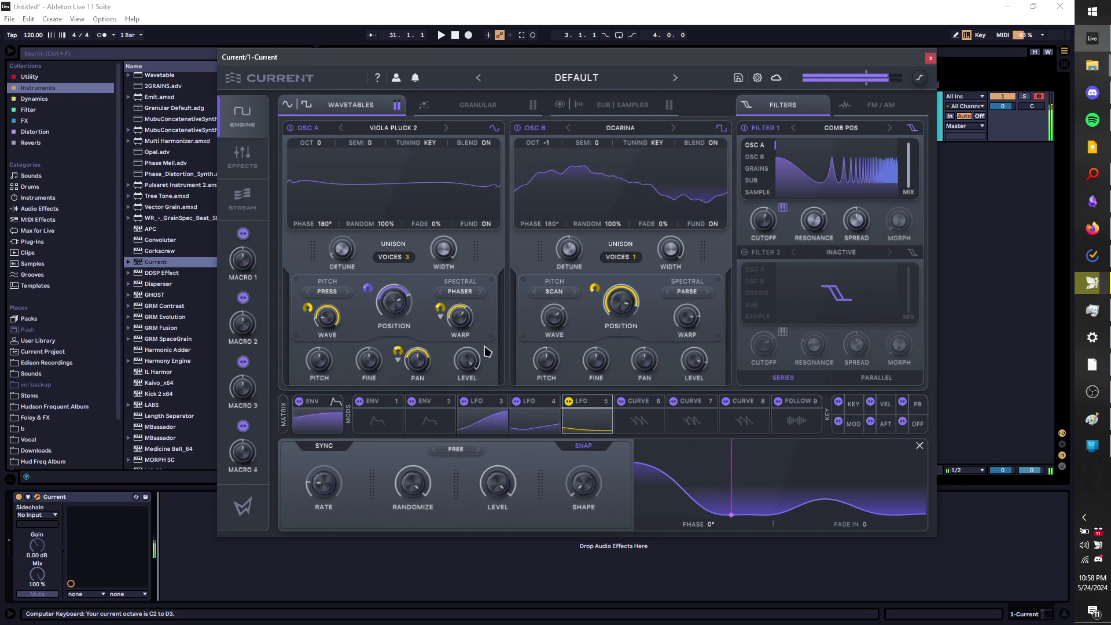
{"action": "mouse_move", "coordinate": [476, 359]}
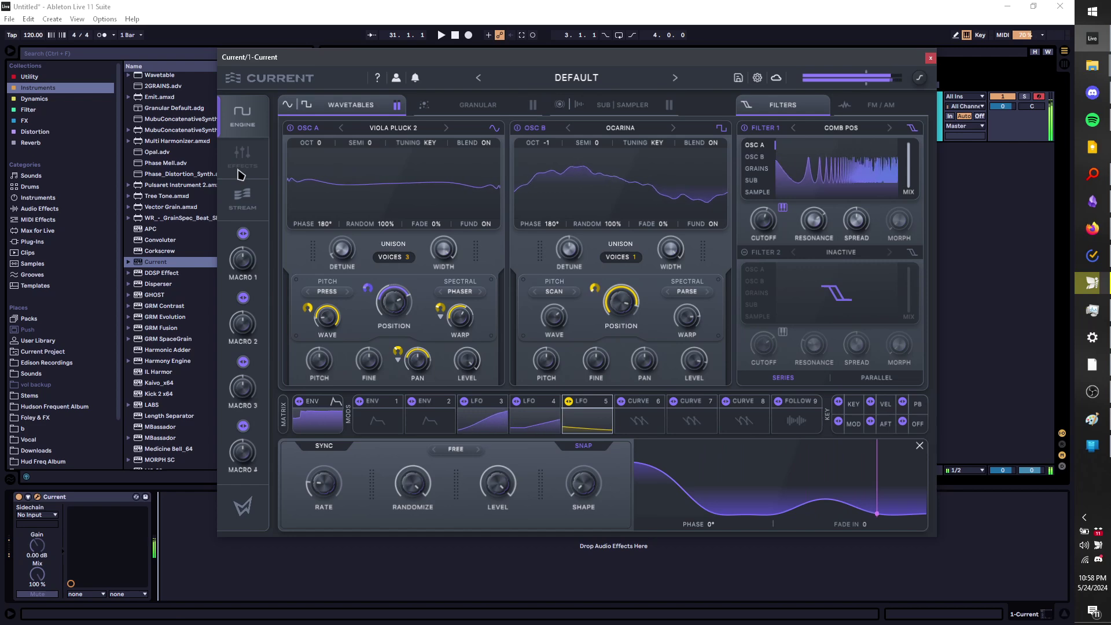
{"action": "key", "text": "z"}
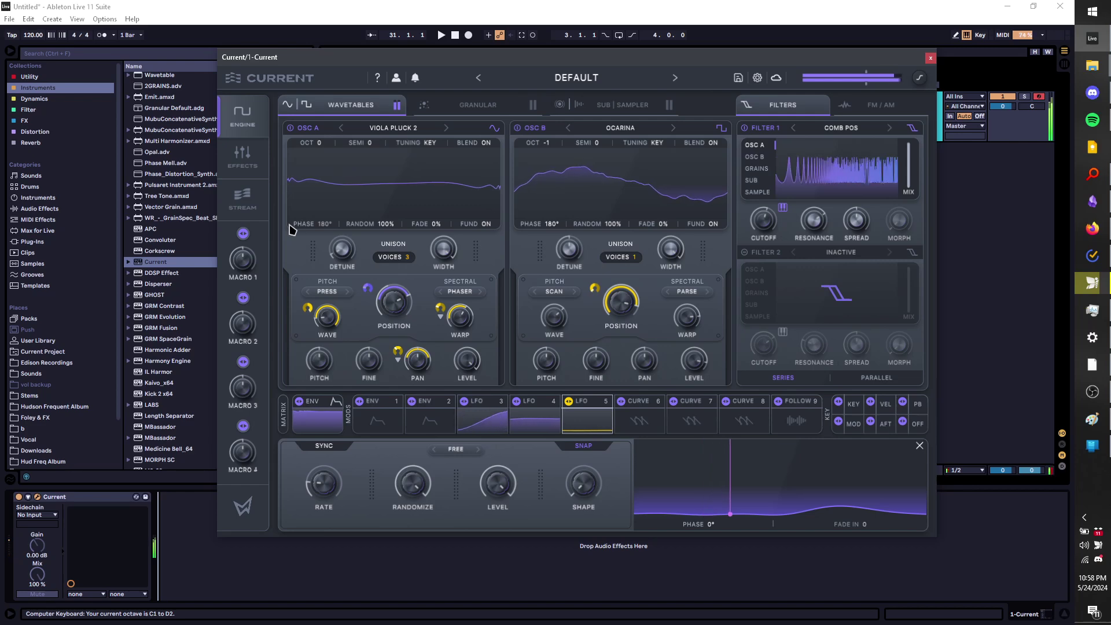
Raise the keyboard range to C5 to D6, step it back down while playing, and bring back the chord section
{"action": "key", "text": "x"}
{"action": "key", "text": "x"}
{"action": "key", "text": "x"}
{"action": "key", "text": "x"}
{"action": "key", "text": "x"}
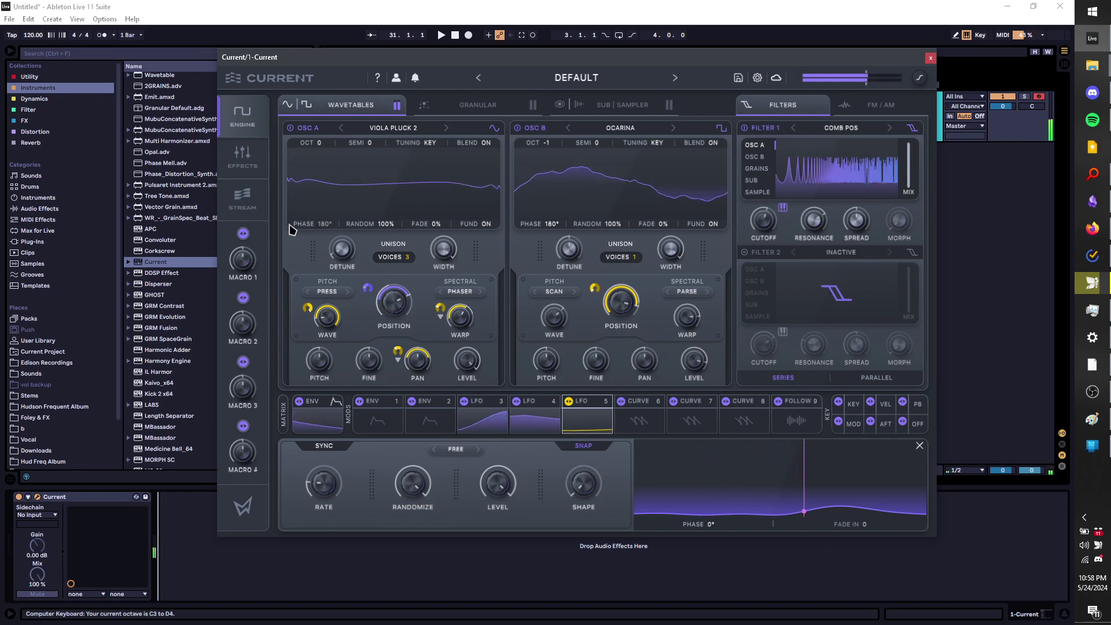
{"action": "key", "text": "z"}
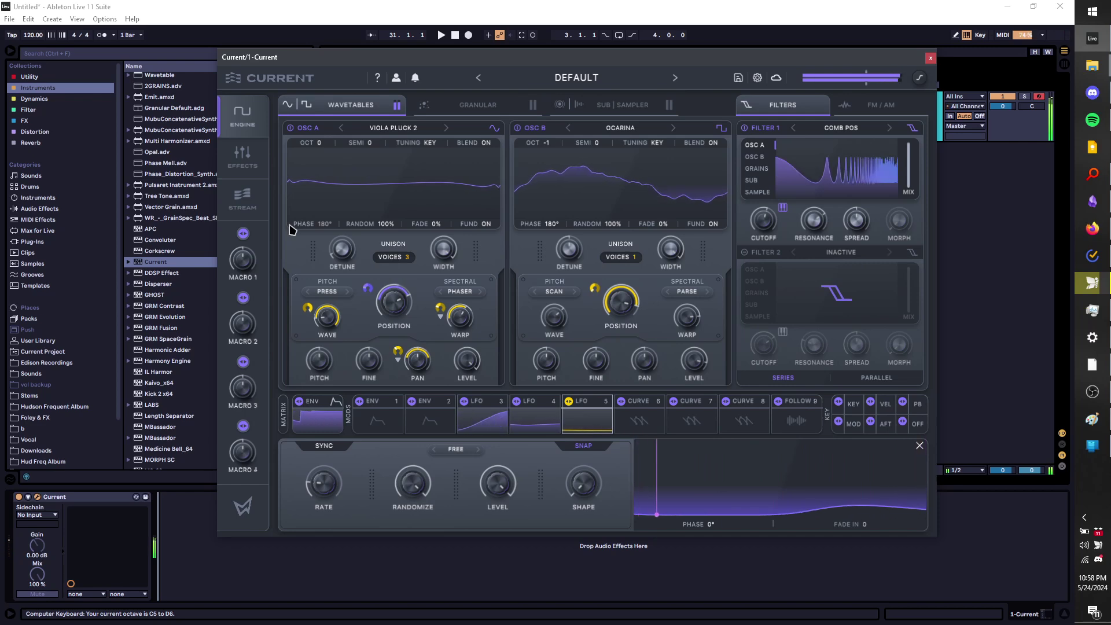
{"action": "key", "text": "z"}
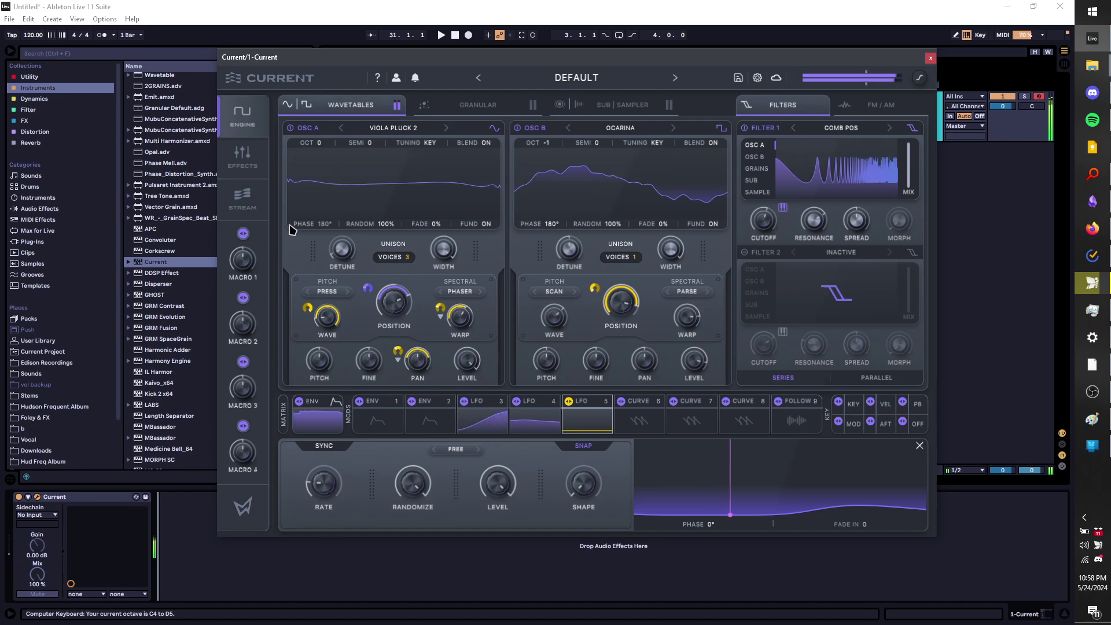
{"action": "key", "text": "z"}
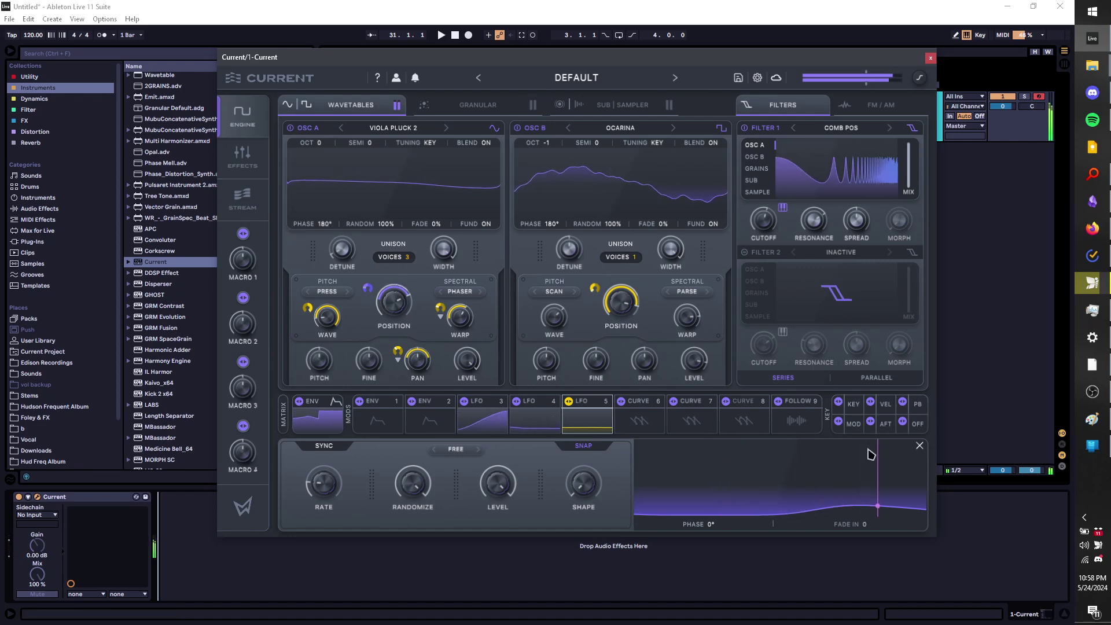
{"action": "left_click", "coordinate": [776, 427]}
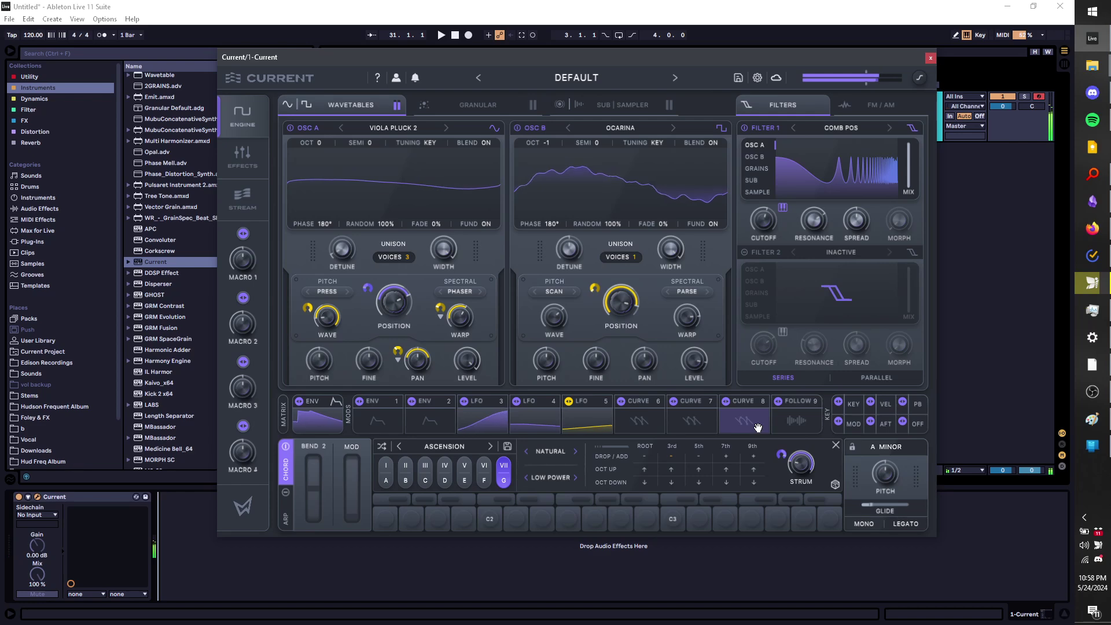